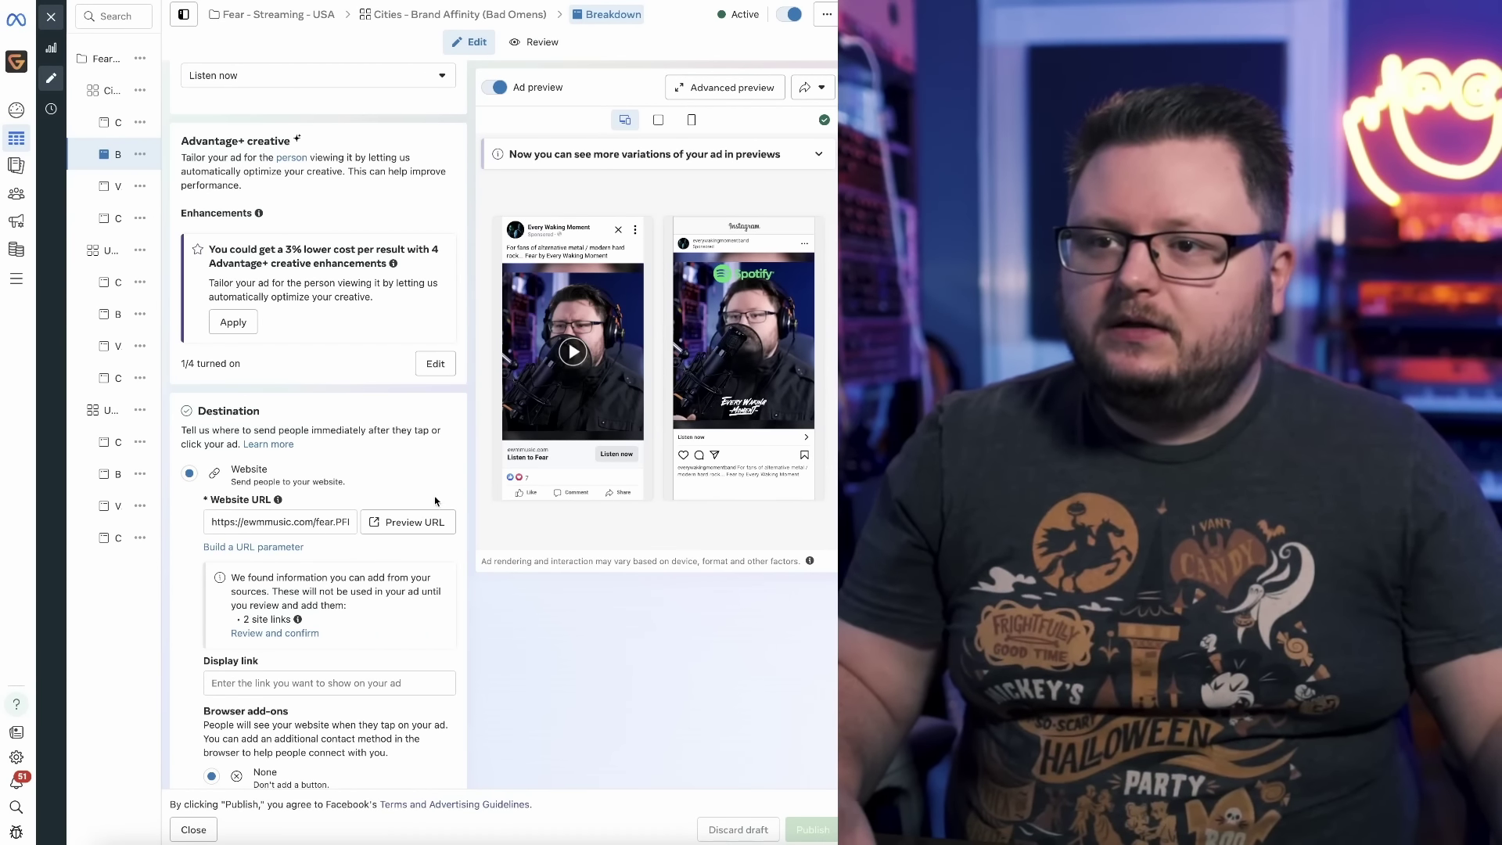
Preview the website URL of the Breakdown ad, and close the ad editor.
{"action": "left_click", "coordinate": [407, 521]}
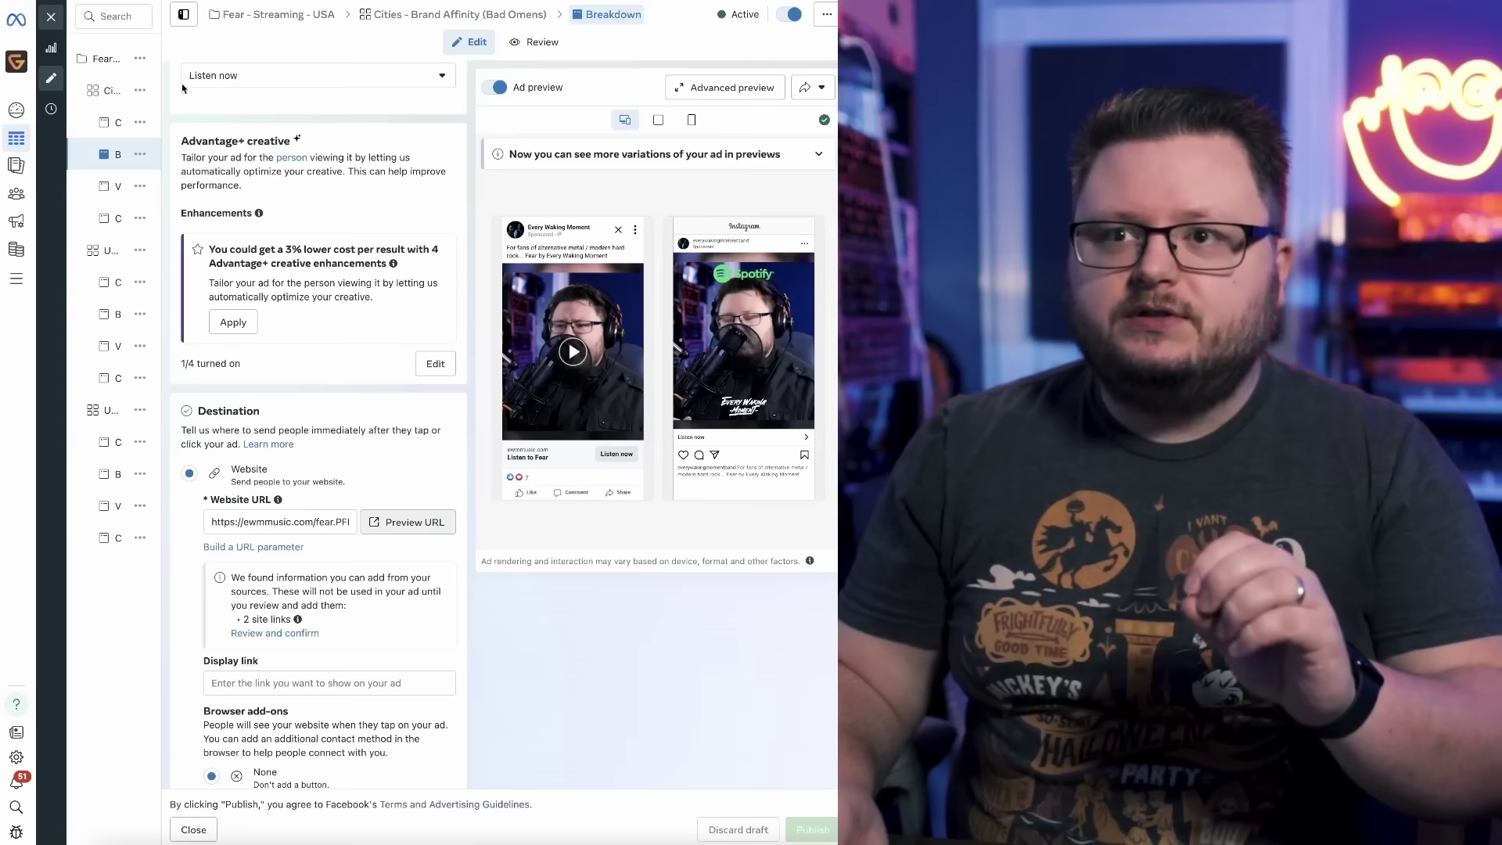
{"action": "left_click", "coordinate": [51, 17]}
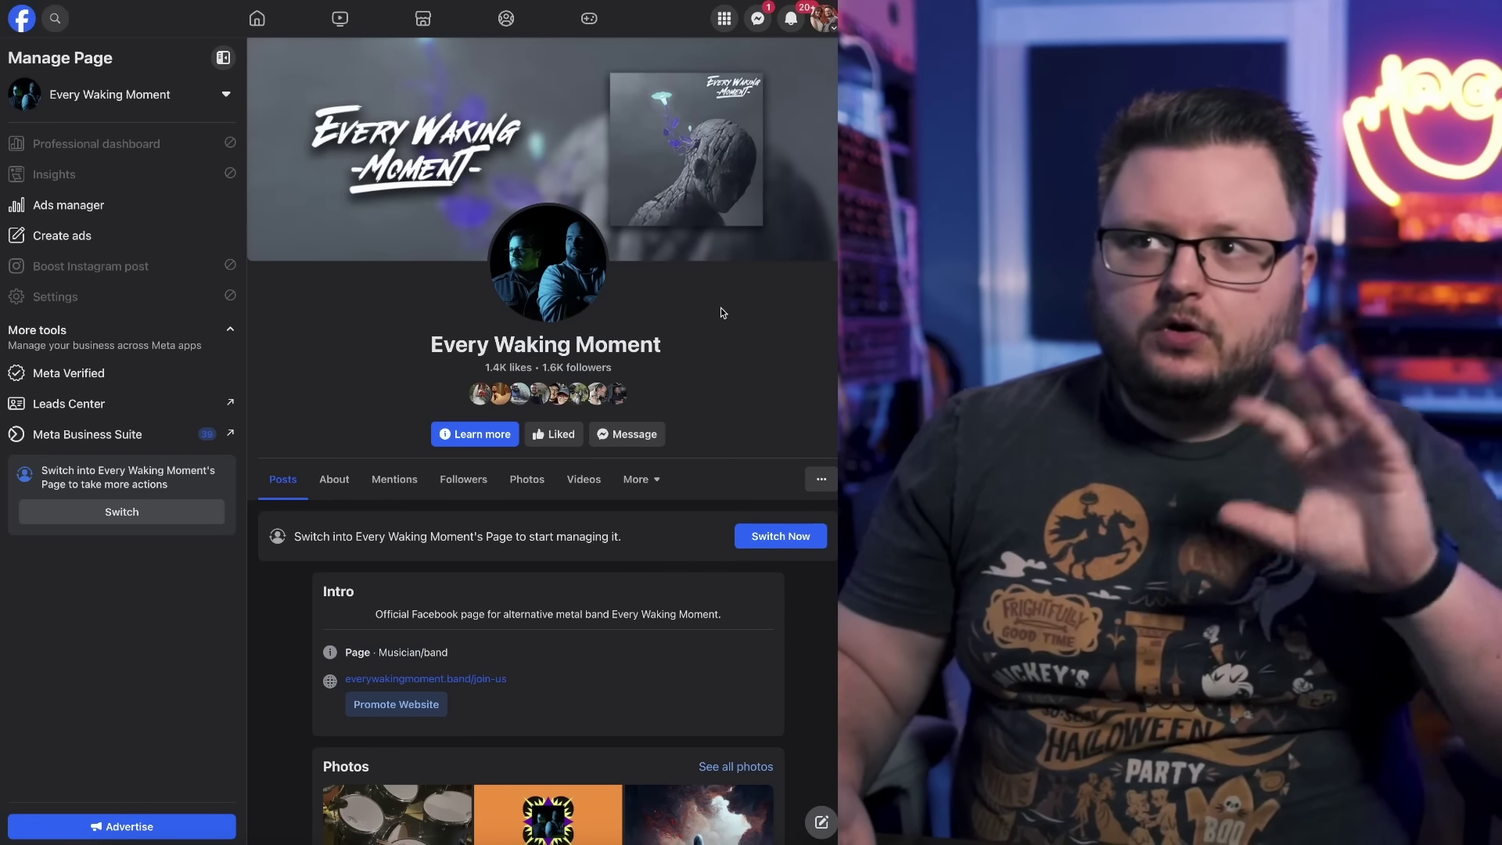
Open the Facebook menu for Every Waking Moment's page and look through its entries for Ads Manager.
{"action": "left_click", "coordinate": [722, 19]}
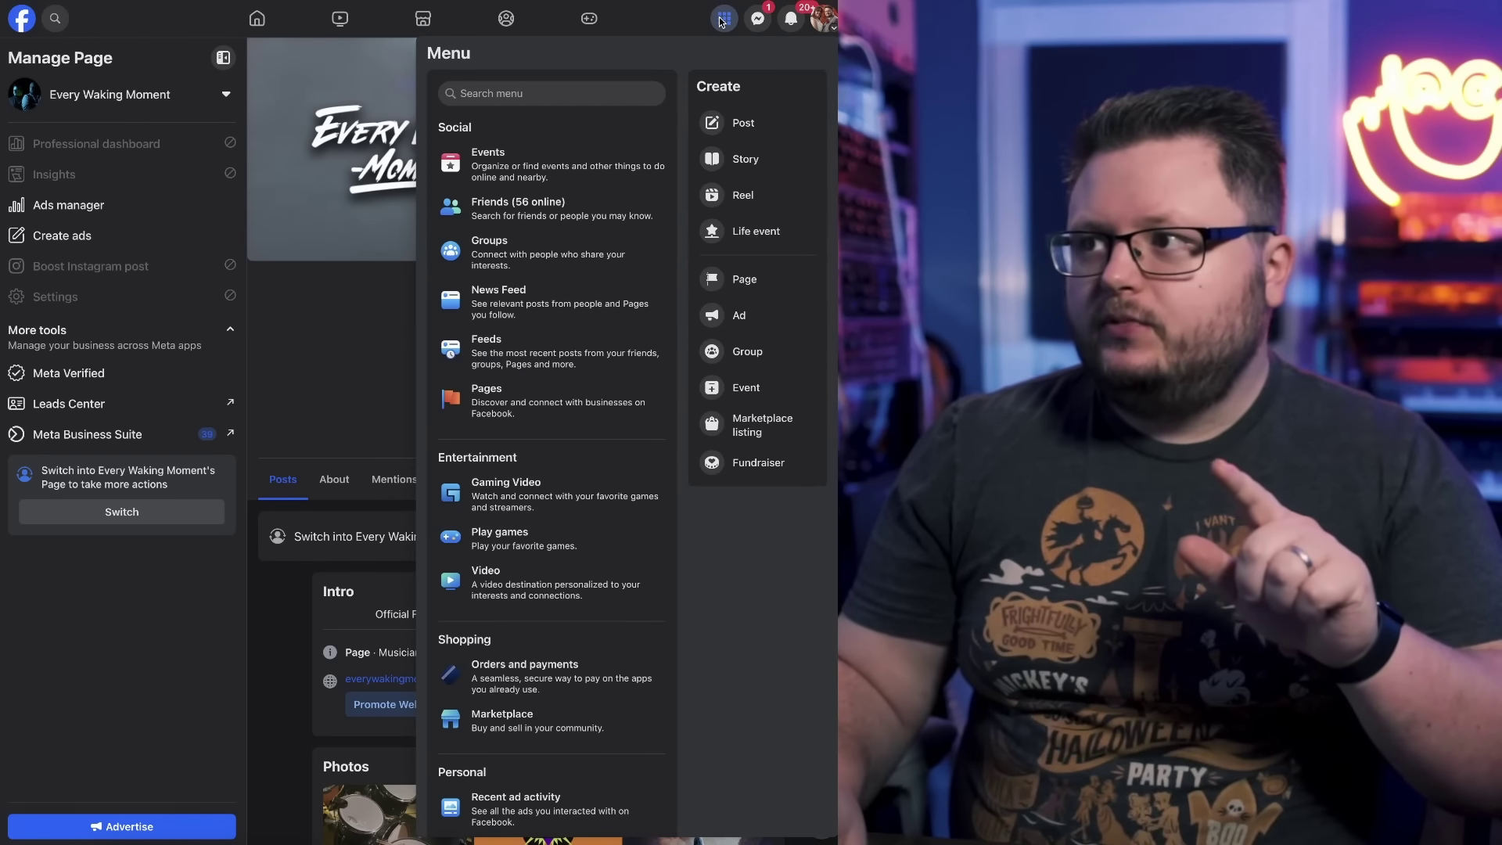
{"action": "scroll", "coordinate": [508, 336], "scroll_direction": "down", "scroll_amount": 8}
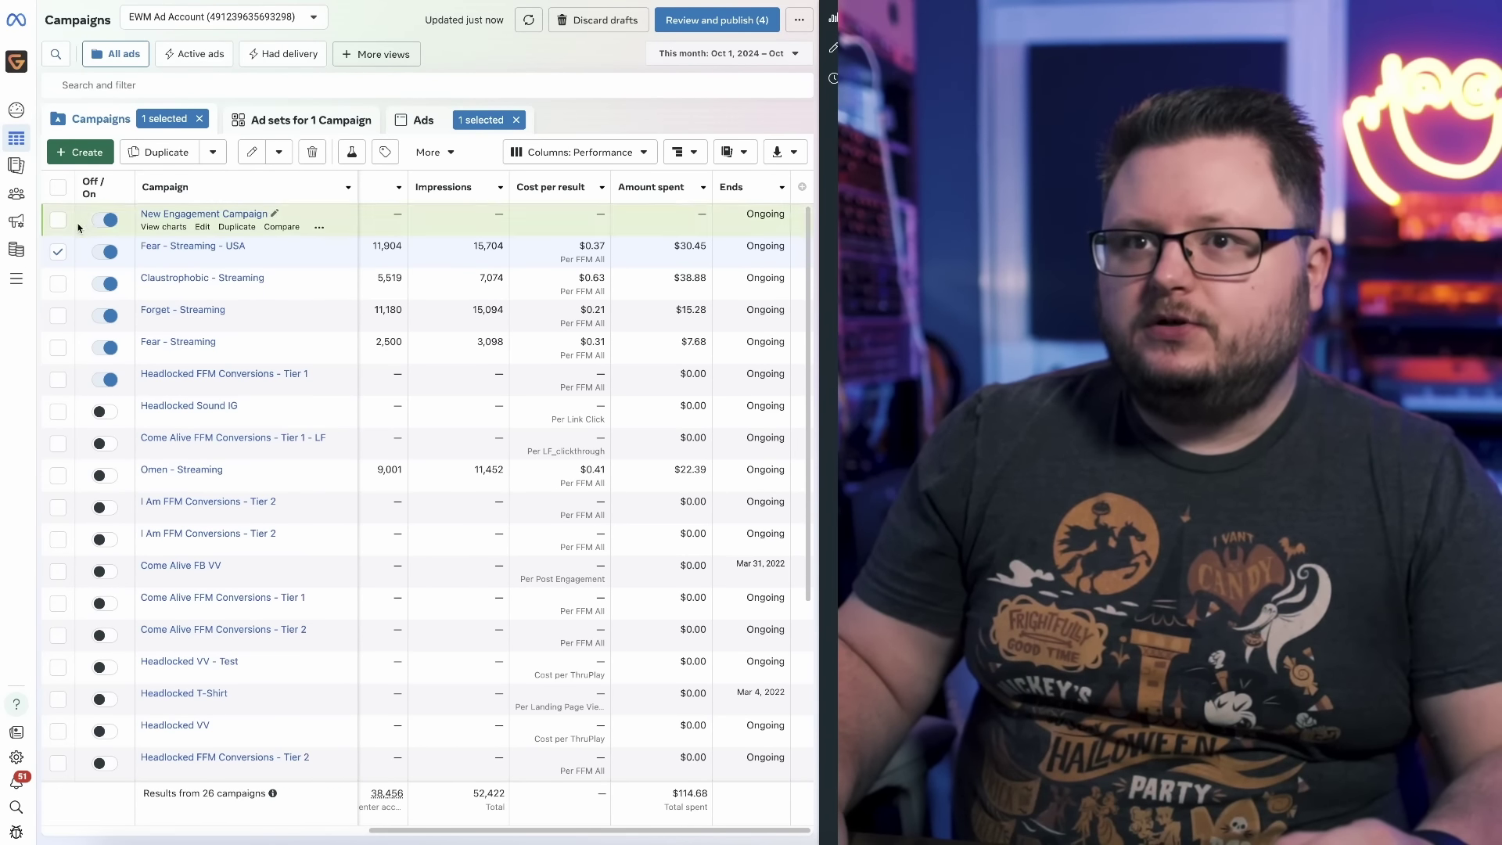
Go from Ads Manager to Events Manager and open its data sources.
{"action": "left_click", "coordinate": [38, 287]}
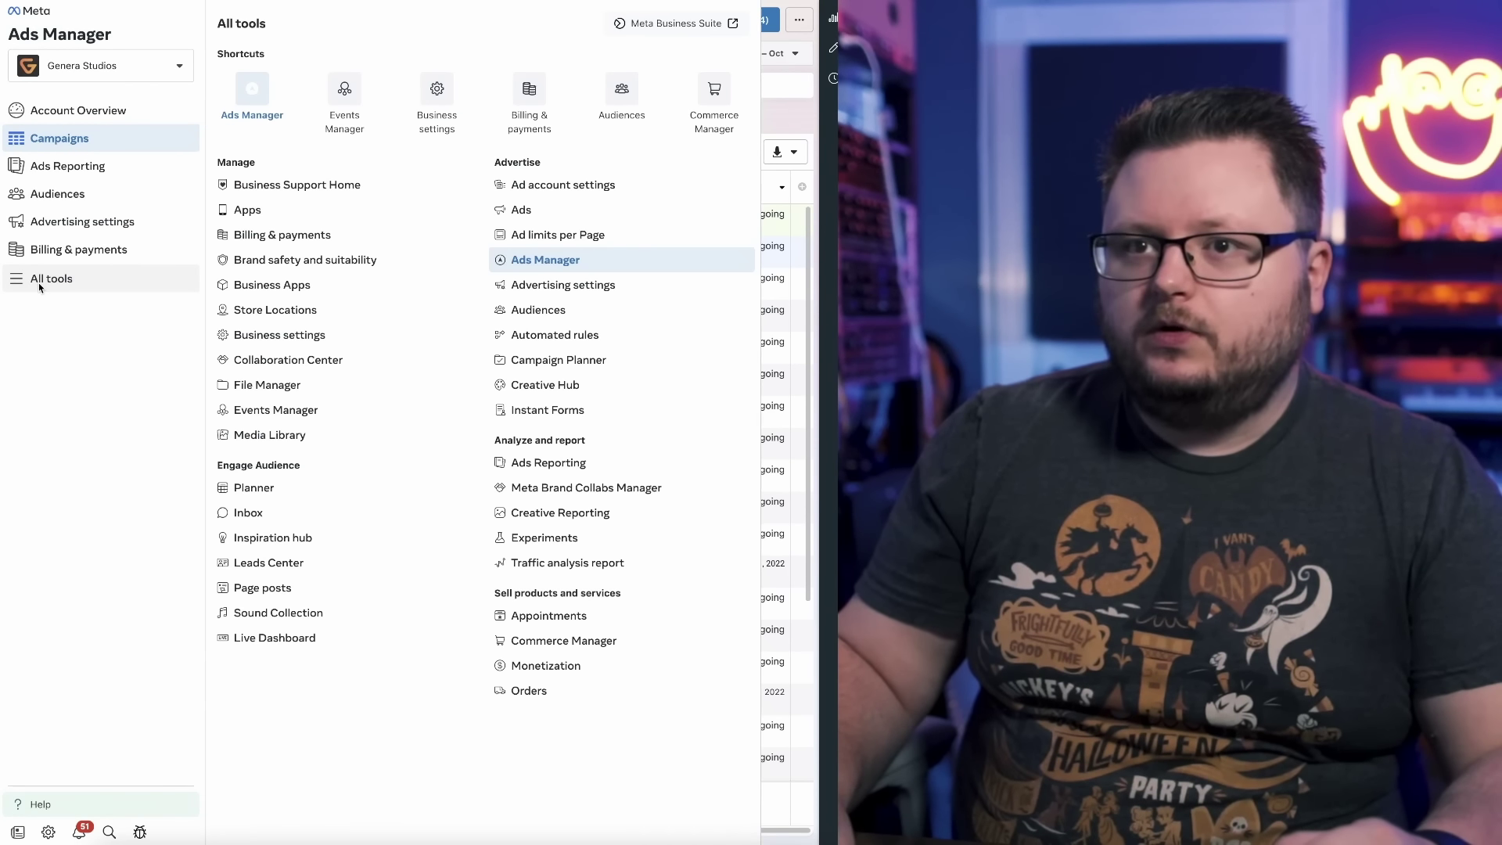
{"action": "left_click", "coordinate": [351, 96]}
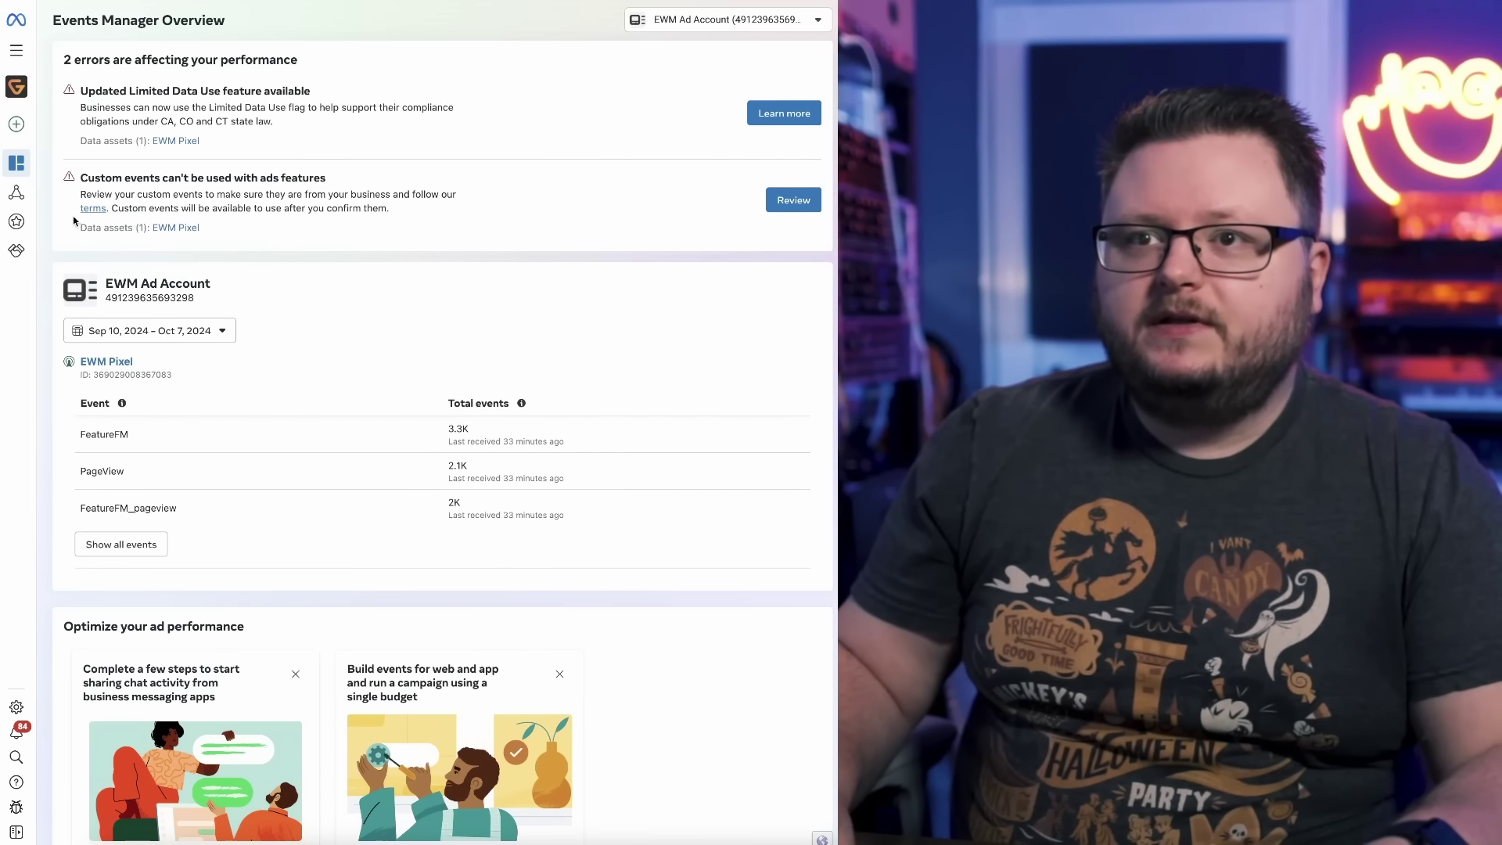
{"action": "left_click", "coordinate": [17, 192]}
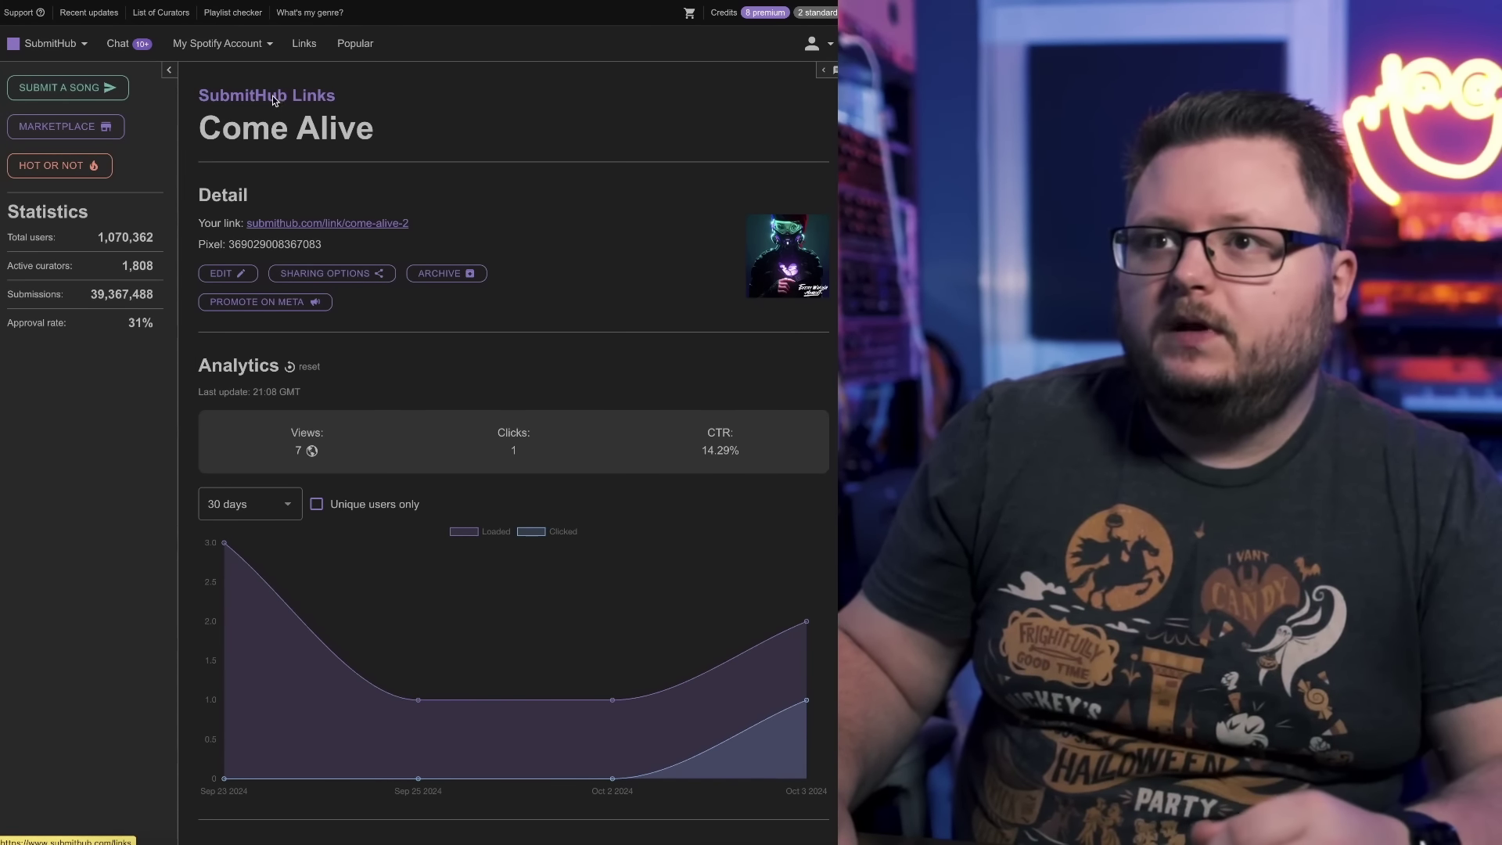
Switch to SubmitHub and start a new link from a Spotify URL, choosing a track as the content to promote.
{"action": "left_click", "coordinate": [319, 49]}
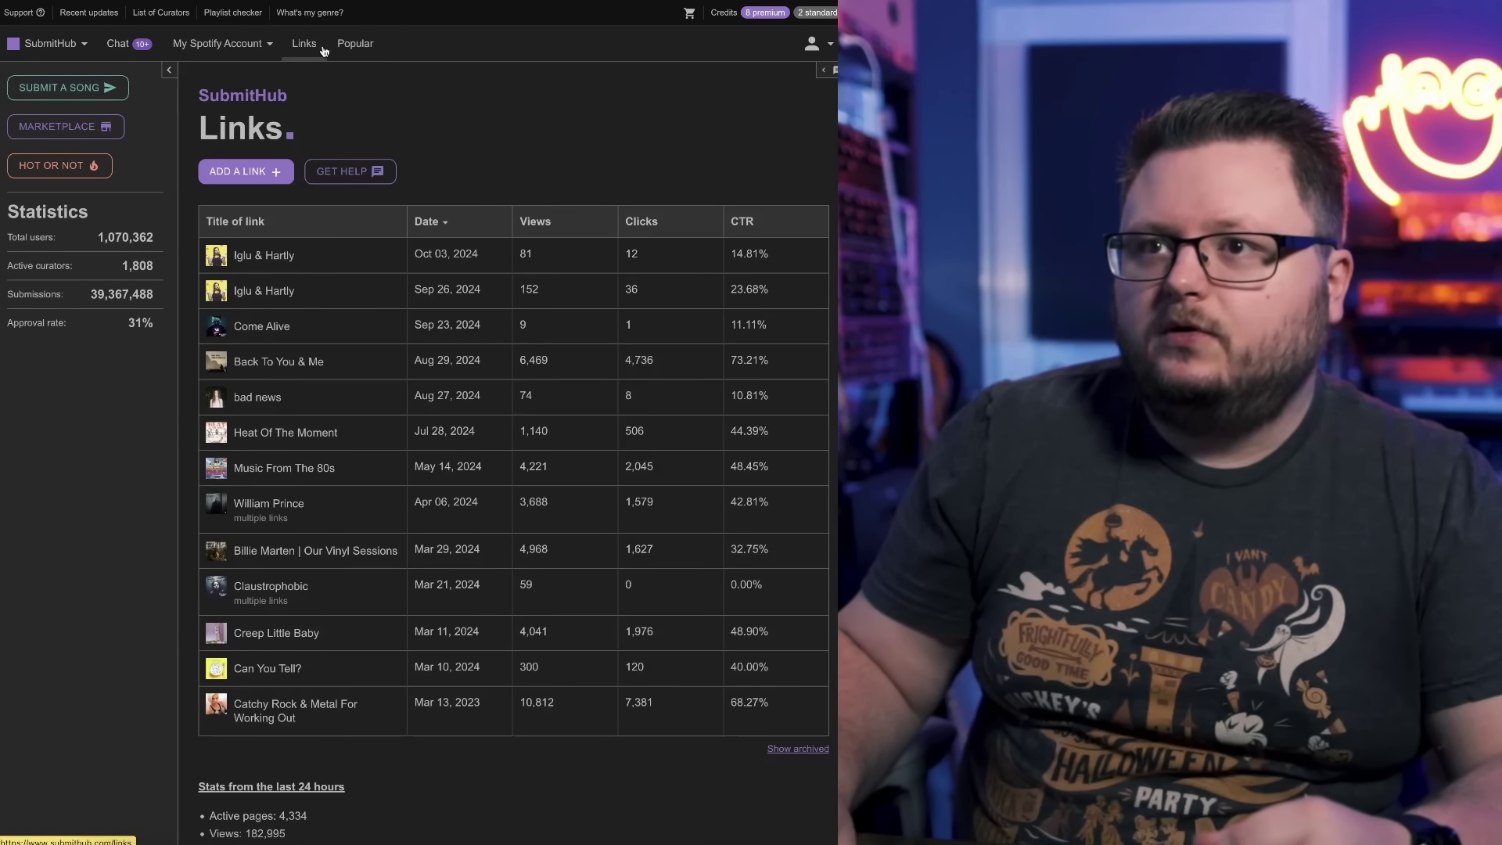
{"action": "left_click", "coordinate": [250, 172]}
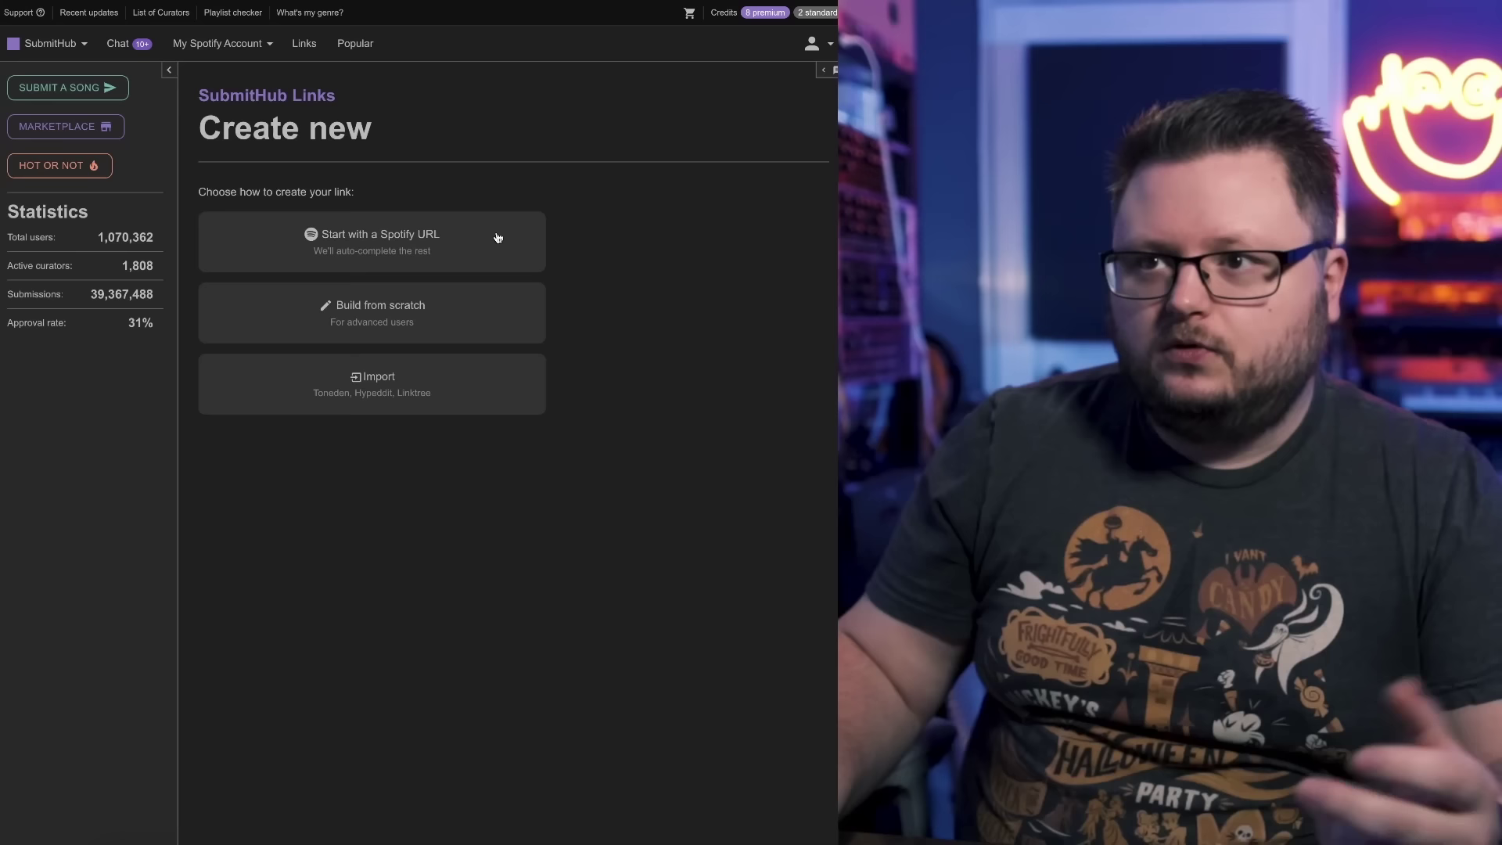
{"action": "left_click", "coordinate": [373, 242]}
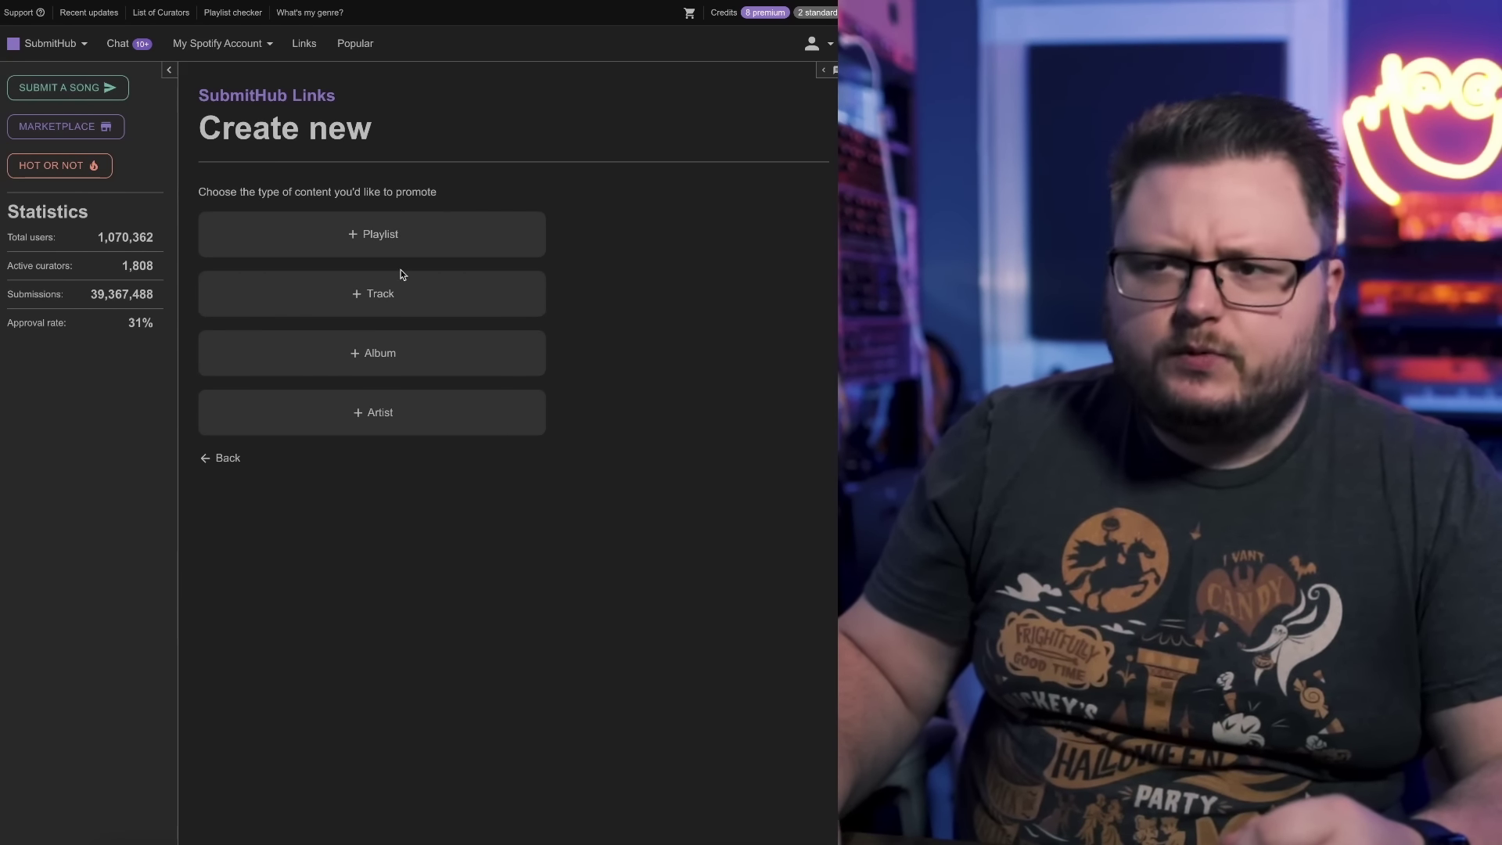
{"action": "left_click", "coordinate": [399, 293]}
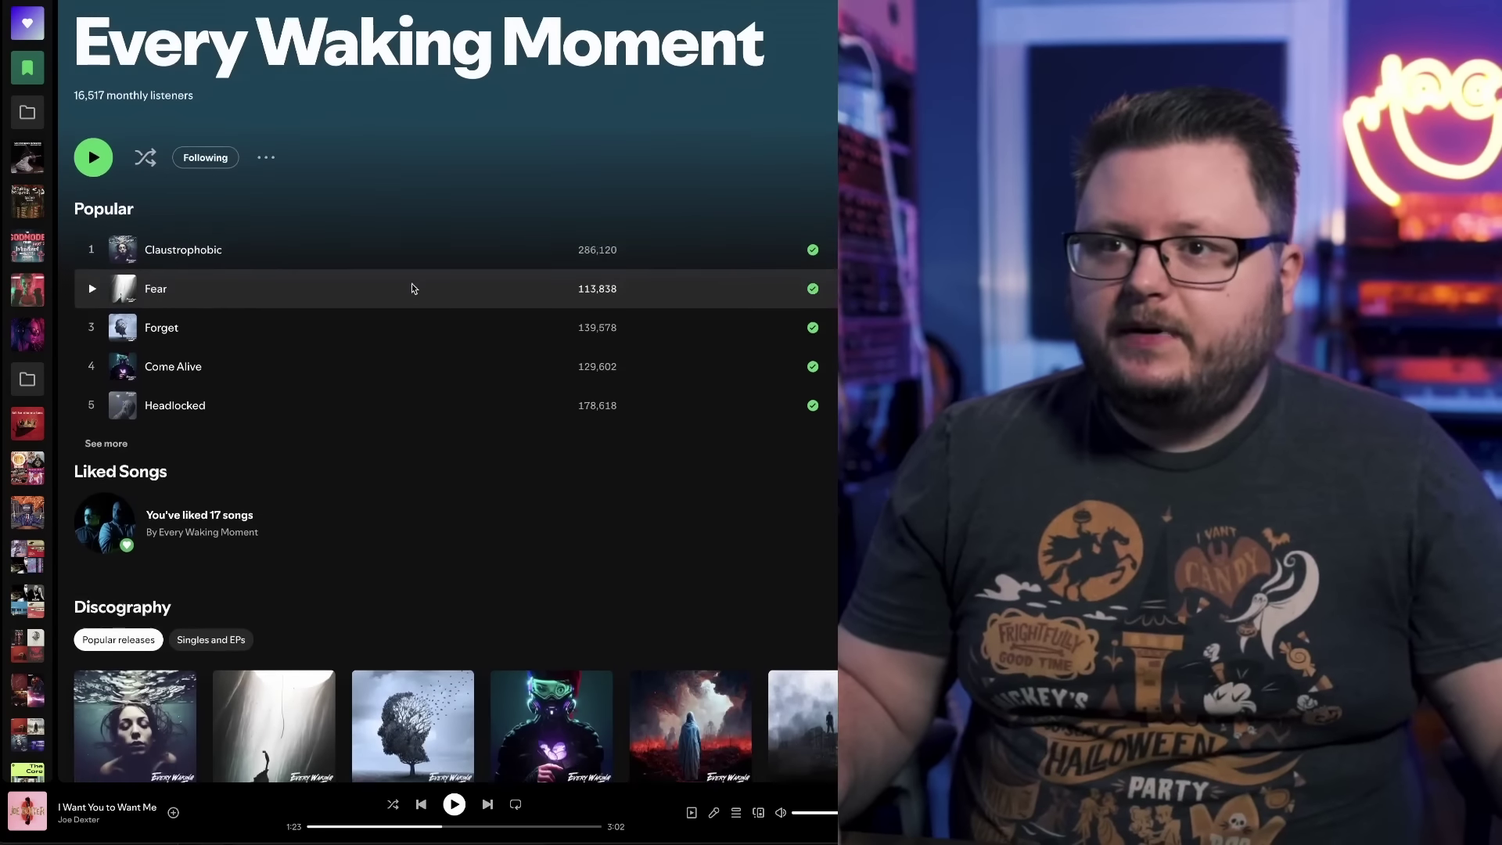
Switch to Spotify and copy the song link of Claustrophobic from Every Waking Moment's popular tracks.
{"action": "scroll", "coordinate": [411, 288], "scroll_direction": "down", "scroll_amount": 1}
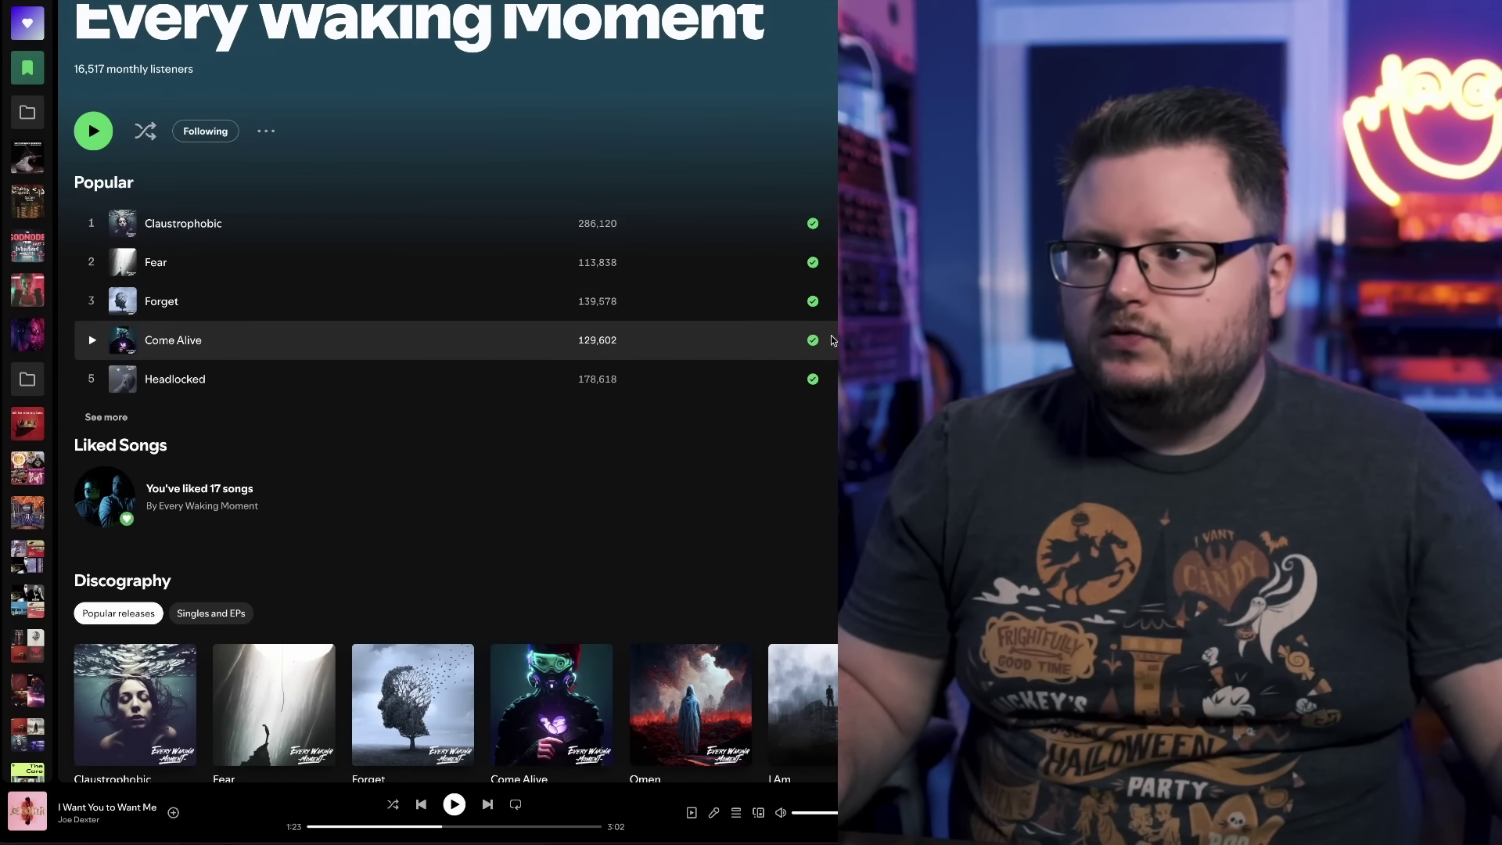
{"action": "right_click", "coordinate": [711, 238]}
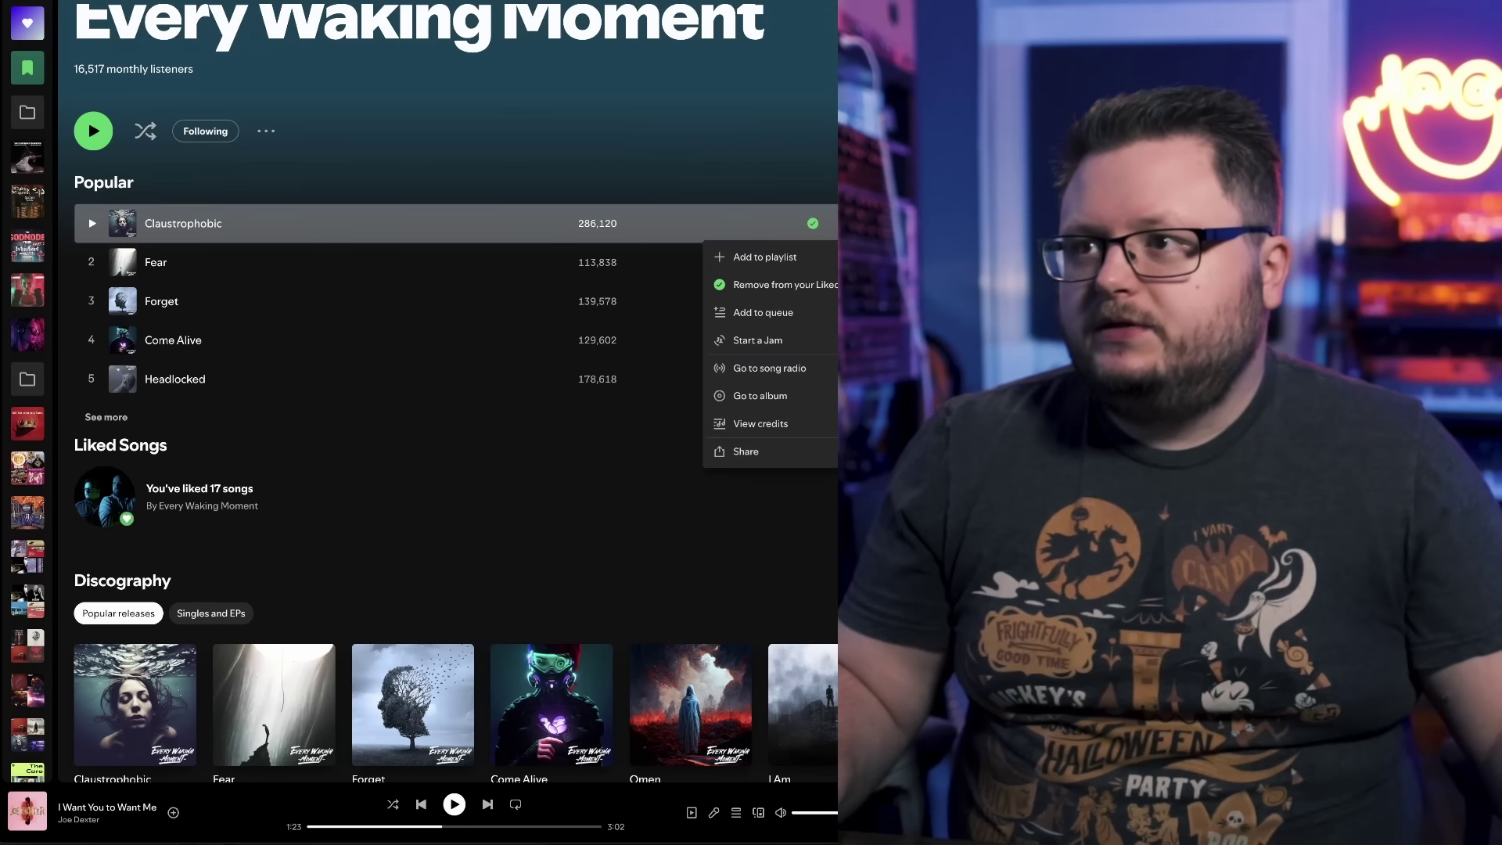
{"action": "mouse_move", "coordinate": [756, 445]}
{"action": "left_click", "coordinate": [653, 454]}
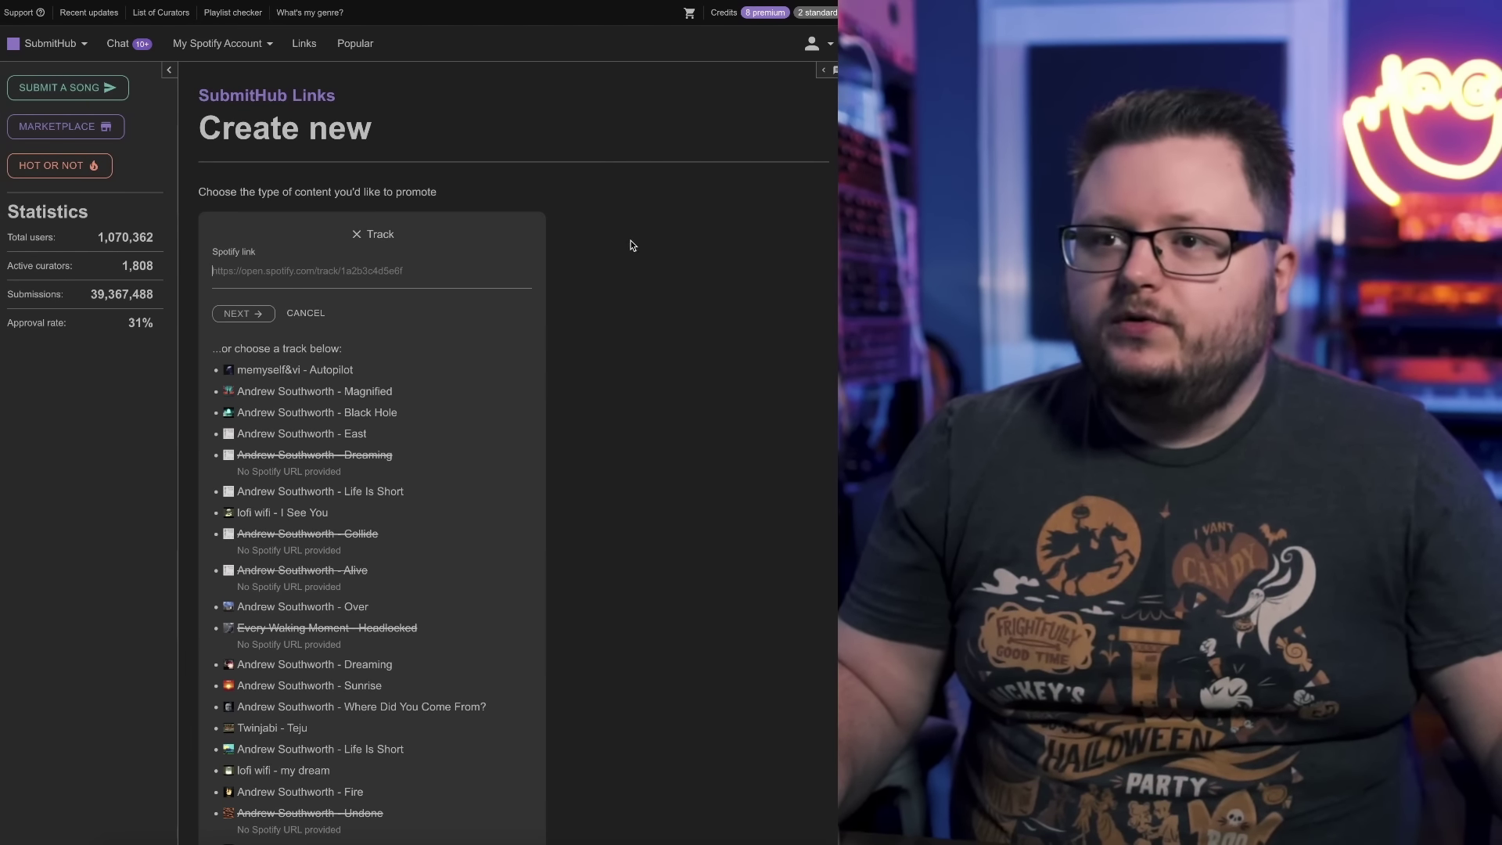
Switch to SubmitHub and create the link from the copied Spotify track URL.
{"action": "left_click", "coordinate": [368, 270]}
{"action": "key", "text": "ctrl+v"}
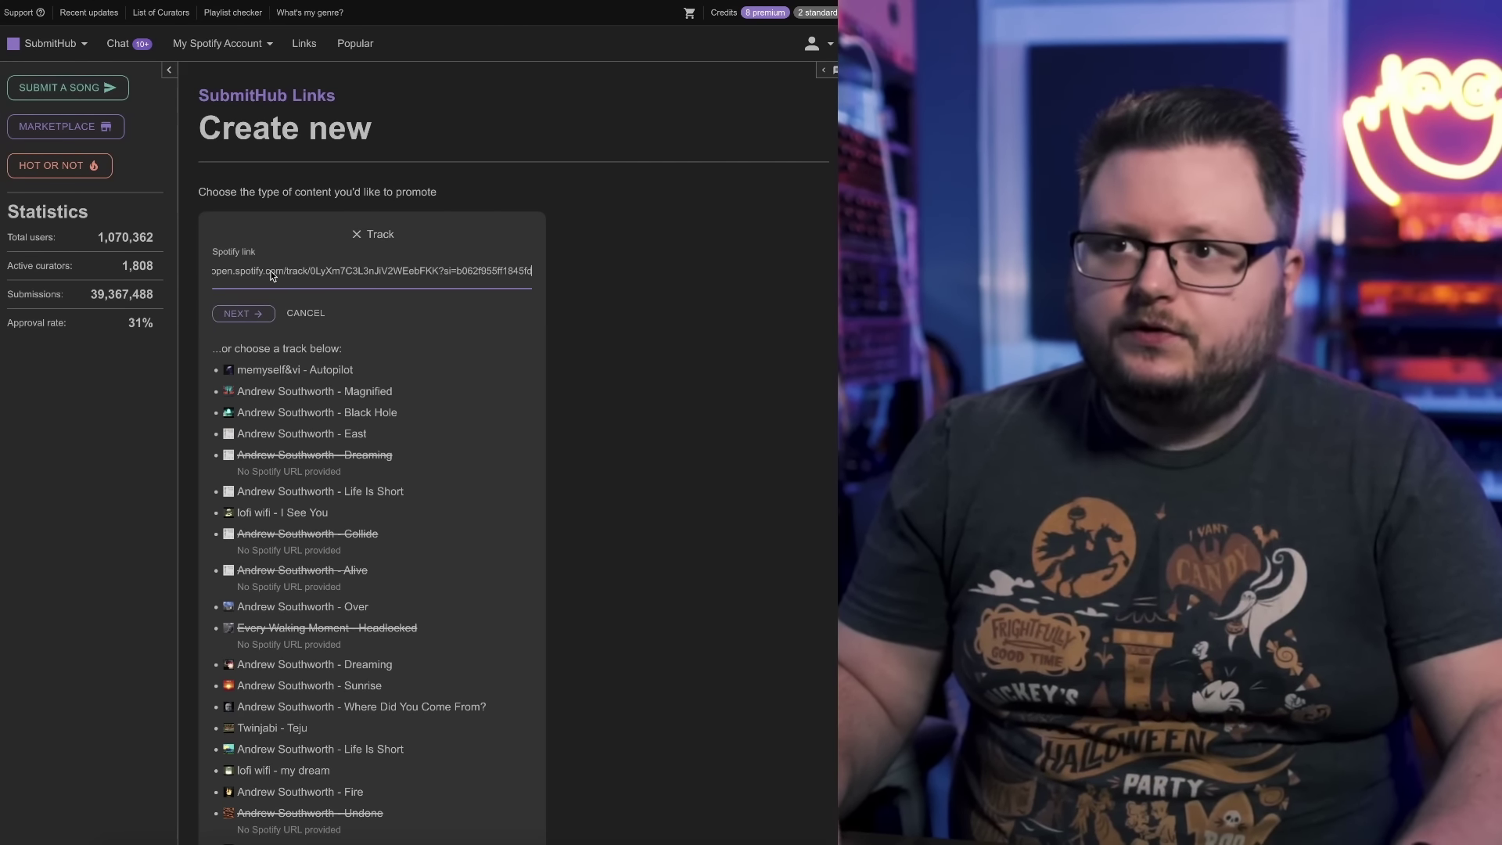
{"action": "left_click", "coordinate": [244, 313]}
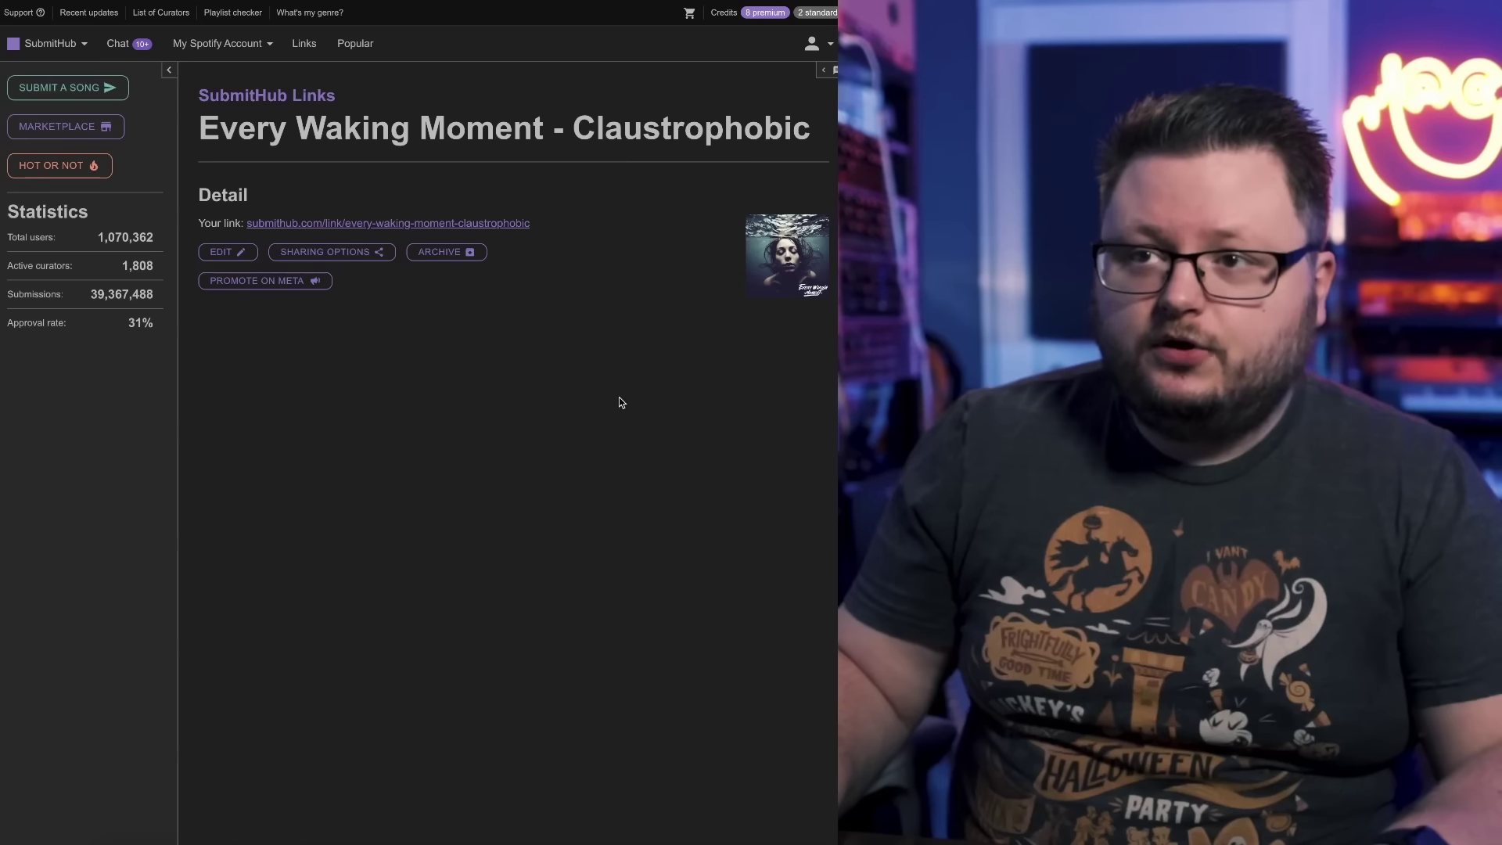
Open the Claustrophobic link for editing and set it to include a Meta pixel.
{"action": "left_click", "coordinate": [213, 255]}
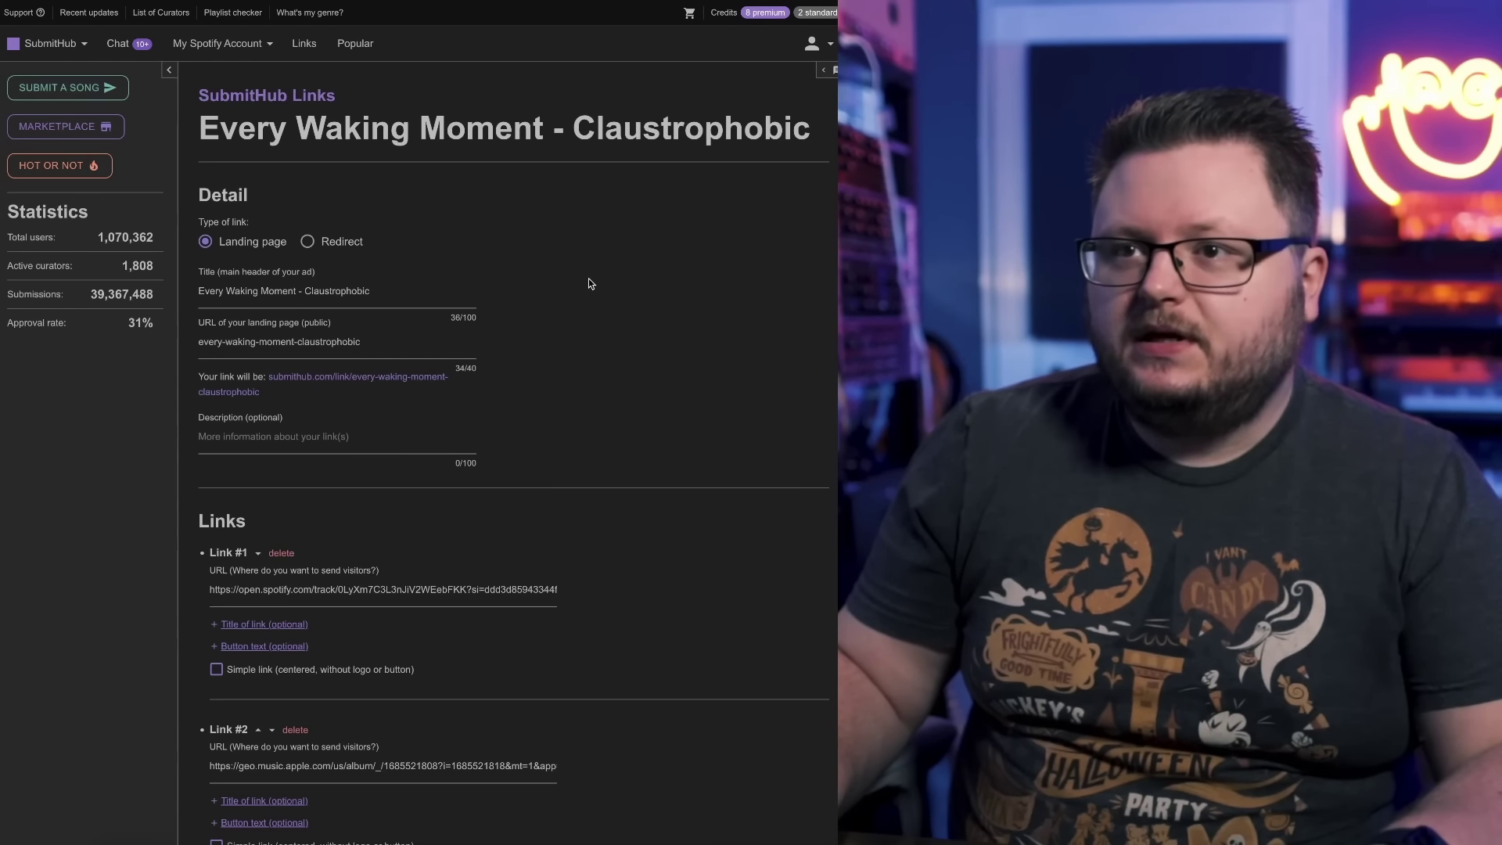
{"action": "scroll", "coordinate": [496, 237], "scroll_direction": "down", "scroll_amount": 2}
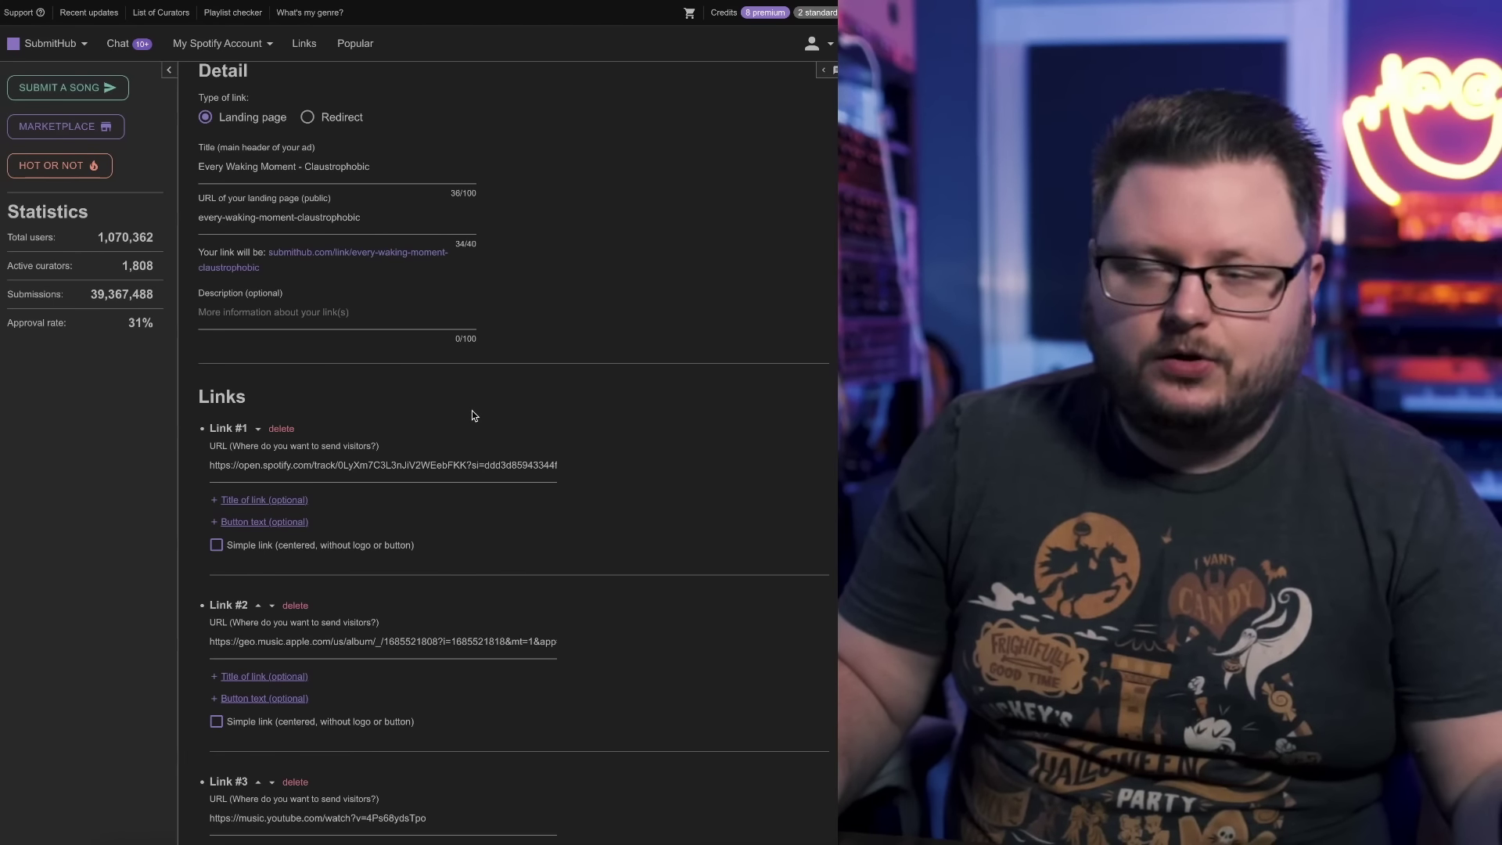
{"action": "scroll", "coordinate": [473, 414], "scroll_direction": "up", "scroll_amount": 2}
{"action": "scroll", "coordinate": [476, 280], "scroll_direction": "down", "scroll_amount": 1}
{"action": "scroll", "coordinate": [475, 280], "scroll_direction": "down", "scroll_amount": 8}
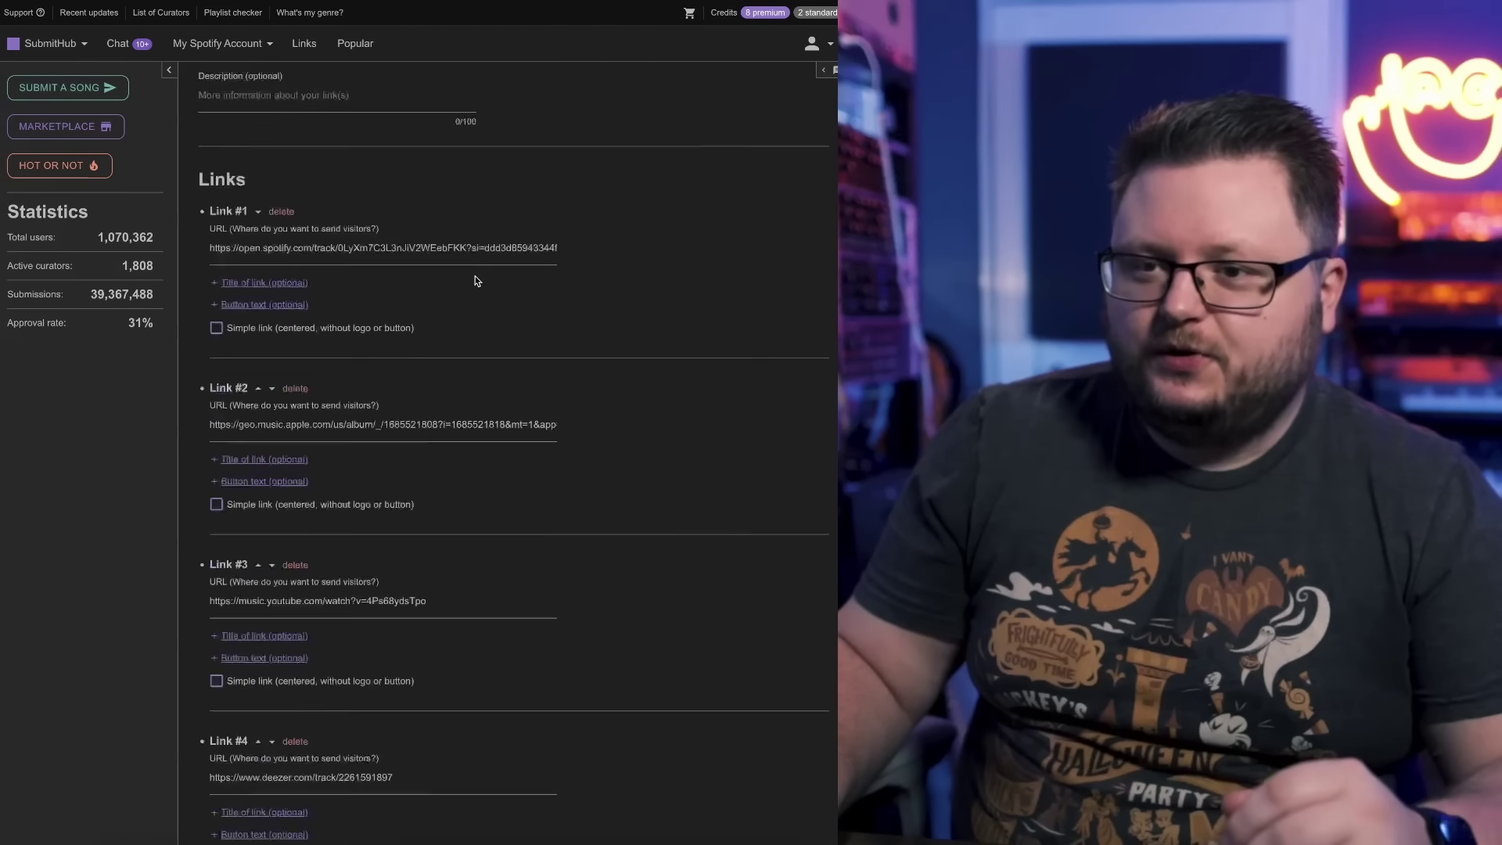
{"action": "scroll", "coordinate": [476, 280], "scroll_direction": "down", "scroll_amount": 8}
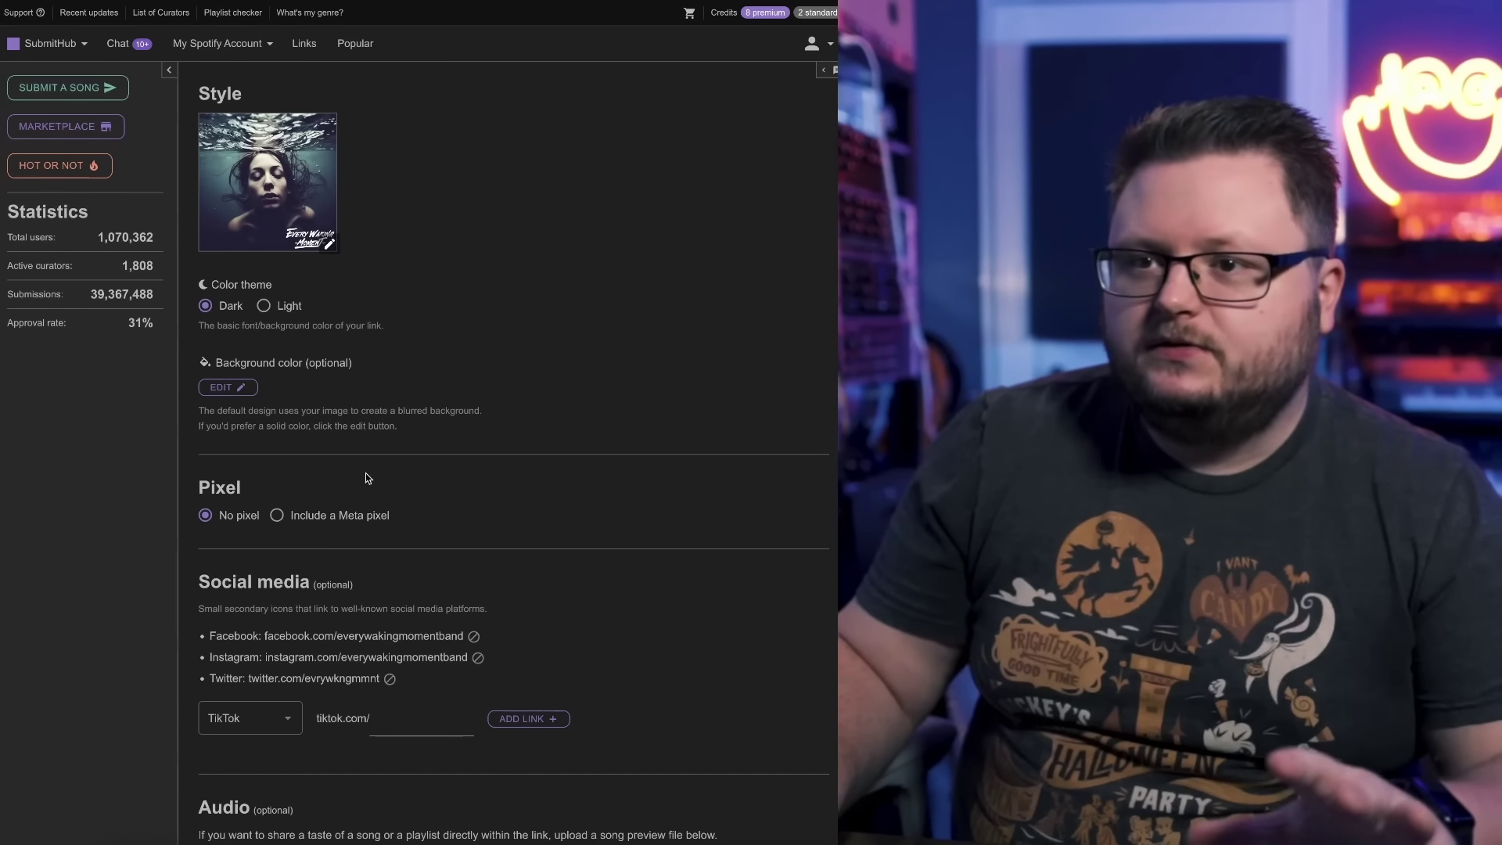
{"action": "left_click", "coordinate": [279, 517]}
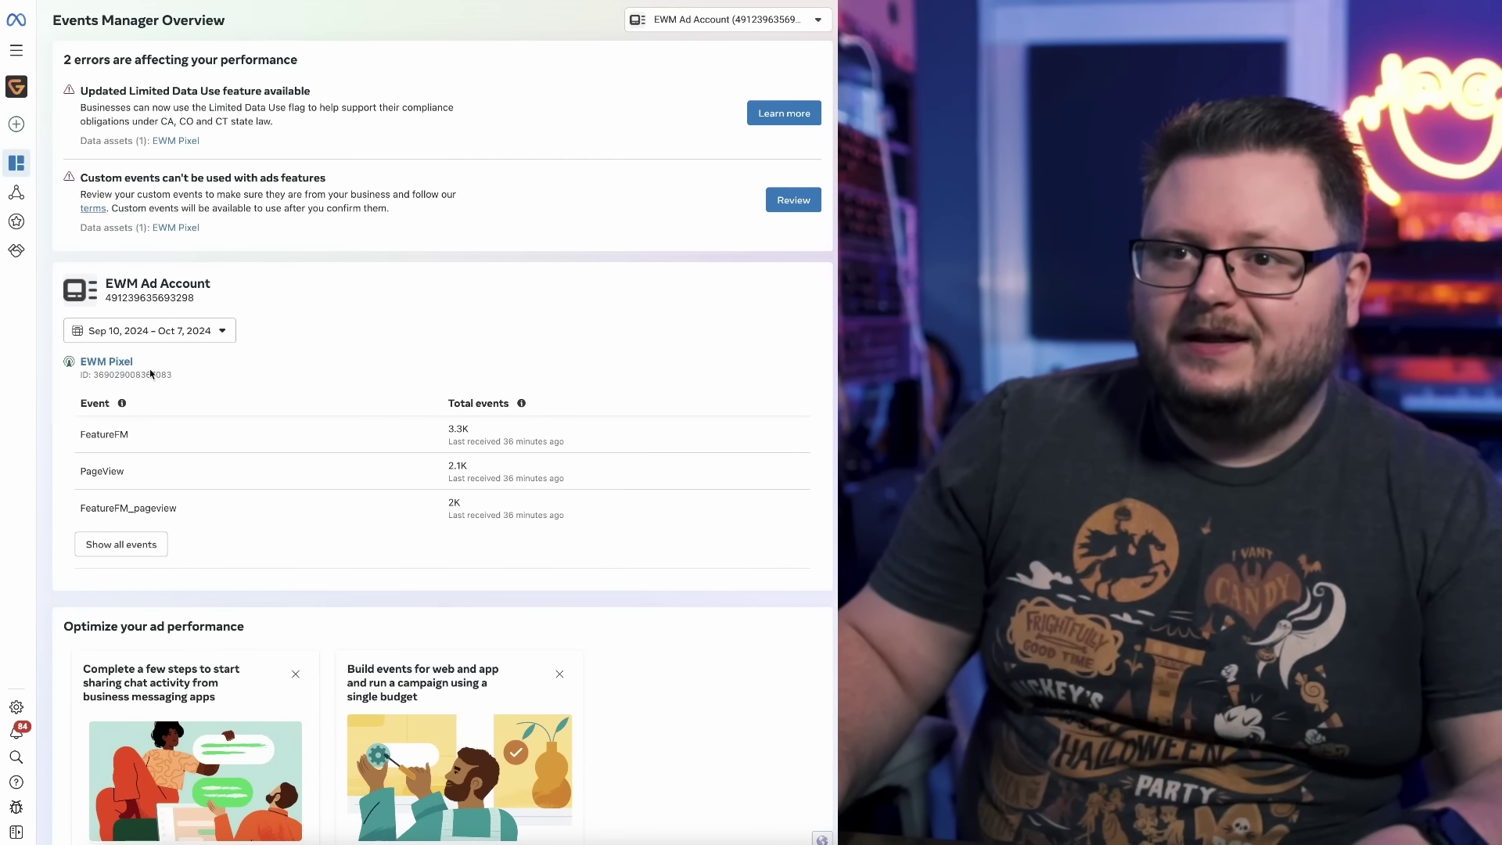
Open the EWM Pixel in Events Manager and copy its ID.
{"action": "left_click", "coordinate": [110, 364]}
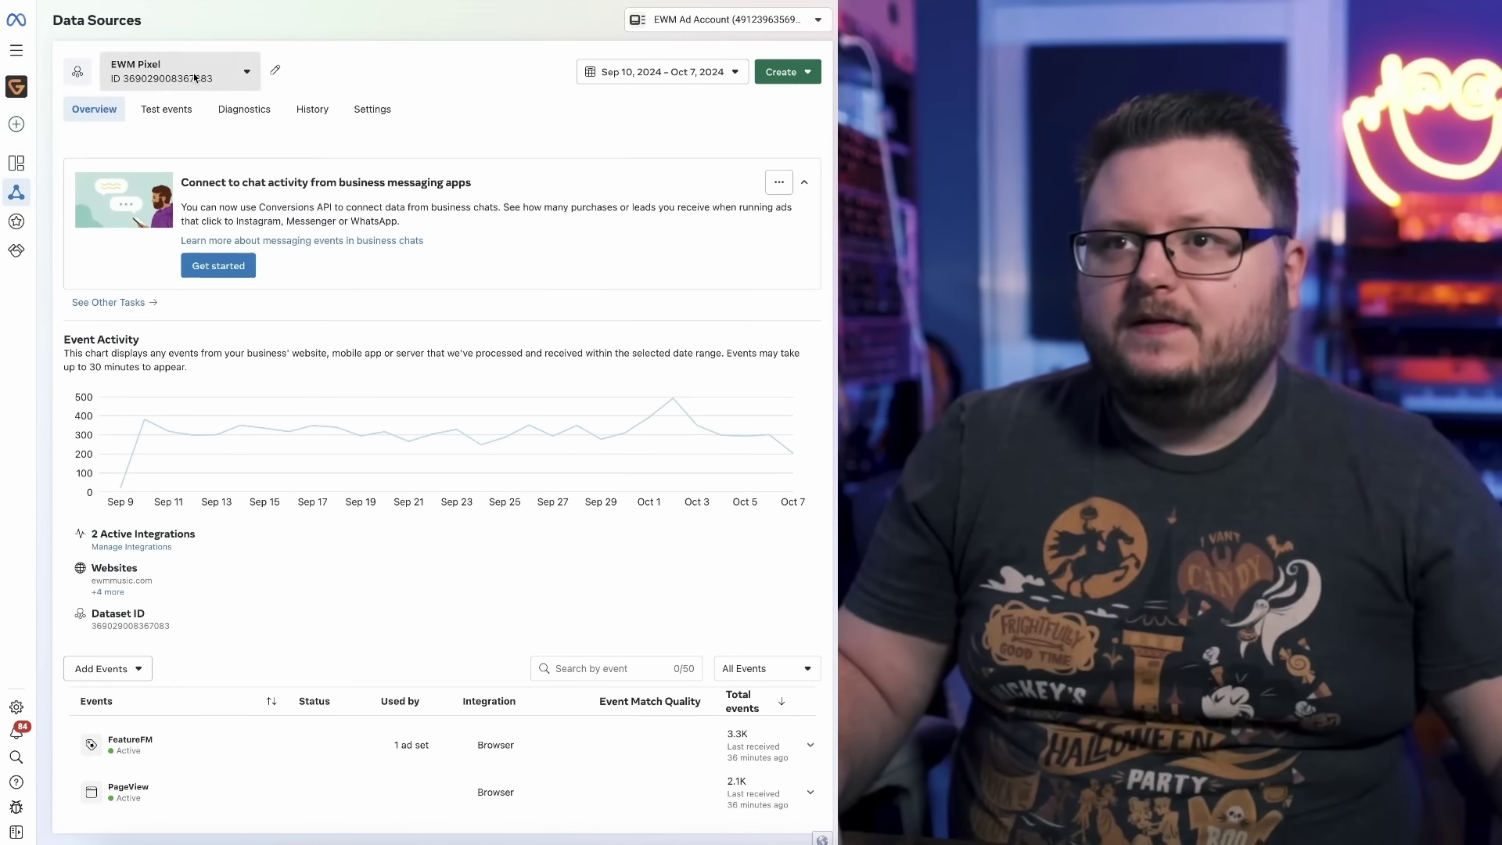
{"action": "left_click", "coordinate": [317, 148]}
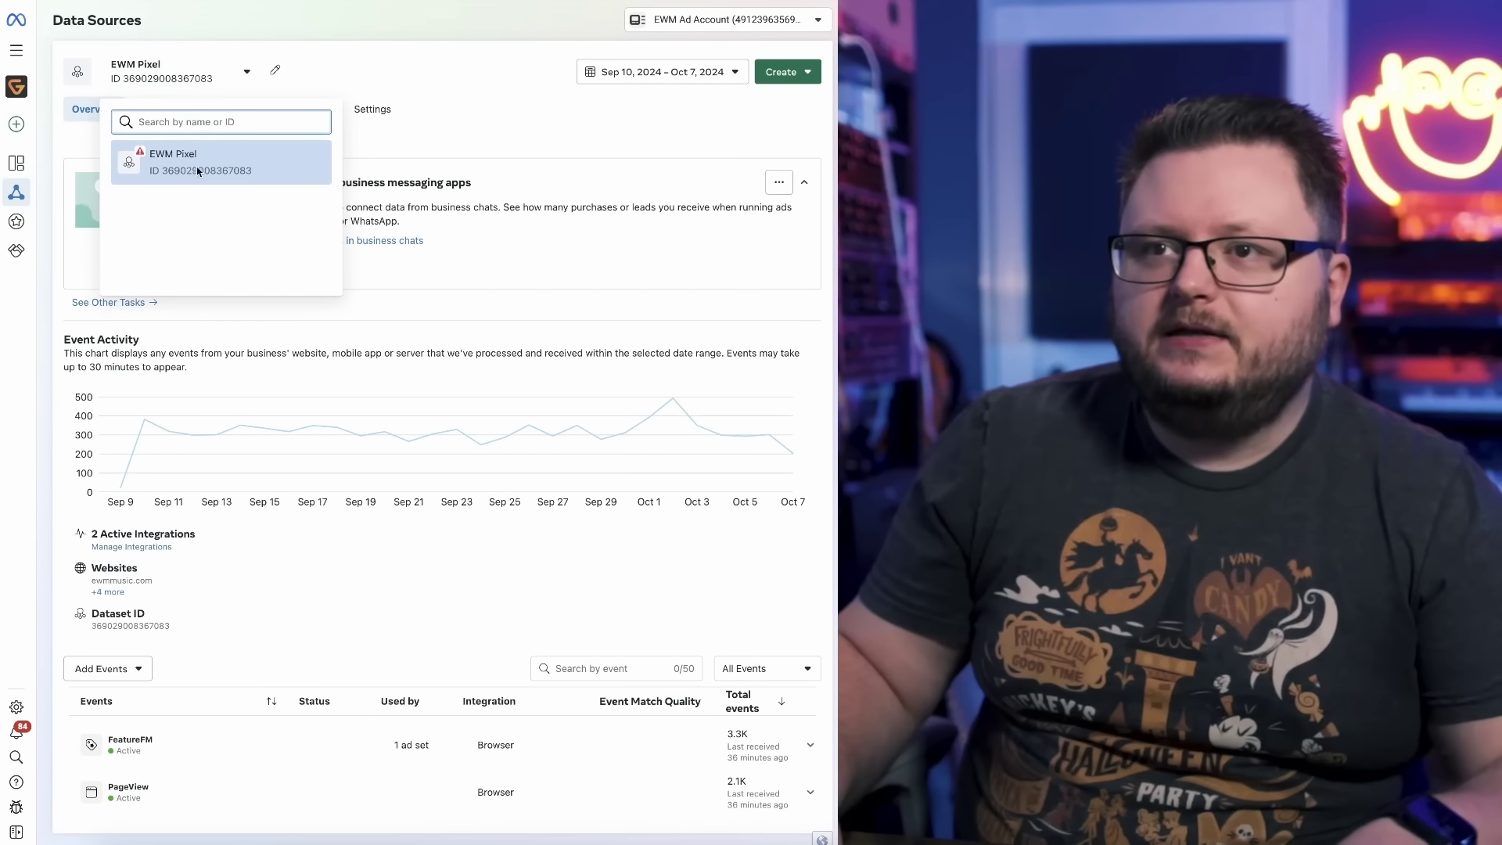
{"action": "double_click", "coordinate": [199, 170]}
{"action": "key", "text": "ctrl+c"}
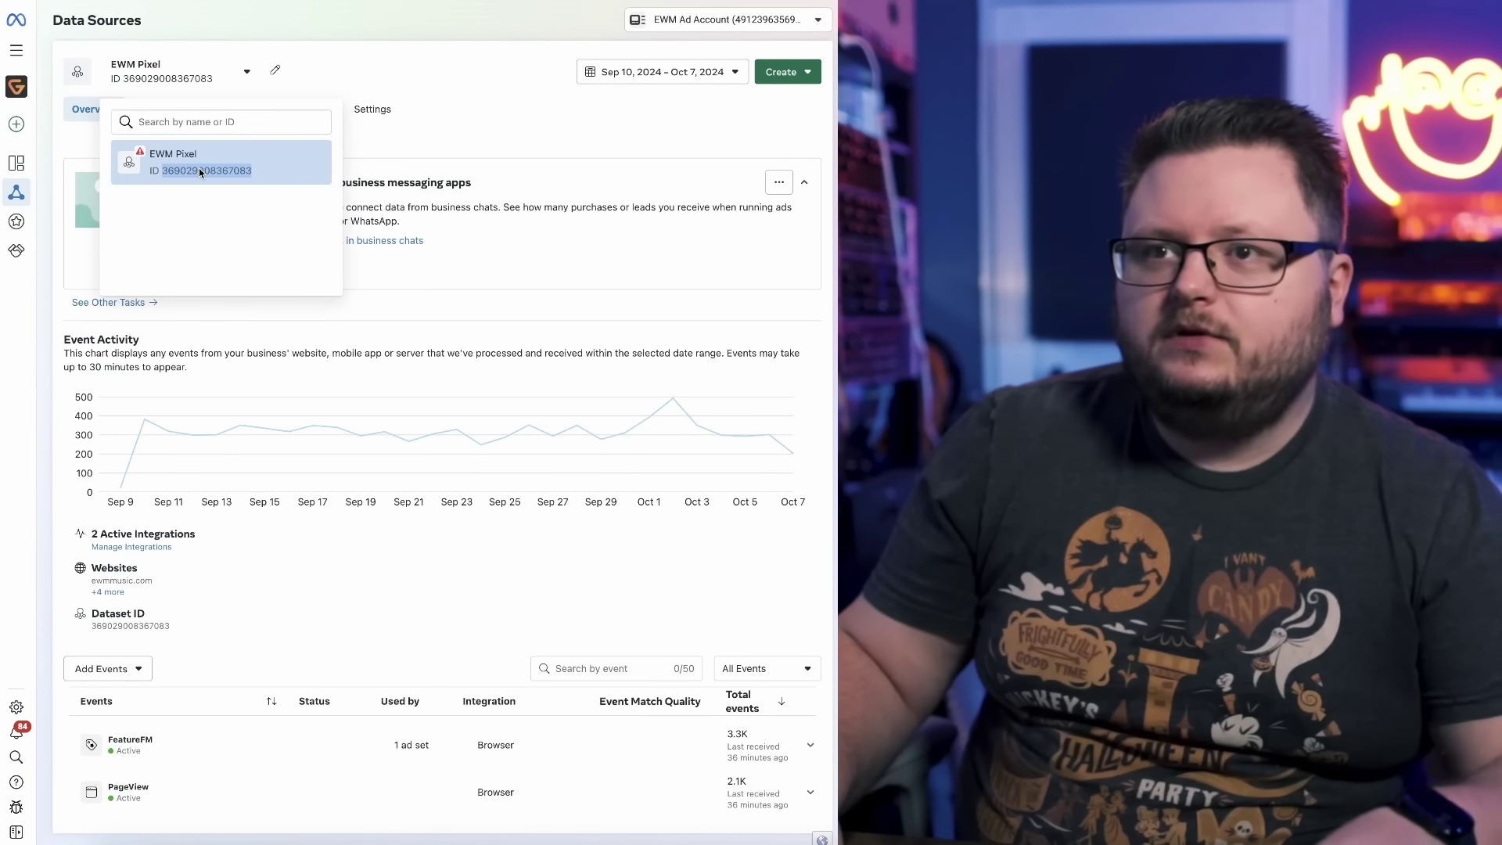
{"action": "left_click", "coordinate": [475, 81]}
Switch back to SubmitHub and paste the copied ID as the link's Meta Pixel ID.
{"action": "key", "text": "ctrl+Tab"}
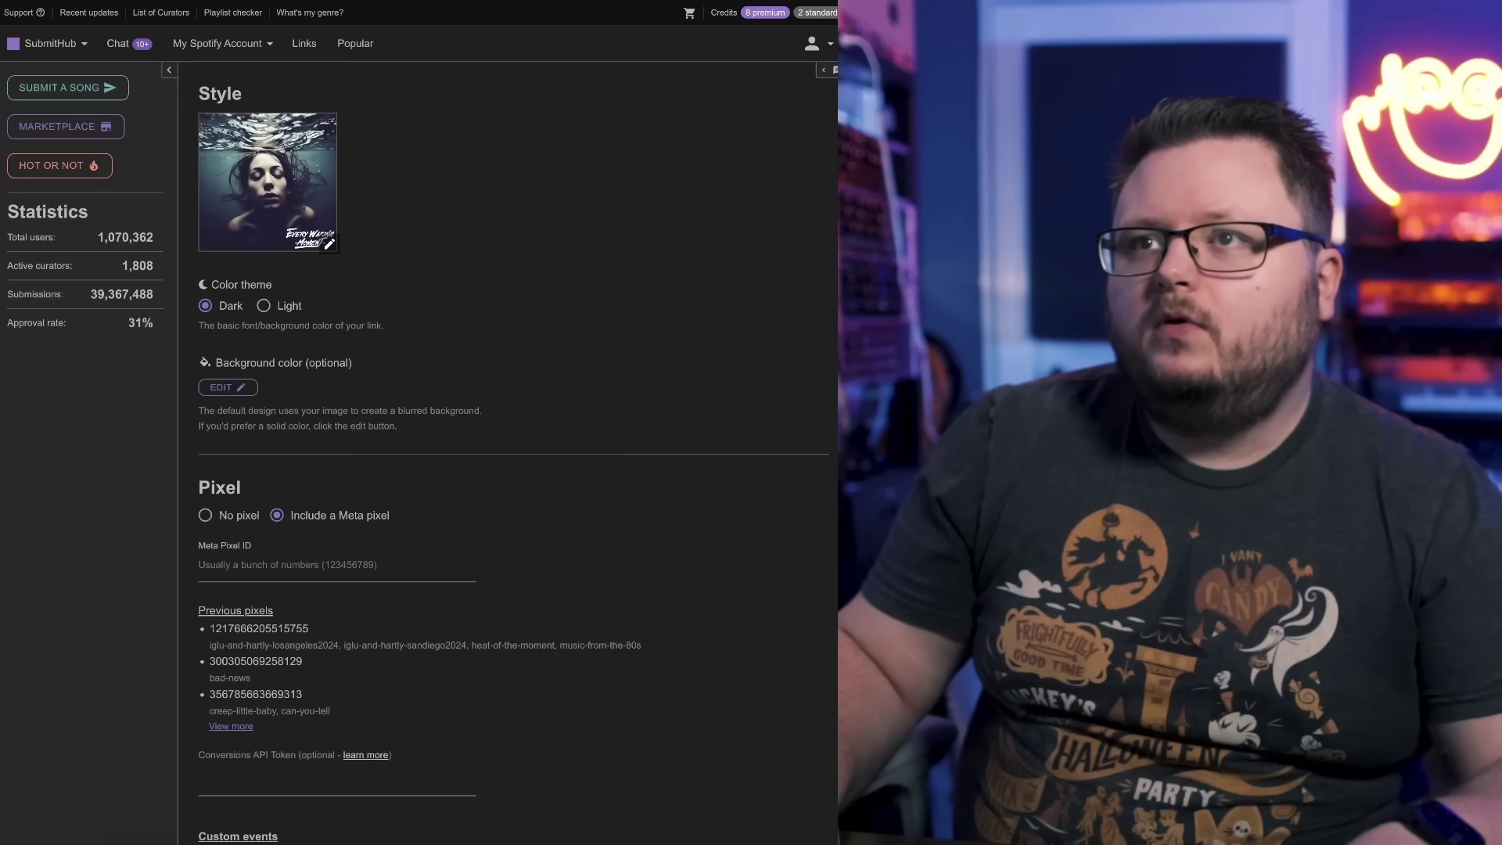
{"action": "left_click", "coordinate": [297, 566]}
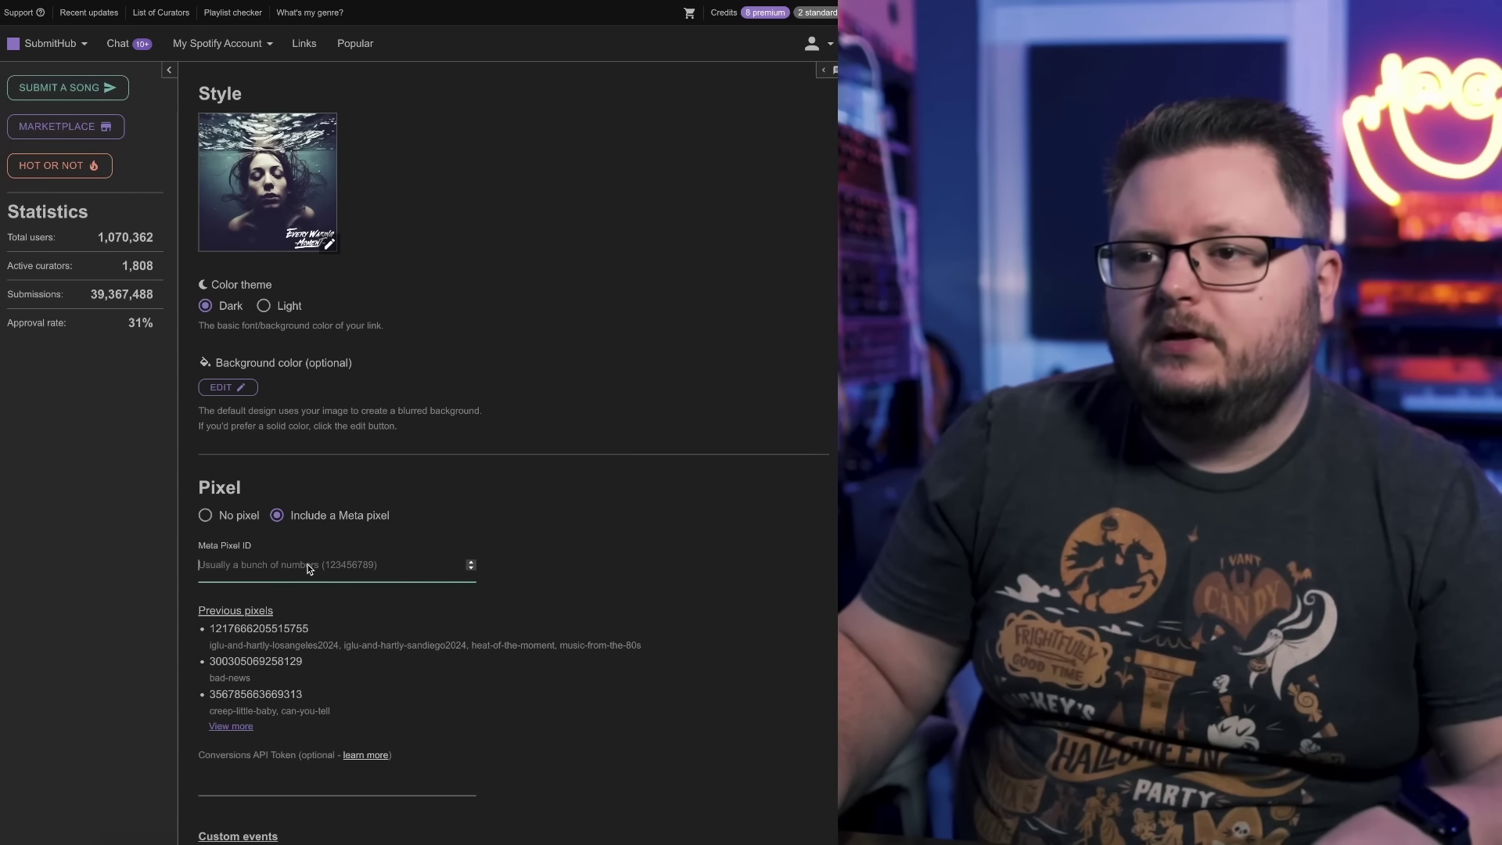
{"action": "key", "text": "ctrl+v"}
{"action": "left_click", "coordinate": [637, 565]}
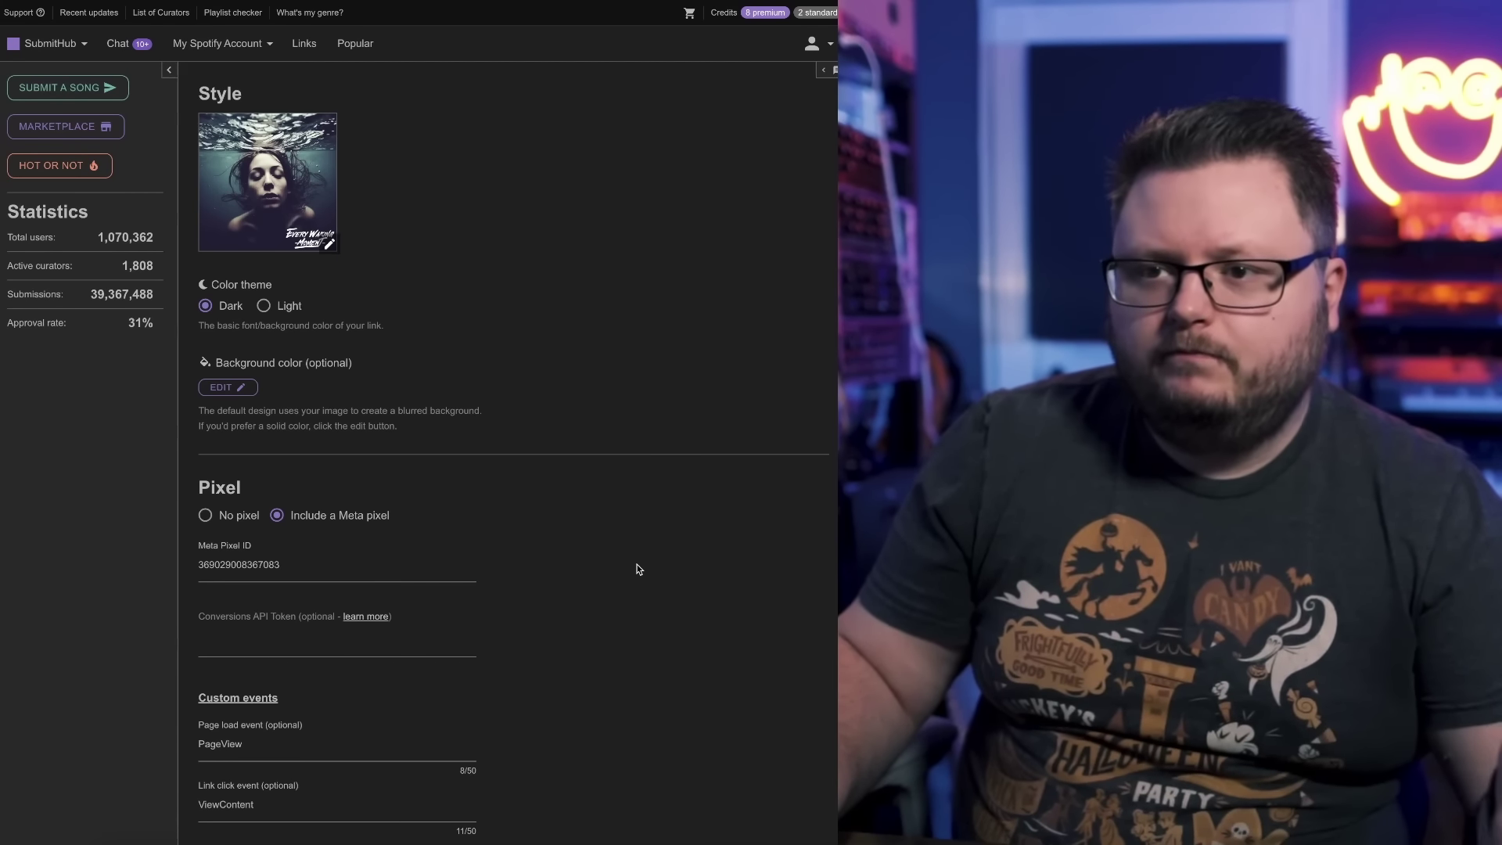
Review the pixel's custom events for page load and link click in the link's settings.
{"action": "scroll", "coordinate": [637, 565], "scroll_direction": "down", "scroll_amount": 4}
{"action": "scroll", "coordinate": [637, 565], "scroll_direction": "down", "scroll_amount": 3}
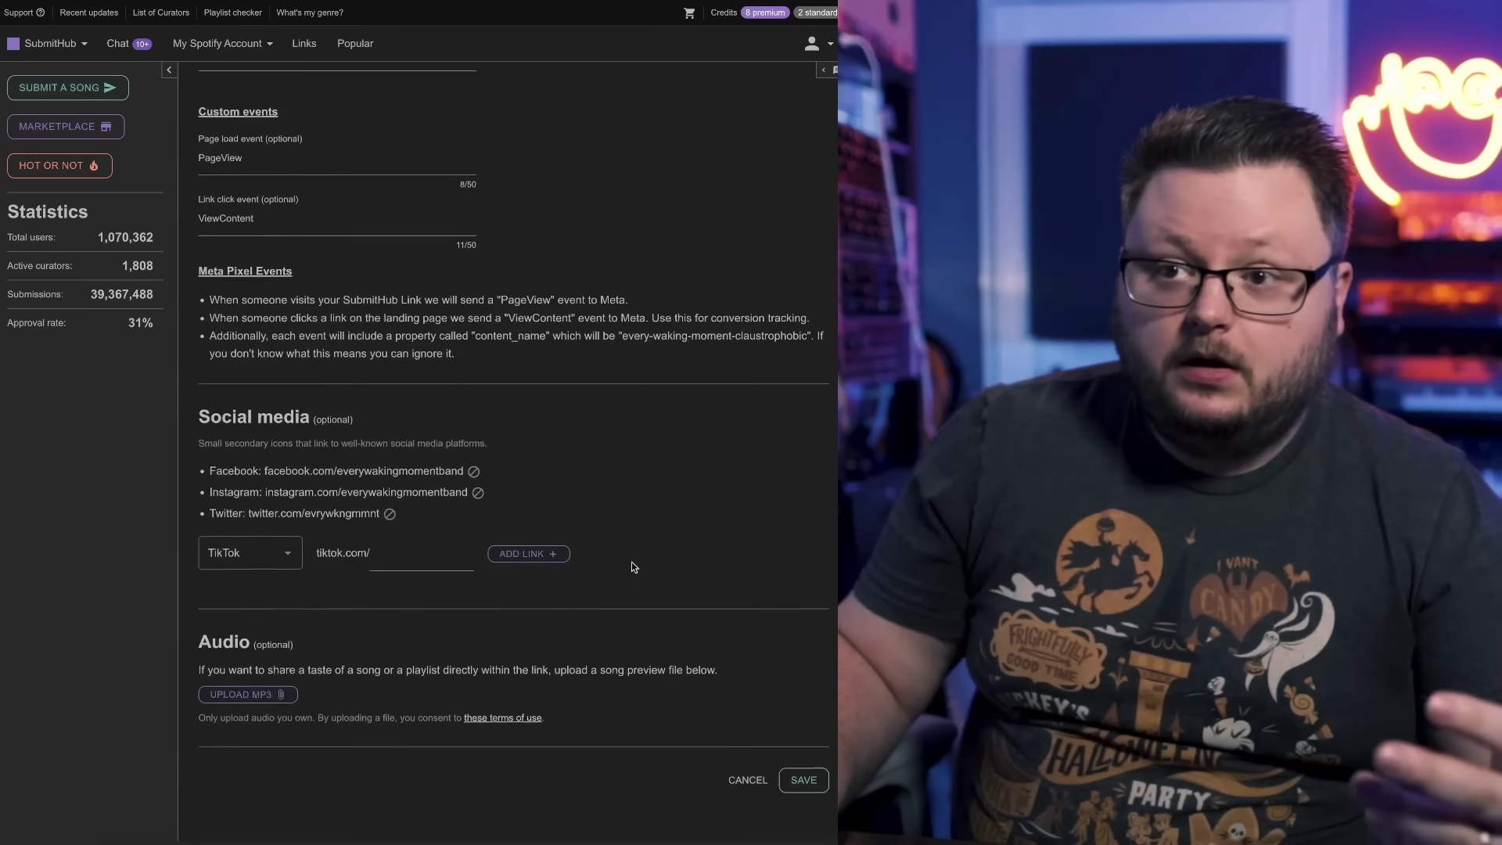
{"action": "scroll", "coordinate": [618, 556], "scroll_direction": "up", "scroll_amount": 2}
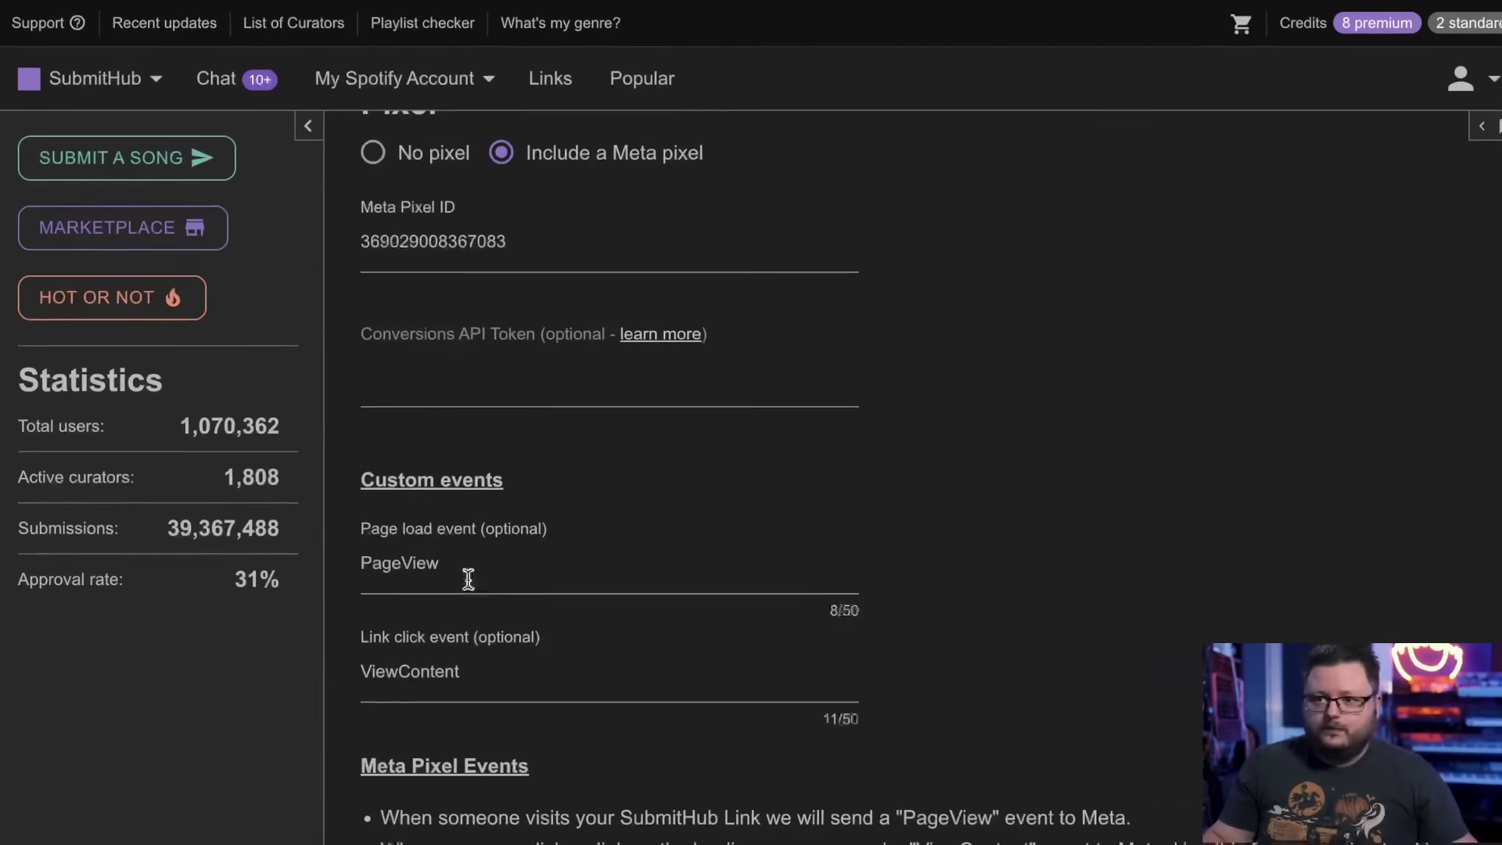
{"action": "left_click_drag", "start_coordinate": [244, 315], "coordinate": [198, 316]}
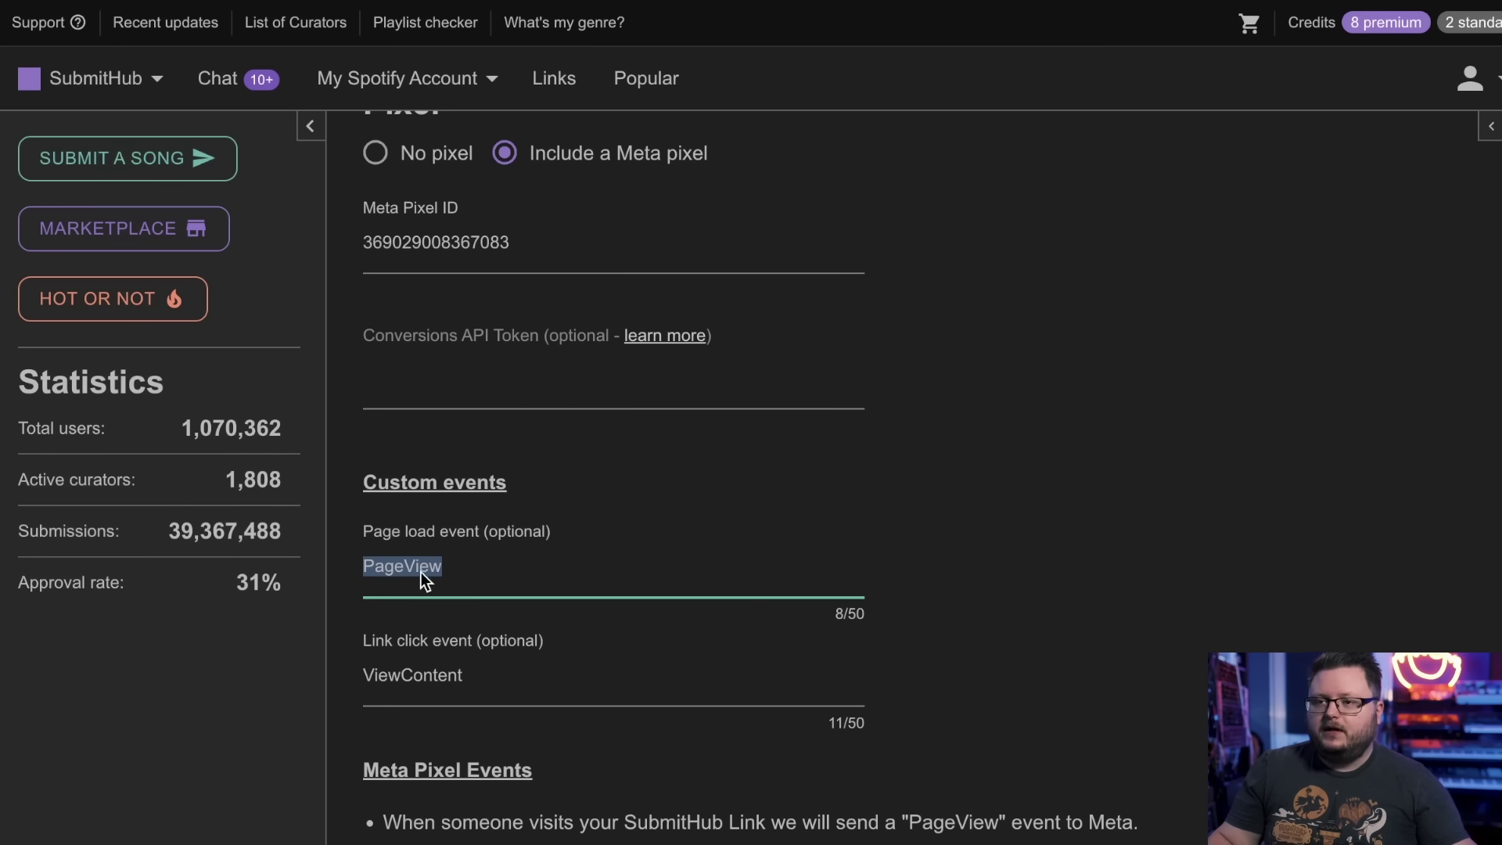
{"action": "scroll", "coordinate": [480, 626], "scroll_direction": "down", "scroll_amount": 1}
{"action": "left_click_drag", "start_coordinate": [481, 625], "coordinate": [389, 625]}
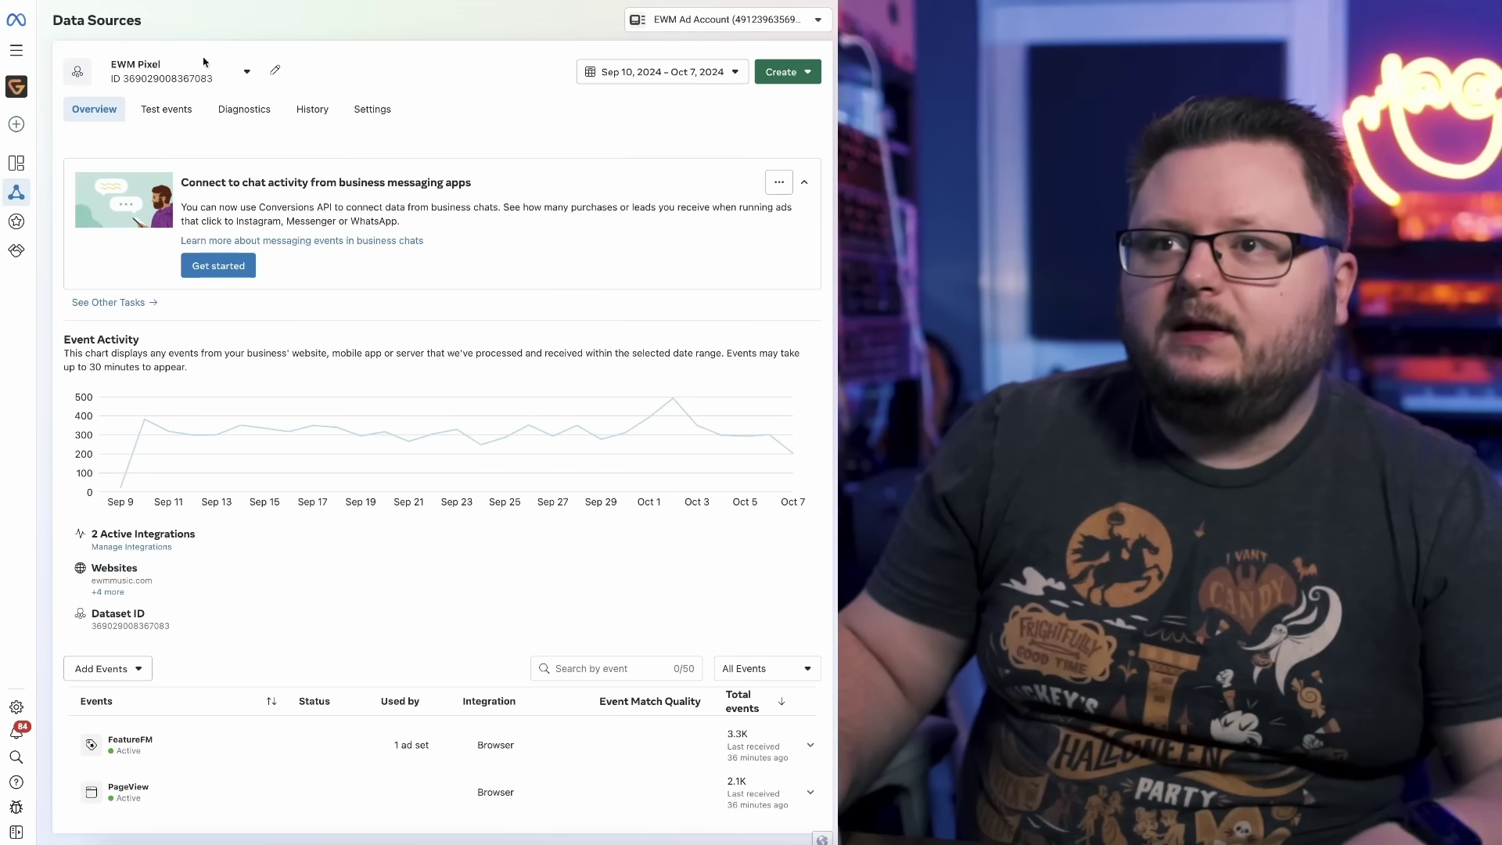
{"action": "left_click", "coordinate": [162, 115]}
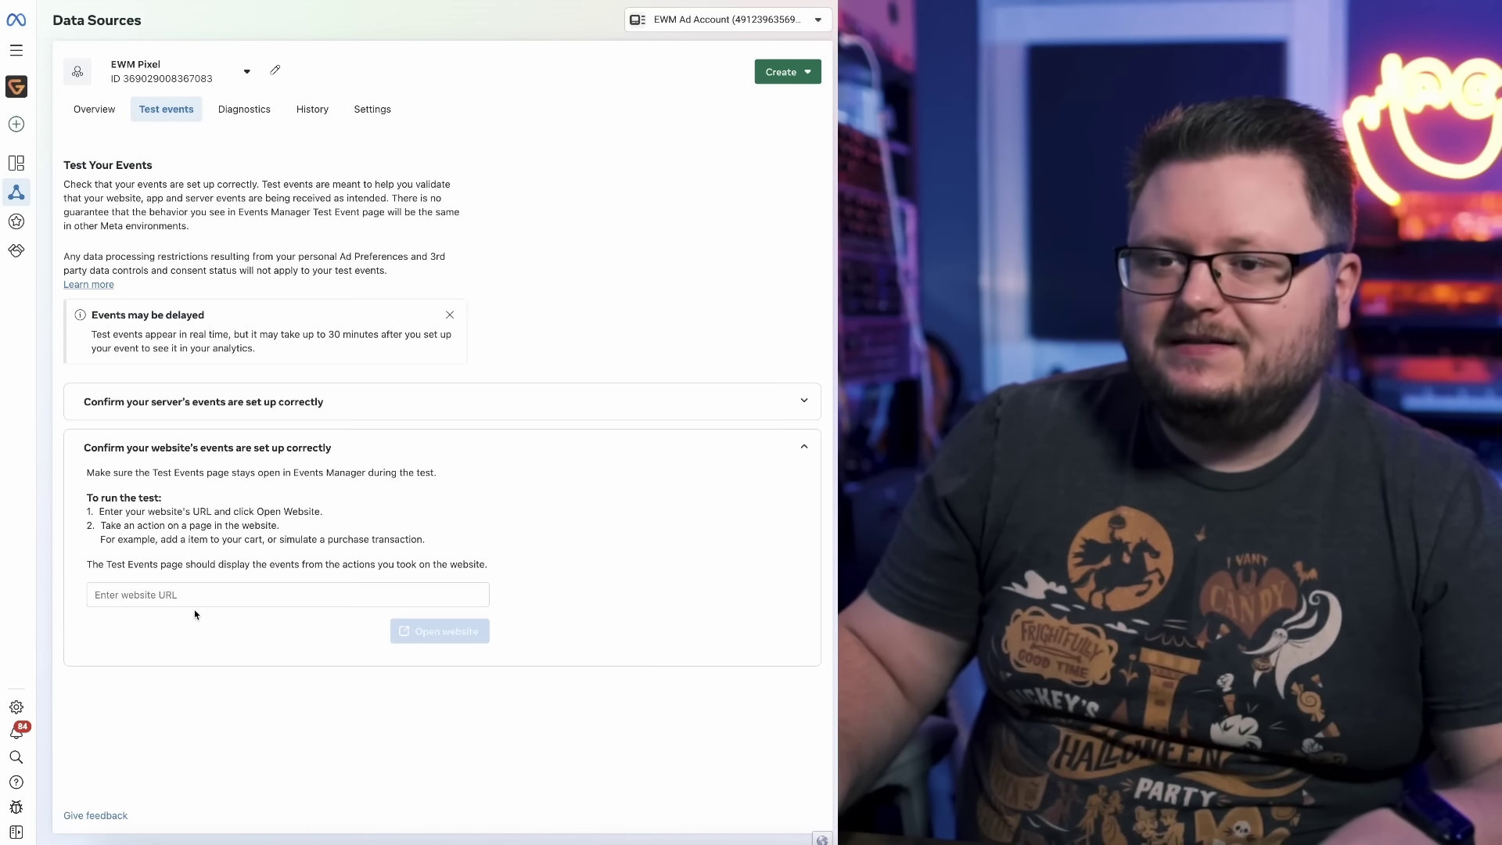
{"action": "left_click", "coordinate": [207, 594]}
{"action": "type", "text": "https://www.submithub.com/link/every-waking-moment-claustrophobic"}
{"action": "left_click", "coordinate": [453, 629]}
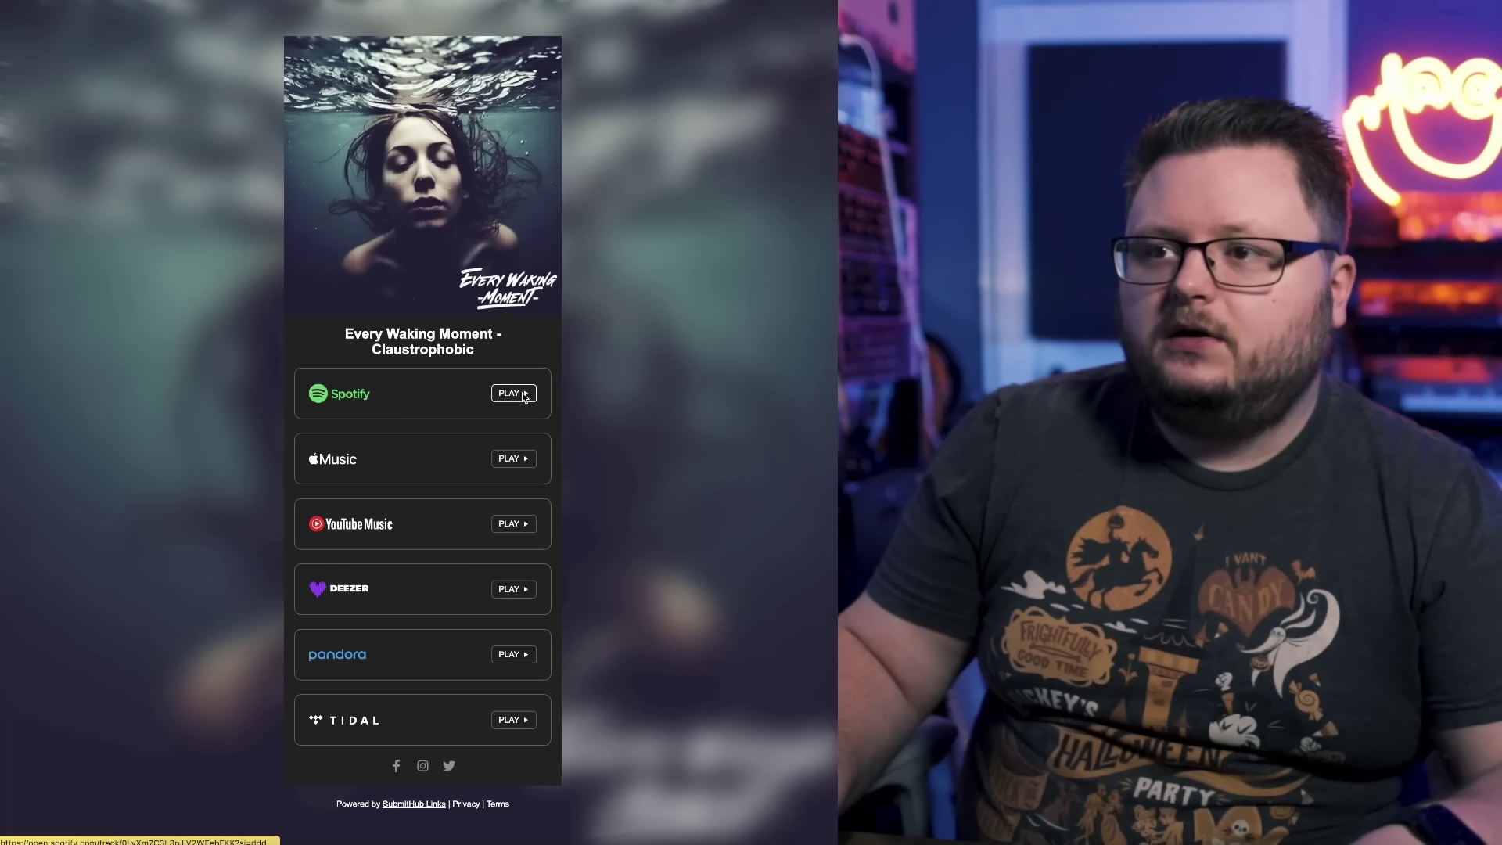
Play the song on Spotify from the landing page and check the received test events in Events Manager.
{"action": "left_click", "coordinate": [524, 395]}
{"action": "left_click", "coordinate": [446, 84]}
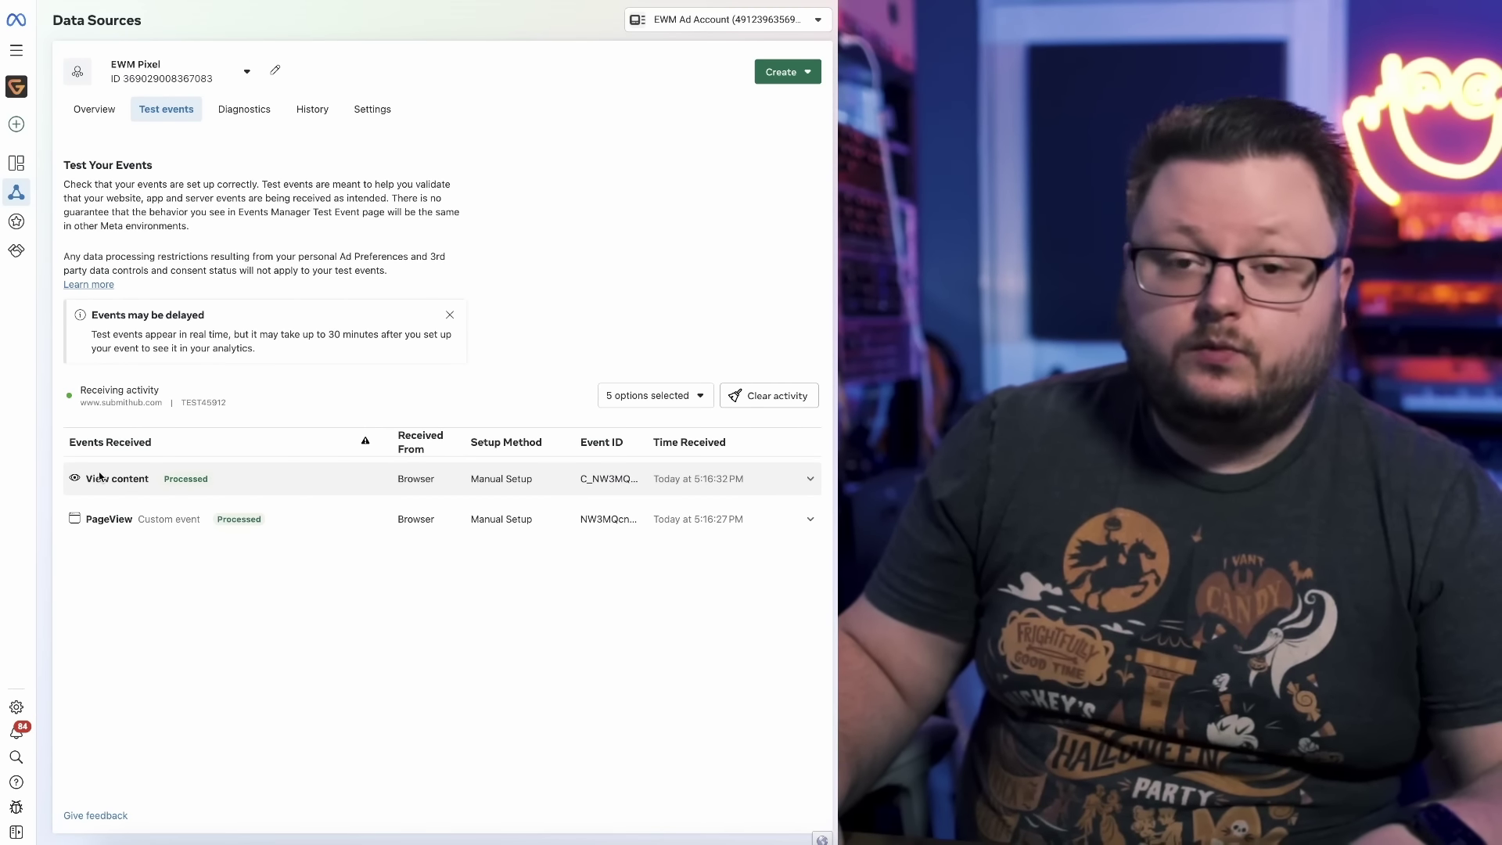
{"action": "left_click", "coordinate": [212, 482]}
{"action": "left_click", "coordinate": [215, 484]}
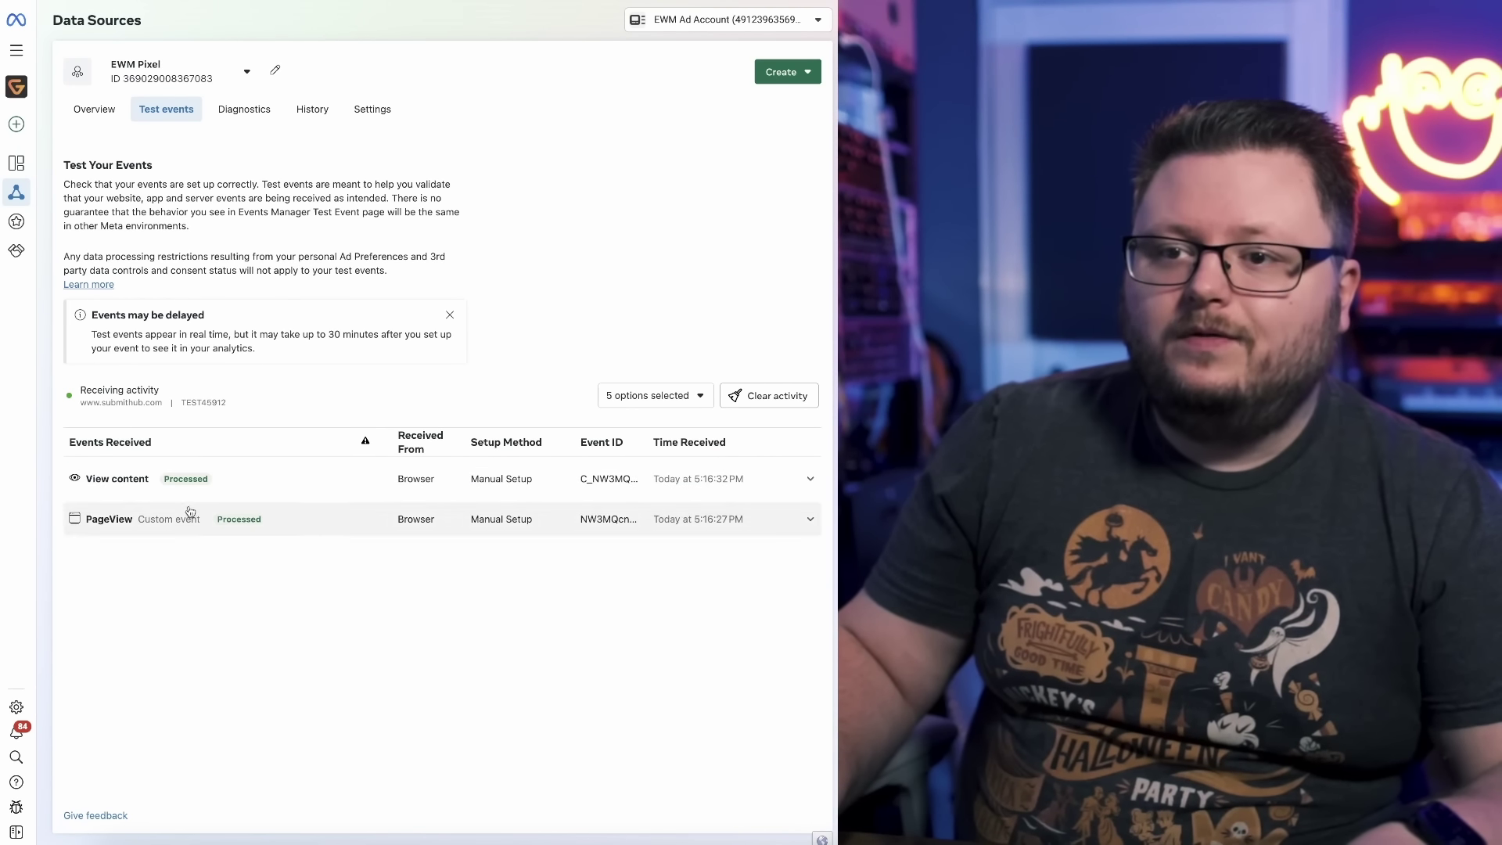
{"action": "left_click", "coordinate": [113, 490]}
{"action": "left_click", "coordinate": [117, 482]}
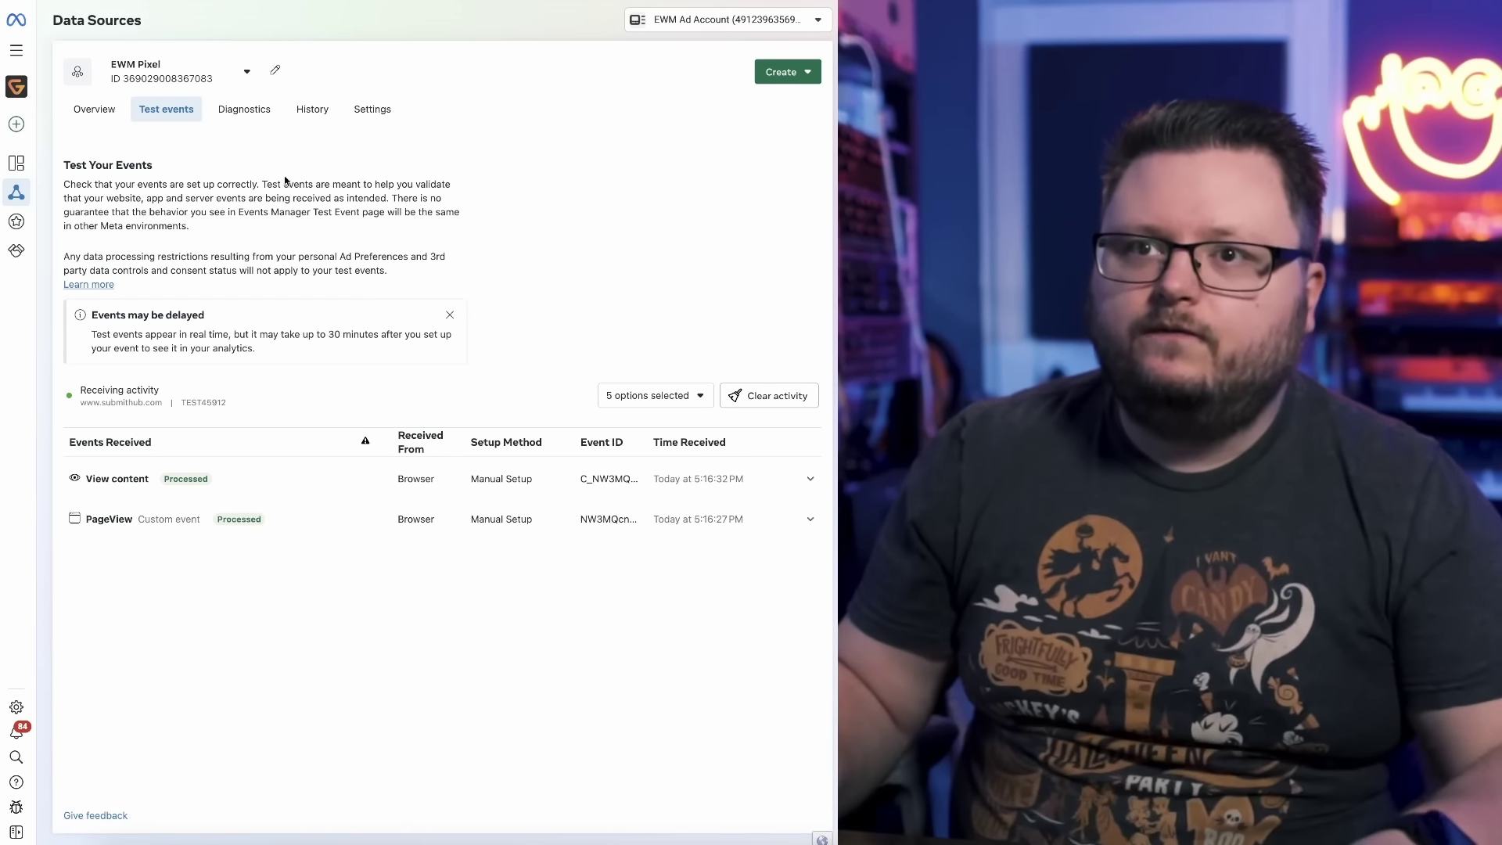
Switch from Events Manager to the campaigns overview in Ads Manager.
{"action": "left_click", "coordinate": [16, 50]}
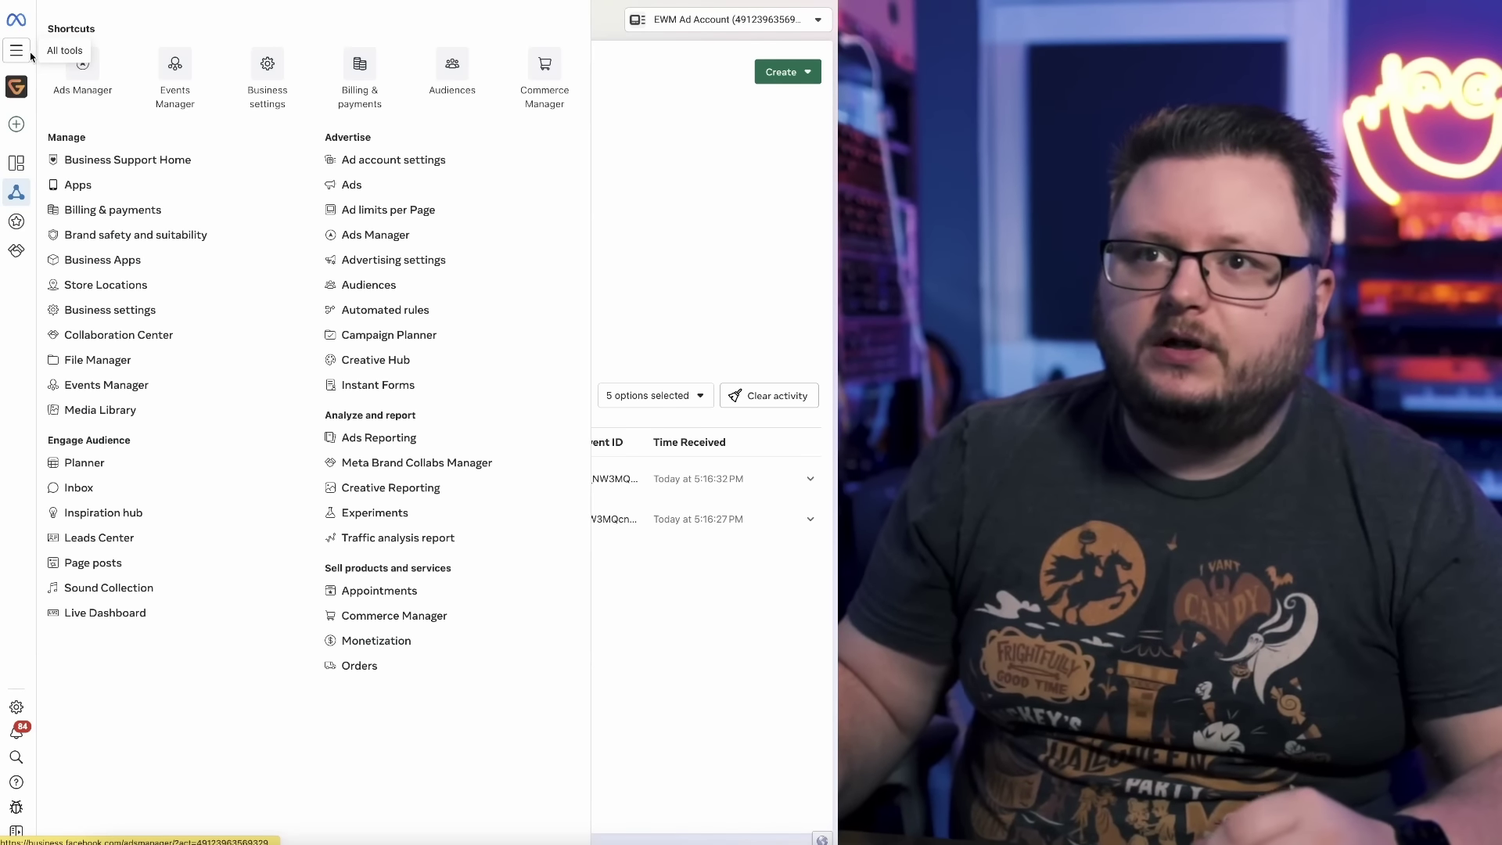
{"action": "left_click", "coordinate": [84, 87]}
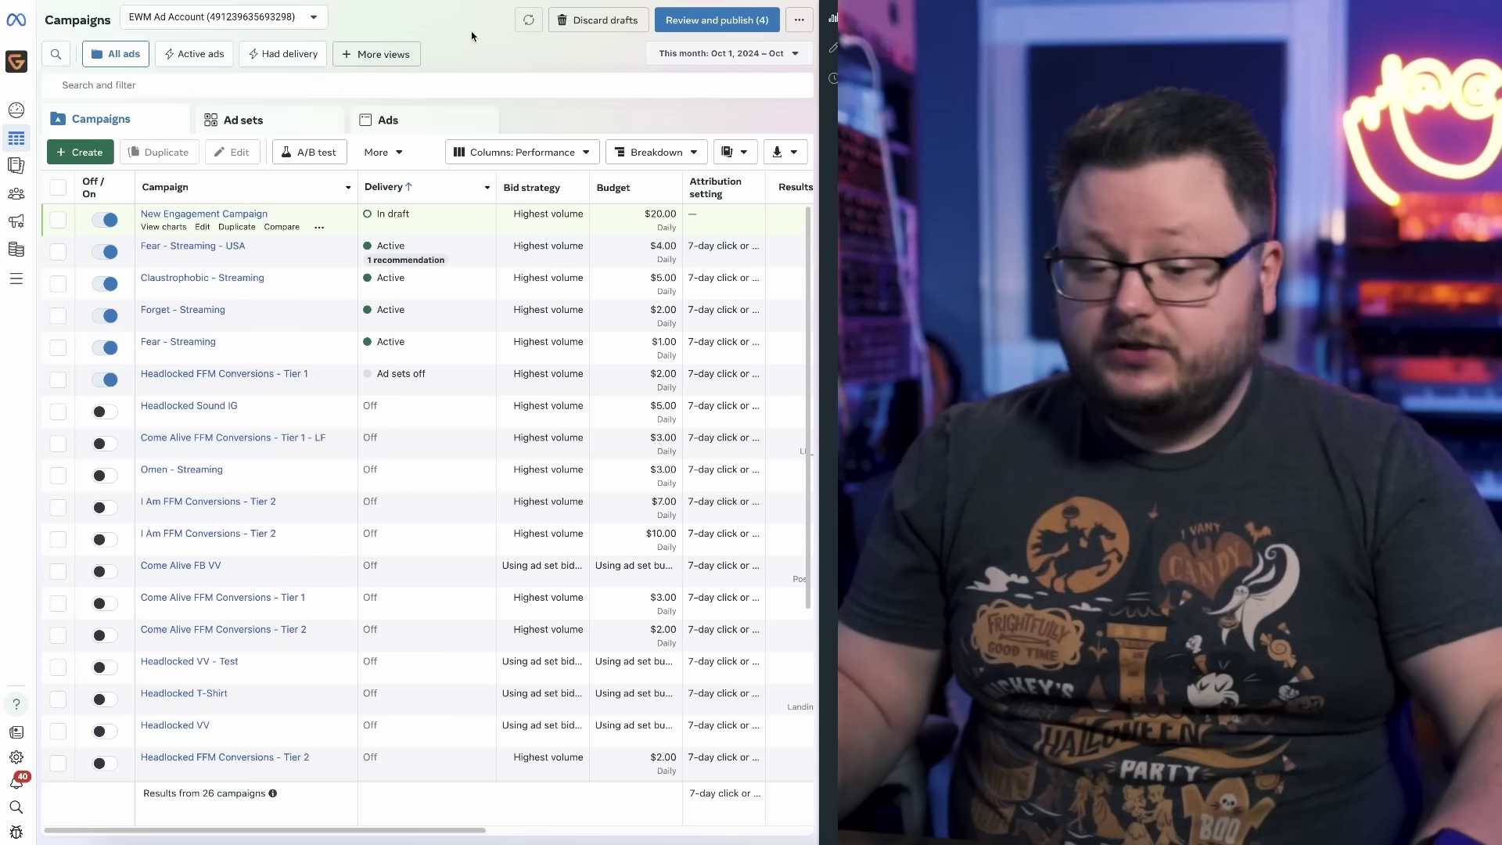
{"action": "left_click", "coordinate": [45, 281]}
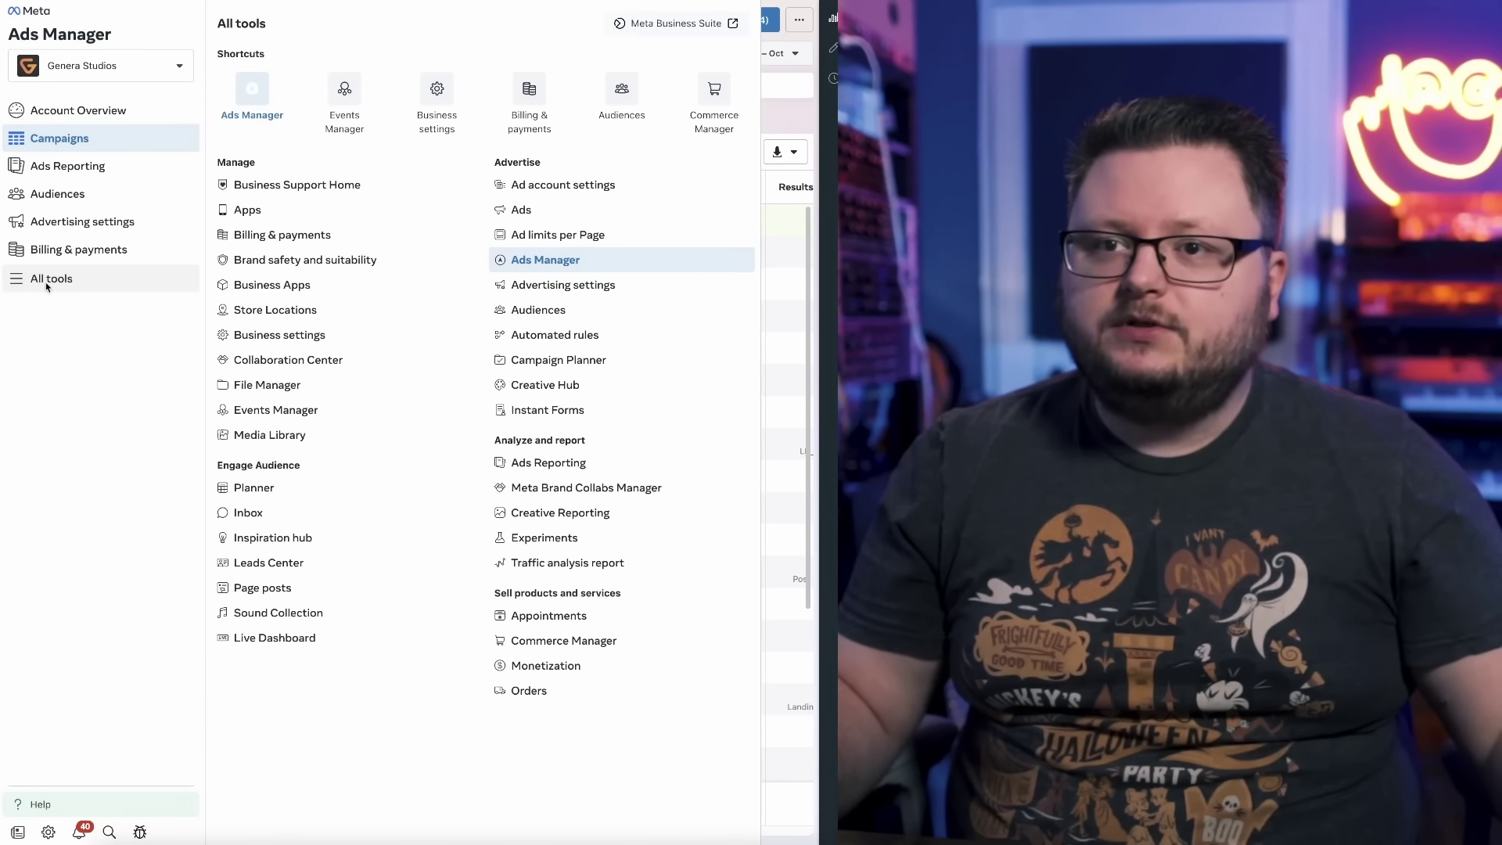
{"action": "left_click", "coordinate": [799, 80]}
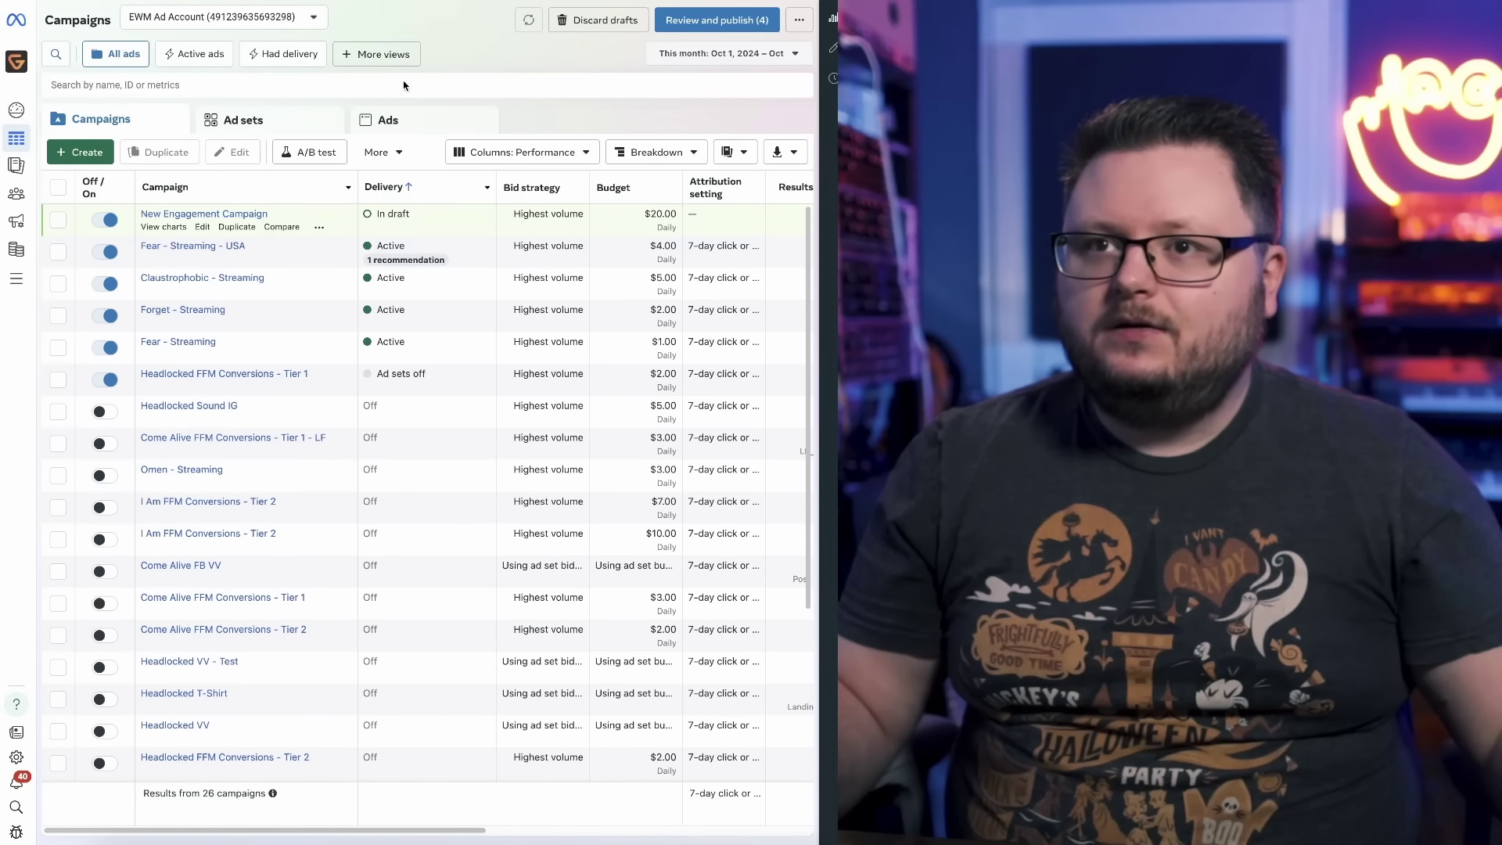
Create a new auction campaign with the Engagement objective, using the manual engagement campaign setup.
{"action": "left_click", "coordinate": [81, 154]}
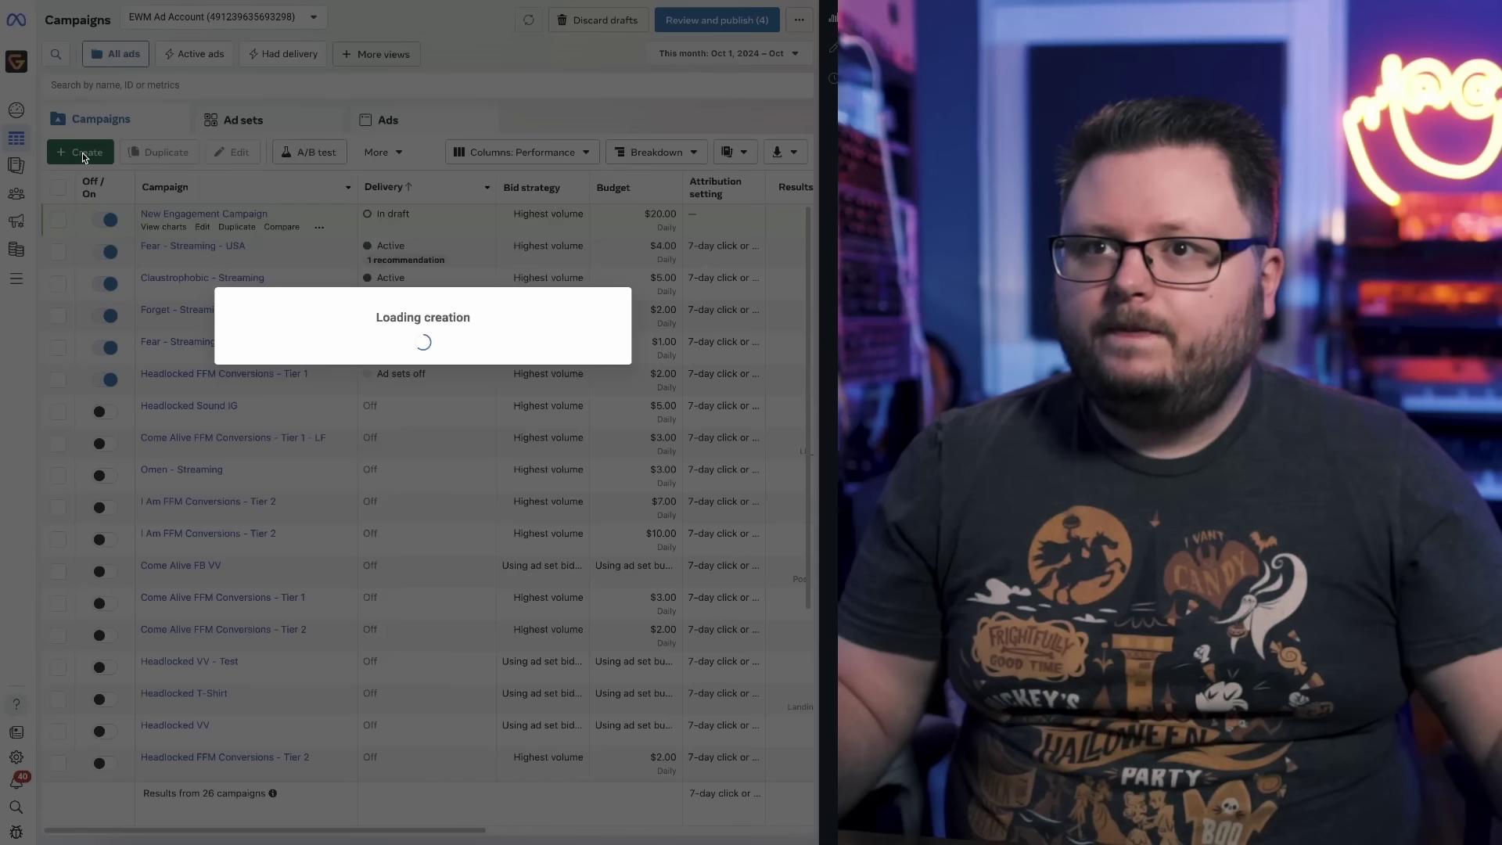
{"action": "left_click", "coordinate": [304, 332]}
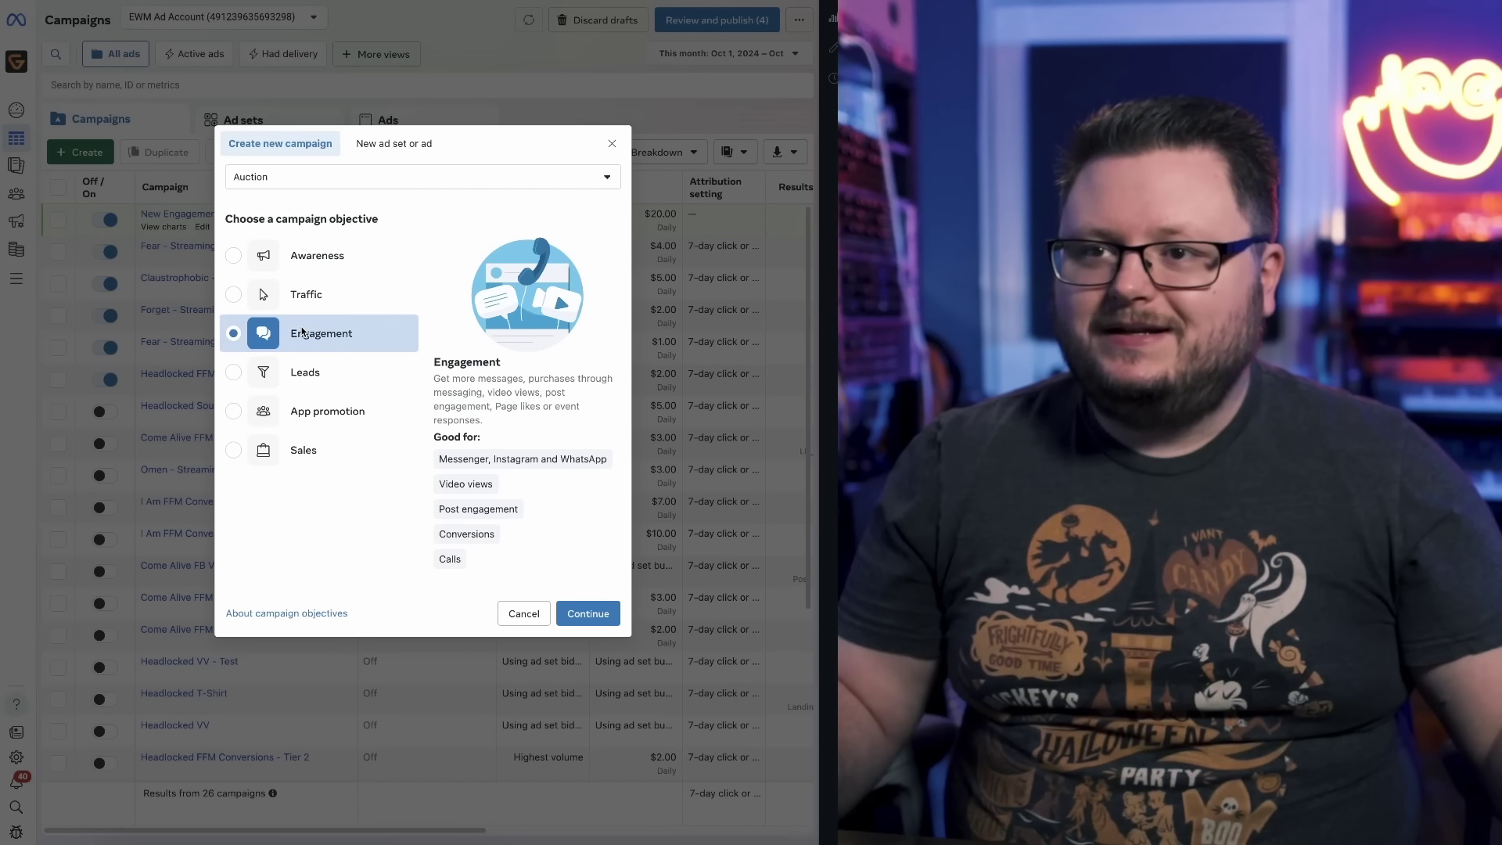
{"action": "key", "text": "Return"}
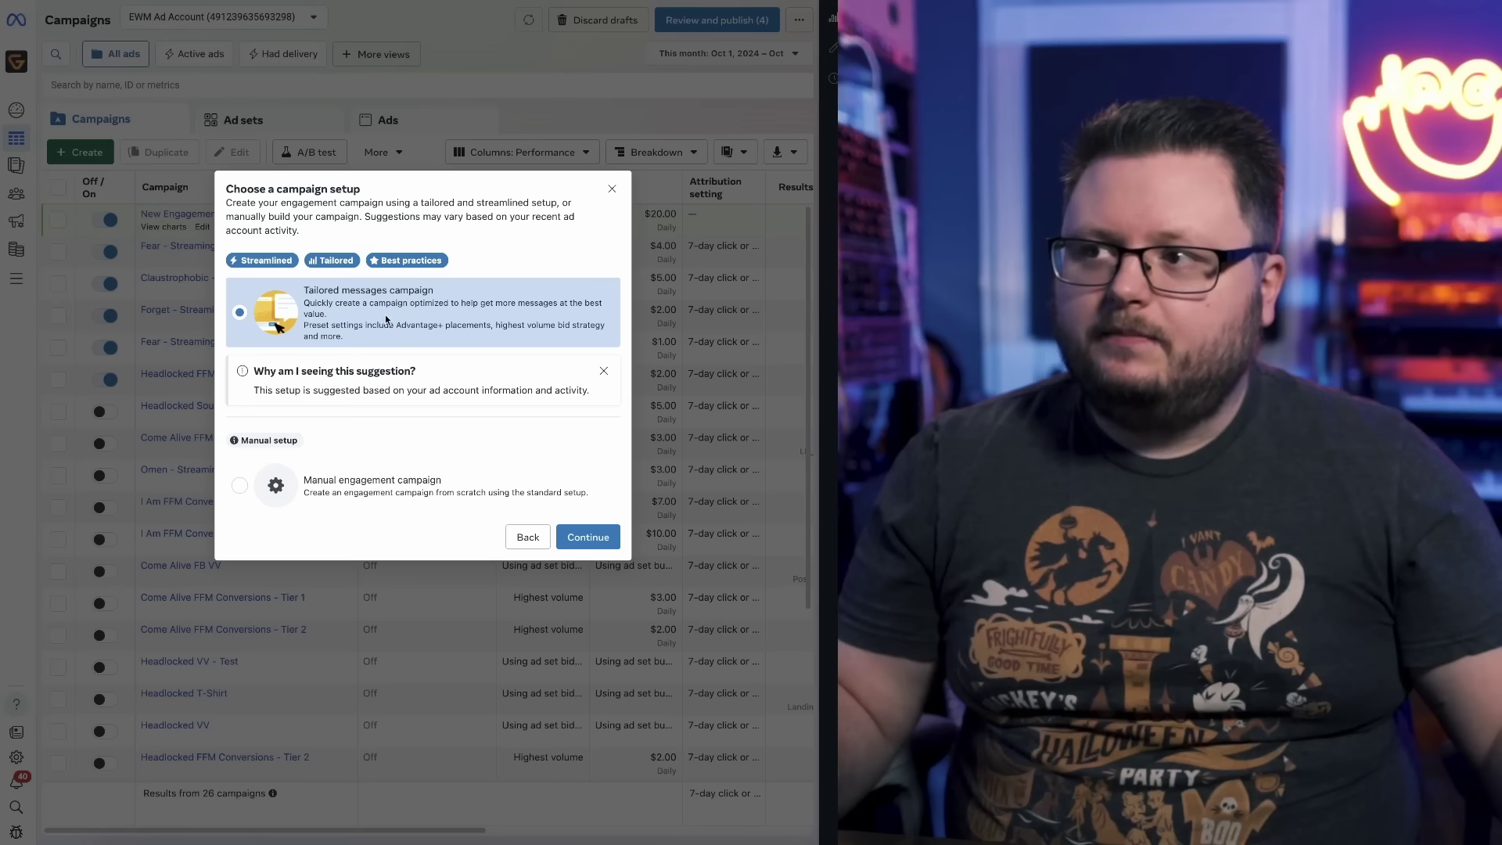
{"action": "left_click", "coordinate": [442, 493]}
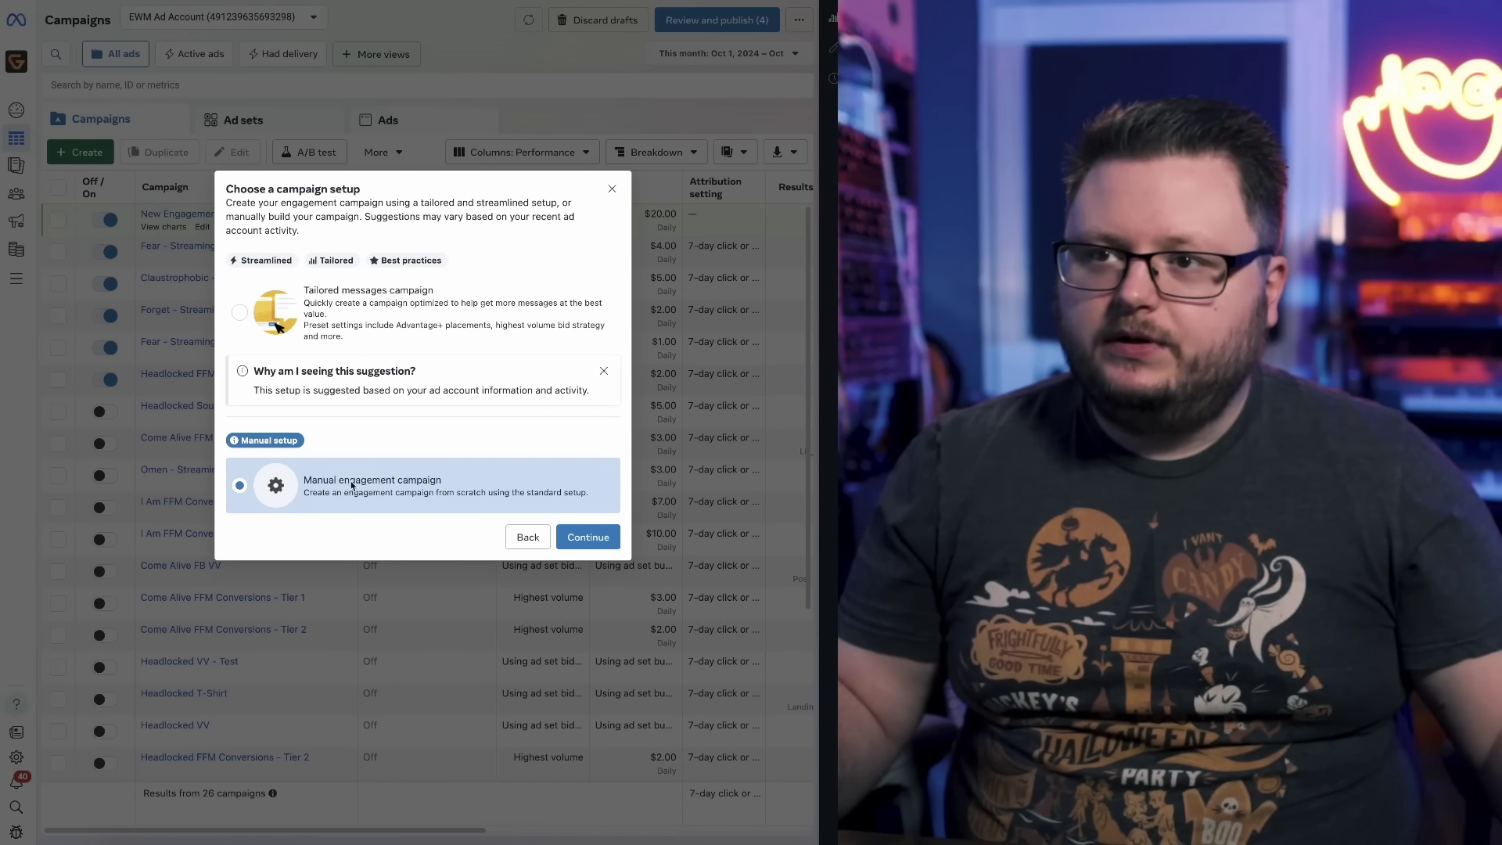
{"action": "left_click", "coordinate": [589, 537]}
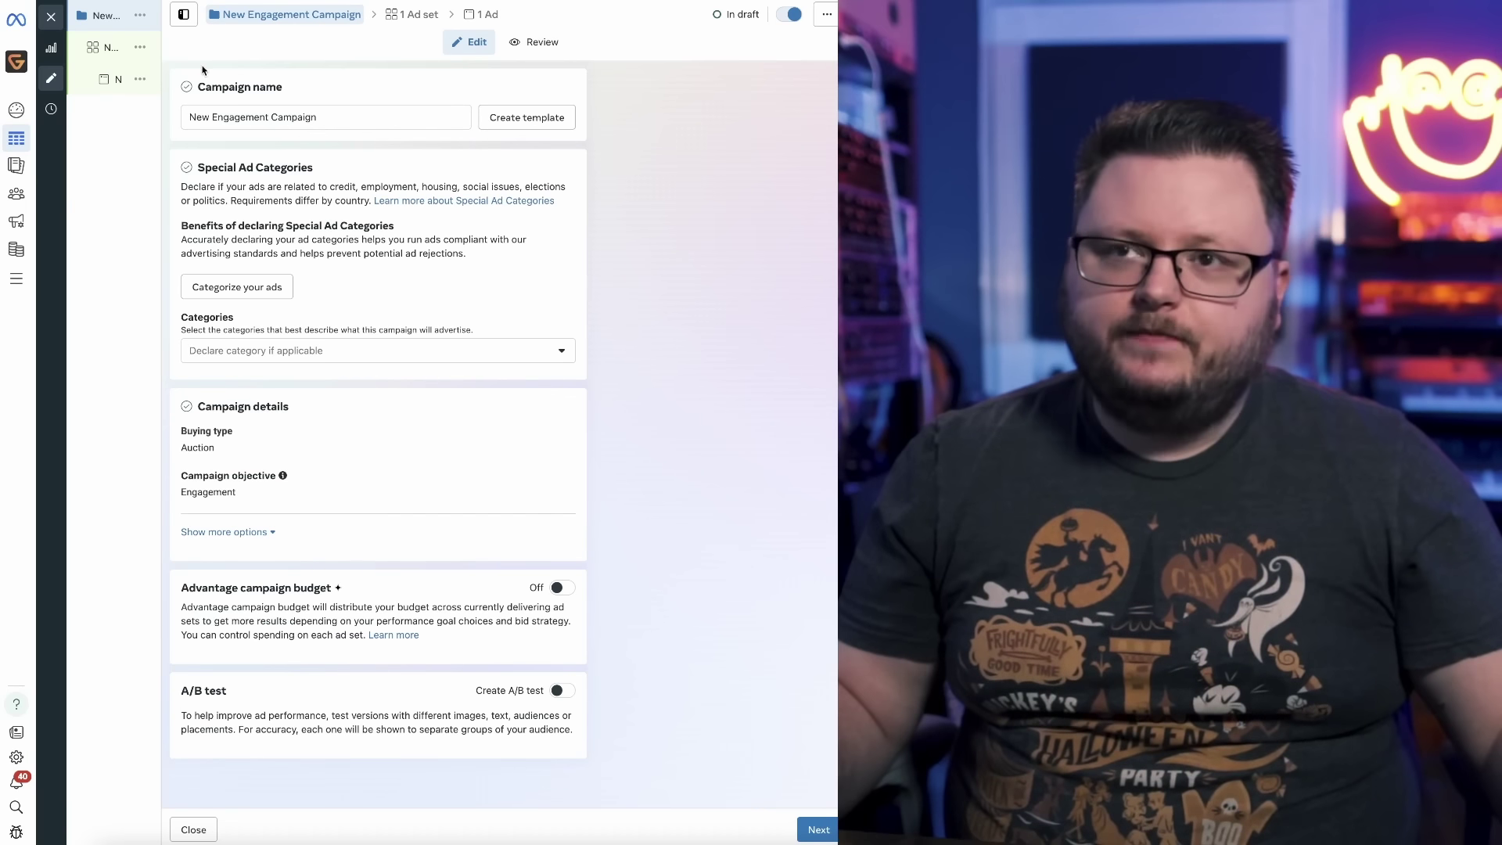
Look through the ad set and ad levels of the new engagement campaign draft.
{"action": "mouse_move", "coordinate": [110, 20]}
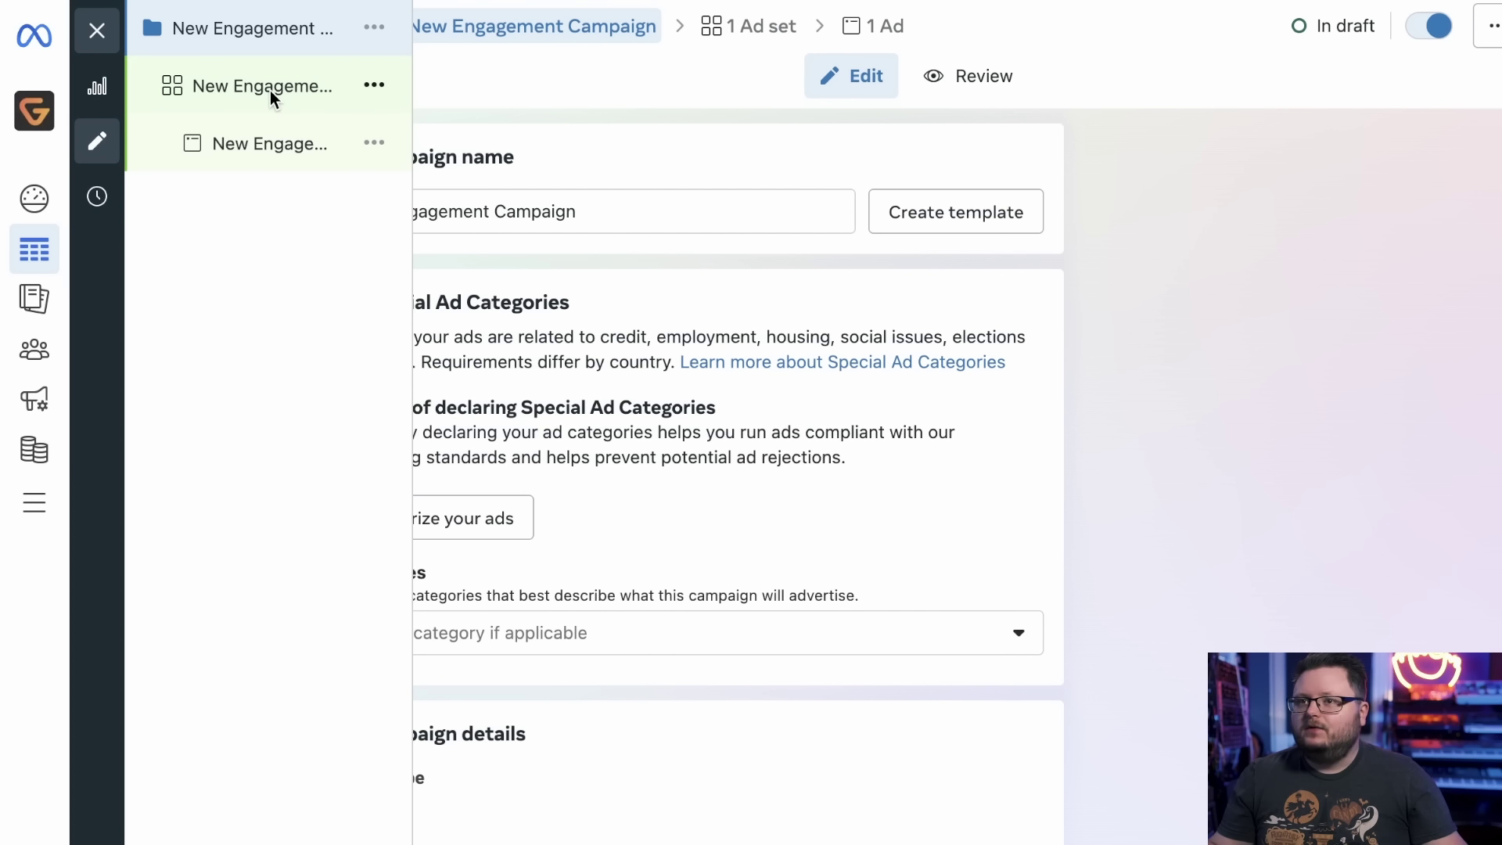
{"action": "left_click", "coordinate": [216, 84]}
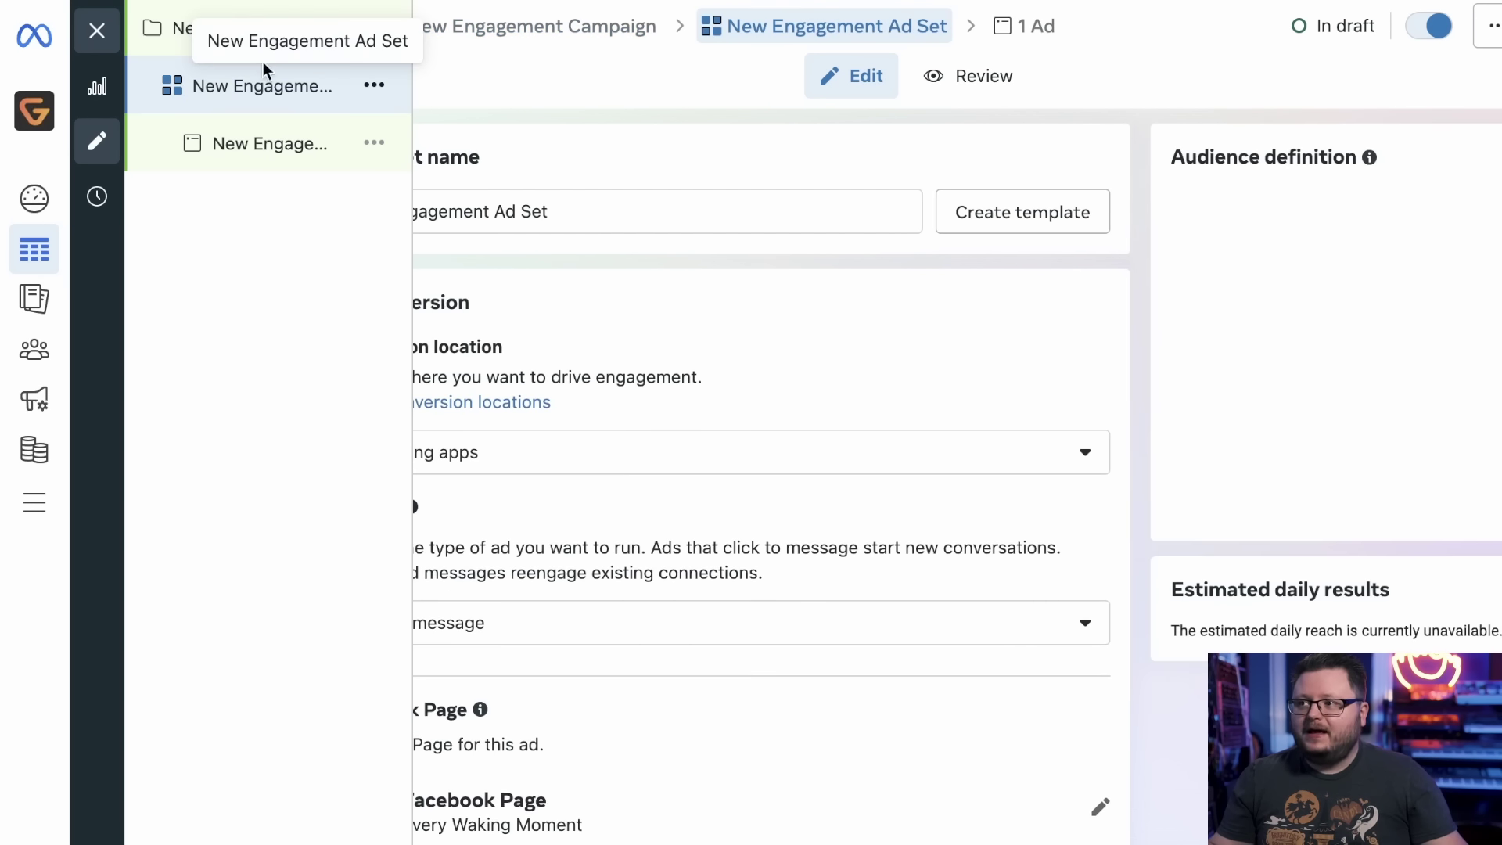
{"action": "left_click", "coordinate": [224, 141]}
{"action": "left_click", "coordinate": [158, 88]}
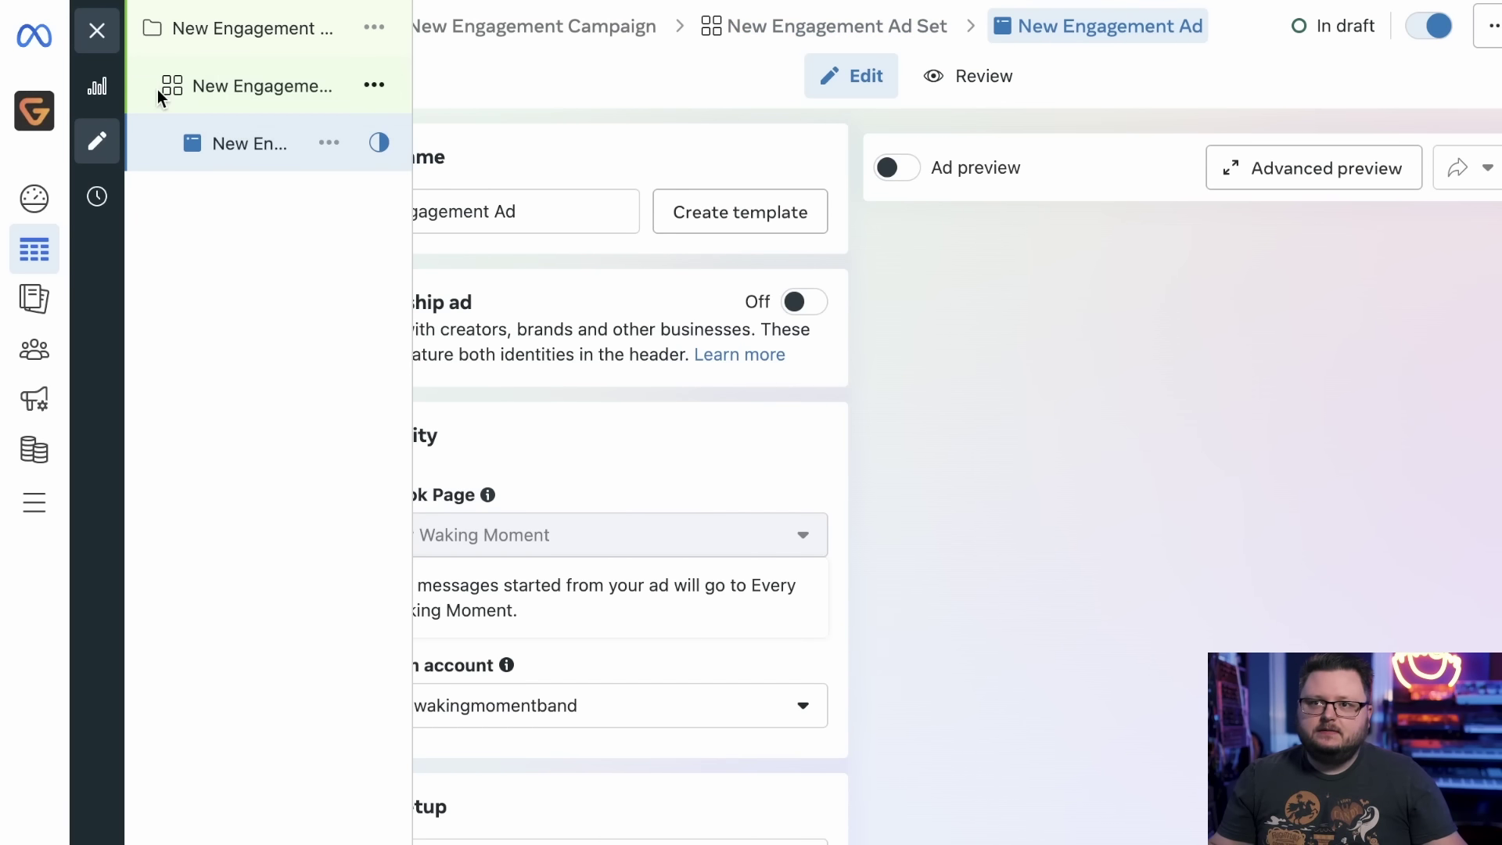
{"action": "left_click", "coordinate": [211, 157]}
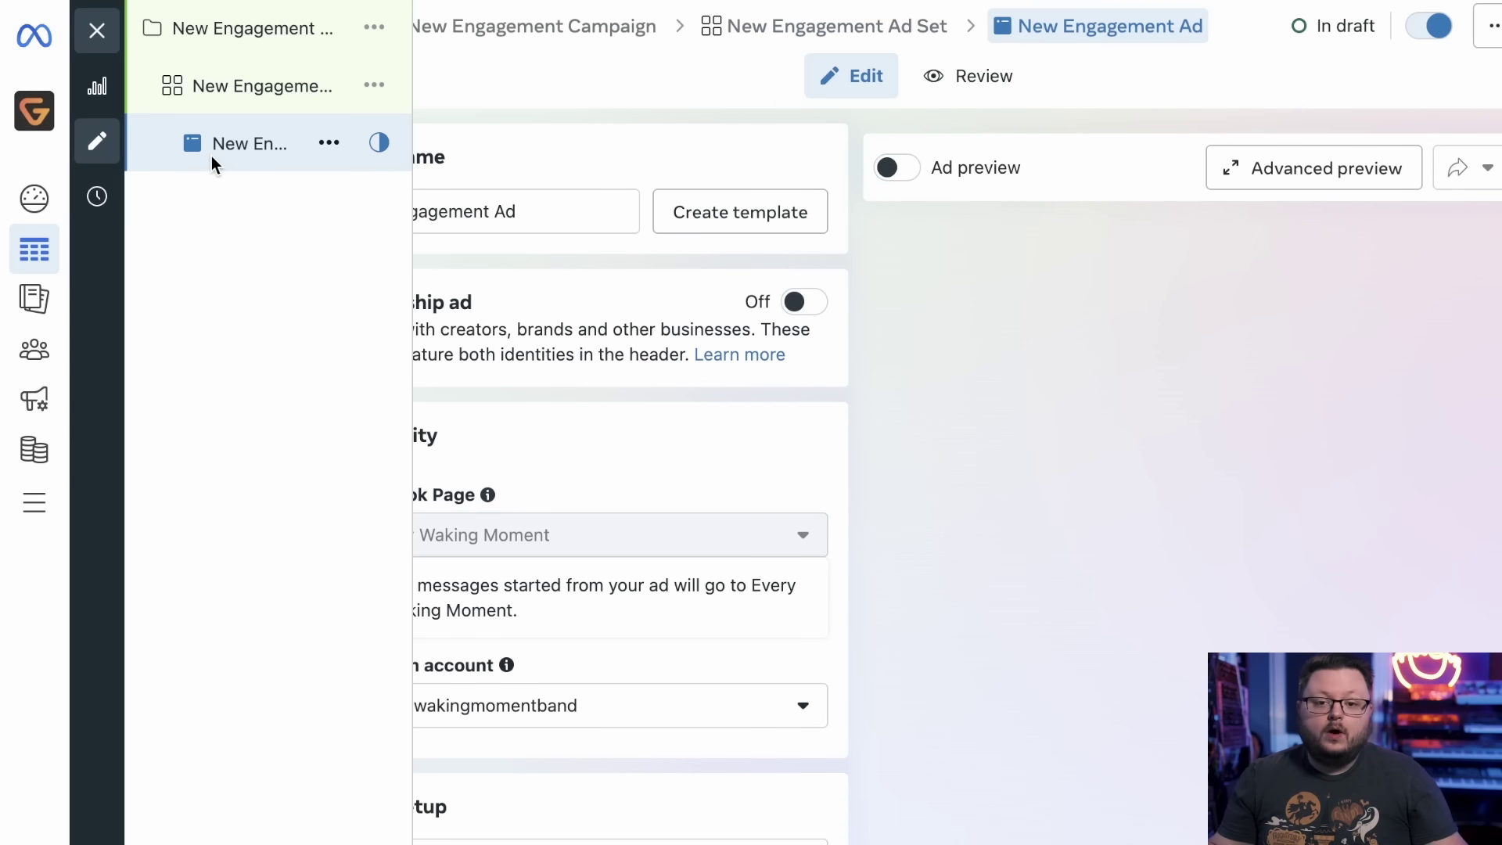
Return to the campaign level and rename the campaign as Claustrophobic - Streaming.
{"action": "left_click", "coordinate": [178, 35]}
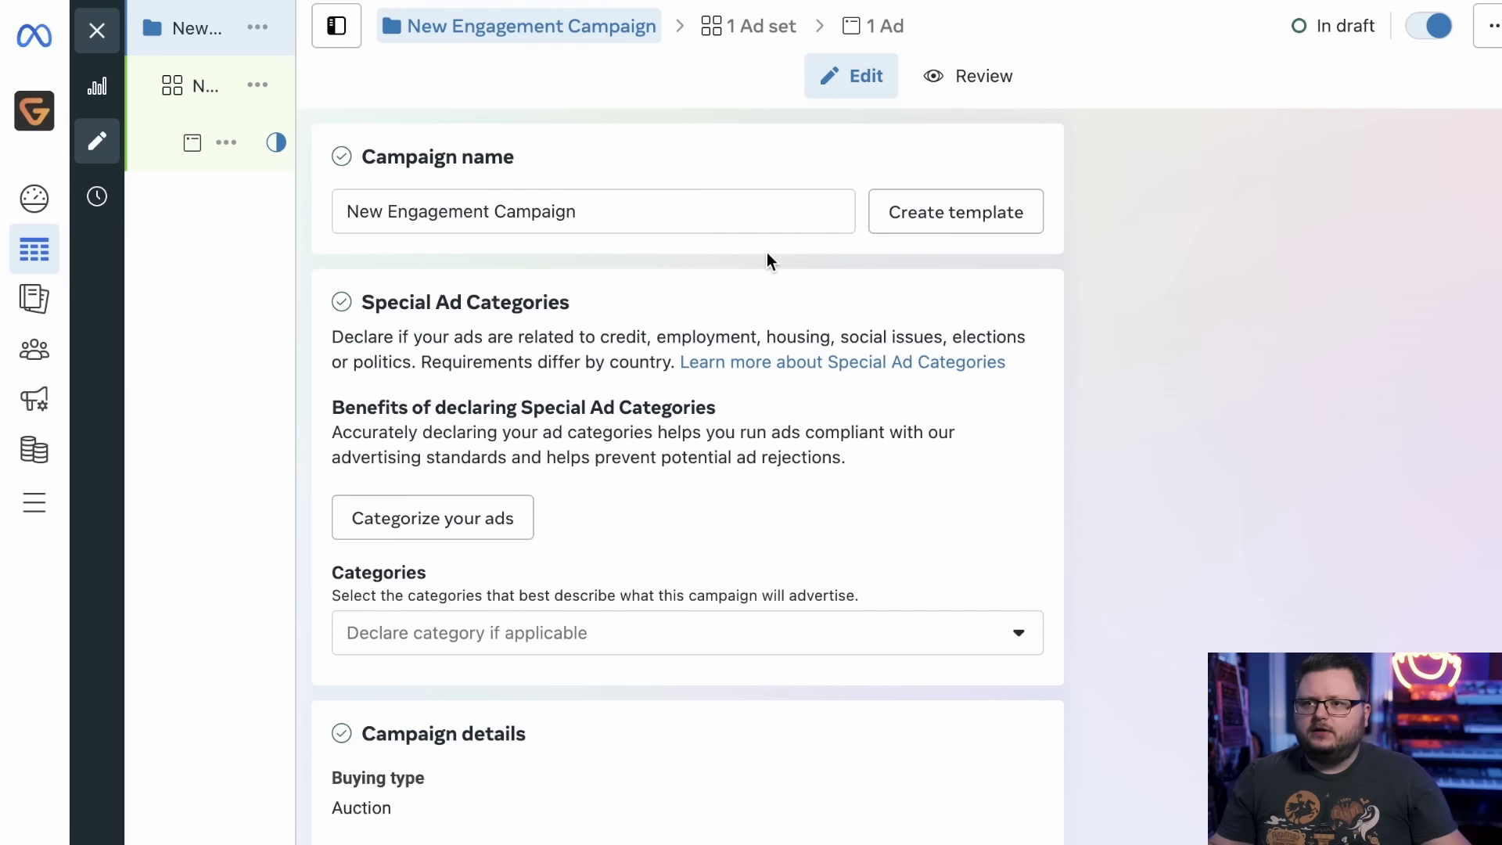
{"action": "left_click", "coordinate": [647, 222]}
{"action": "key", "text": "ctrl+a"}
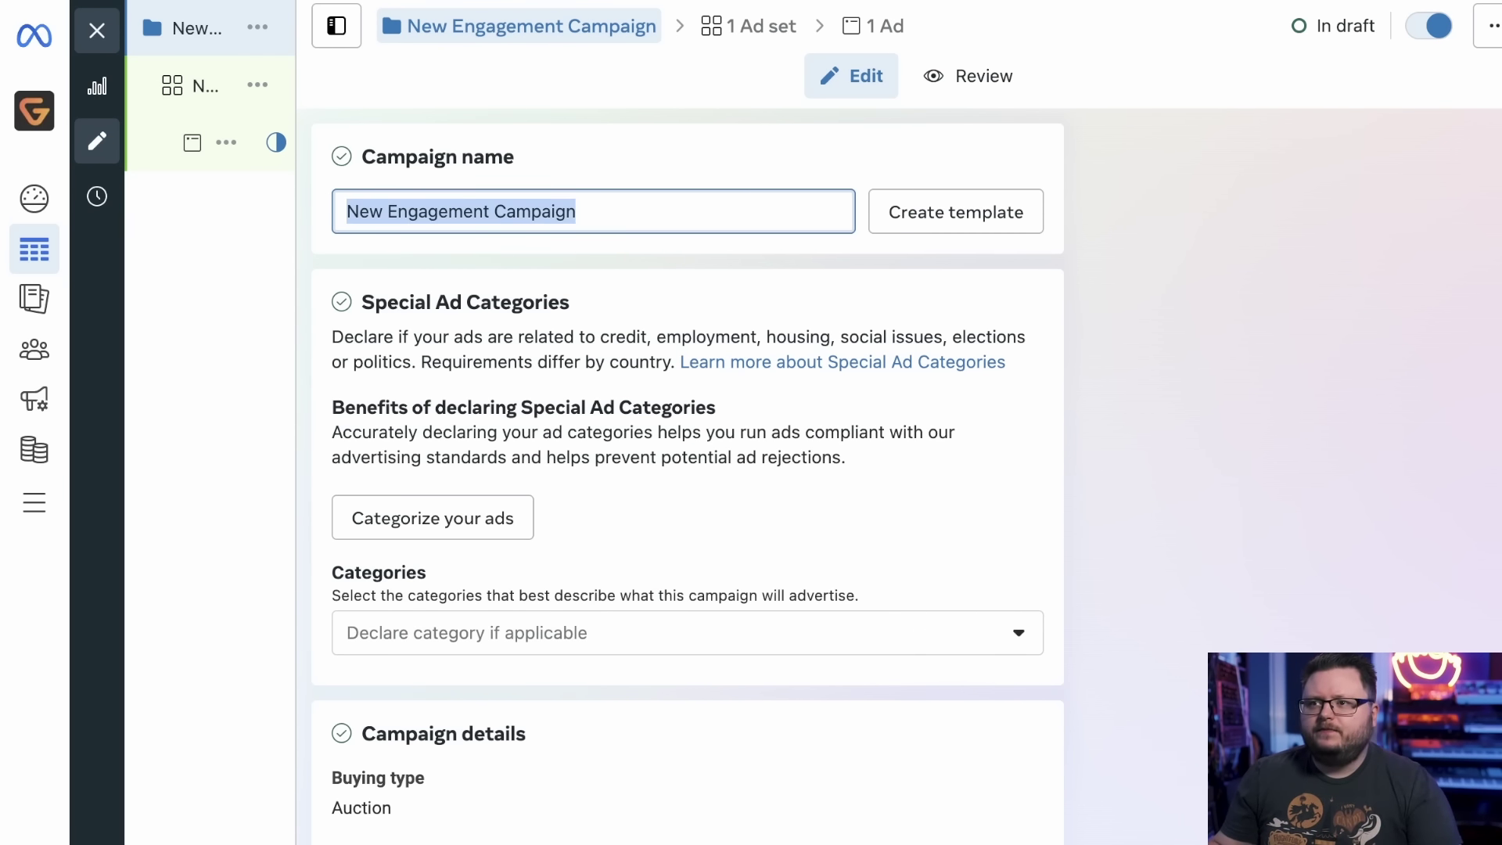
{"action": "type", "text": "Claustrophobic - Streaming"}
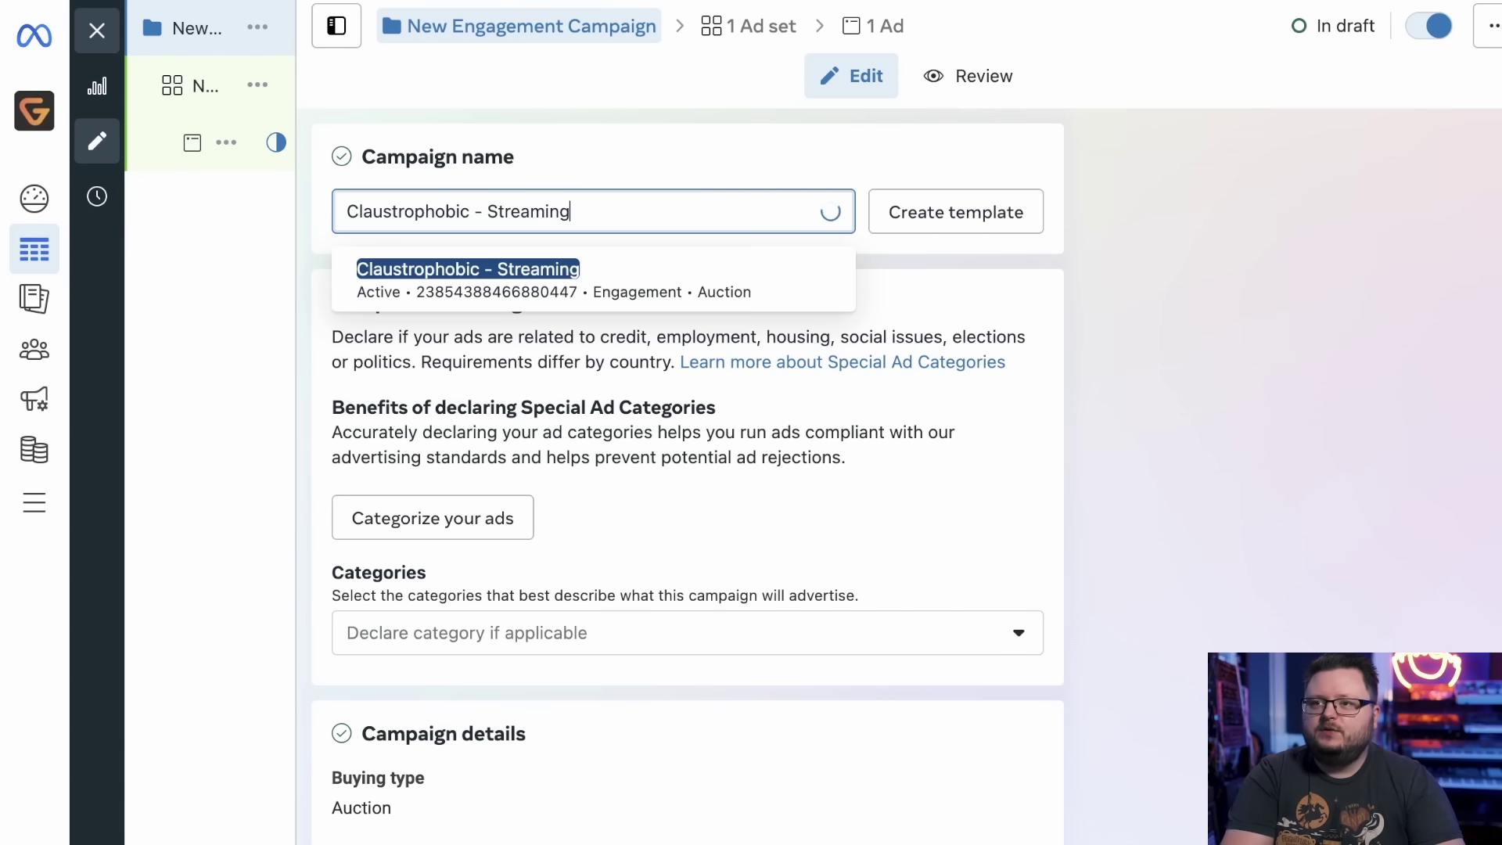
{"action": "left_click", "coordinate": [1327, 450]}
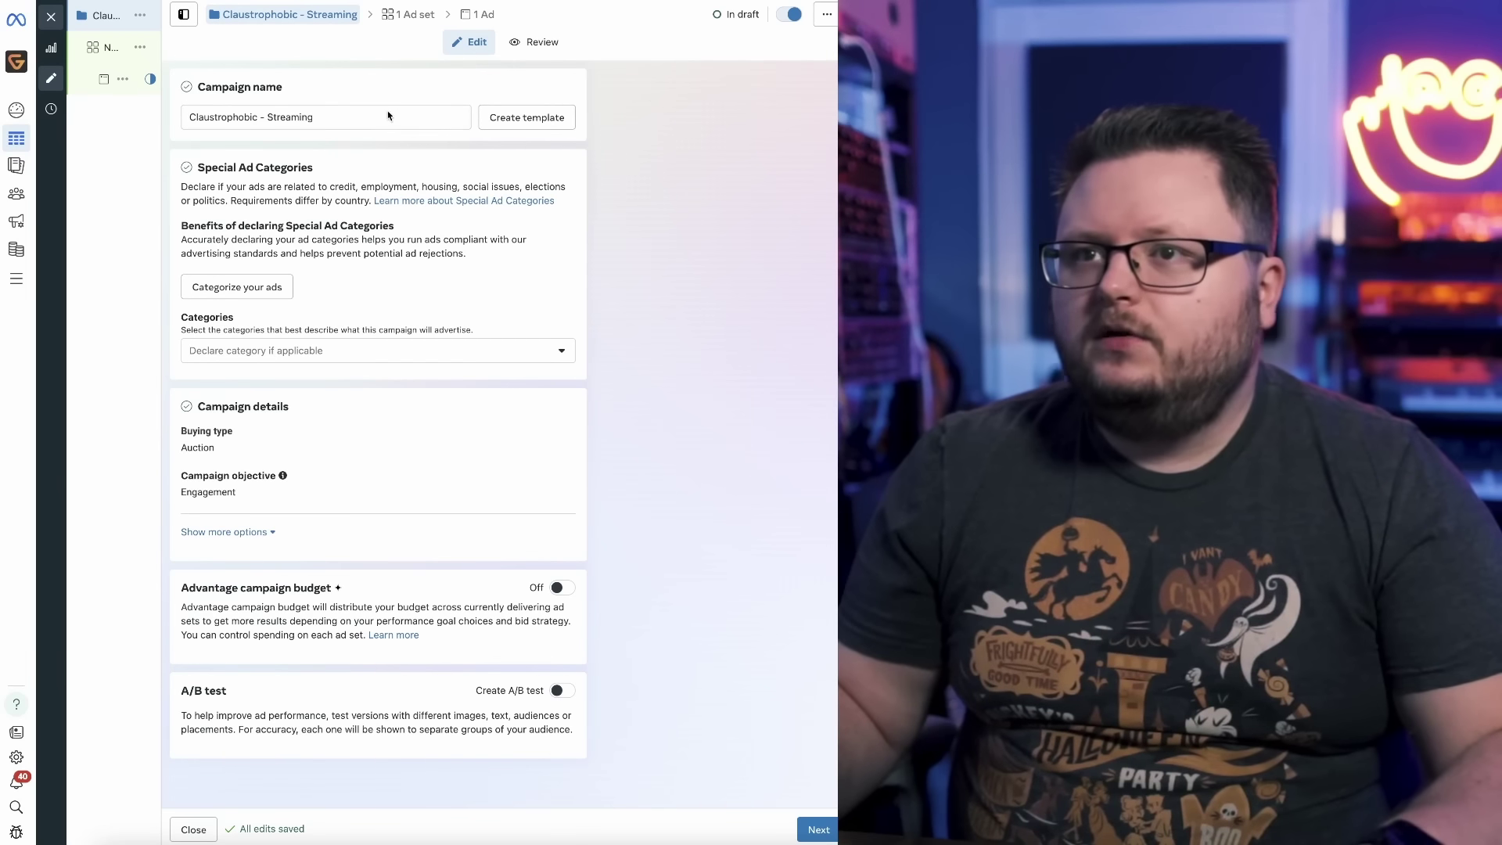
{"action": "left_click_drag", "start_coordinate": [571, 213], "coordinate": [448, 215]}
{"action": "left_click_drag", "start_coordinate": [245, 120], "coordinate": [187, 118]}
{"action": "left_click", "coordinate": [761, 321]}
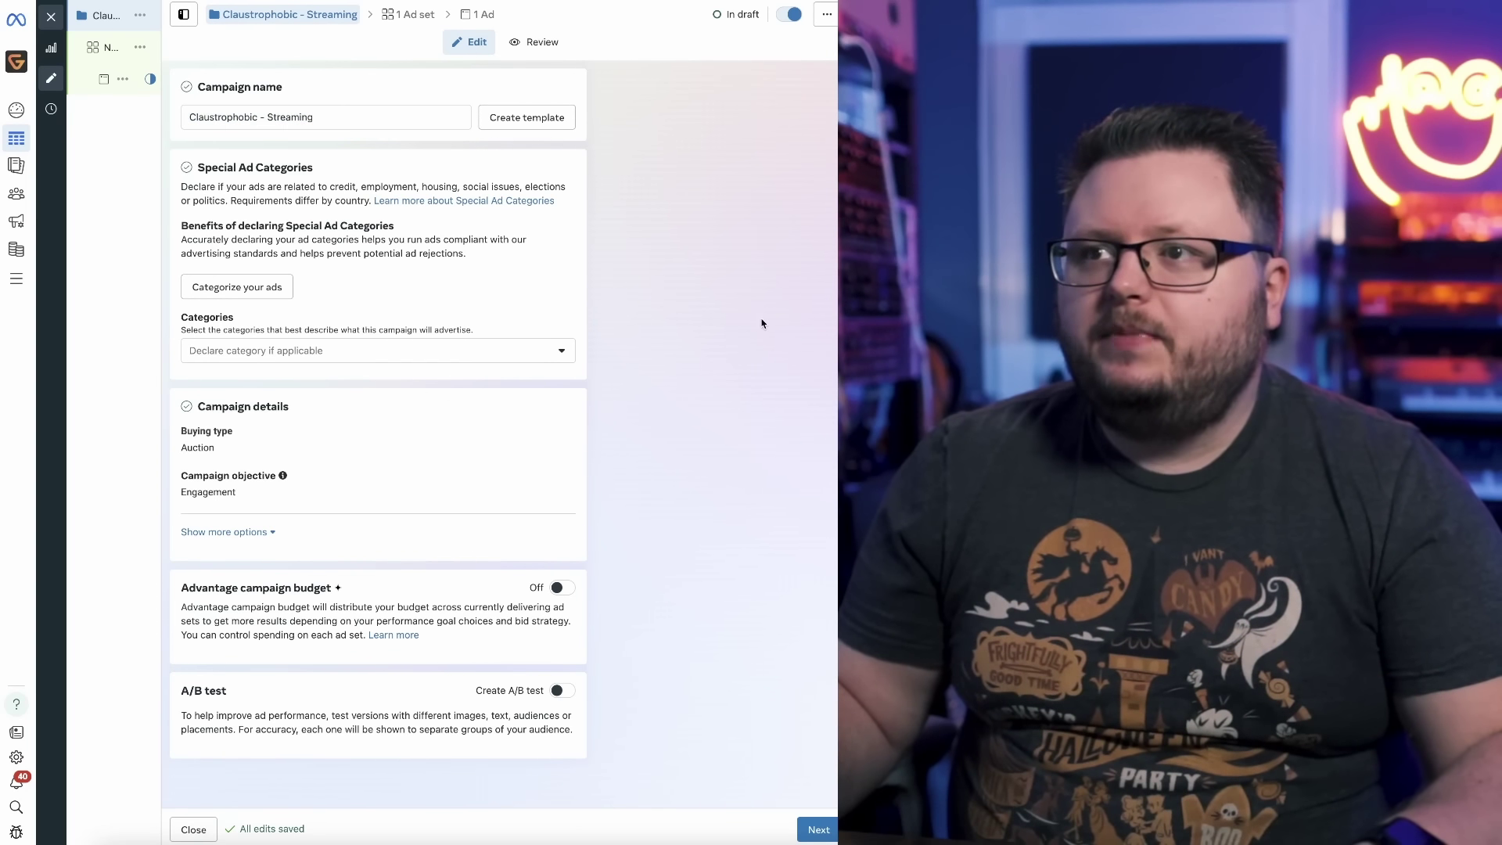
Turn on the Advantage campaign budget and set the daily budget to $10.
{"action": "left_click", "coordinate": [561, 588]}
{"action": "scroll", "coordinate": [592, 596], "scroll_direction": "down", "scroll_amount": 2}
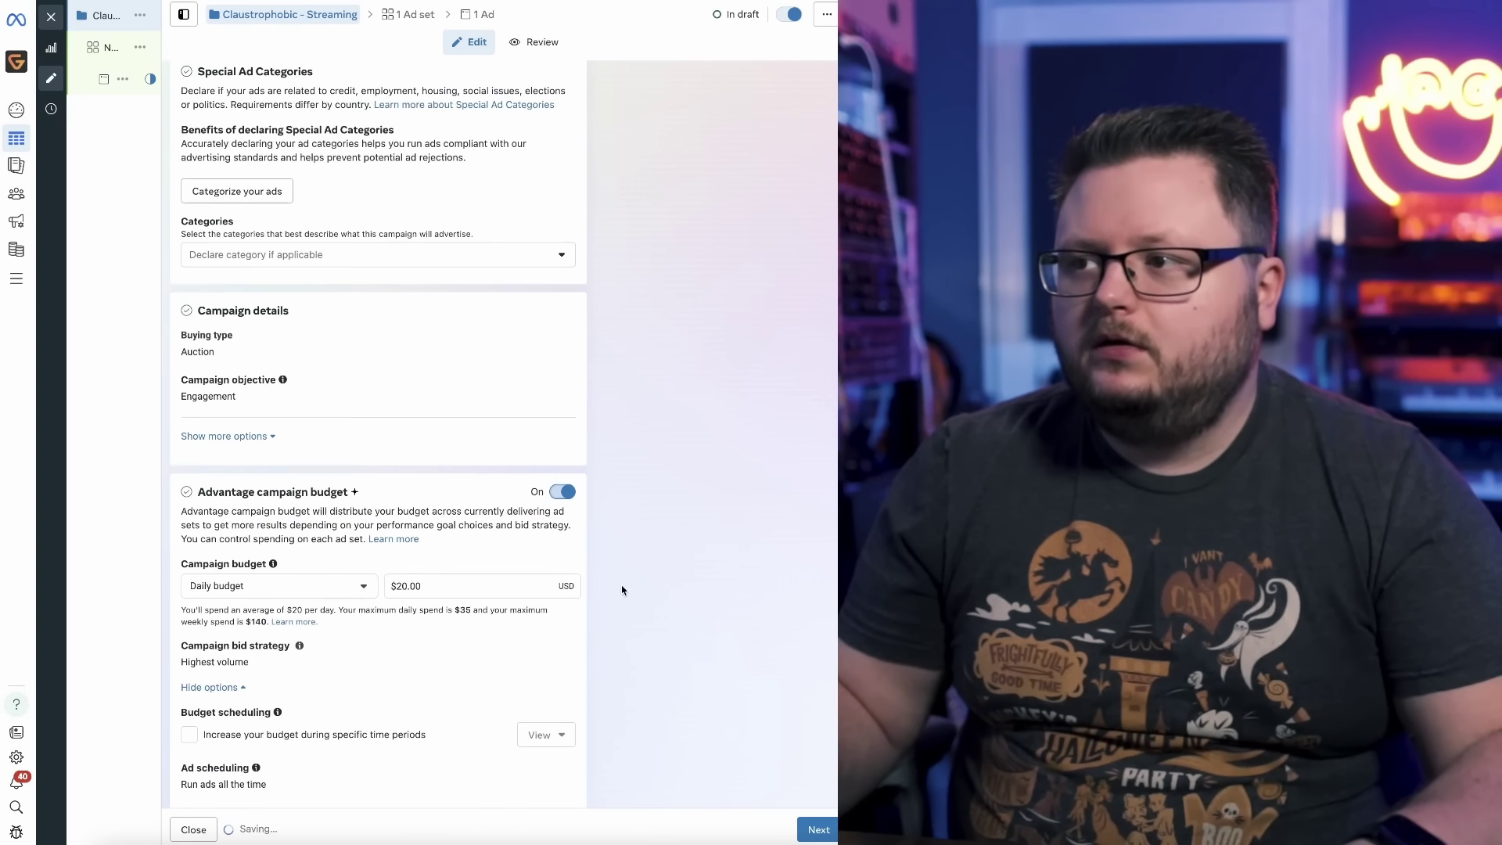
{"action": "left_click", "coordinate": [460, 595]}
{"action": "key", "text": "ctrl+a"}
{"action": "type", "text": "10"}
{"action": "left_click", "coordinate": [681, 579]}
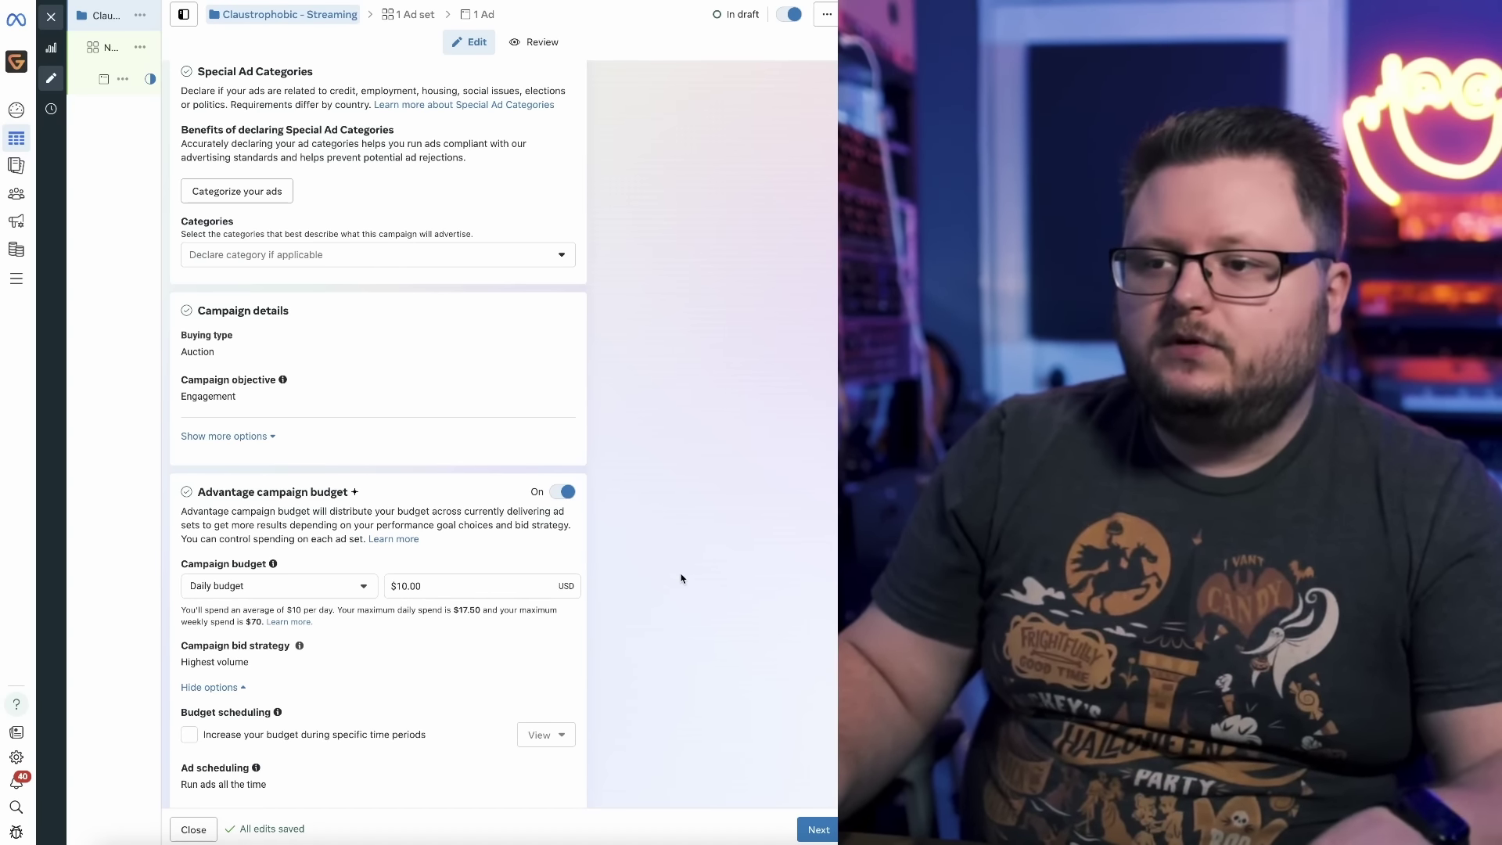
Continue to the campaign's ad set and set its conversion location to Website.
{"action": "scroll", "coordinate": [681, 578], "scroll_direction": "down", "scroll_amount": 2}
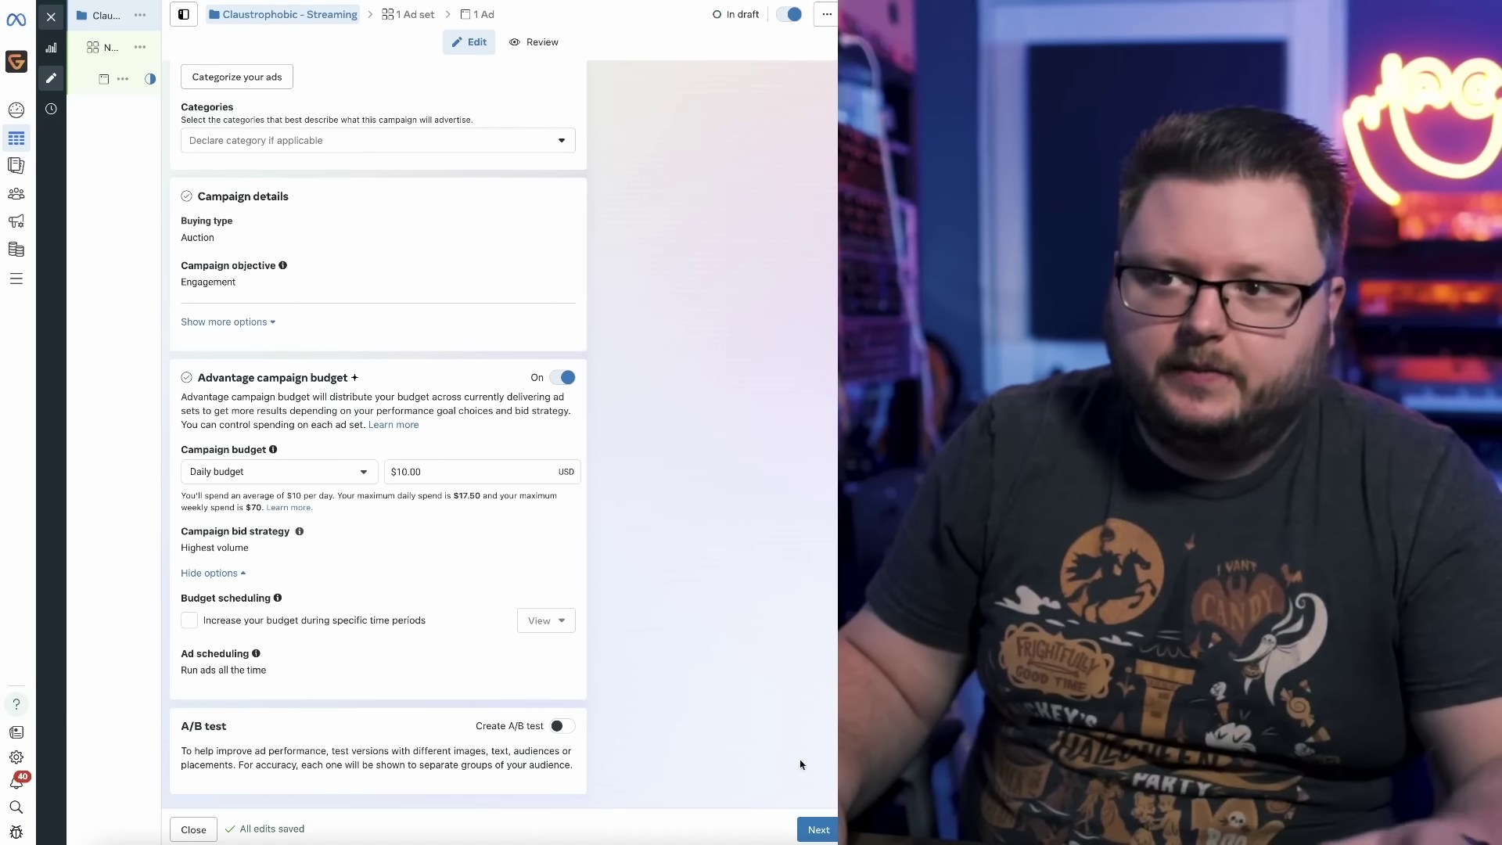
{"action": "left_click", "coordinate": [818, 830]}
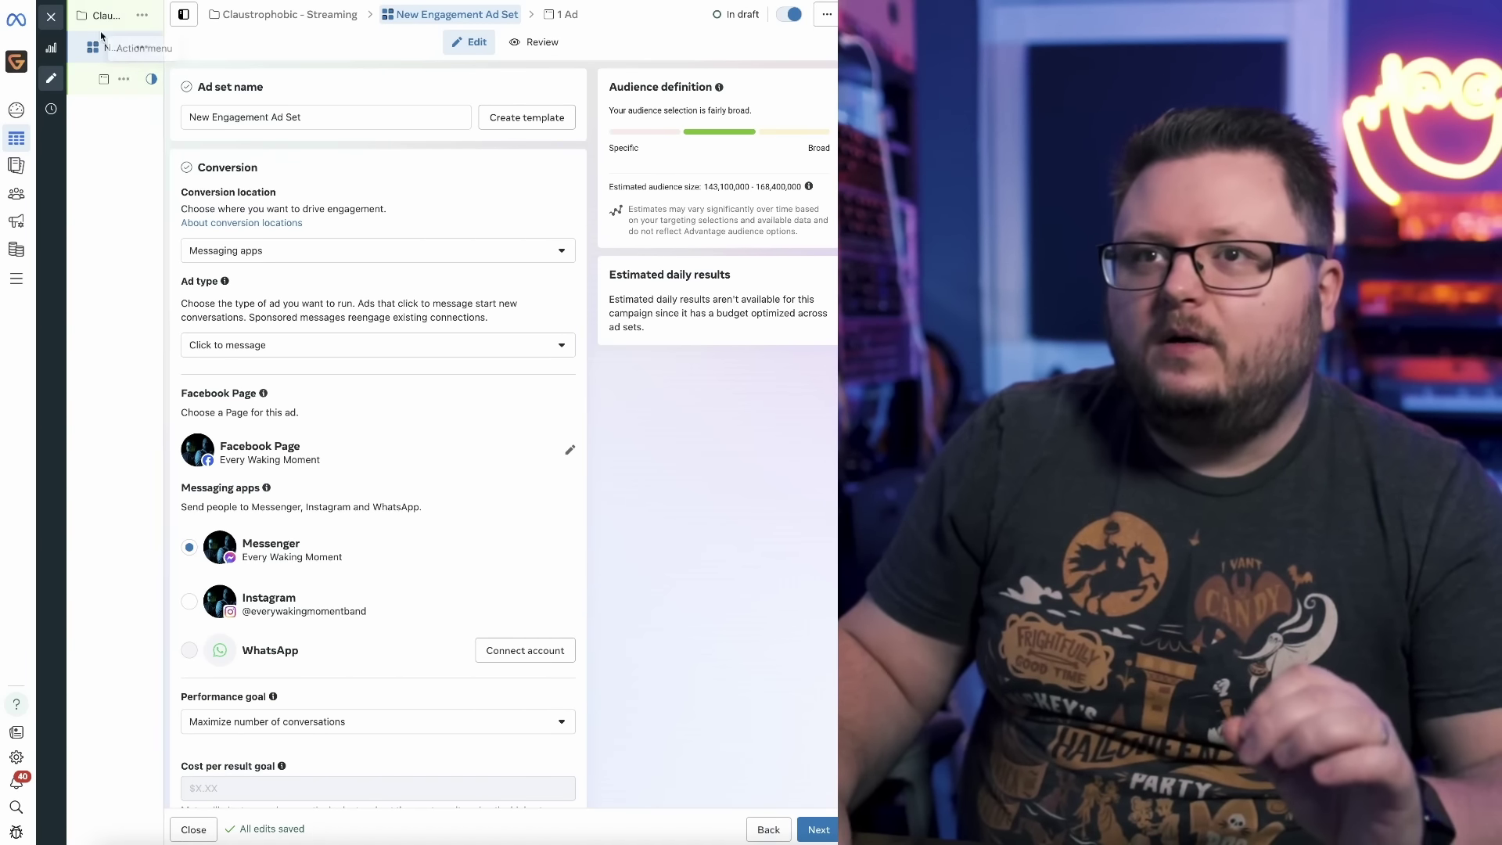
{"action": "left_click", "coordinate": [769, 829]}
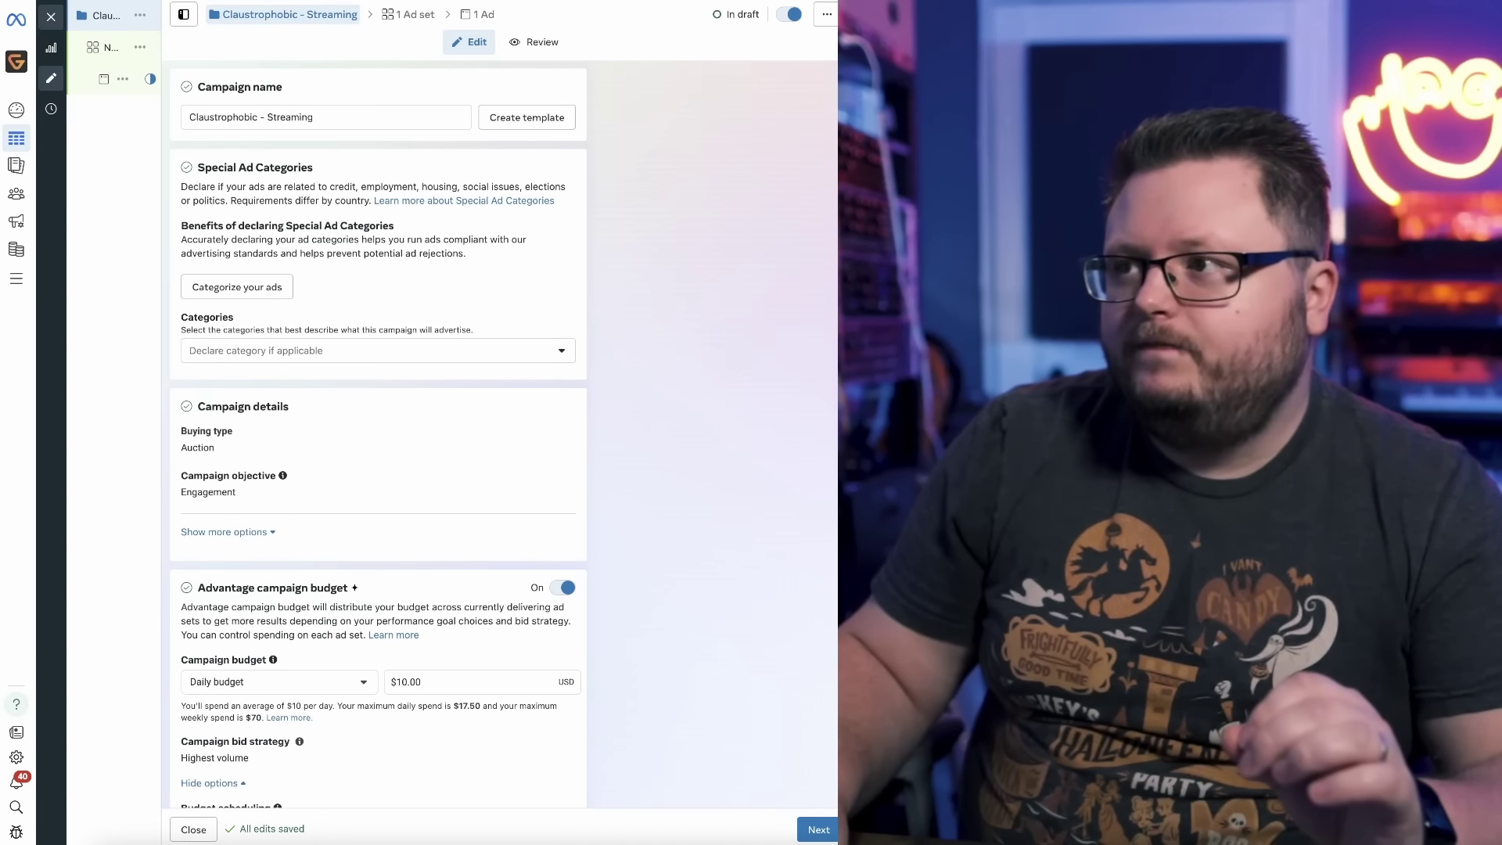
{"action": "left_click", "coordinate": [818, 829]}
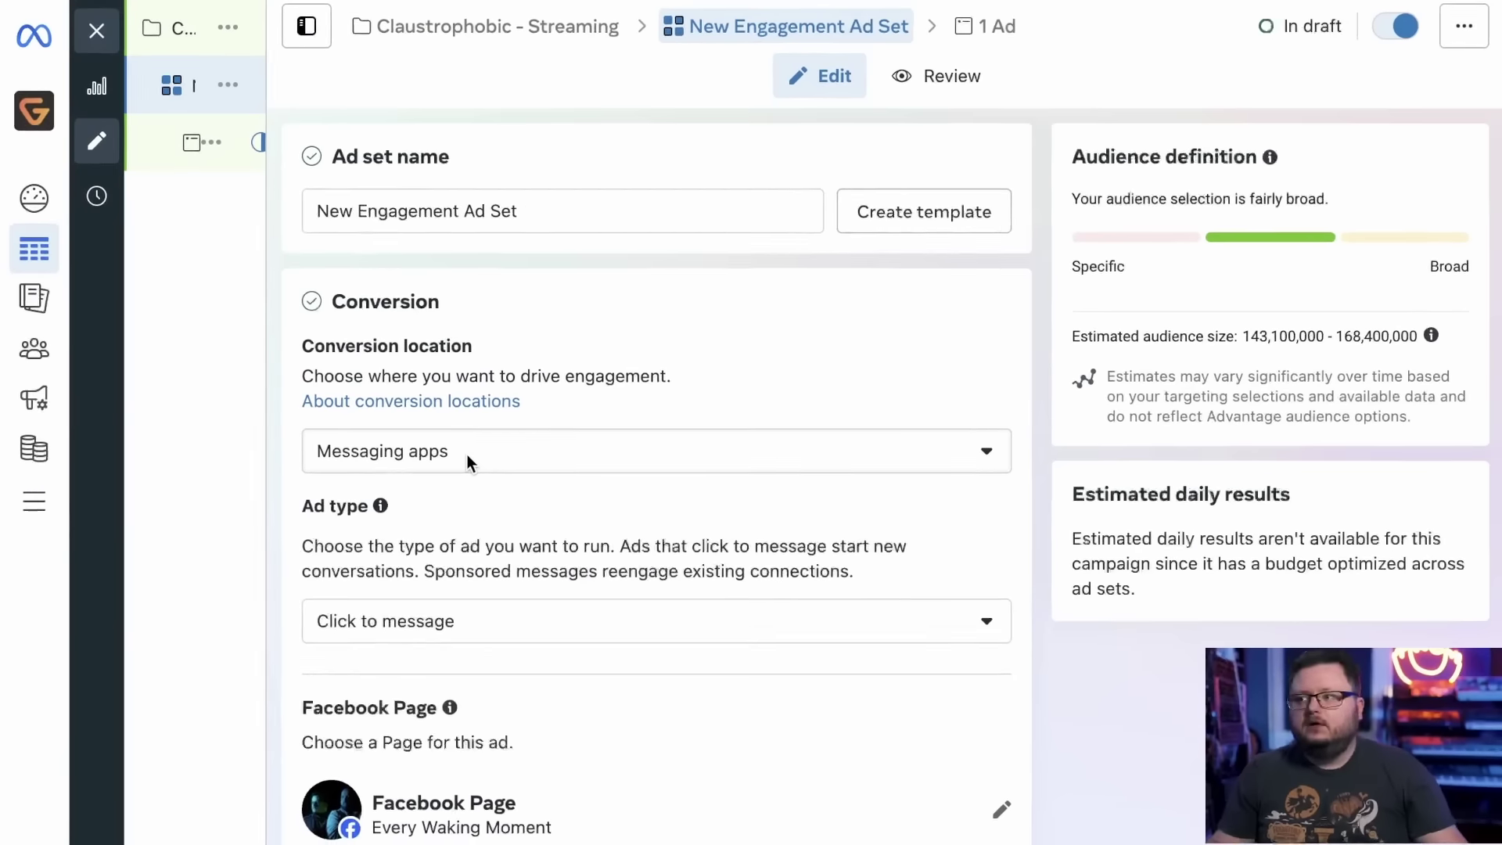
{"action": "left_click", "coordinate": [256, 251]}
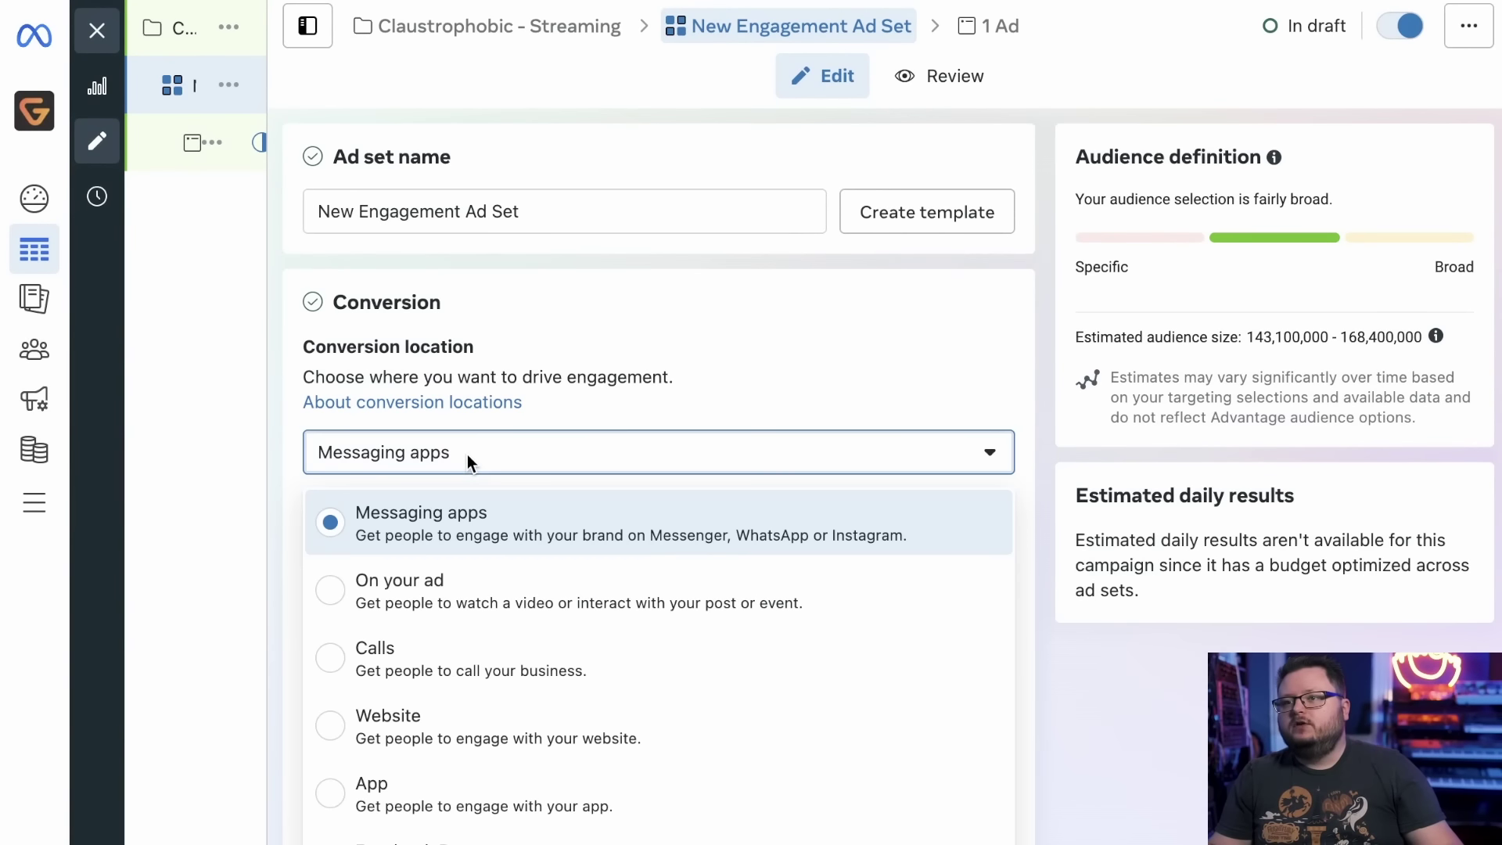
{"action": "left_click", "coordinate": [574, 696]}
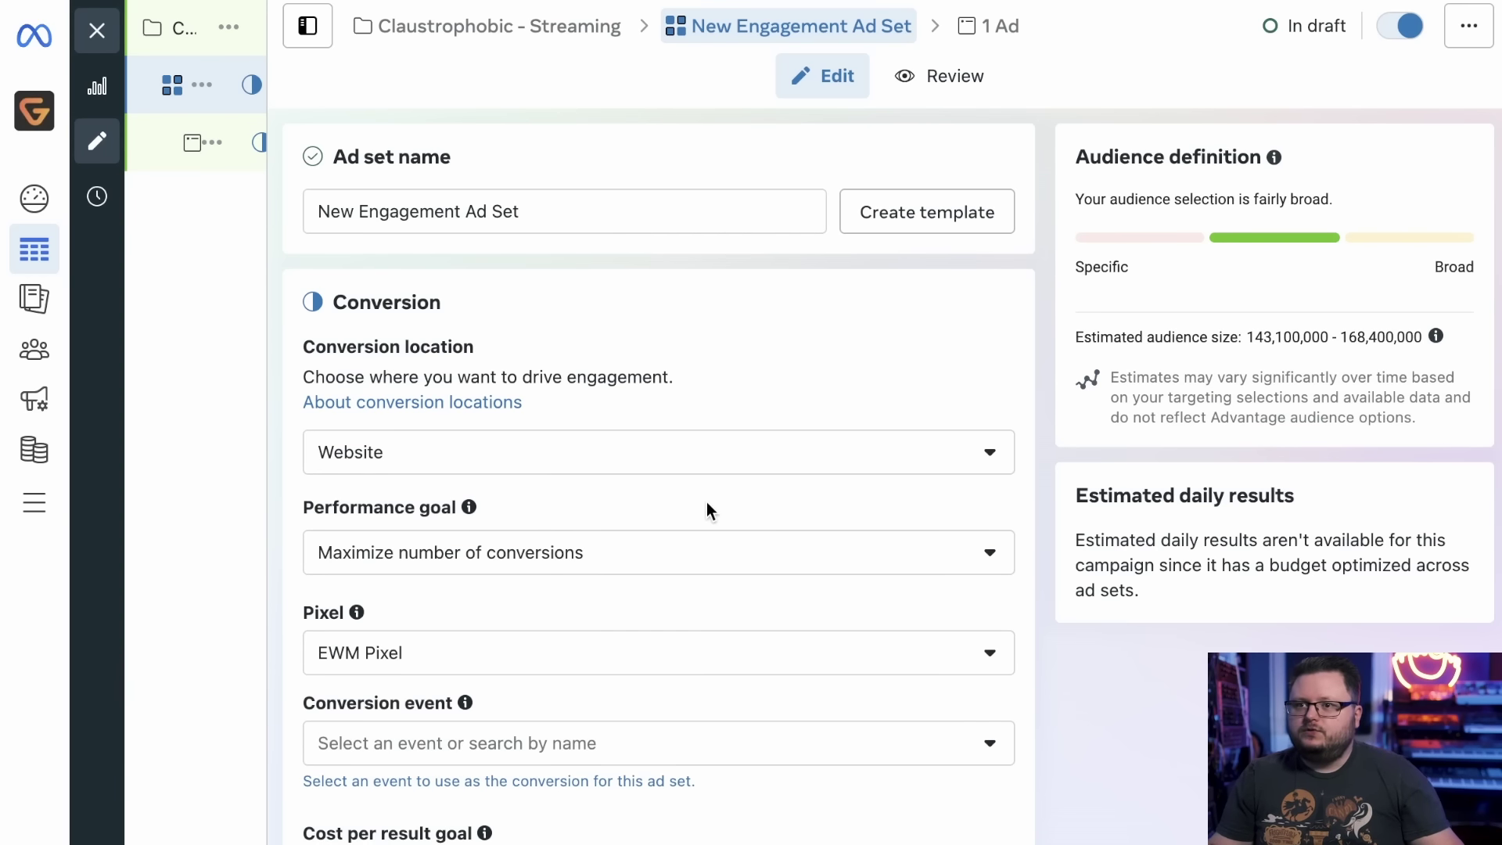
Check that EWM Pixel is the ad set's pixel and choose View content as the conversion event.
{"action": "scroll", "coordinate": [866, 685], "scroll_direction": "down", "scroll_amount": 2}
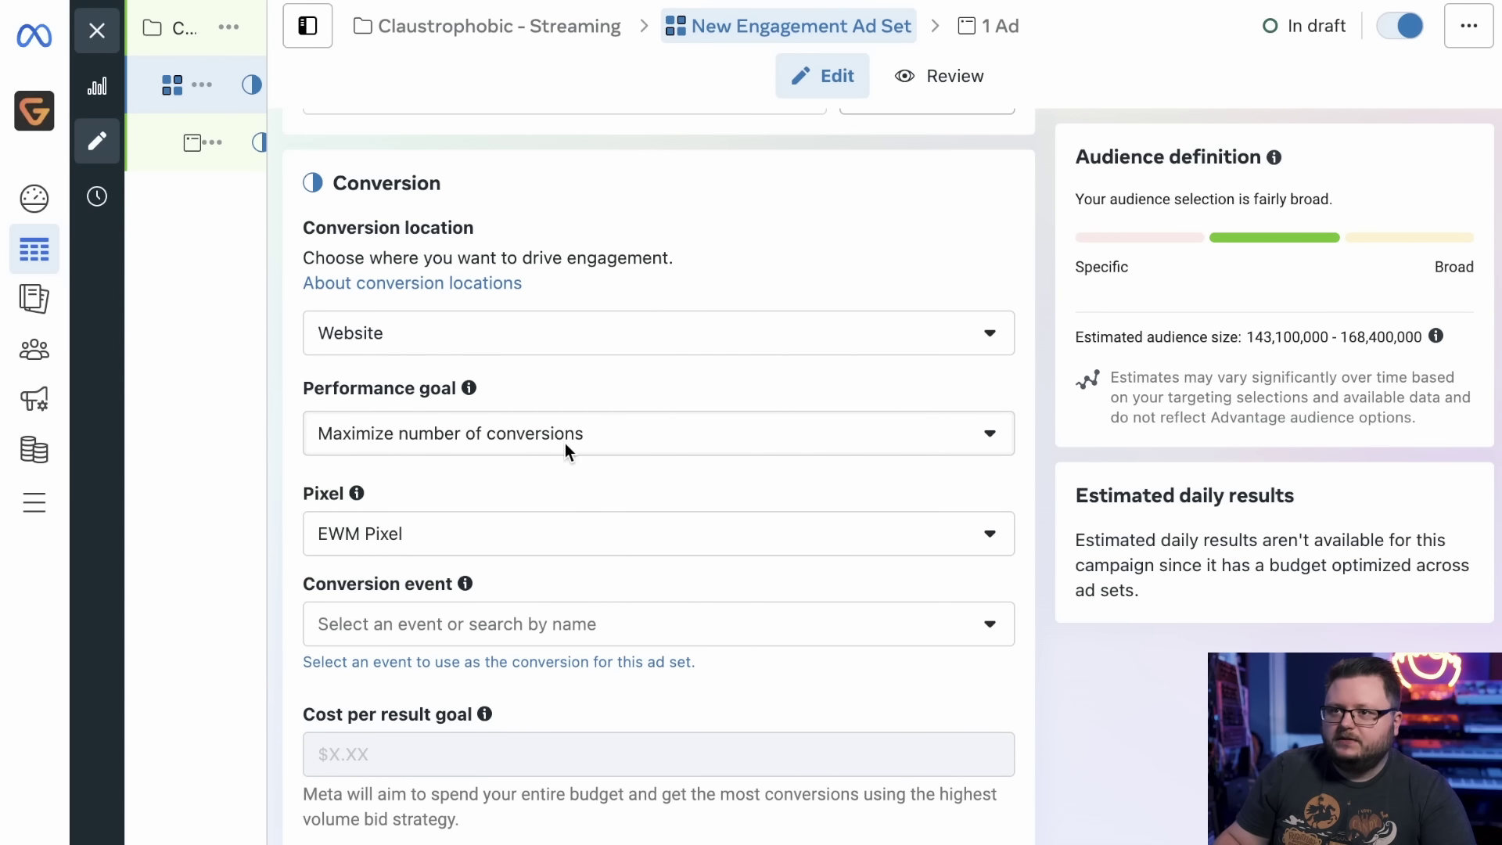
{"action": "scroll", "coordinate": [414, 500], "scroll_direction": "down", "scroll_amount": 1}
{"action": "left_click", "coordinate": [430, 463]}
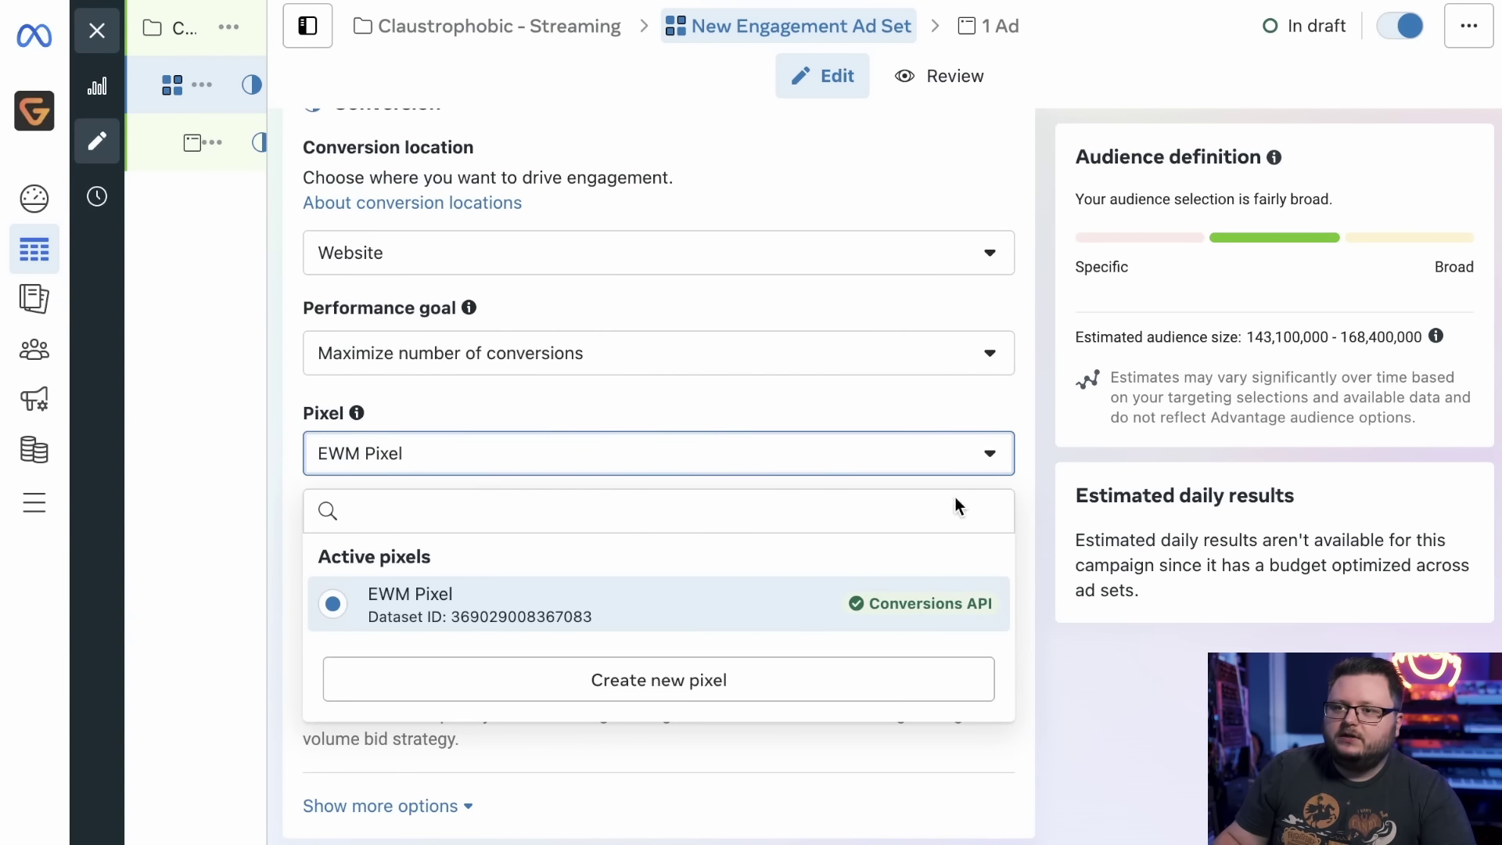
{"action": "left_click", "coordinate": [1088, 689]}
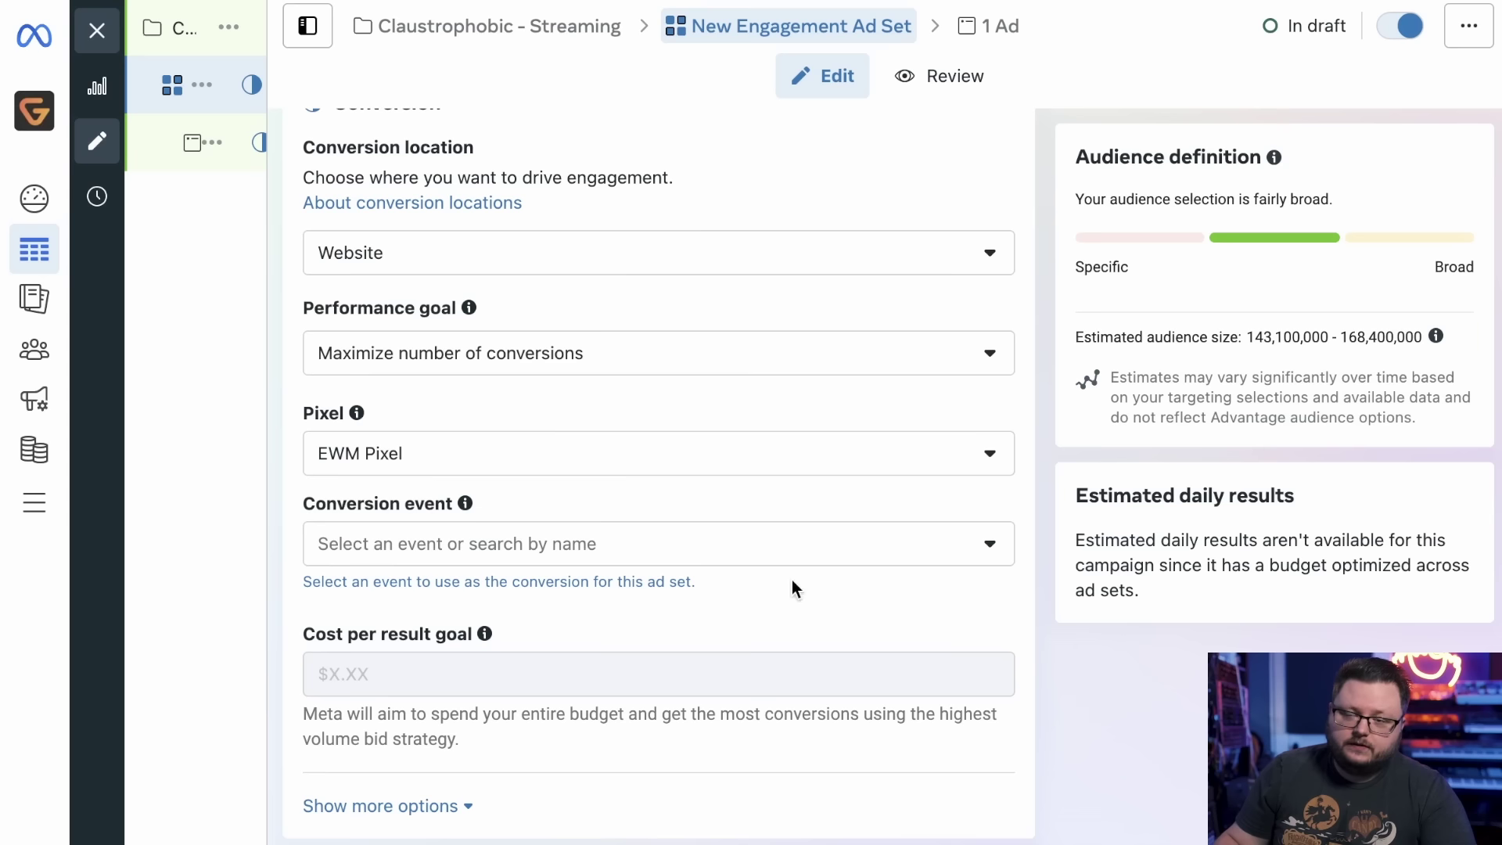
{"action": "left_click", "coordinate": [701, 536]}
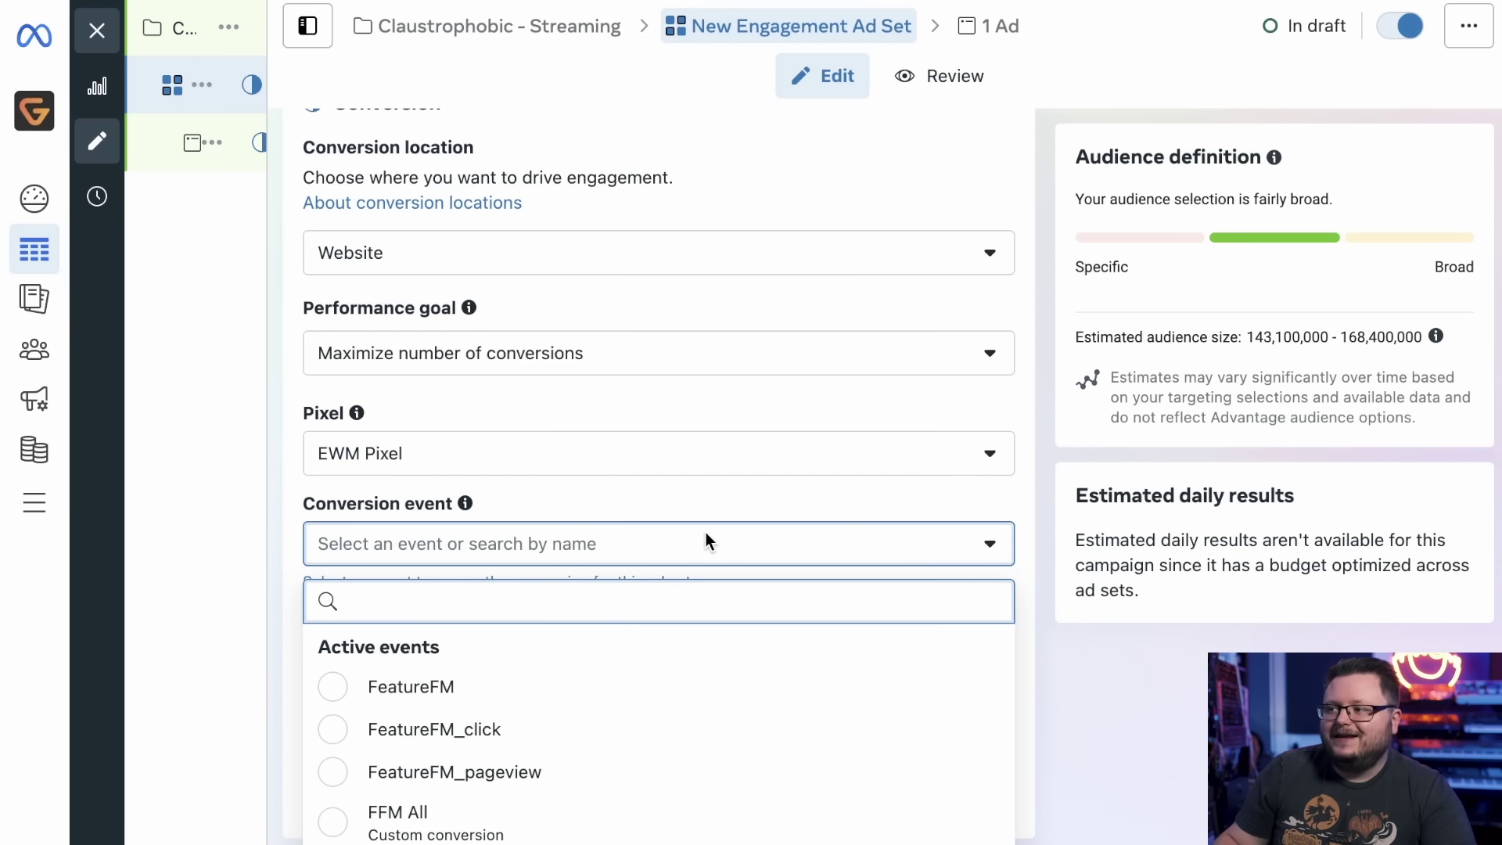
{"action": "scroll", "coordinate": [1099, 633], "scroll_direction": "down", "scroll_amount": 2}
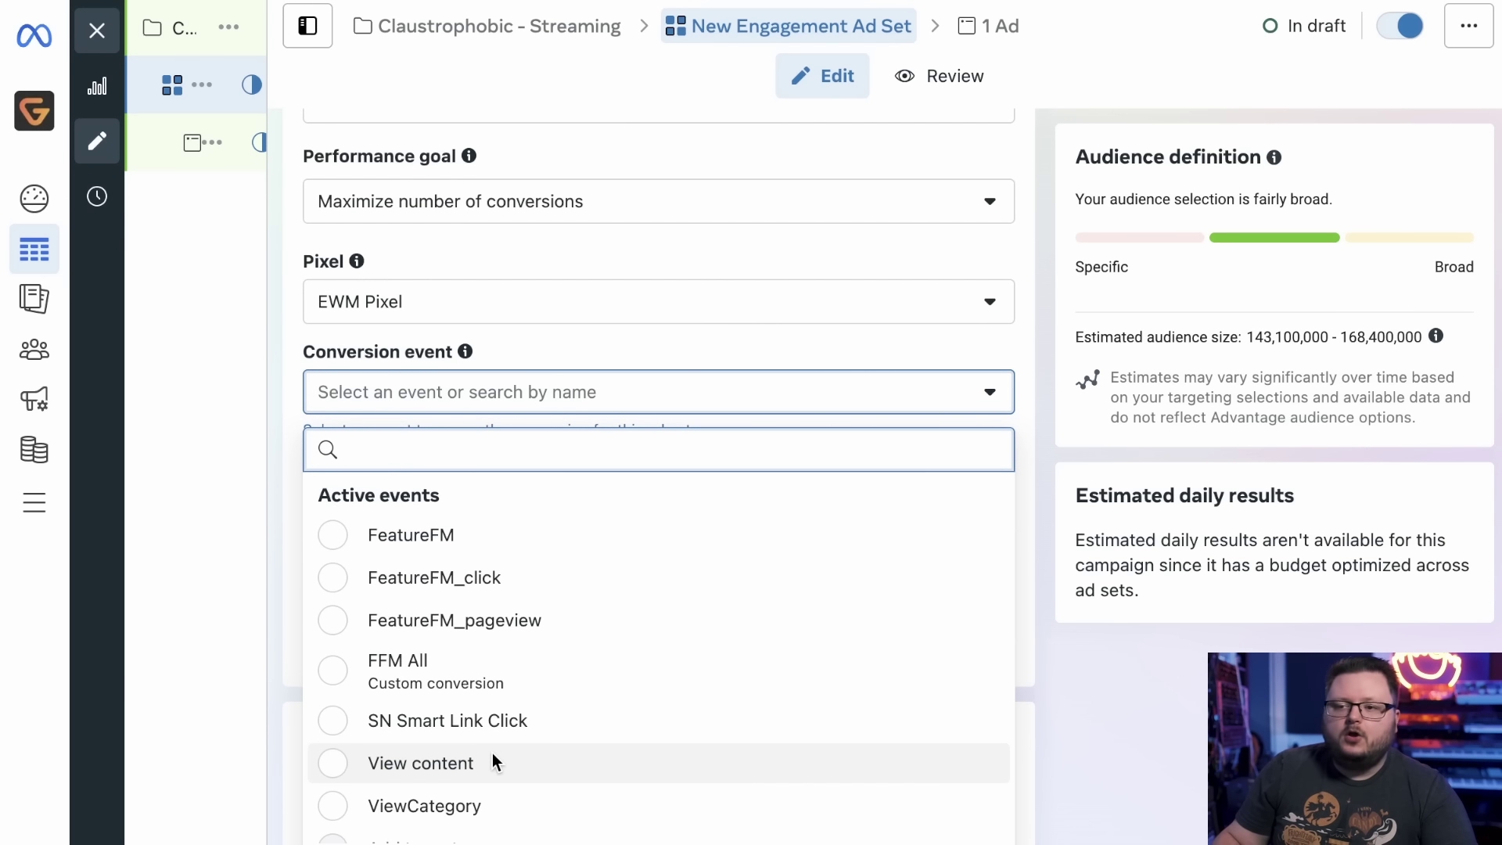
{"action": "mouse_move", "coordinate": [493, 756]}
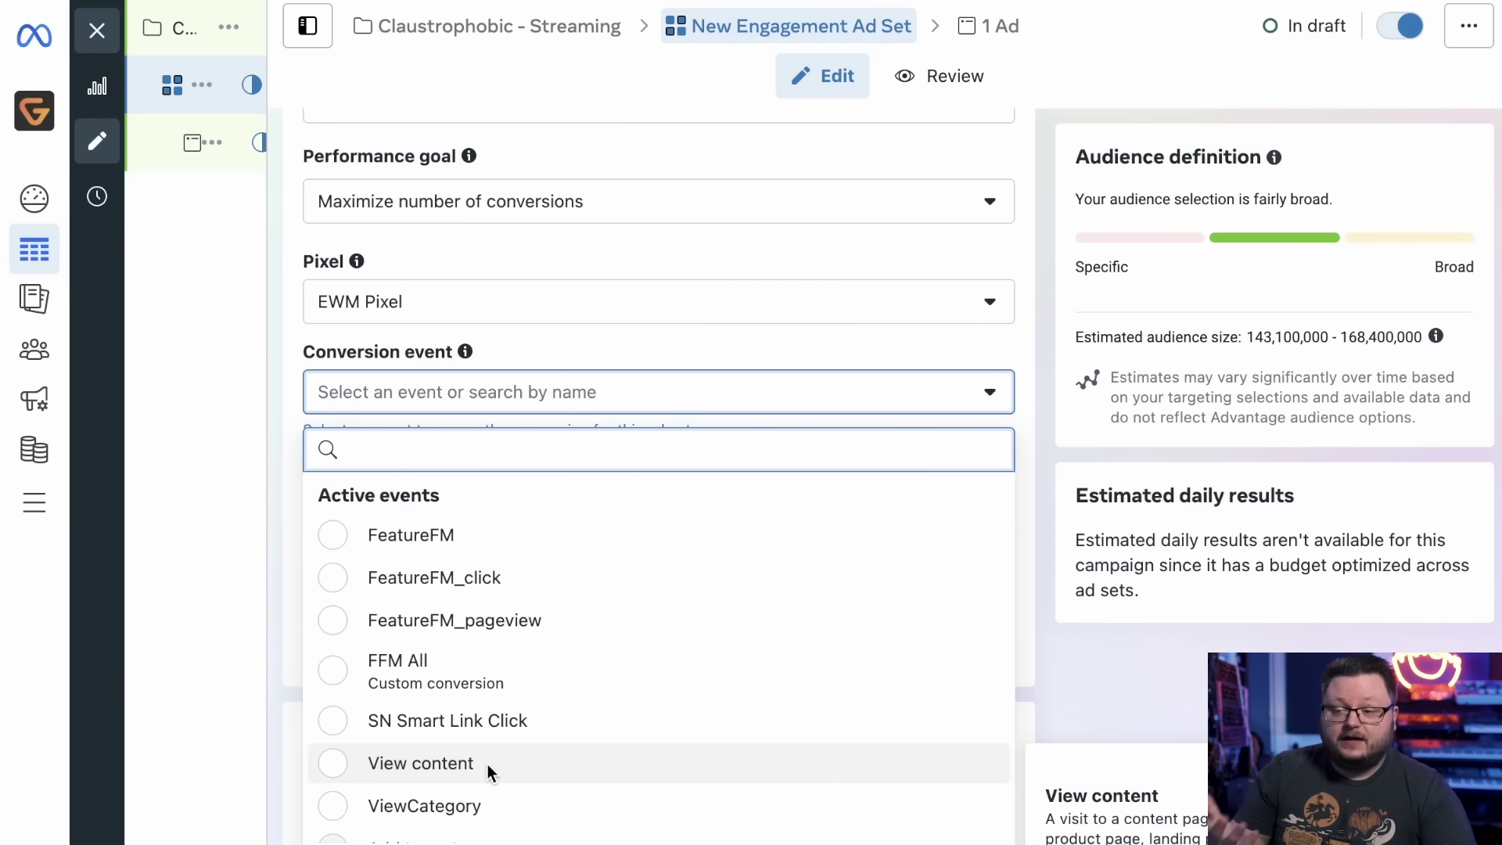
{"action": "left_click", "coordinate": [487, 763]}
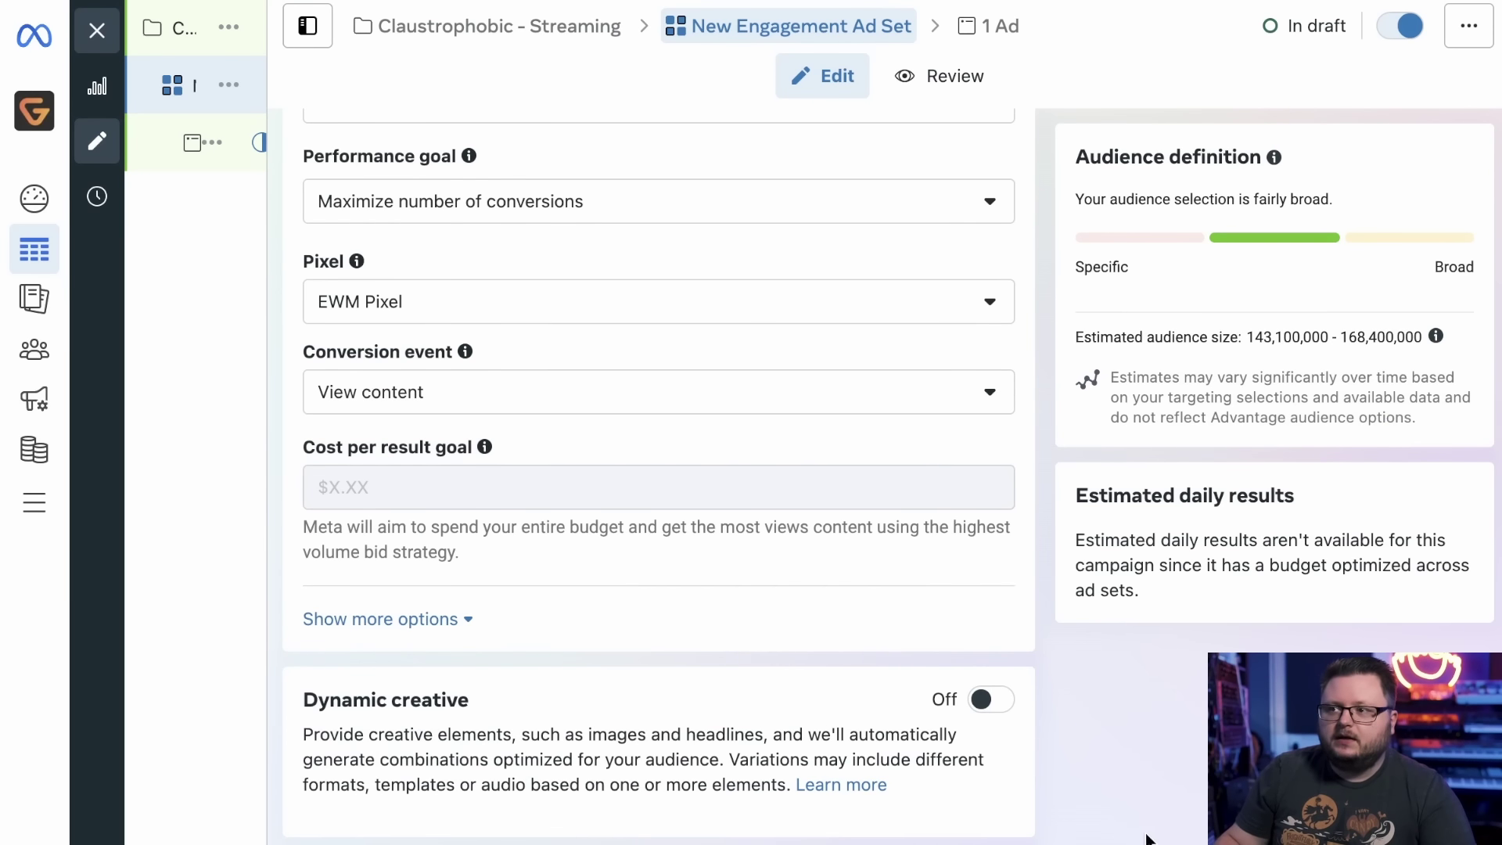
{"action": "scroll", "coordinate": [931, 460], "scroll_direction": "up", "scroll_amount": 1}
{"action": "left_click", "coordinate": [615, 451]}
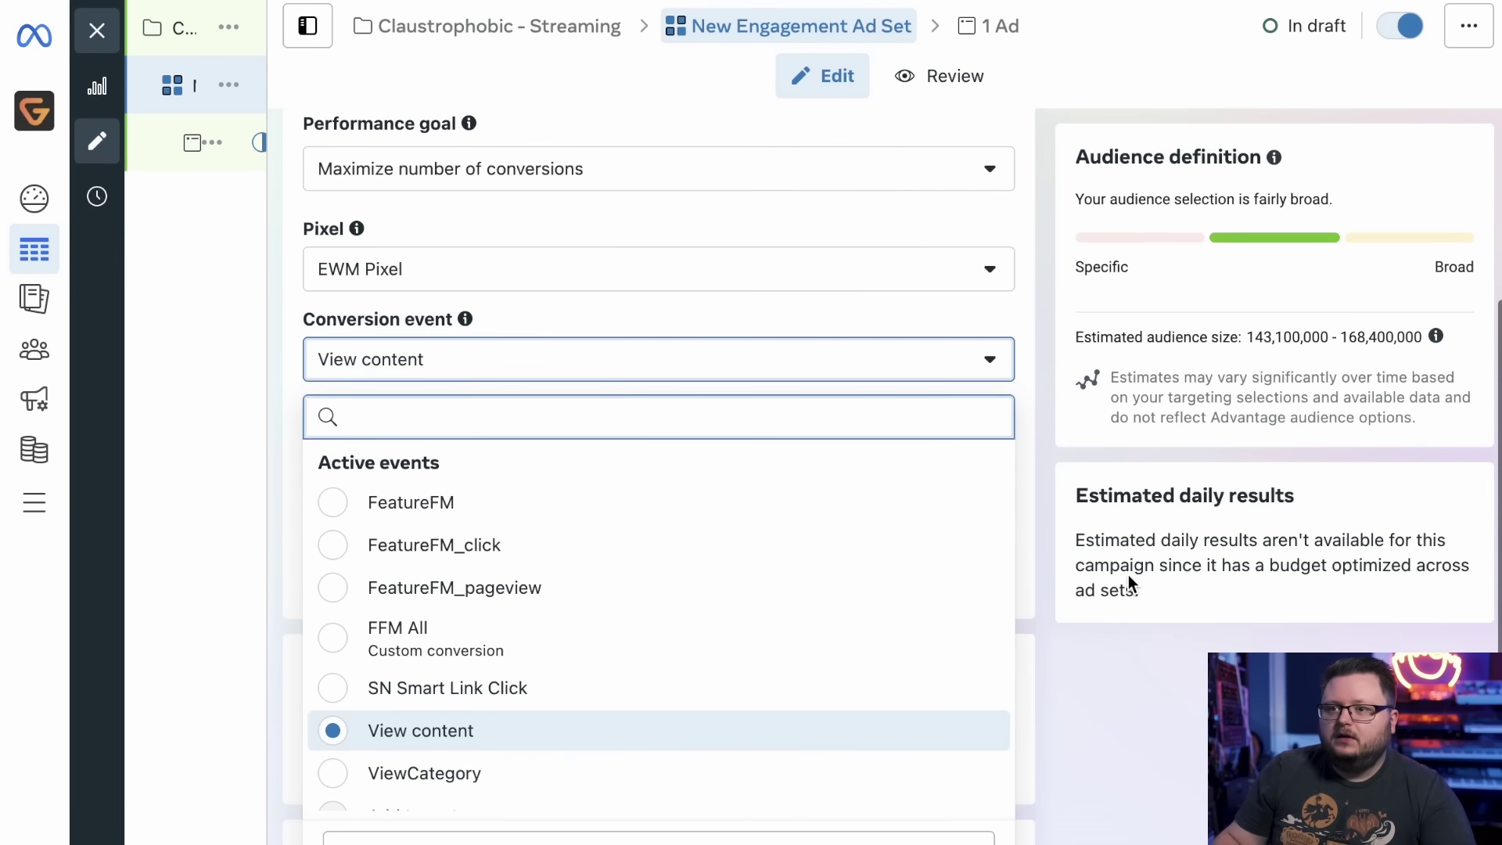
Keep View content as the ad set's conversion event and close the list of events.
{"action": "scroll", "coordinate": [787, 583], "scroll_direction": "down", "scroll_amount": 1}
{"action": "scroll", "coordinate": [787, 581], "scroll_direction": "up", "scroll_amount": 1}
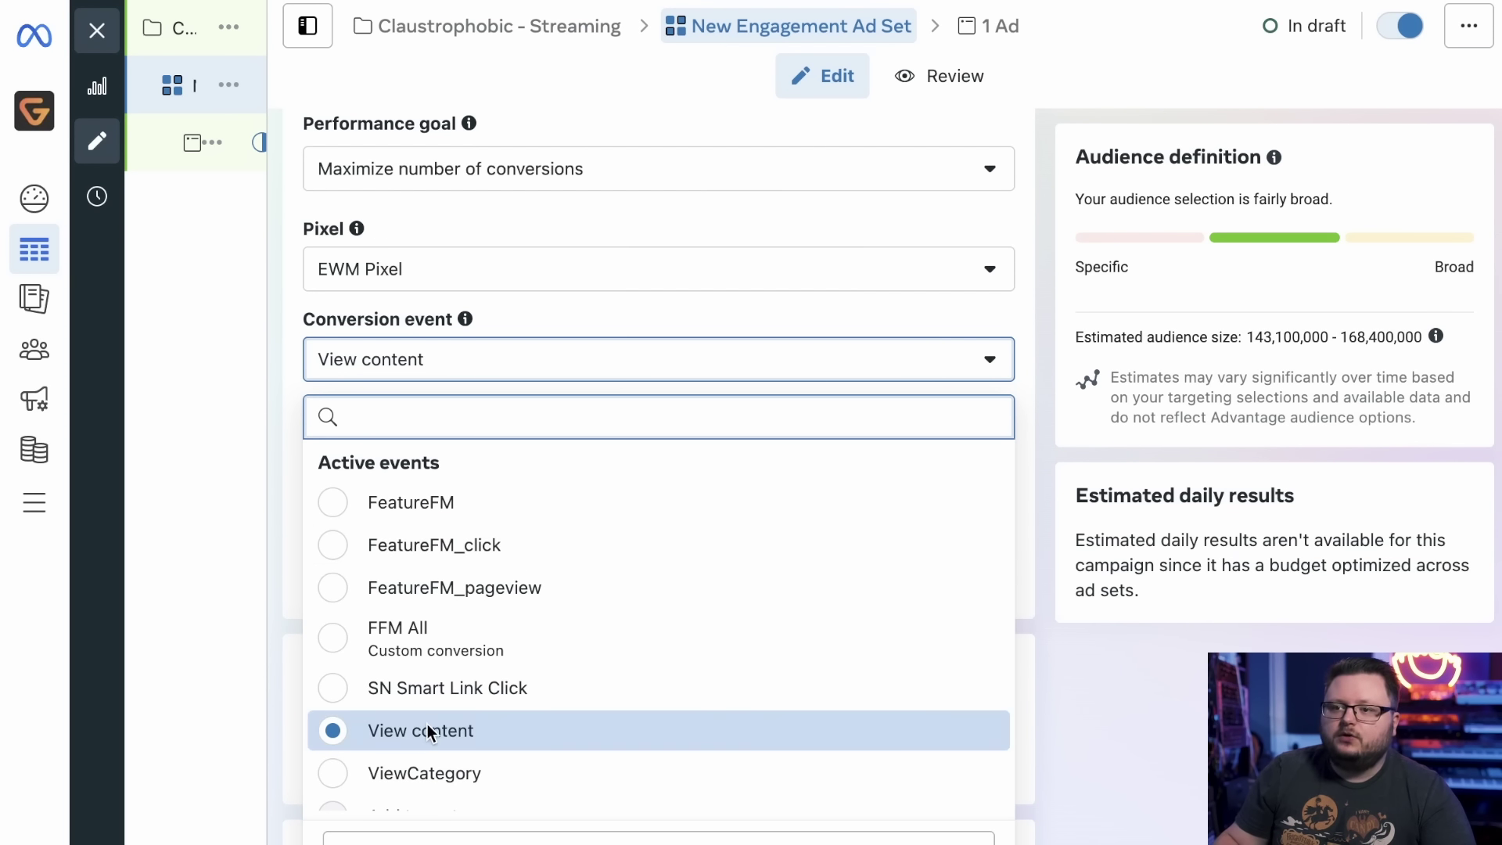
{"action": "left_click", "coordinate": [1145, 706]}
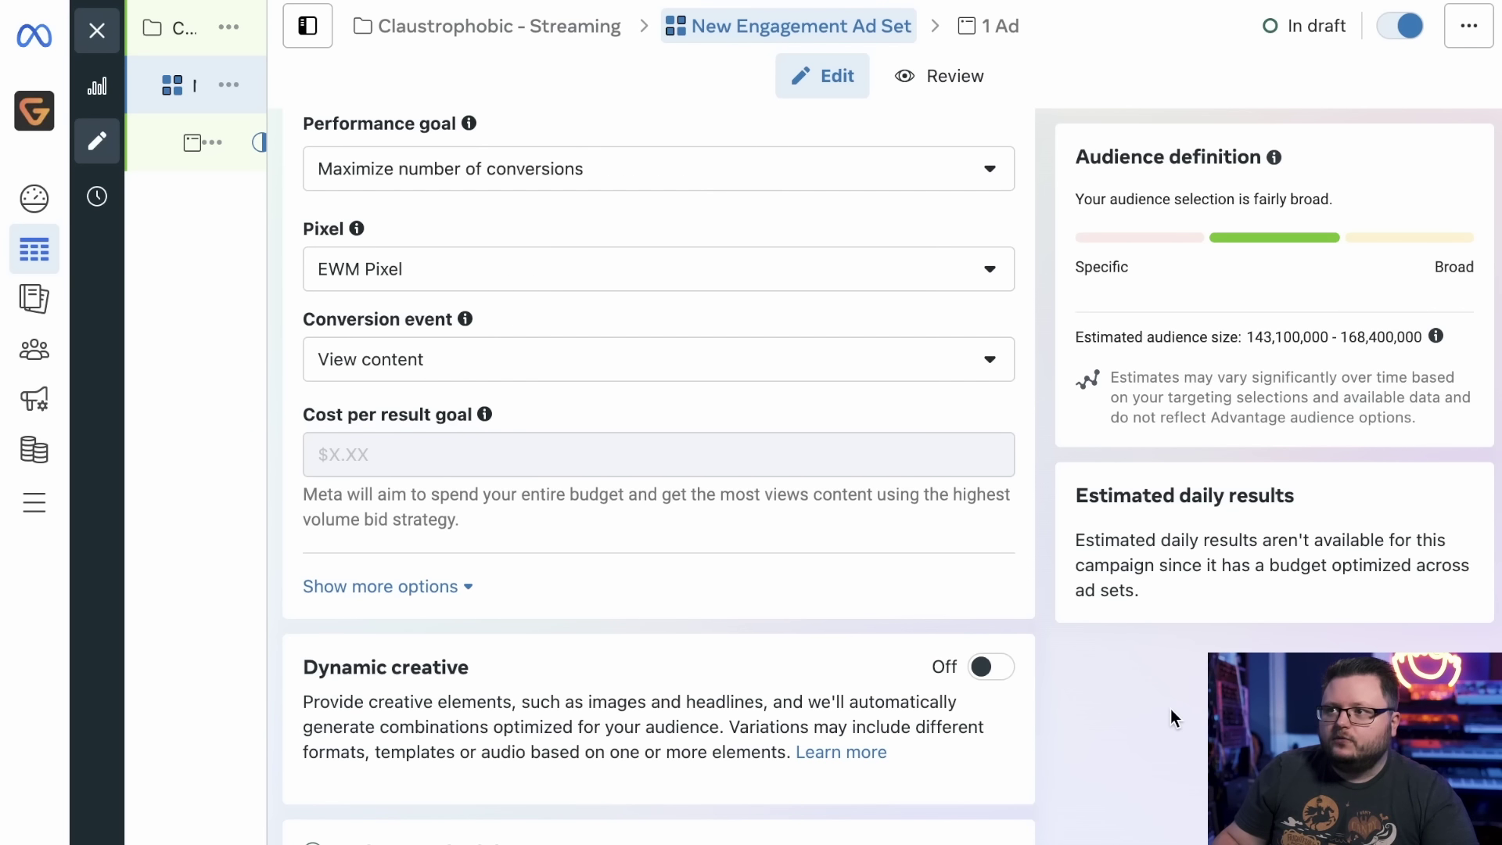
{"action": "scroll", "coordinate": [1171, 709], "scroll_direction": "down", "scroll_amount": 1}
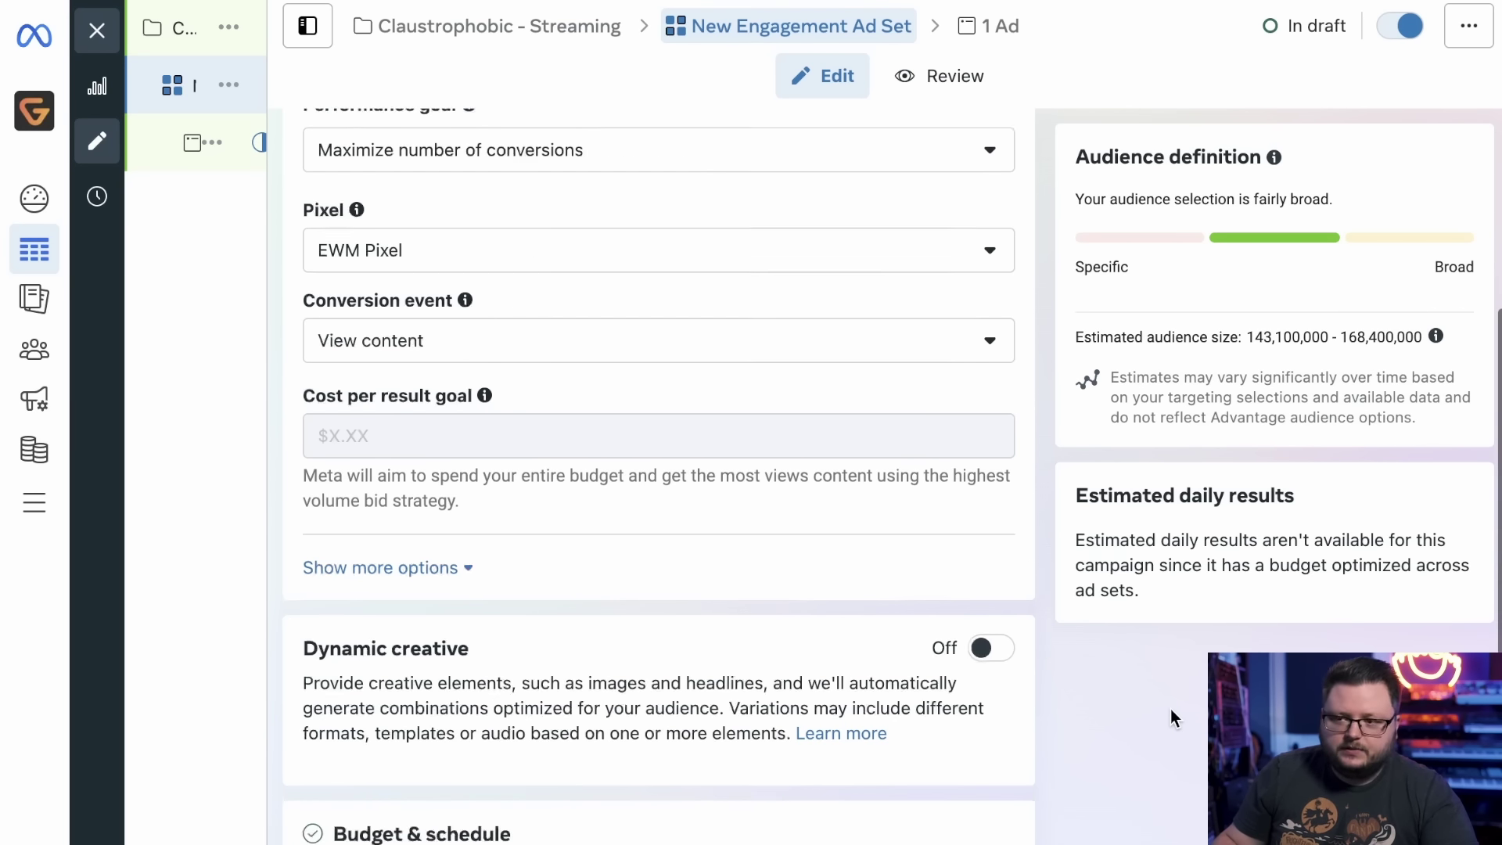
{"action": "scroll", "coordinate": [599, 557], "scroll_direction": "up", "scroll_amount": 2}
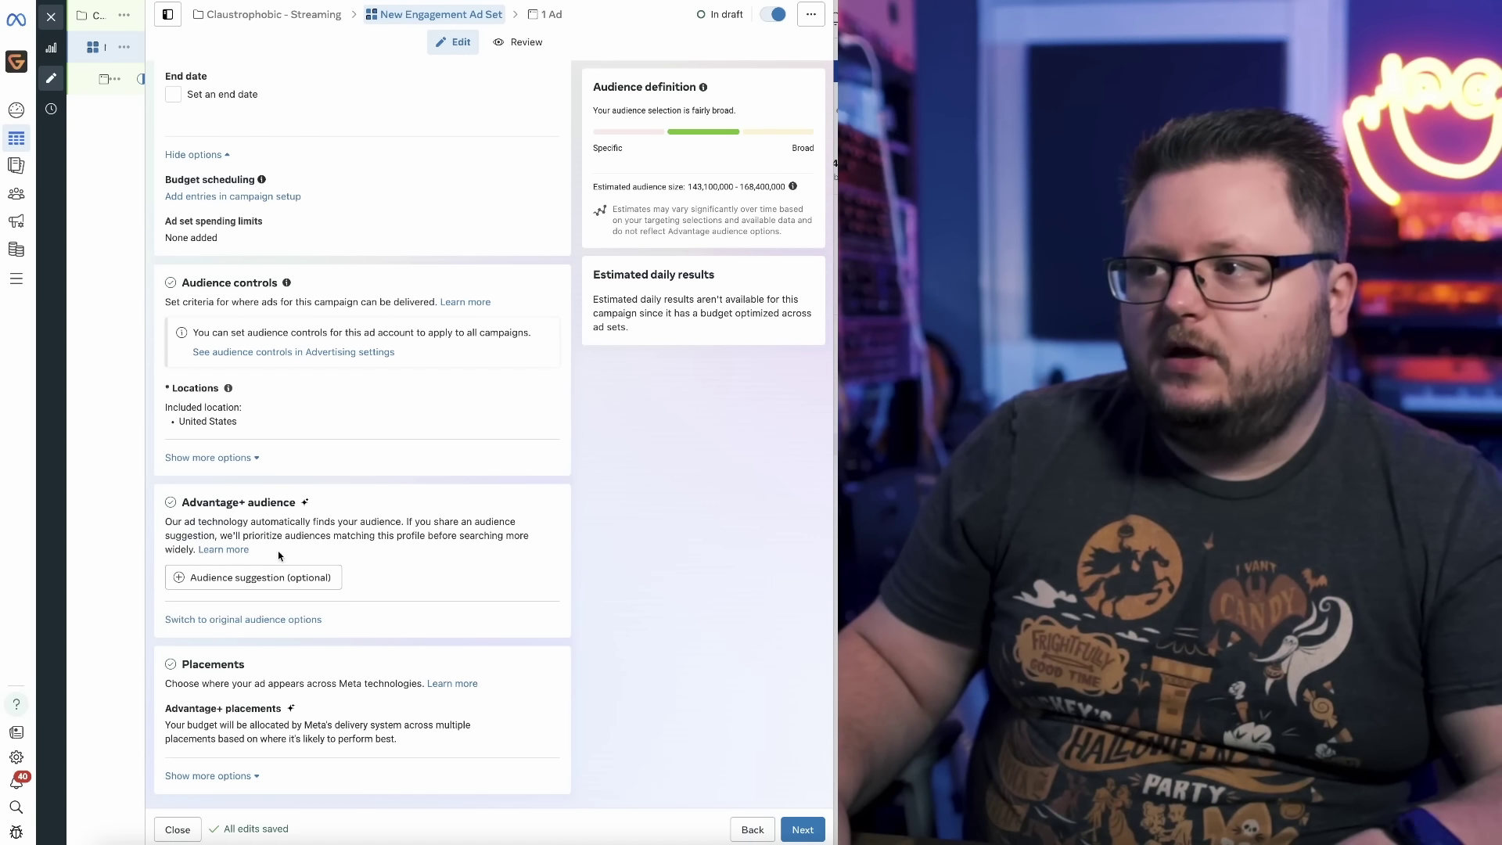
Switch the ad set from Advantage+ audience to the original audience options.
{"action": "left_click_drag", "start_coordinate": [181, 502], "coordinate": [305, 506]}
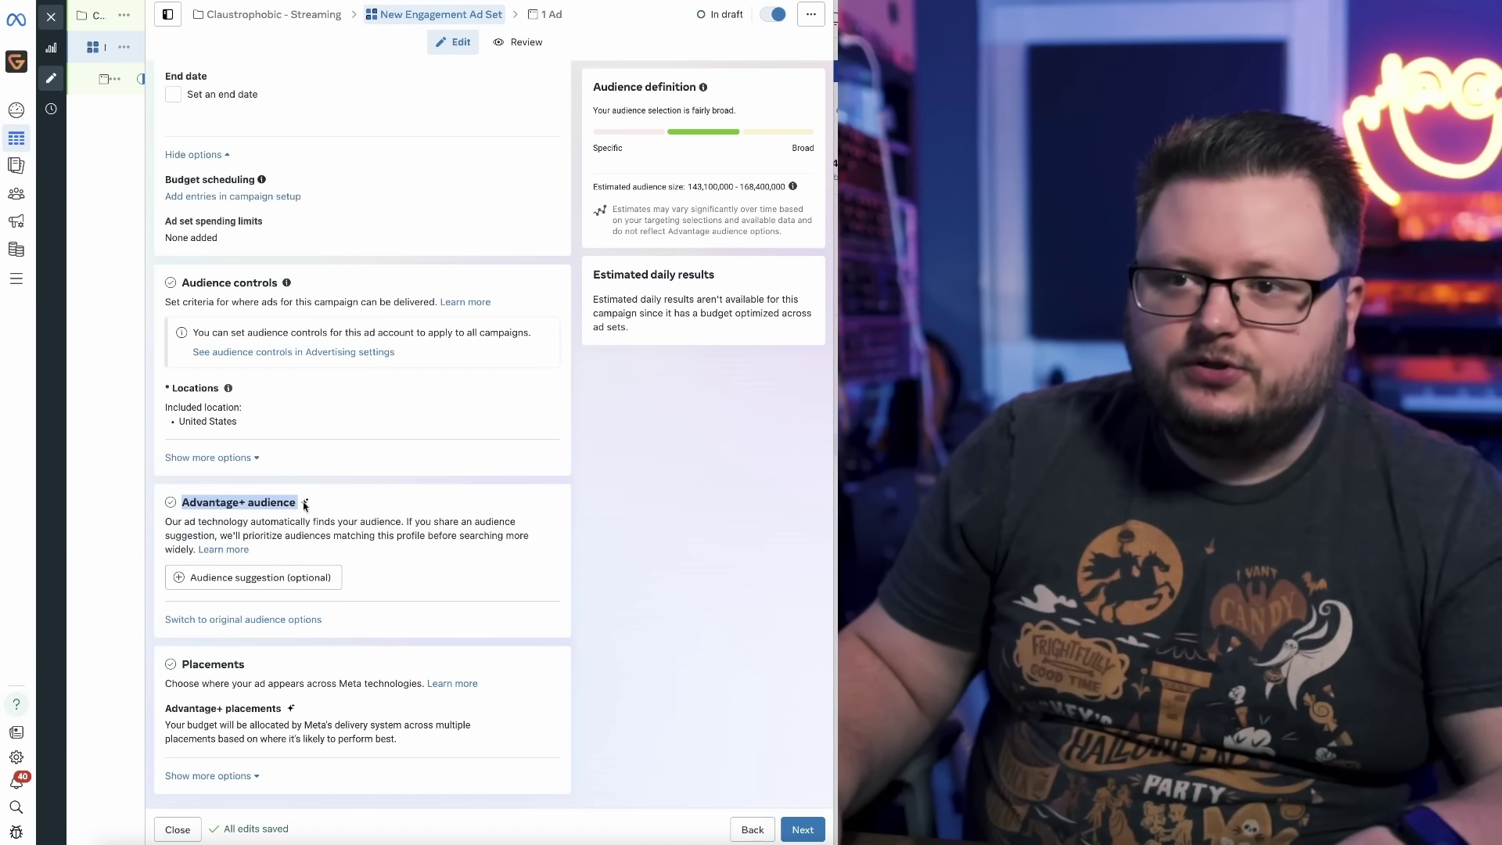
{"action": "left_click", "coordinate": [372, 507]}
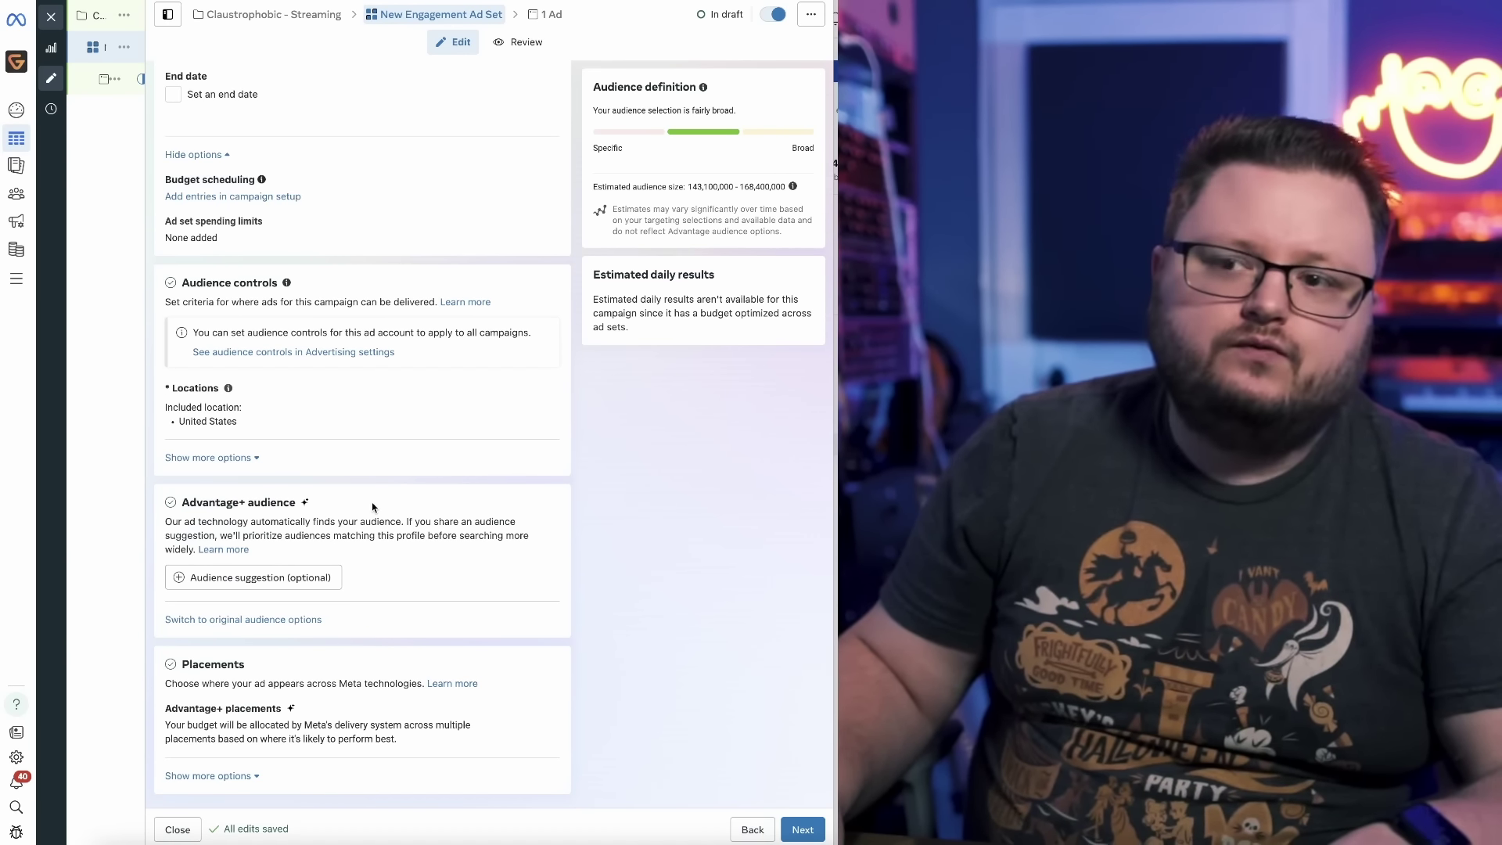
{"action": "left_click", "coordinate": [254, 620]}
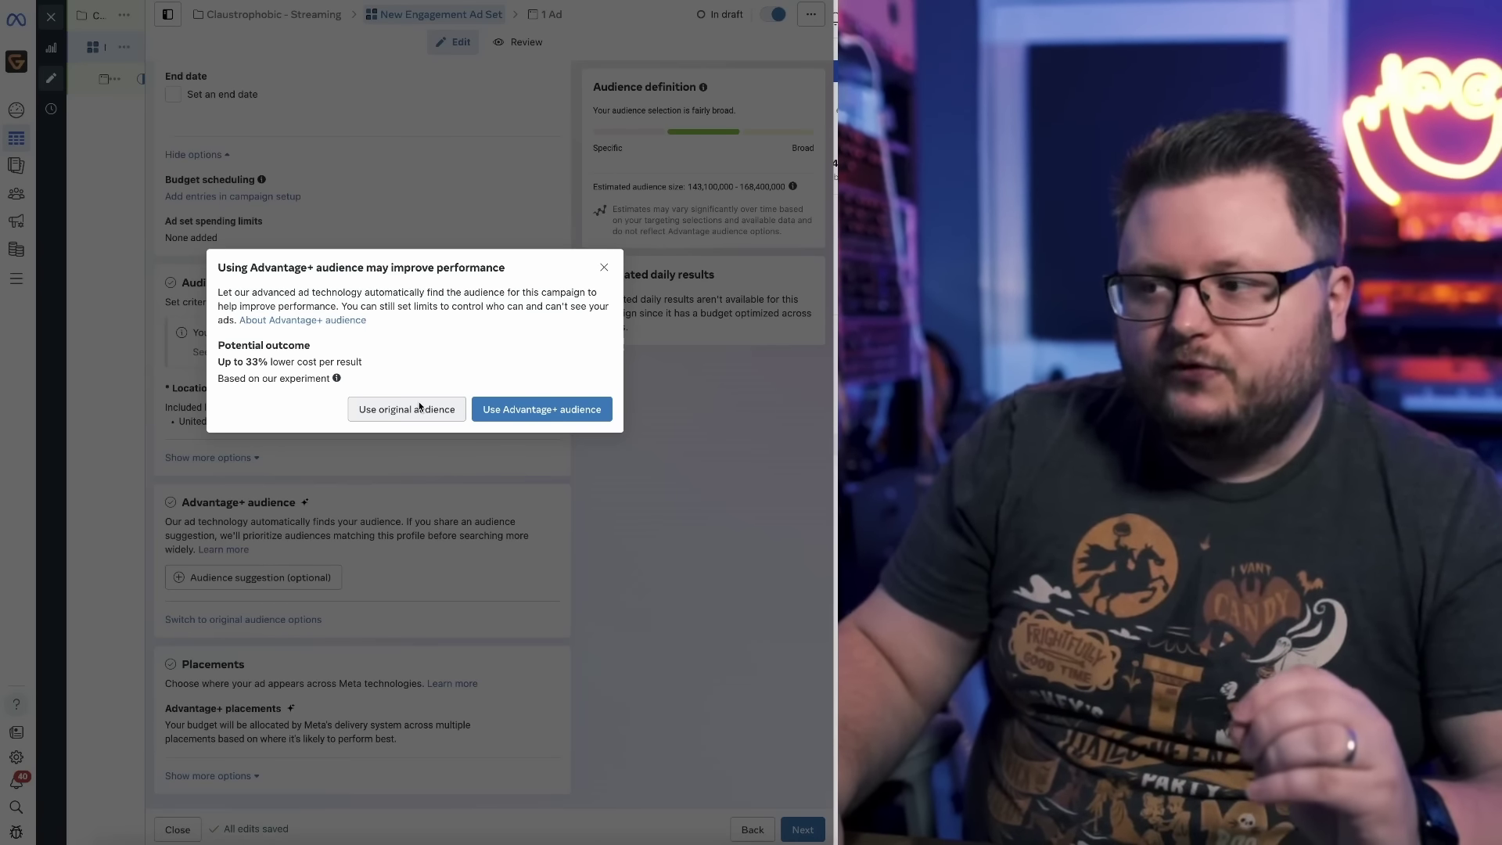
{"action": "left_click", "coordinate": [407, 409]}
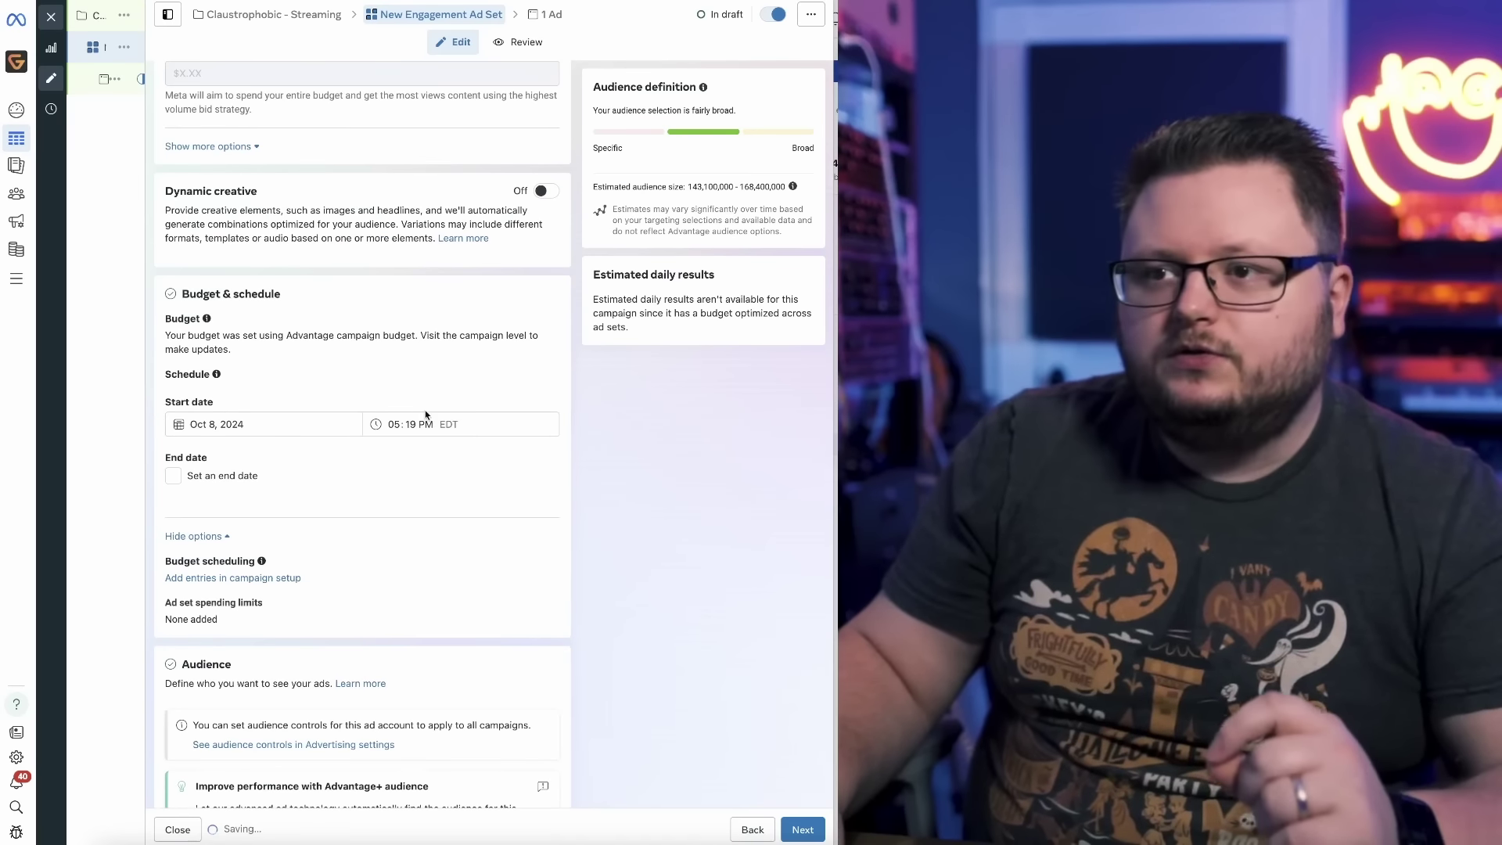
Add the saved location list Tier 1/2 - May 2023 to the audience's included locations.
{"action": "scroll", "coordinate": [703, 536], "scroll_direction": "down", "scroll_amount": 5}
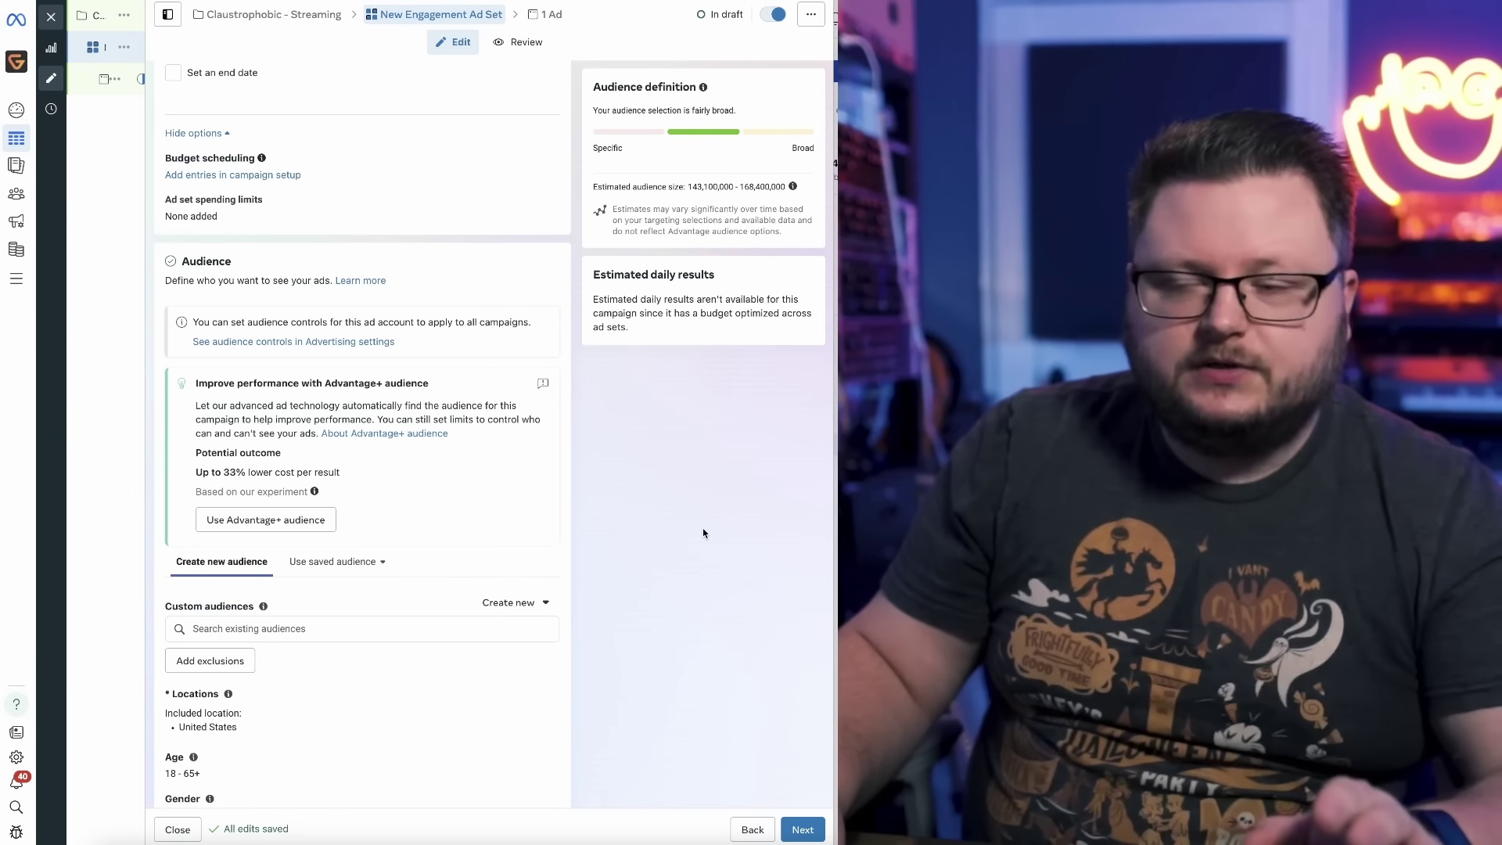
{"action": "scroll", "coordinate": [704, 534], "scroll_direction": "down", "scroll_amount": 2}
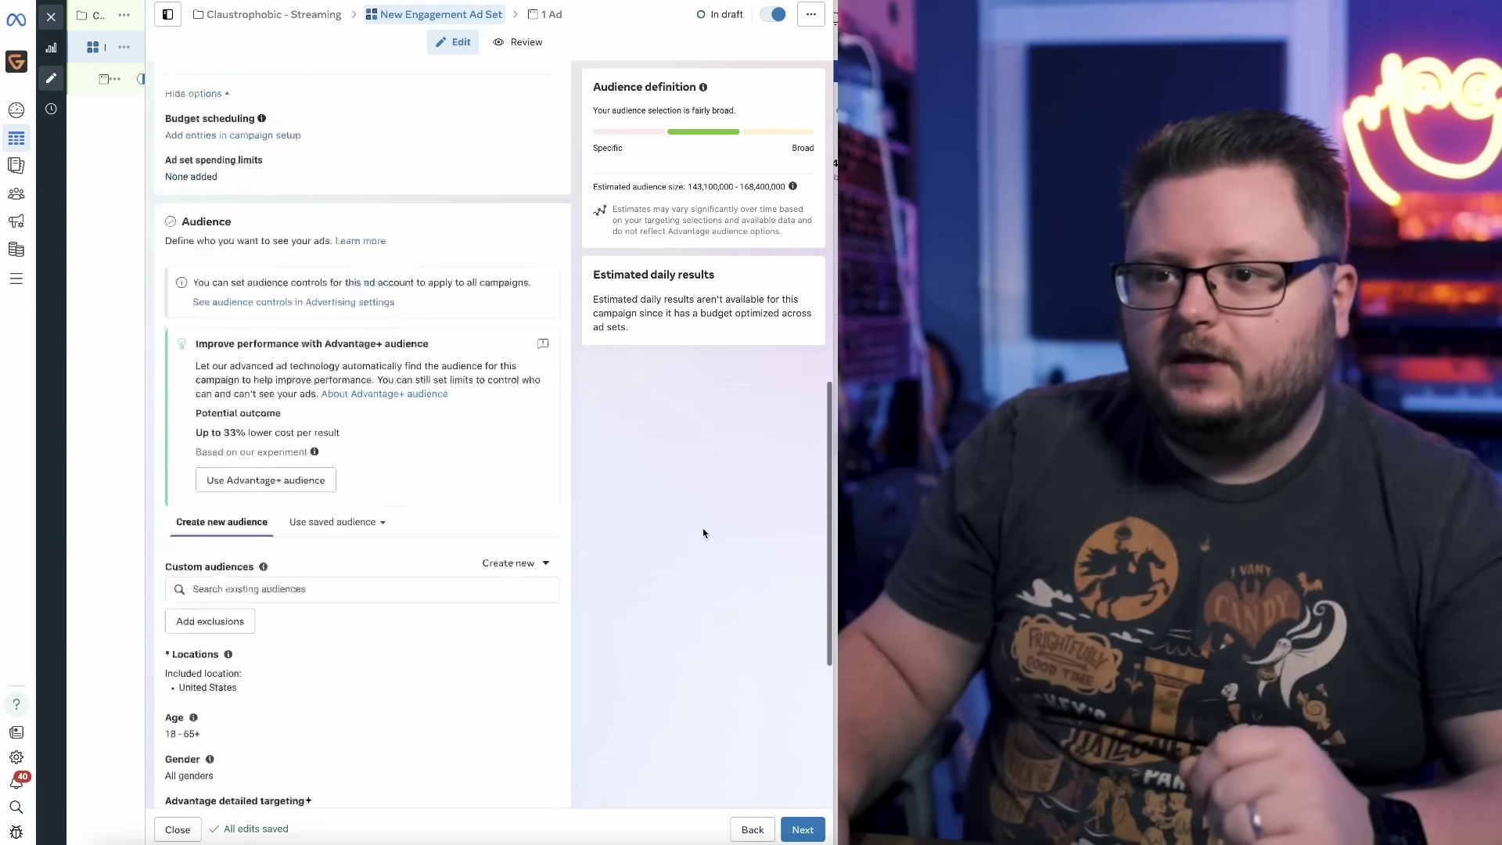
{"action": "scroll", "coordinate": [387, 322], "scroll_direction": "up", "scroll_amount": 1}
{"action": "scroll", "coordinate": [551, 313], "scroll_direction": "down", "scroll_amount": 4}
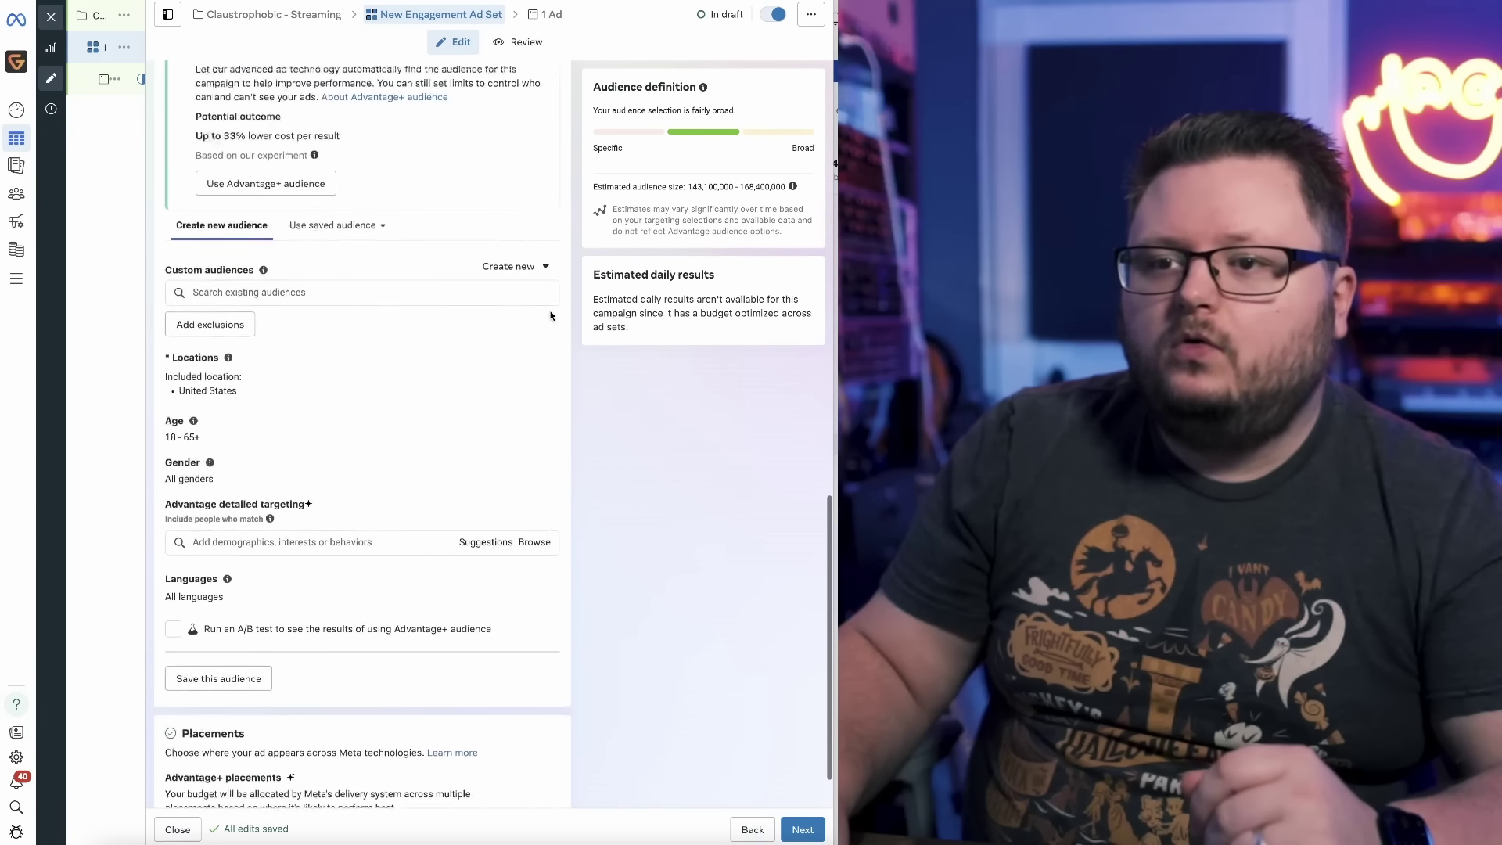
{"action": "scroll", "coordinate": [673, 410], "scroll_direction": "up", "scroll_amount": 2}
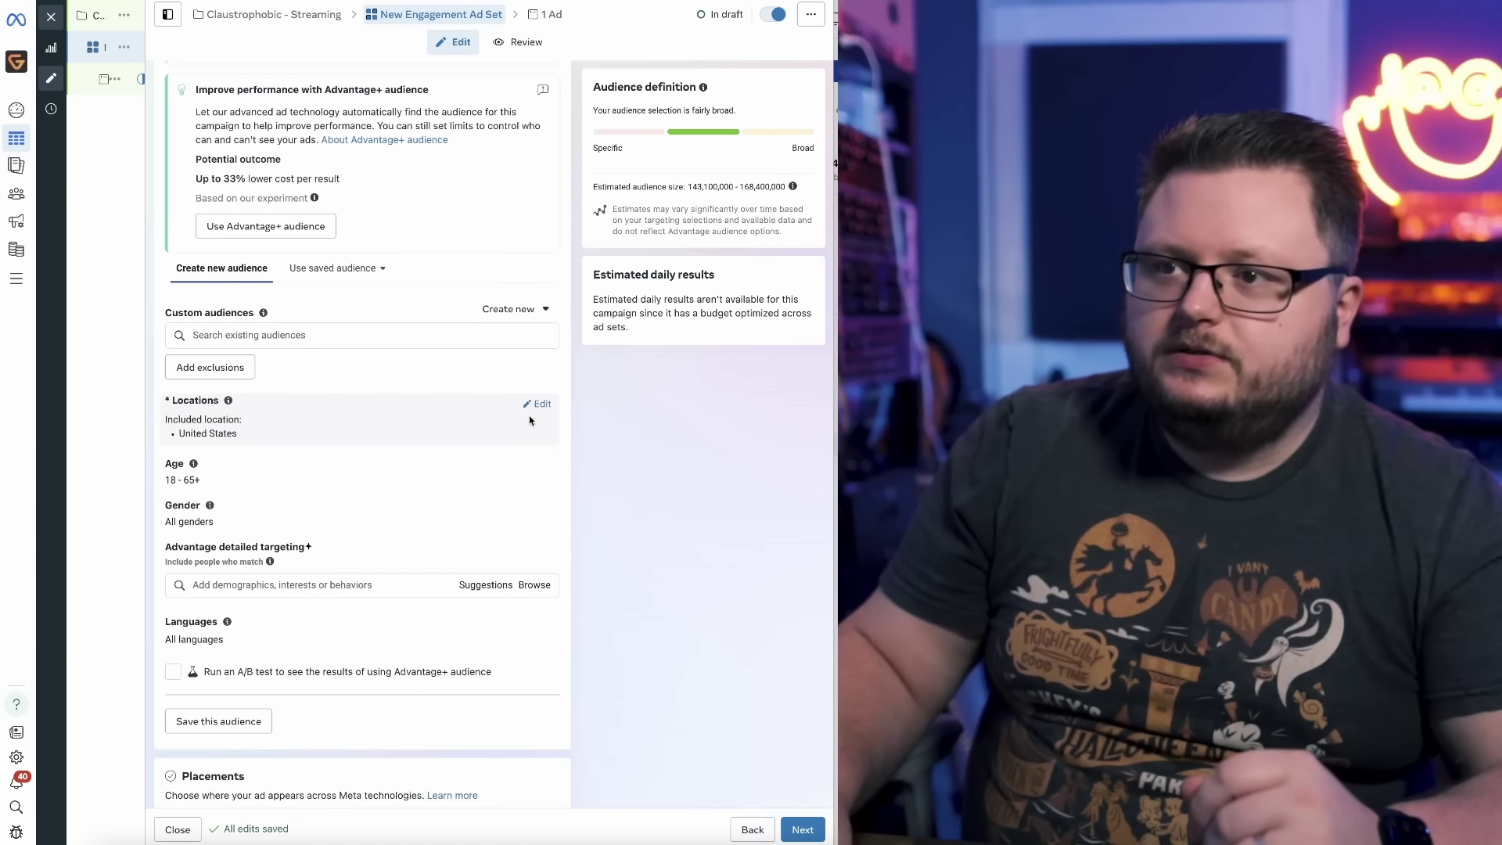
{"action": "left_click", "coordinate": [542, 406]}
{"action": "scroll", "coordinate": [671, 410], "scroll_direction": "down", "scroll_amount": 1}
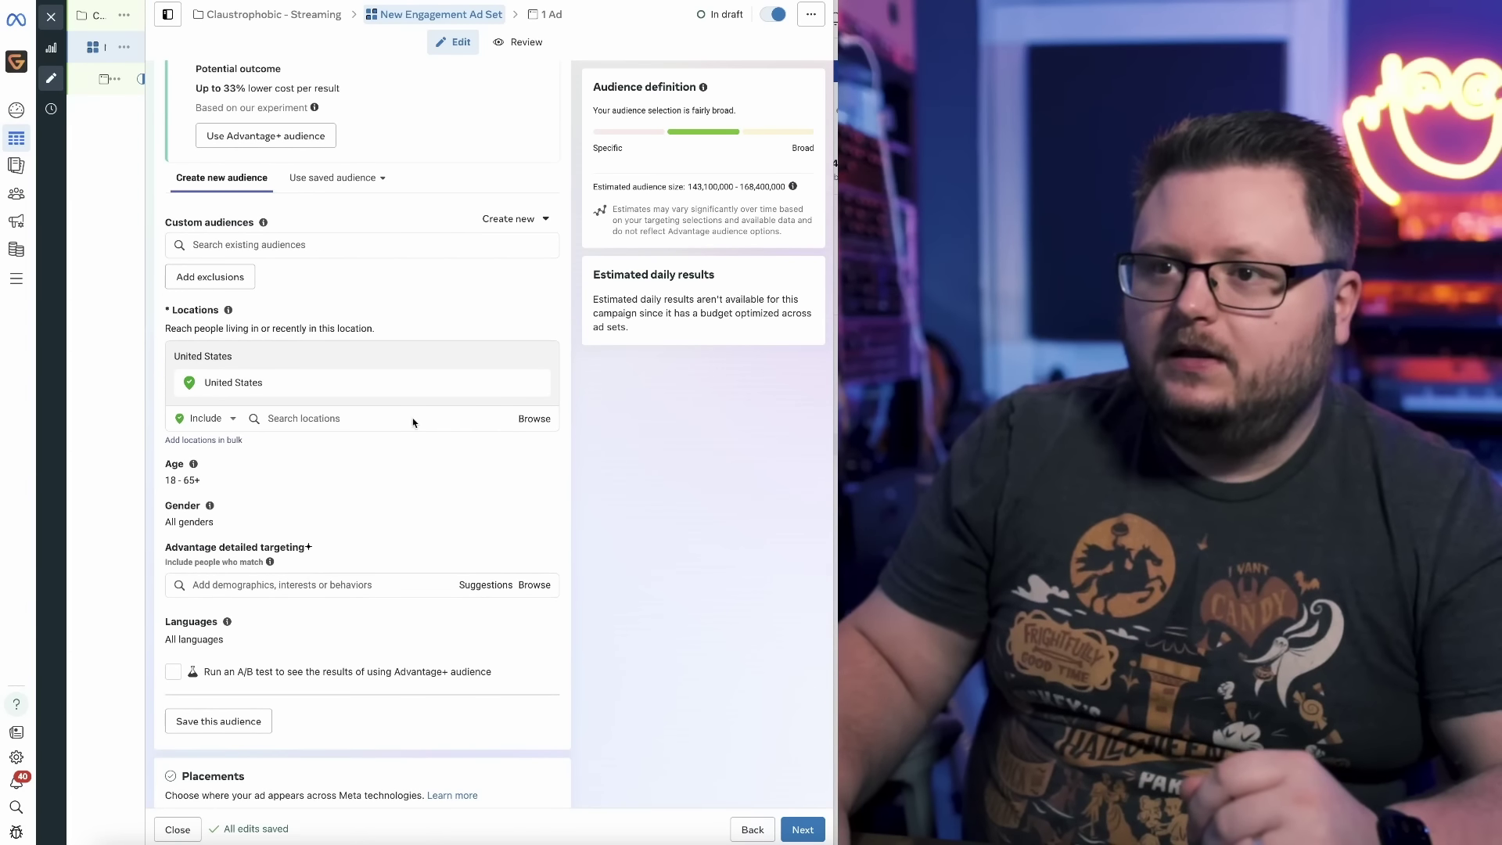
{"action": "left_click", "coordinate": [532, 420]}
{"action": "left_click", "coordinate": [432, 490]}
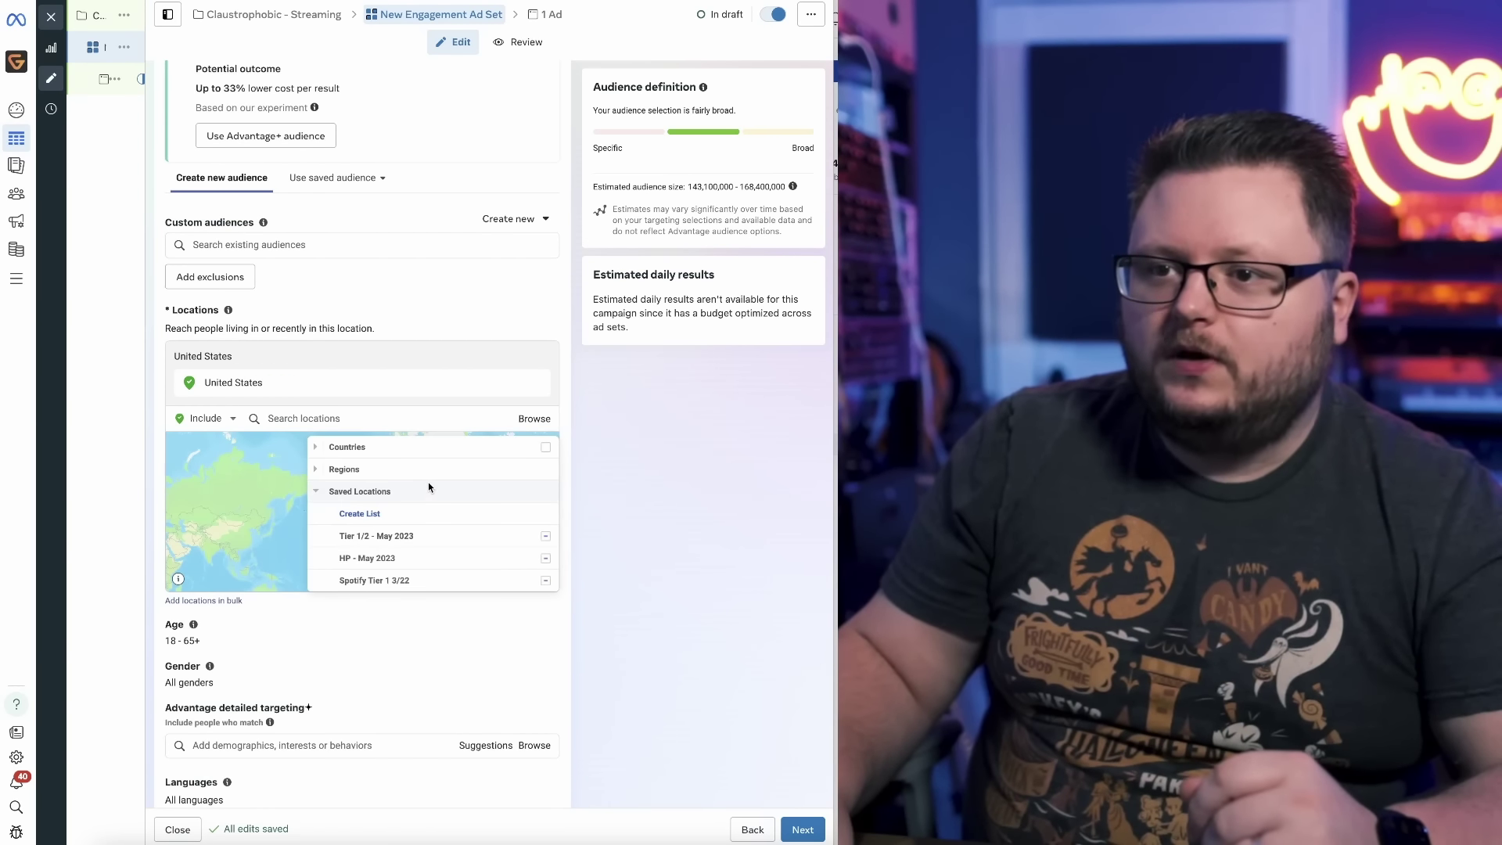
{"action": "left_click", "coordinate": [545, 537]}
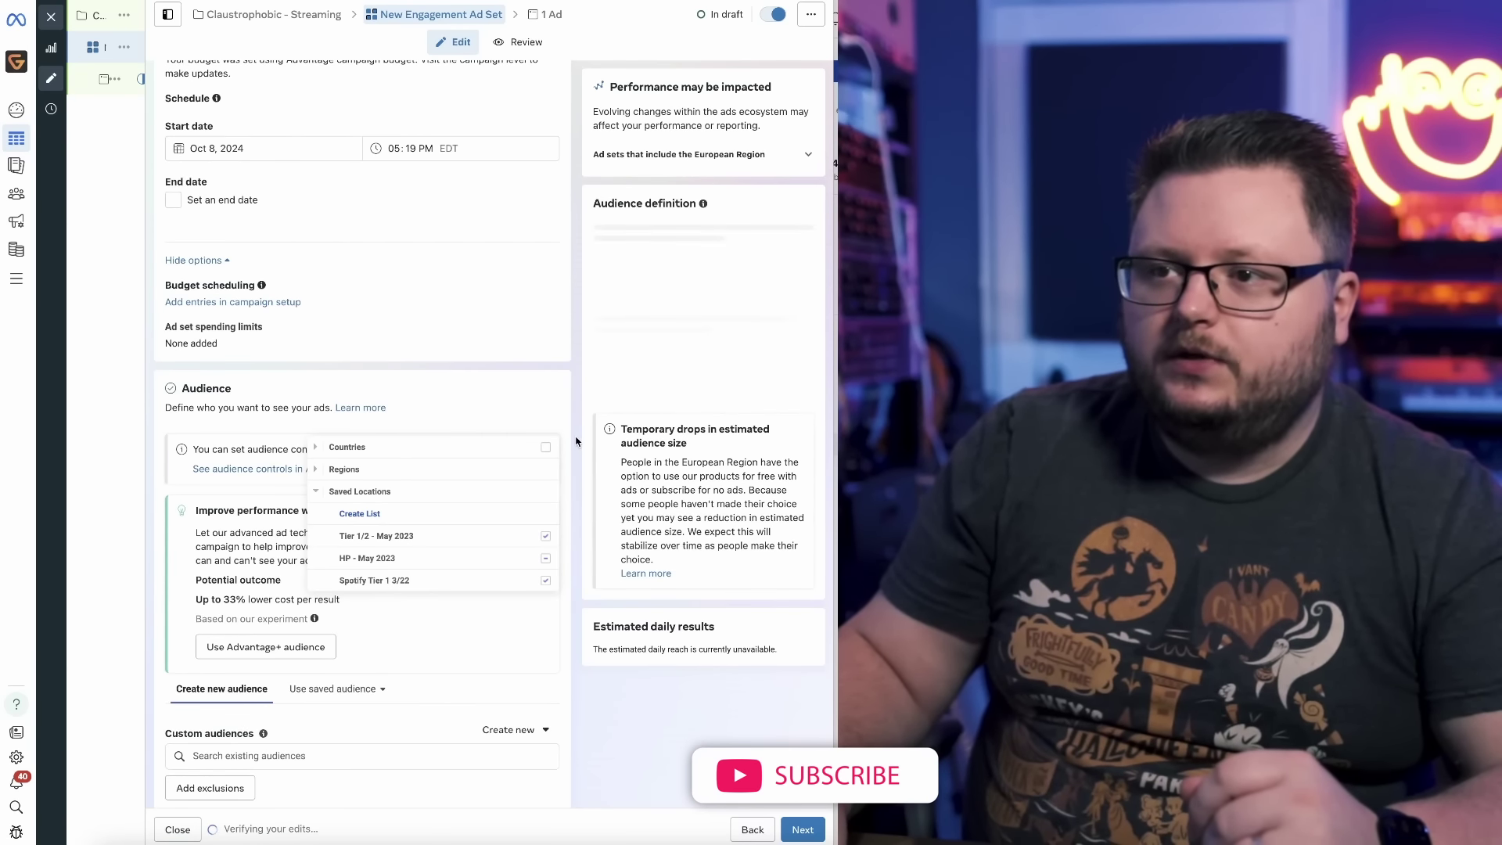
Look through the countries now included in the audience's locations.
{"action": "scroll", "coordinate": [575, 442], "scroll_direction": "down", "scroll_amount": 5}
{"action": "scroll", "coordinate": [575, 441], "scroll_direction": "down", "scroll_amount": 4}
{"action": "scroll", "coordinate": [376, 313], "scroll_direction": "down", "scroll_amount": 10}
{"action": "scroll", "coordinate": [379, 313], "scroll_direction": "down", "scroll_amount": 10}
{"action": "scroll", "coordinate": [378, 313], "scroll_direction": "down", "scroll_amount": 10}
{"action": "scroll", "coordinate": [379, 313], "scroll_direction": "down", "scroll_amount": 10}
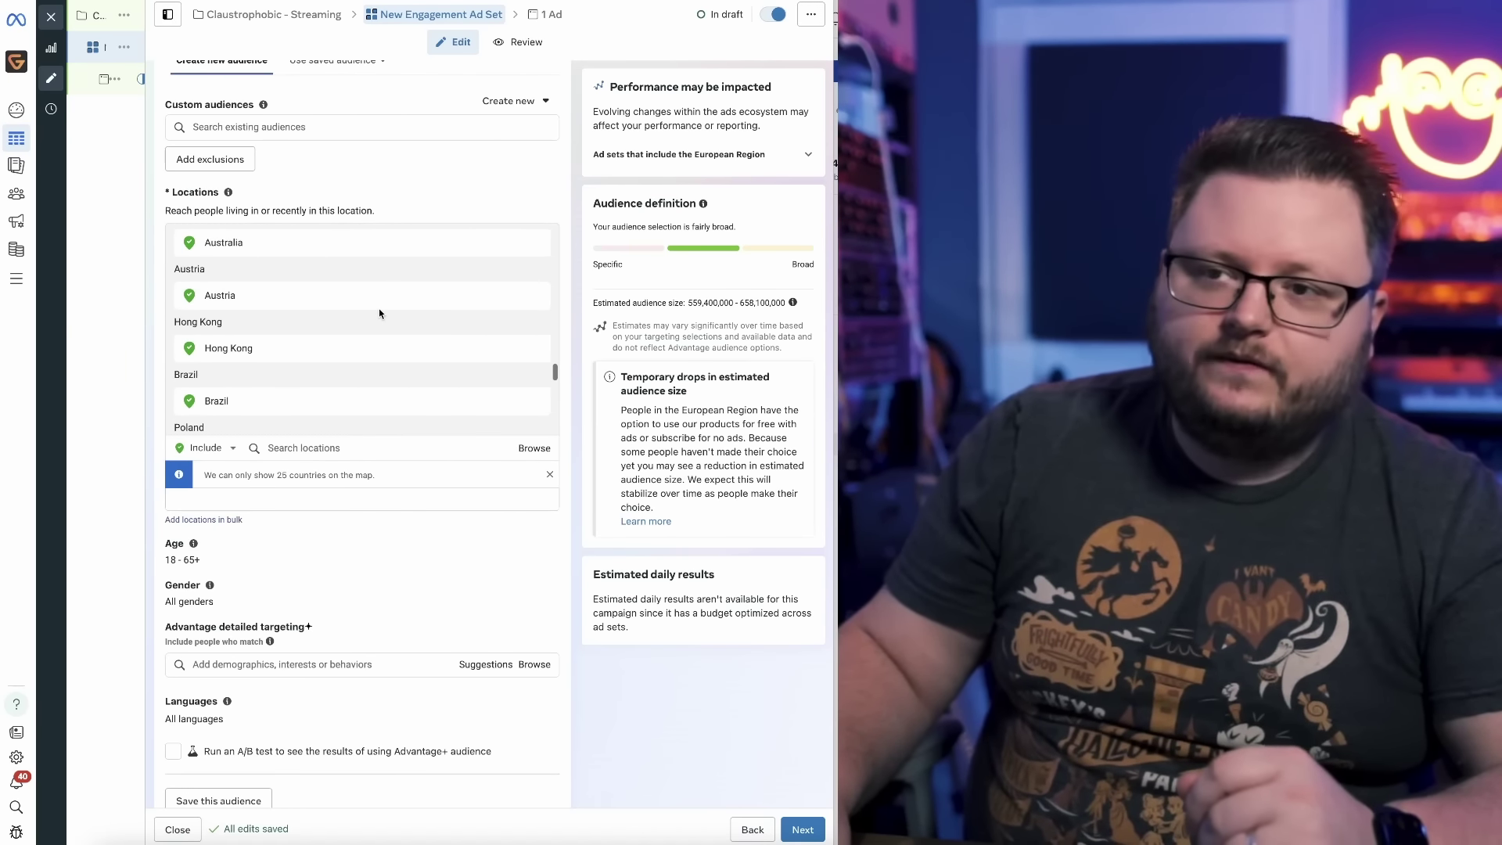
{"action": "scroll", "coordinate": [378, 312], "scroll_direction": "down", "scroll_amount": 5}
{"action": "scroll", "coordinate": [379, 314], "scroll_direction": "down", "scroll_amount": 5}
{"action": "scroll", "coordinate": [379, 314], "scroll_direction": "up", "scroll_amount": 6}
{"action": "scroll", "coordinate": [379, 313], "scroll_direction": "up", "scroll_amount": 6}
{"action": "scroll", "coordinate": [316, 365], "scroll_direction": "up", "scroll_amount": 8}
{"action": "scroll", "coordinate": [318, 365], "scroll_direction": "up", "scroll_amount": 4}
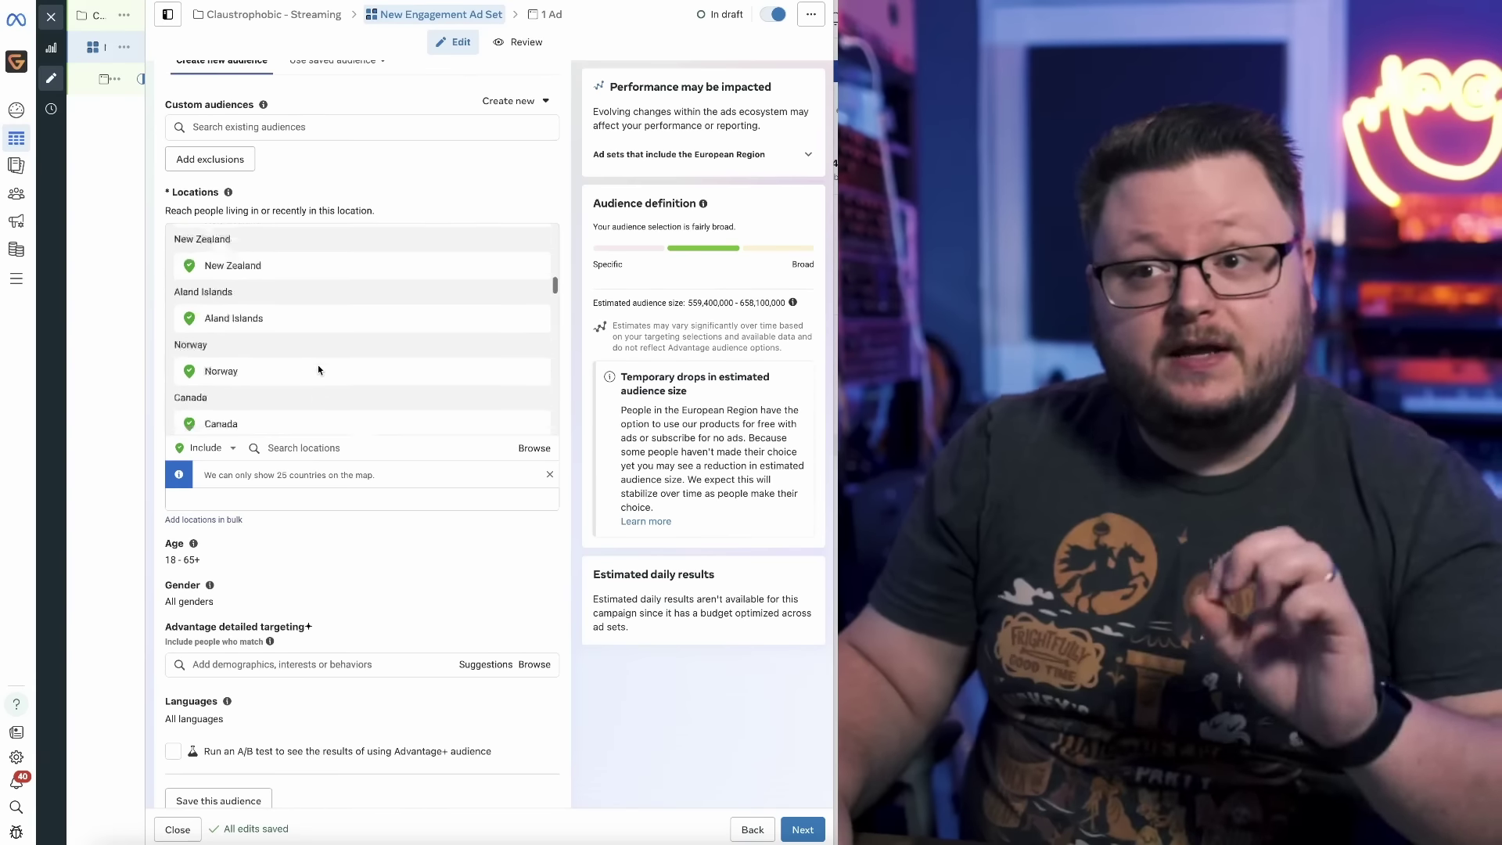
{"action": "scroll", "coordinate": [318, 365], "scroll_direction": "up", "scroll_amount": 6}
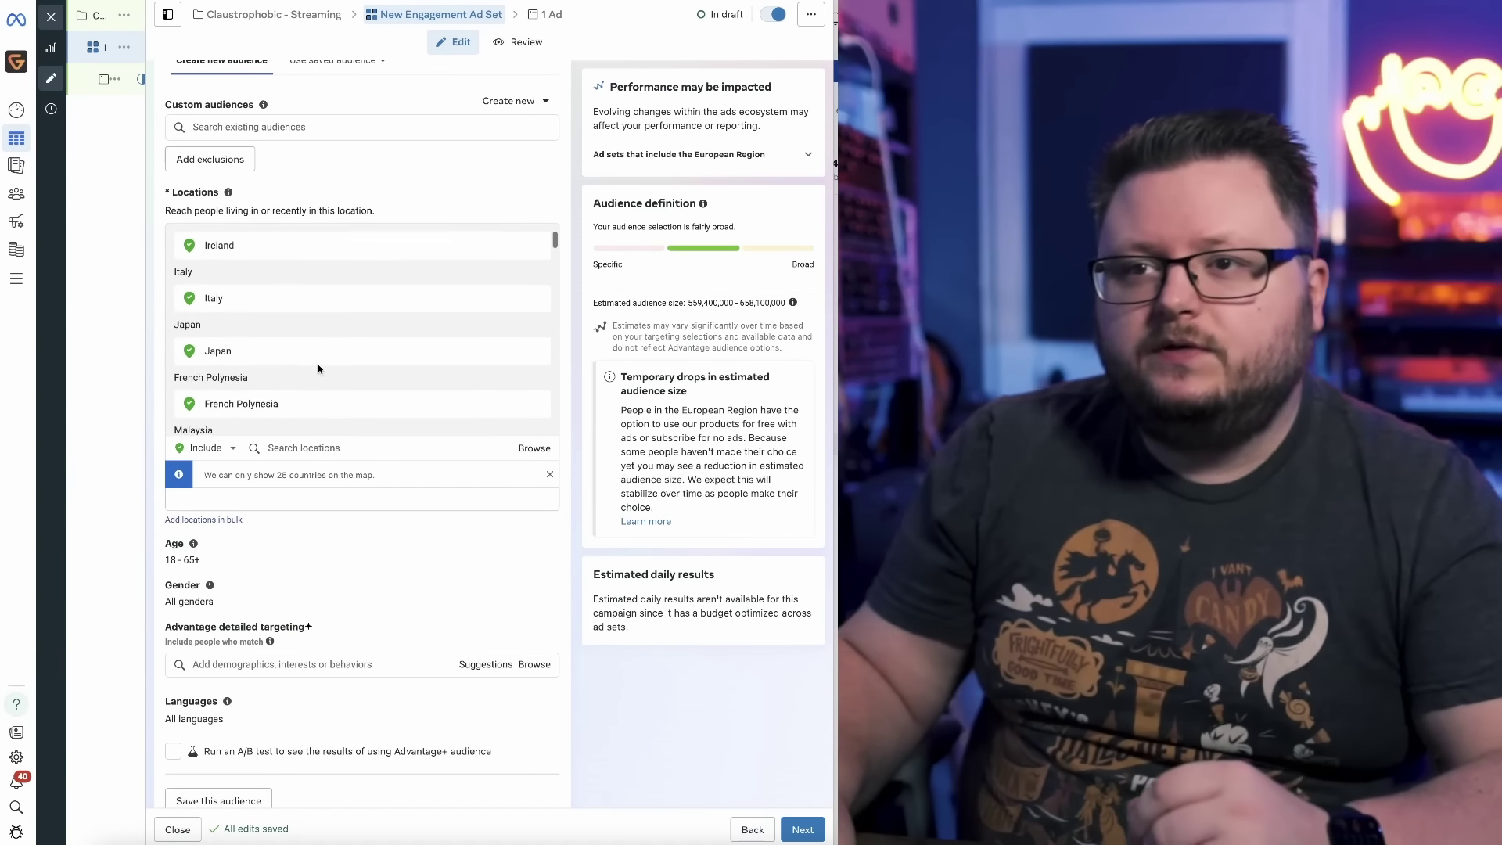
{"action": "scroll", "coordinate": [318, 369], "scroll_direction": "up", "scroll_amount": 2}
{"action": "scroll", "coordinate": [575, 292], "scroll_direction": "down", "scroll_amount": 2}
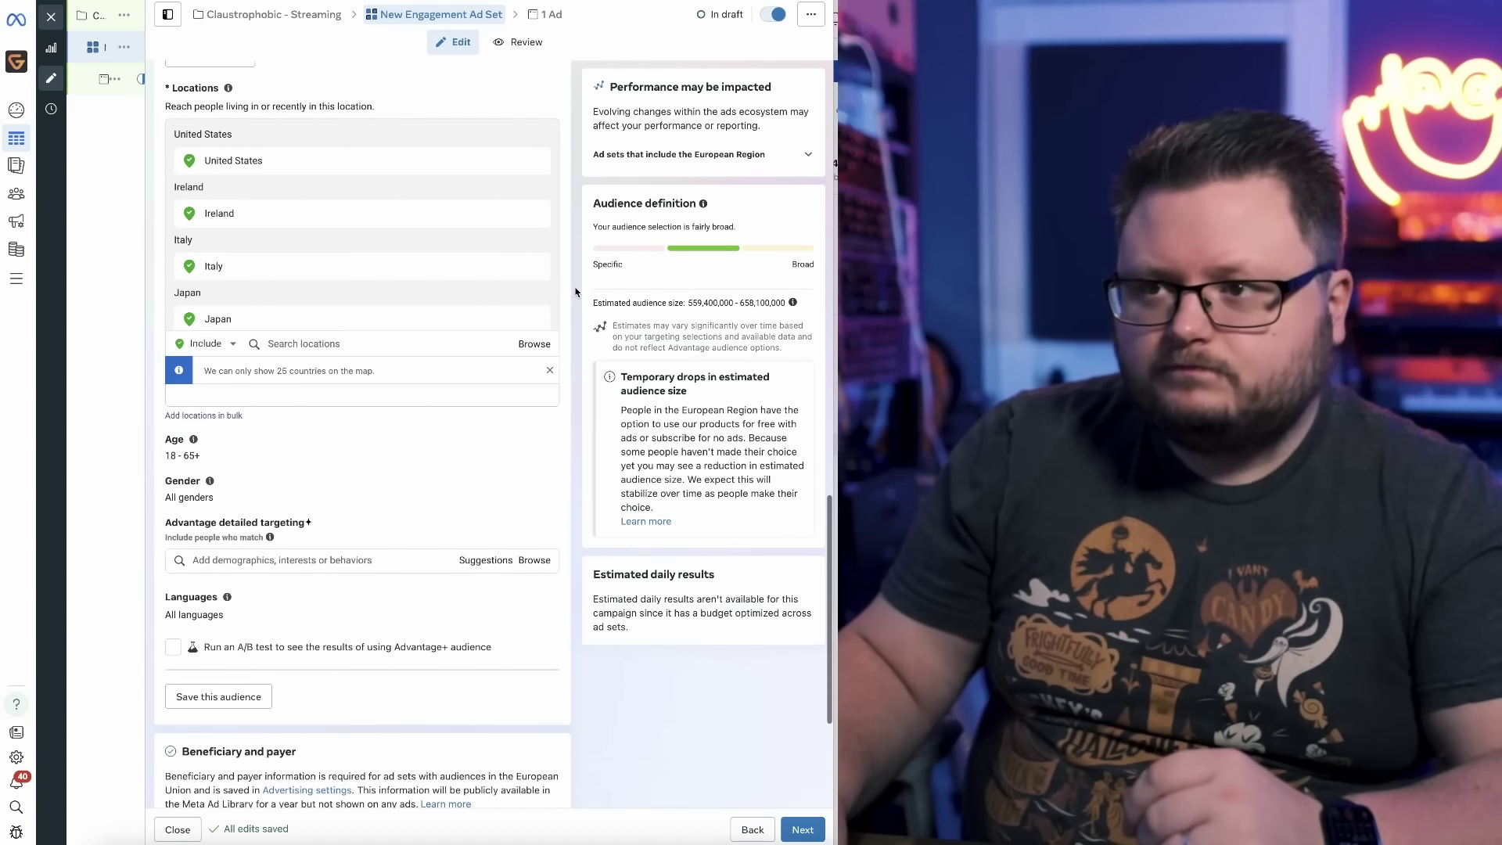
Edit the audience's age range and set the maximum age to 50.
{"action": "scroll", "coordinate": [575, 292], "scroll_direction": "down", "scroll_amount": 1}
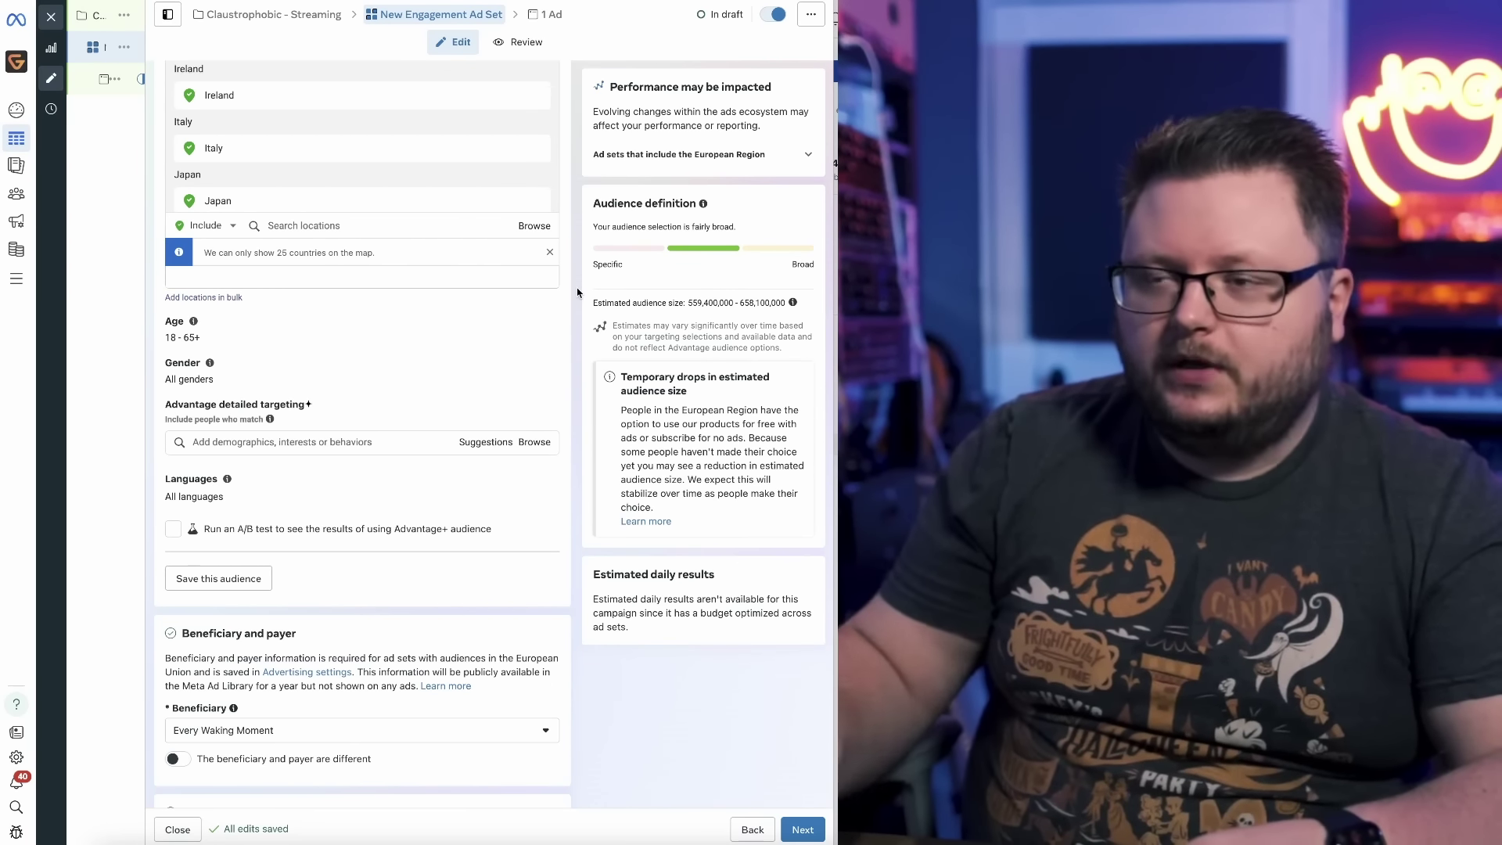
{"action": "scroll", "coordinate": [575, 288], "scroll_direction": "down", "scroll_amount": 2}
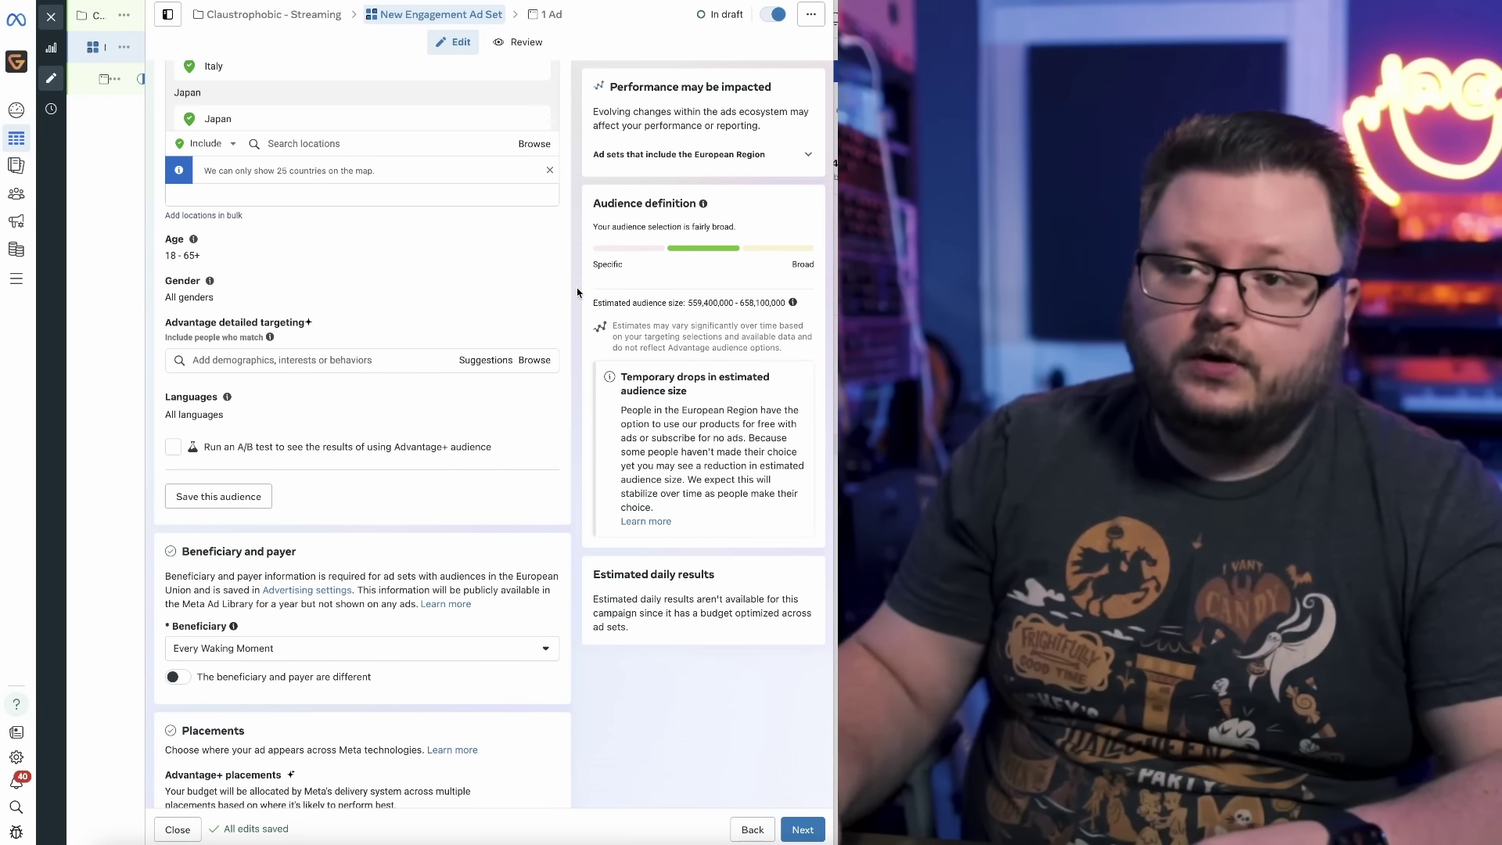
{"action": "left_click", "coordinate": [537, 241]}
{"action": "left_click", "coordinate": [253, 263]}
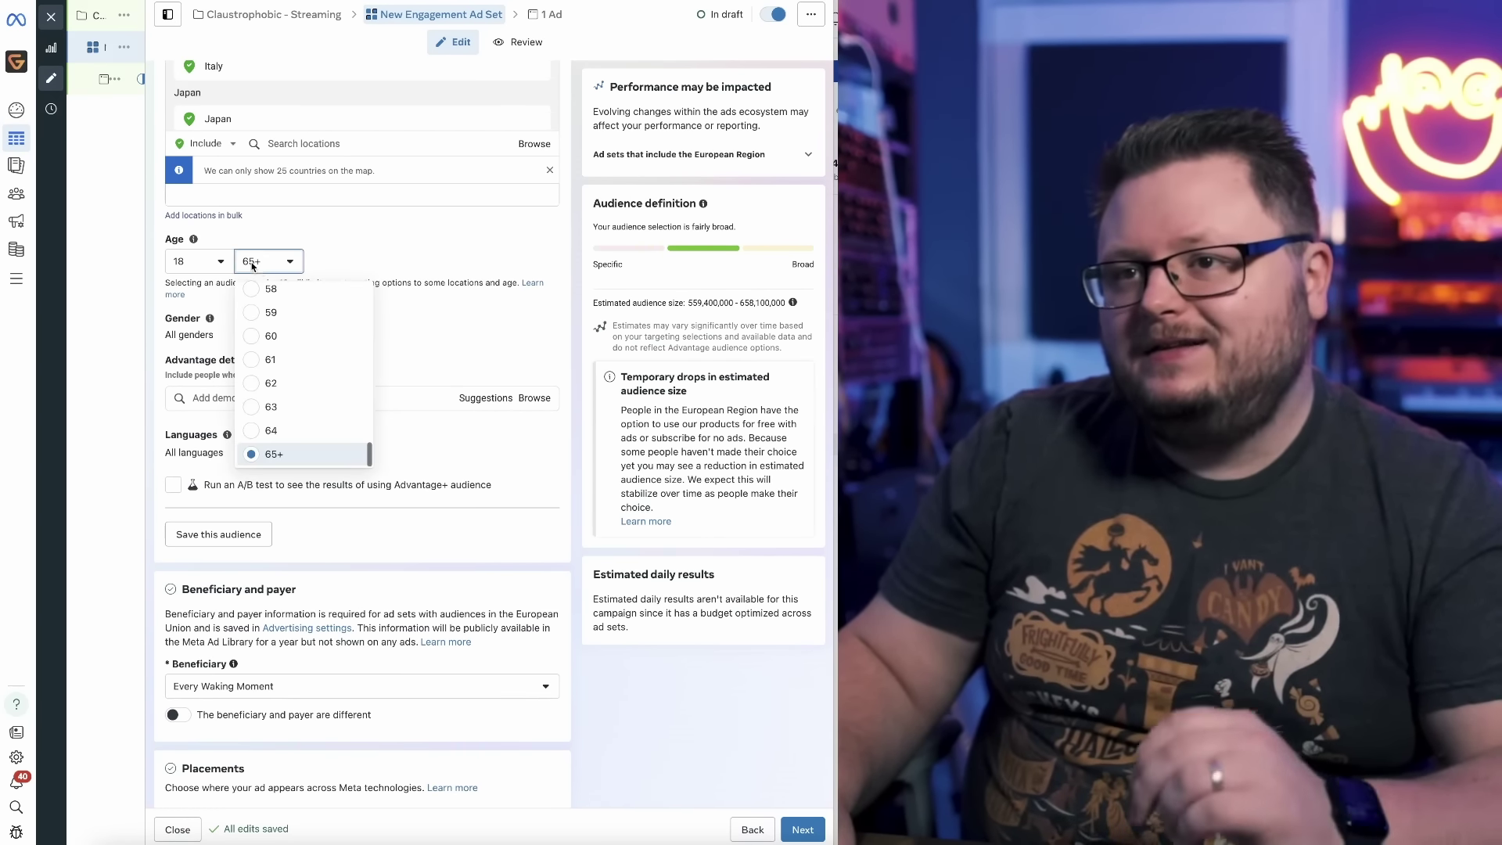
{"action": "scroll", "coordinate": [311, 330], "scroll_direction": "up", "scroll_amount": 2}
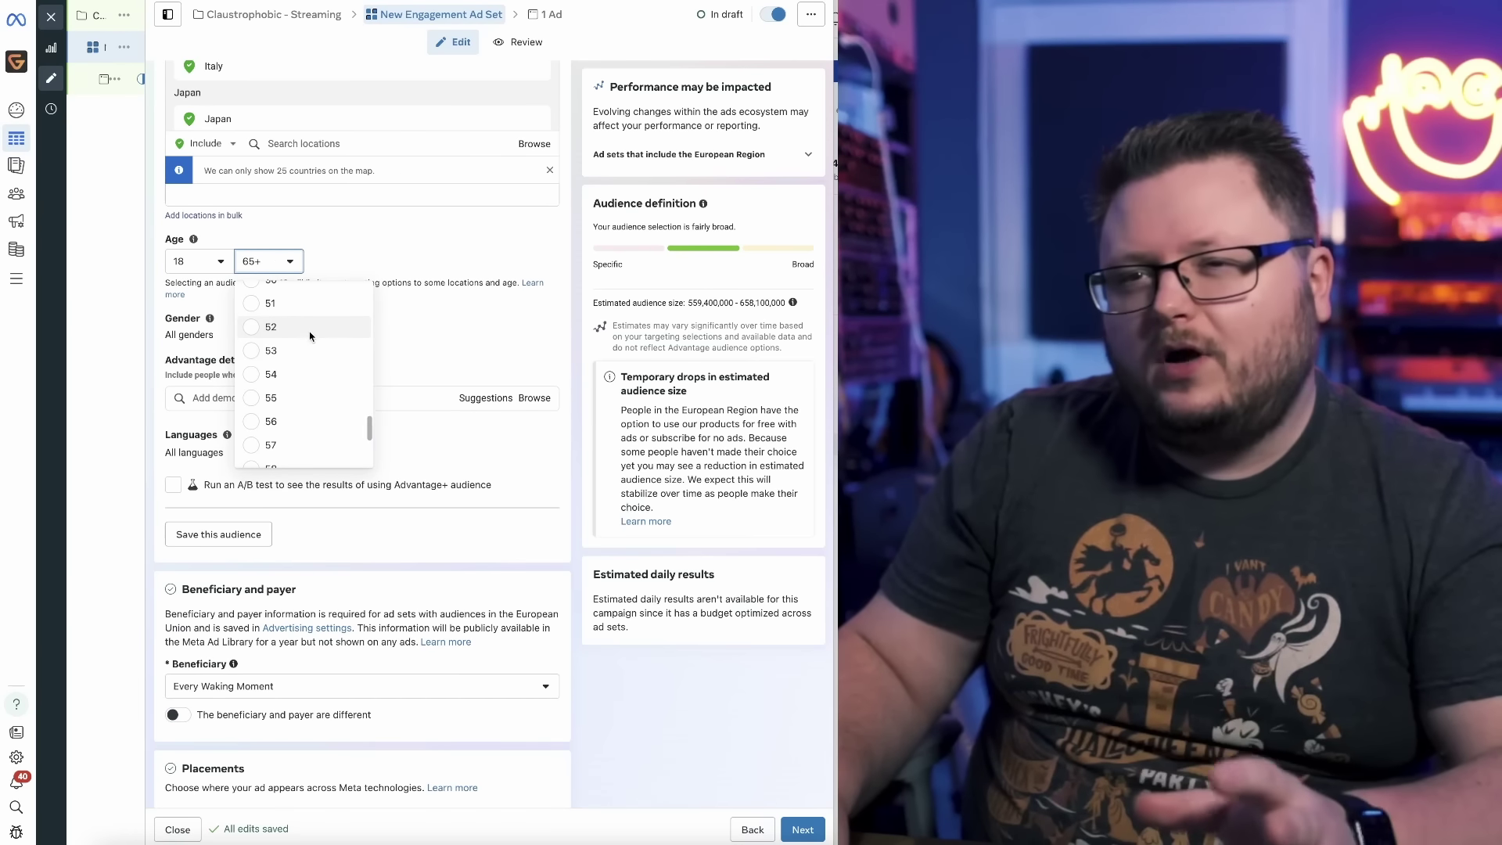
{"action": "scroll", "coordinate": [308, 331], "scroll_direction": "up", "scroll_amount": 1}
{"action": "left_click", "coordinate": [304, 332]}
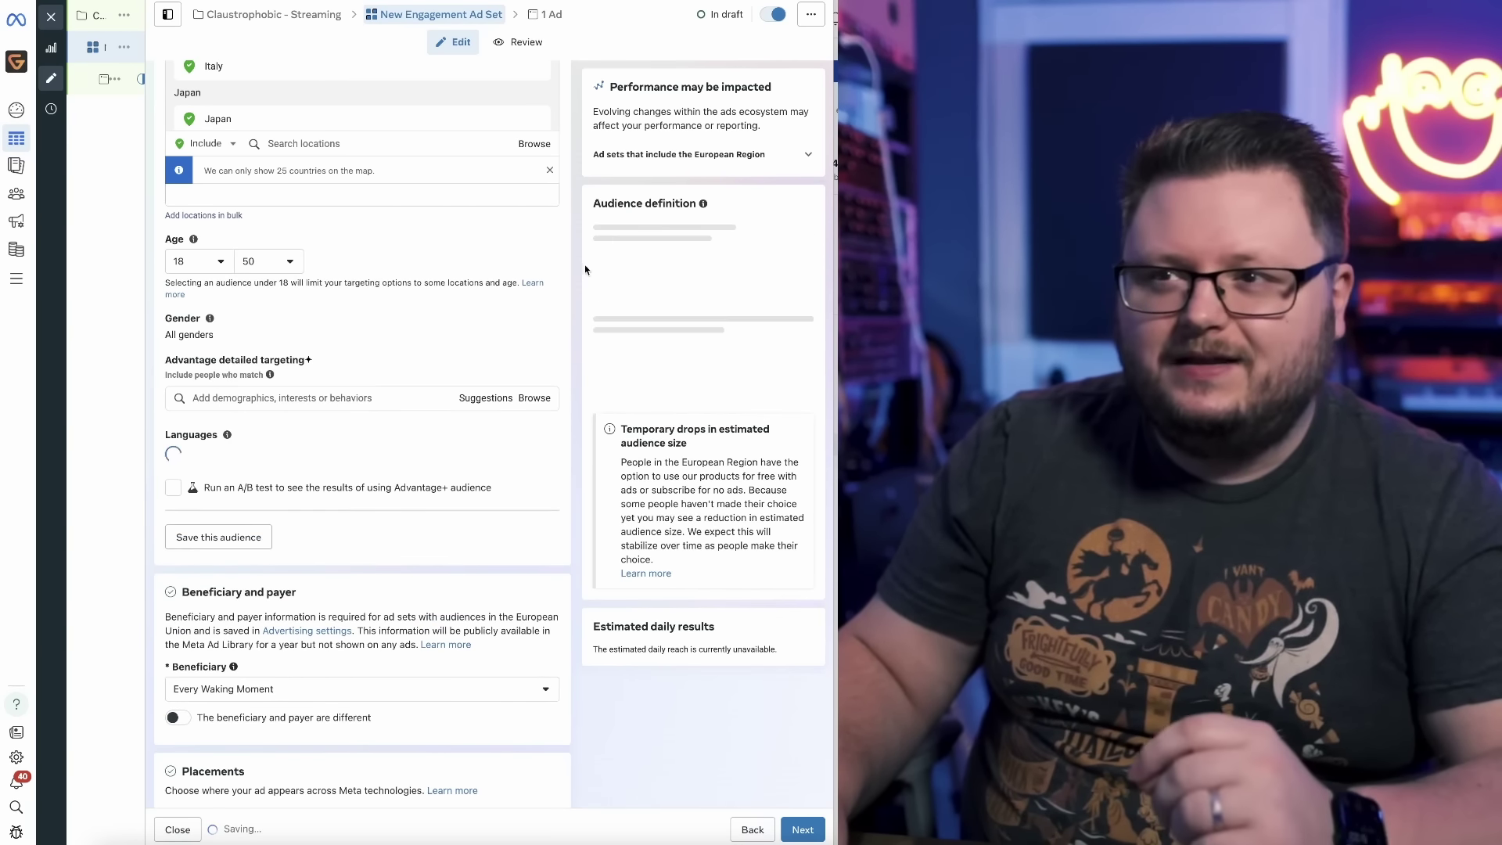
Try maximum ages of 55 and 64 for the audience and return the limit to 50.
{"action": "left_click", "coordinate": [291, 261]}
{"action": "scroll", "coordinate": [275, 367], "scroll_direction": "down", "scroll_amount": 1}
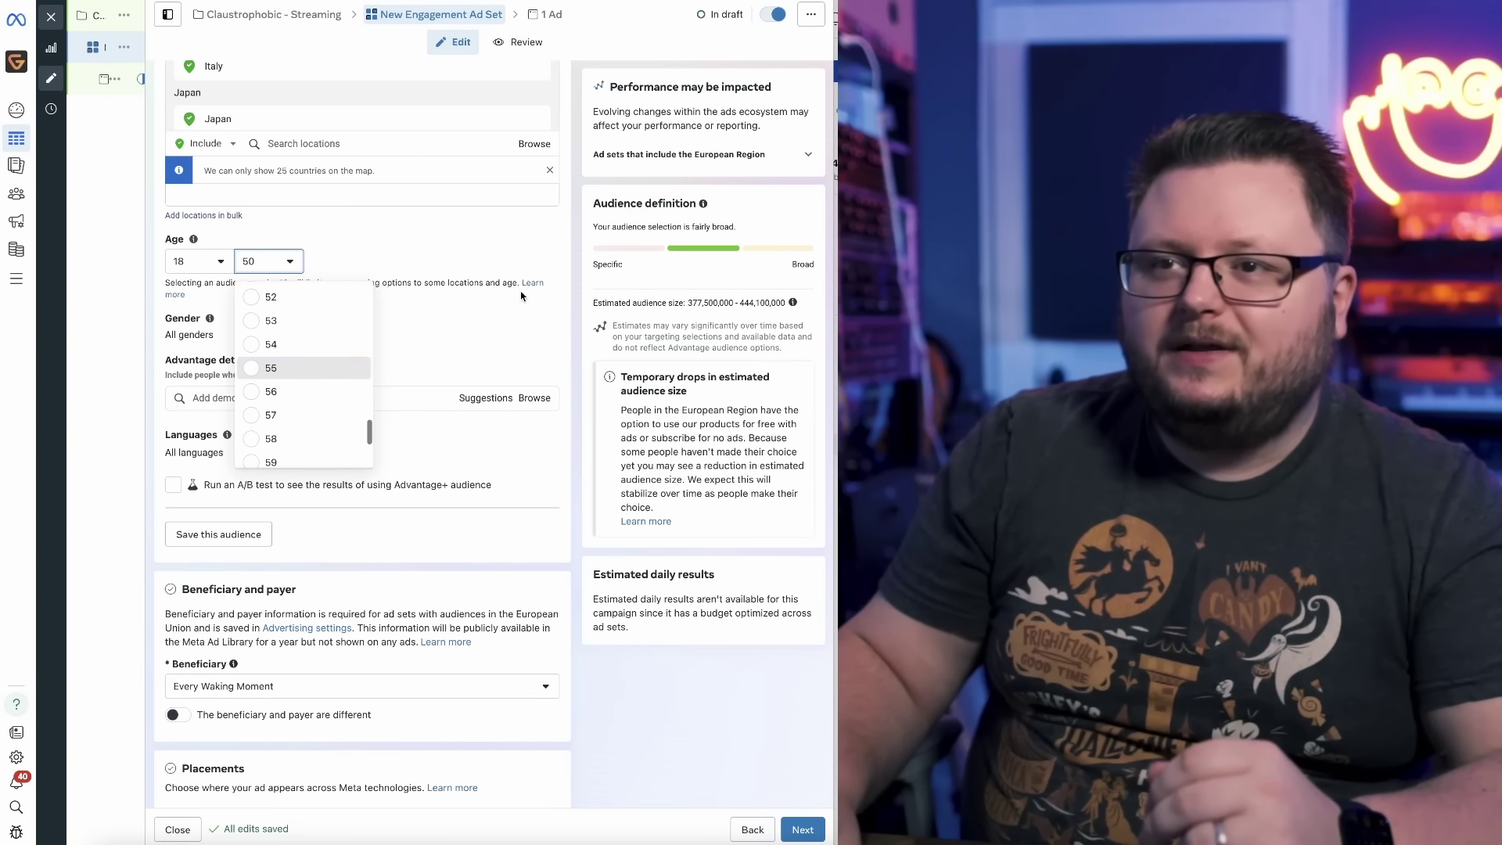
{"action": "key", "text": "Return"}
{"action": "left_click", "coordinate": [275, 263]}
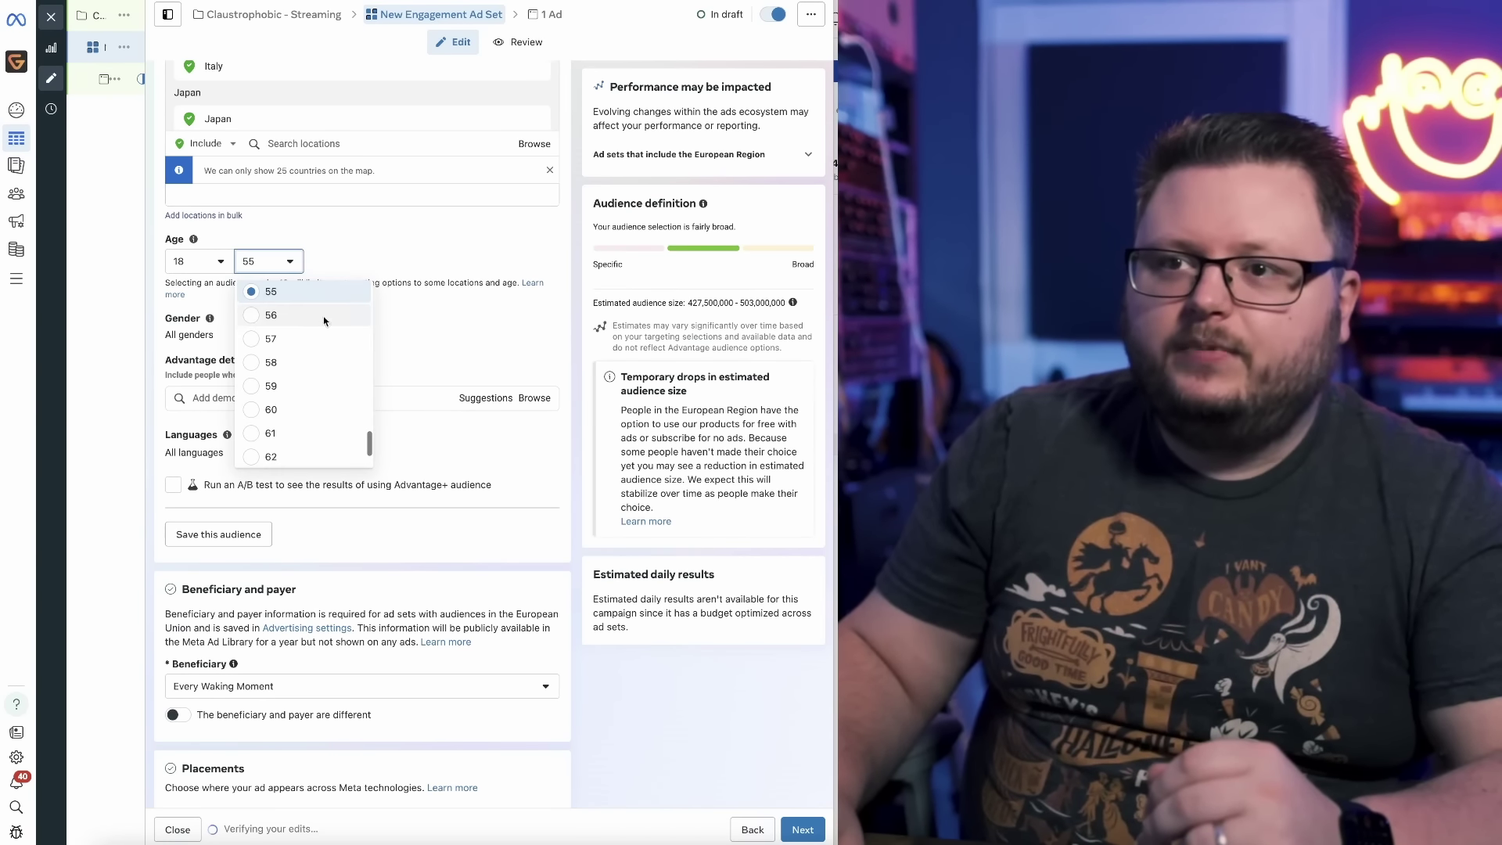
{"action": "scroll", "coordinate": [288, 451], "scroll_direction": "down", "scroll_amount": 1}
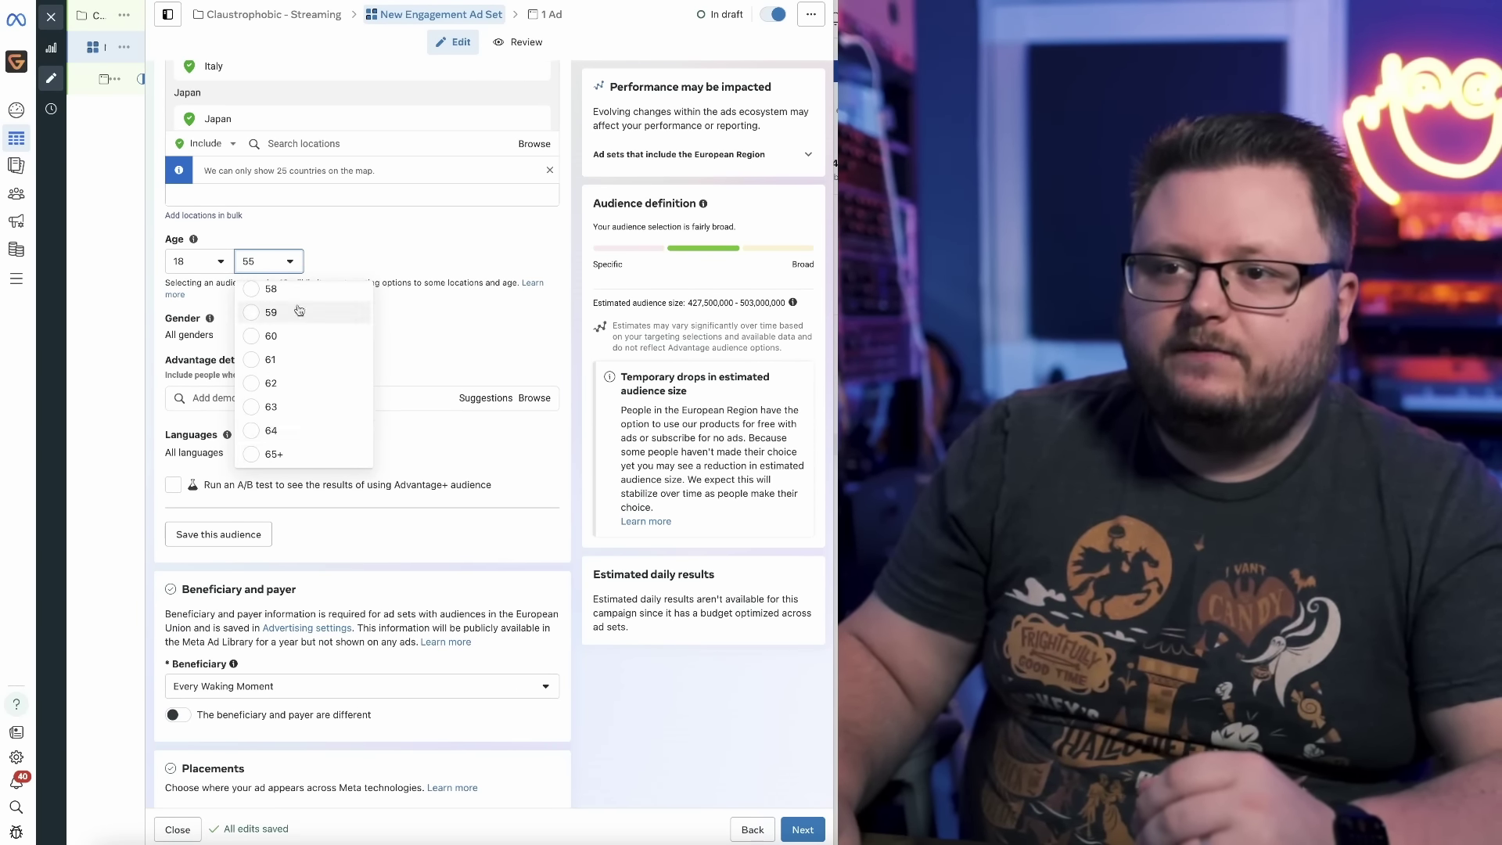
{"action": "left_click", "coordinate": [270, 431]}
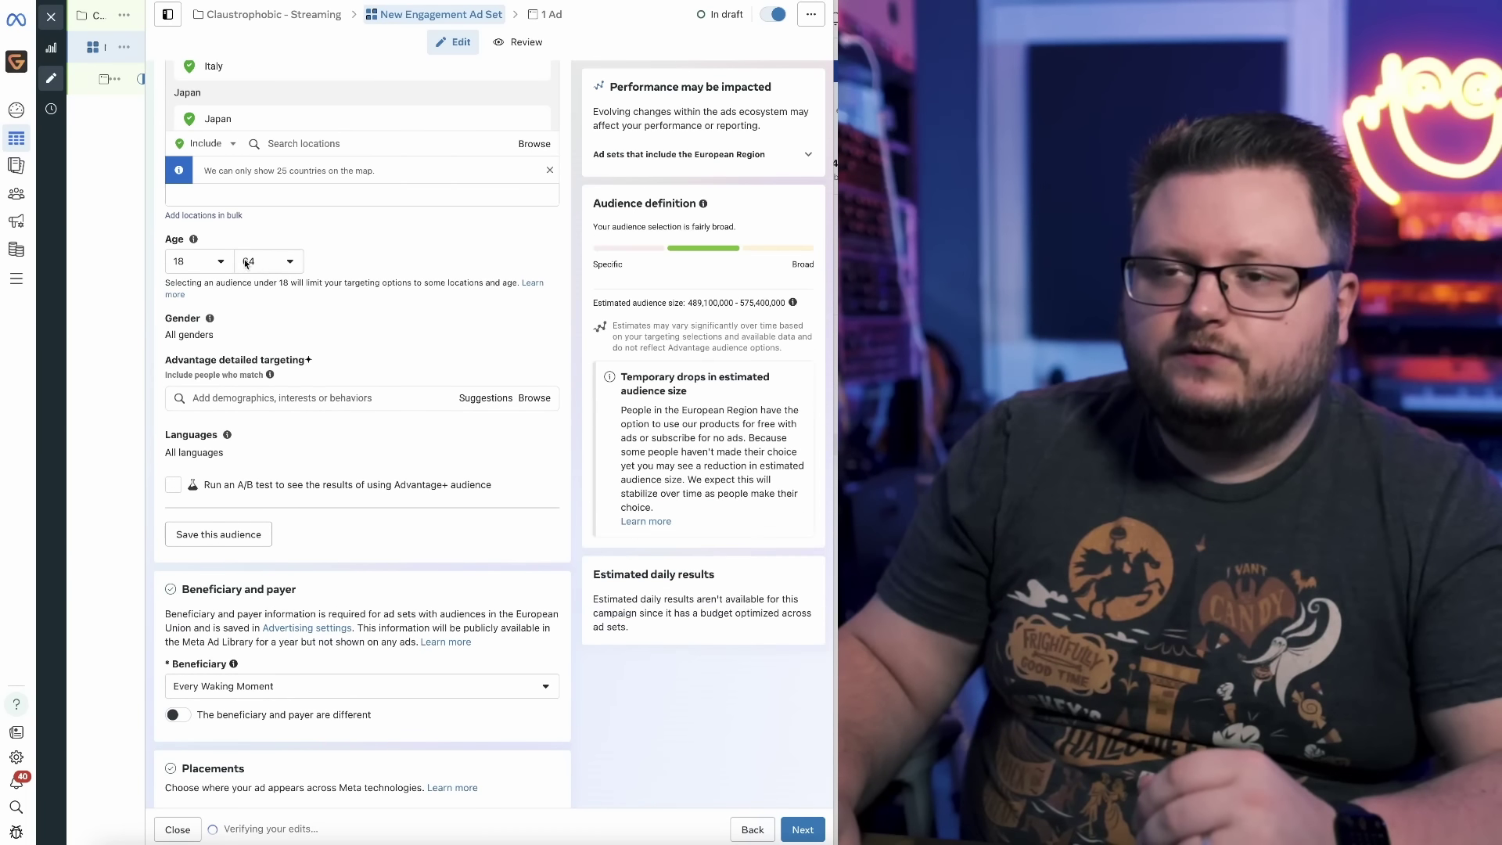
{"action": "left_click", "coordinate": [288, 265]}
{"action": "scroll", "coordinate": [295, 392], "scroll_direction": "up", "scroll_amount": 3}
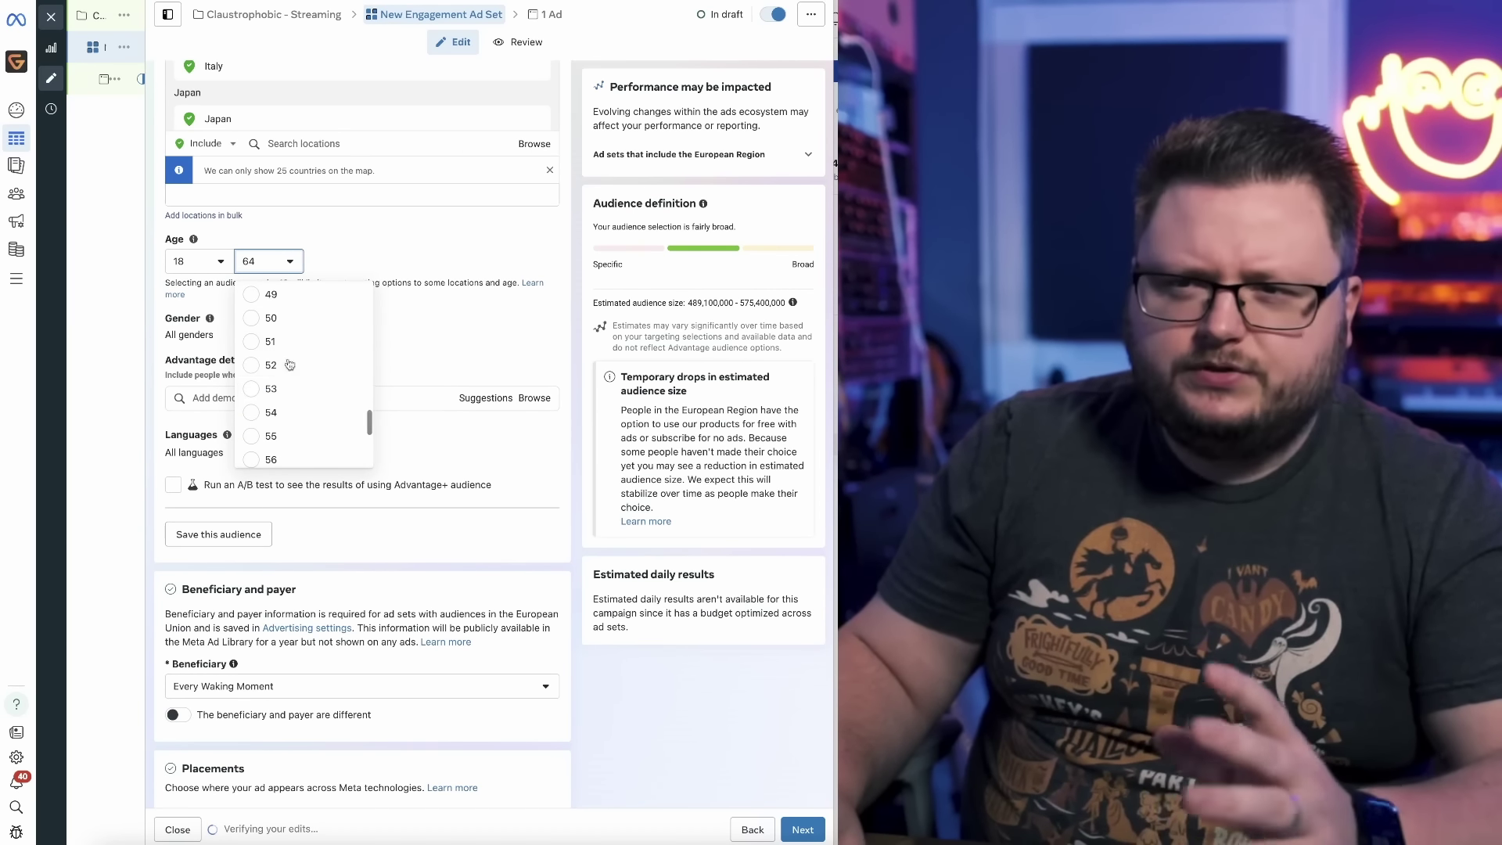
{"action": "left_click", "coordinate": [293, 337]}
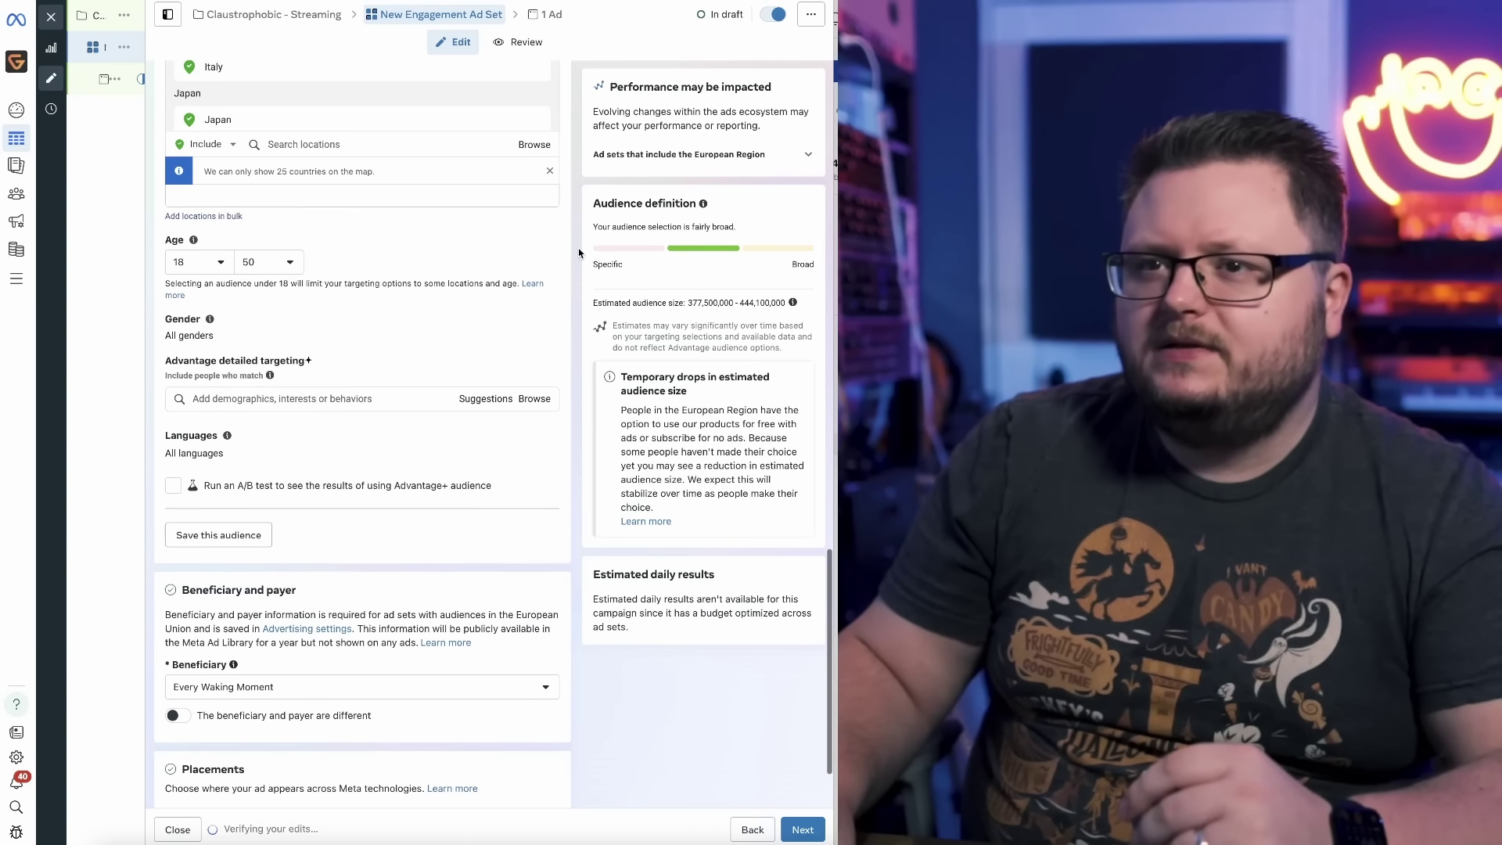
Search the detailed targeting for spotify and add the interest Spotify (streaming service).
{"action": "scroll", "coordinate": [579, 252], "scroll_direction": "down", "scroll_amount": 1}
{"action": "left_click", "coordinate": [361, 346]}
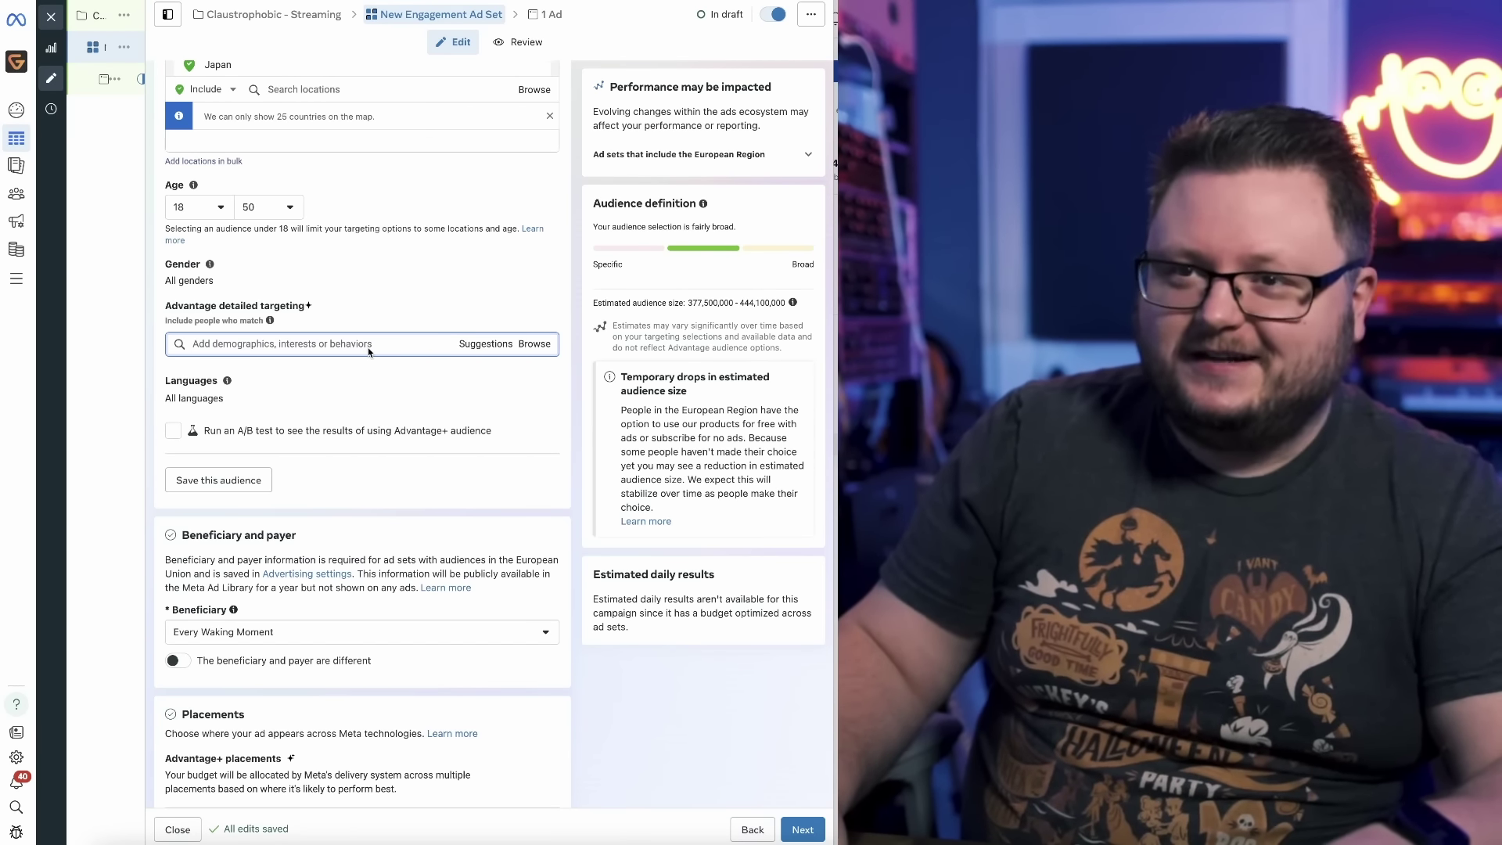
{"action": "type", "text": "spotify"}
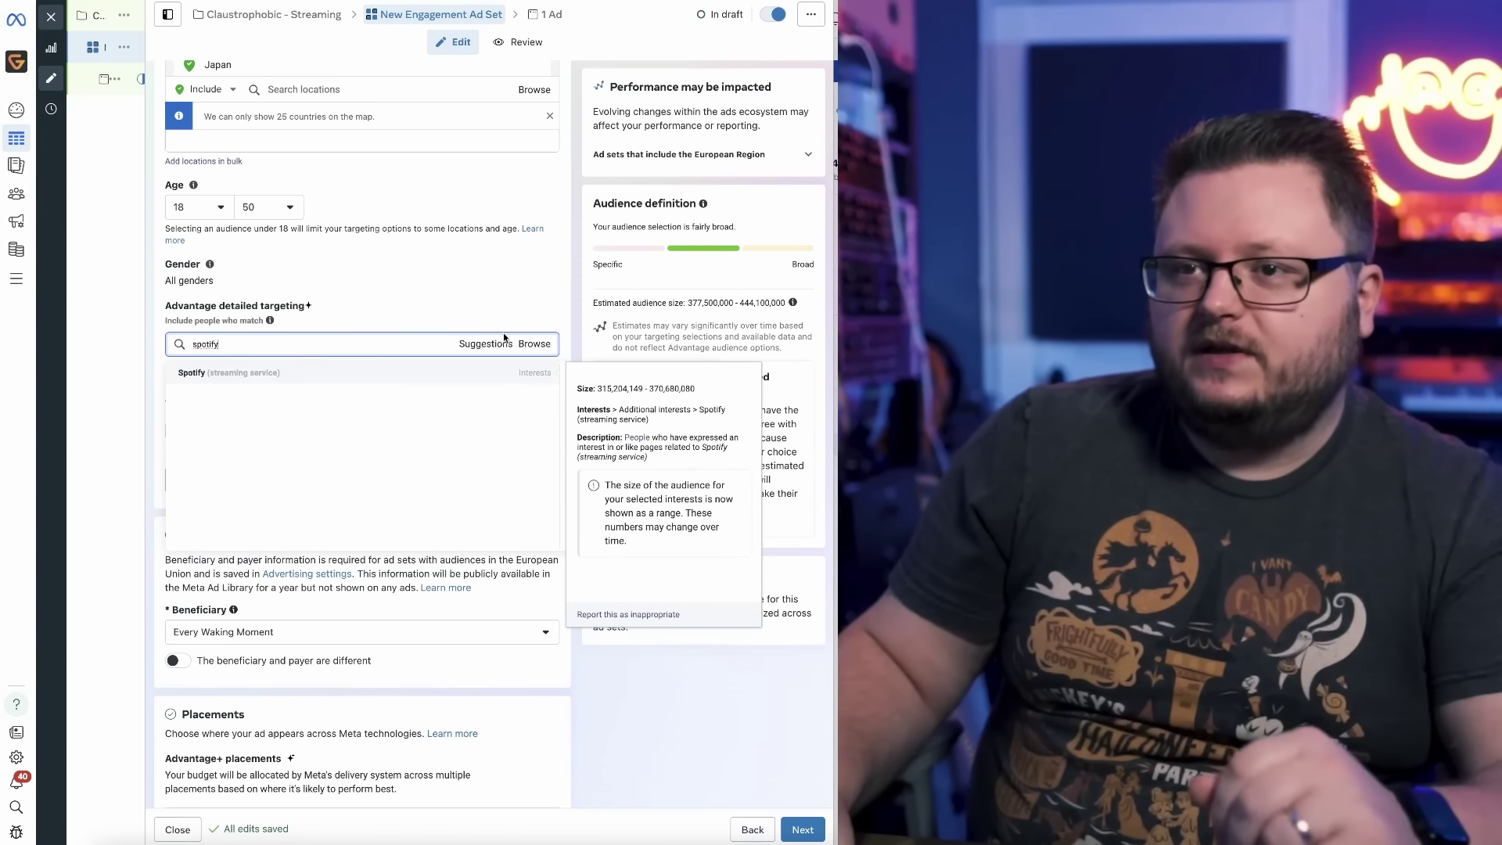
{"action": "key", "text": "Return"}
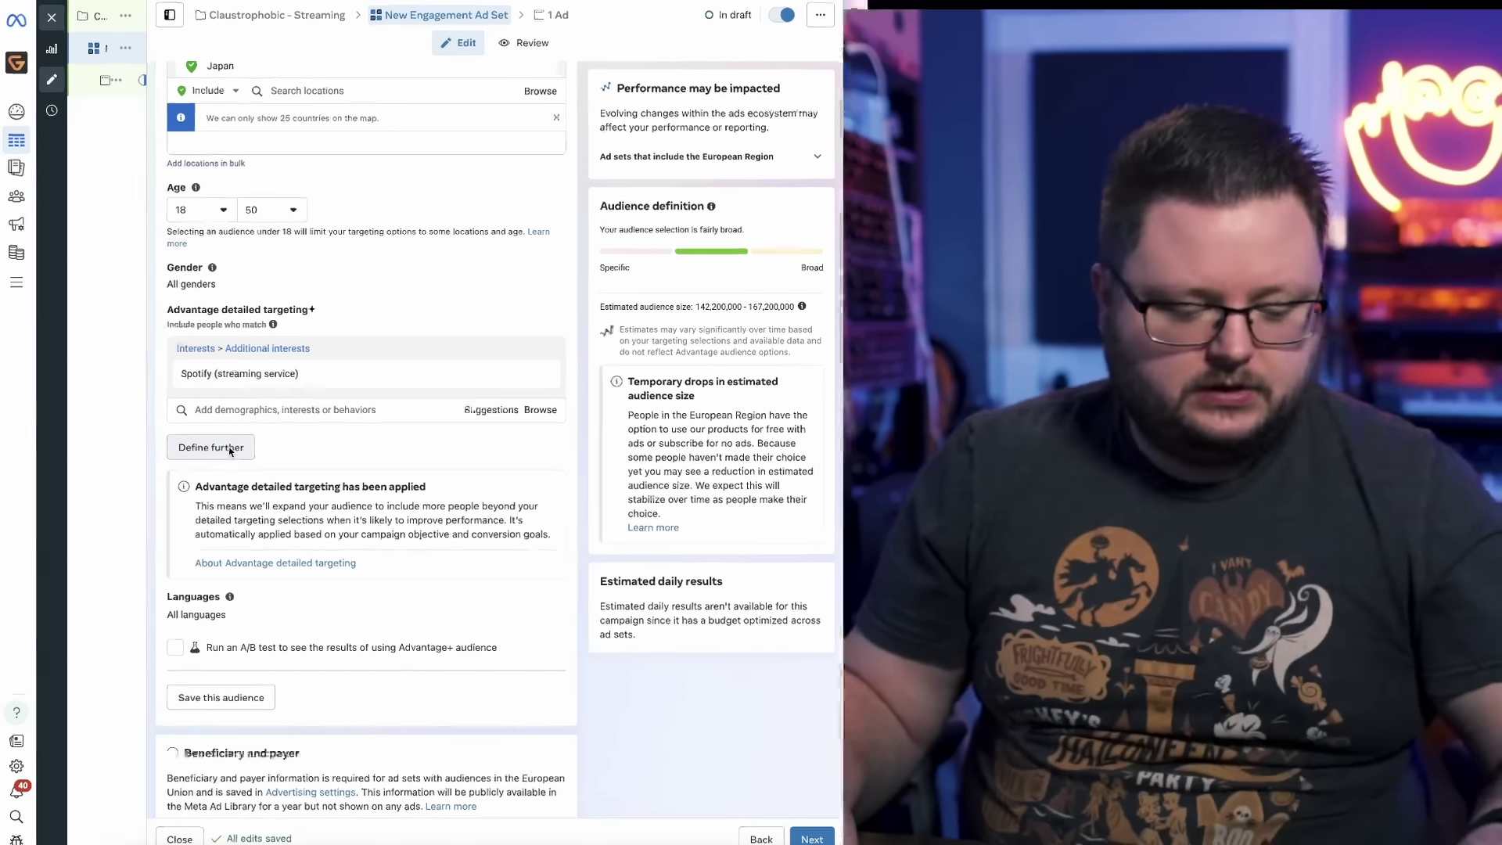
Define the detailed targeting further with a must-also-match group and add the interest Breaking Benjamin (band) to it.
{"action": "scroll", "coordinate": [226, 446], "scroll_direction": "down", "scroll_amount": 2}
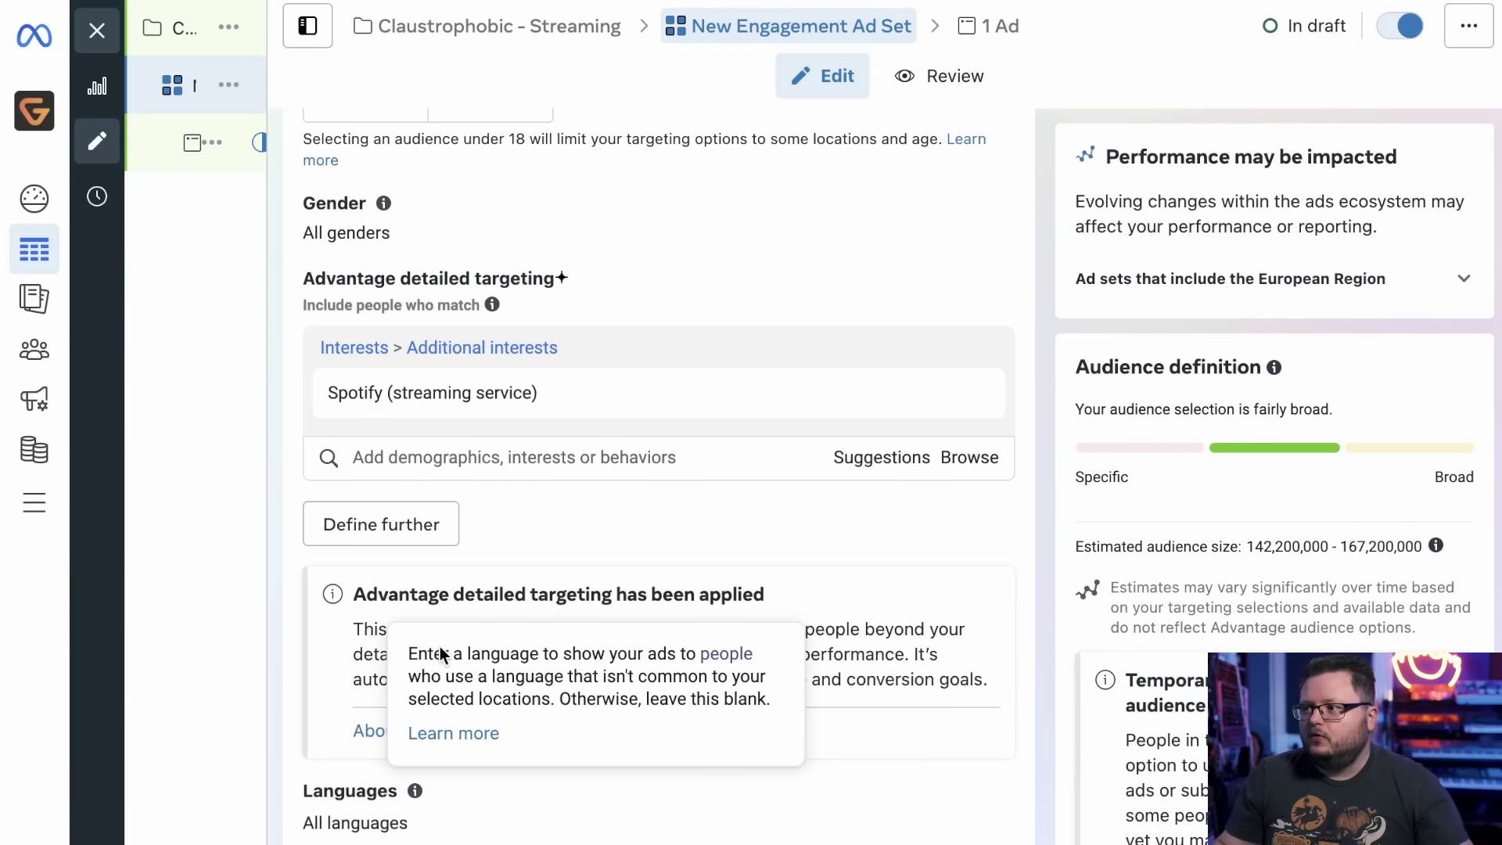
{"action": "left_click", "coordinate": [397, 528]}
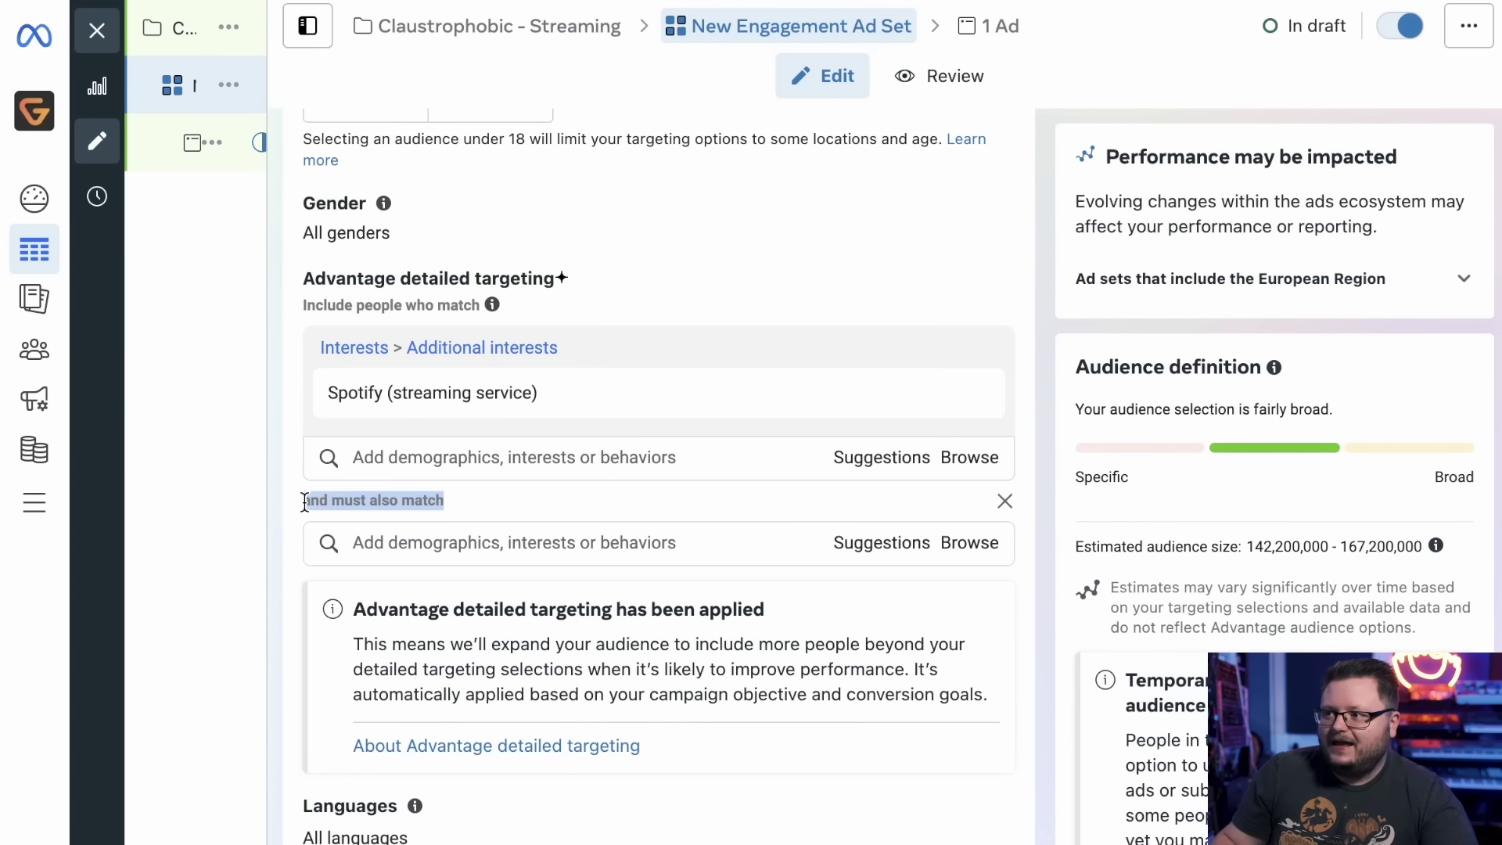
{"action": "scroll", "coordinate": [528, 504], "scroll_direction": "down", "scroll_amount": 1}
{"action": "left_click", "coordinate": [567, 539]}
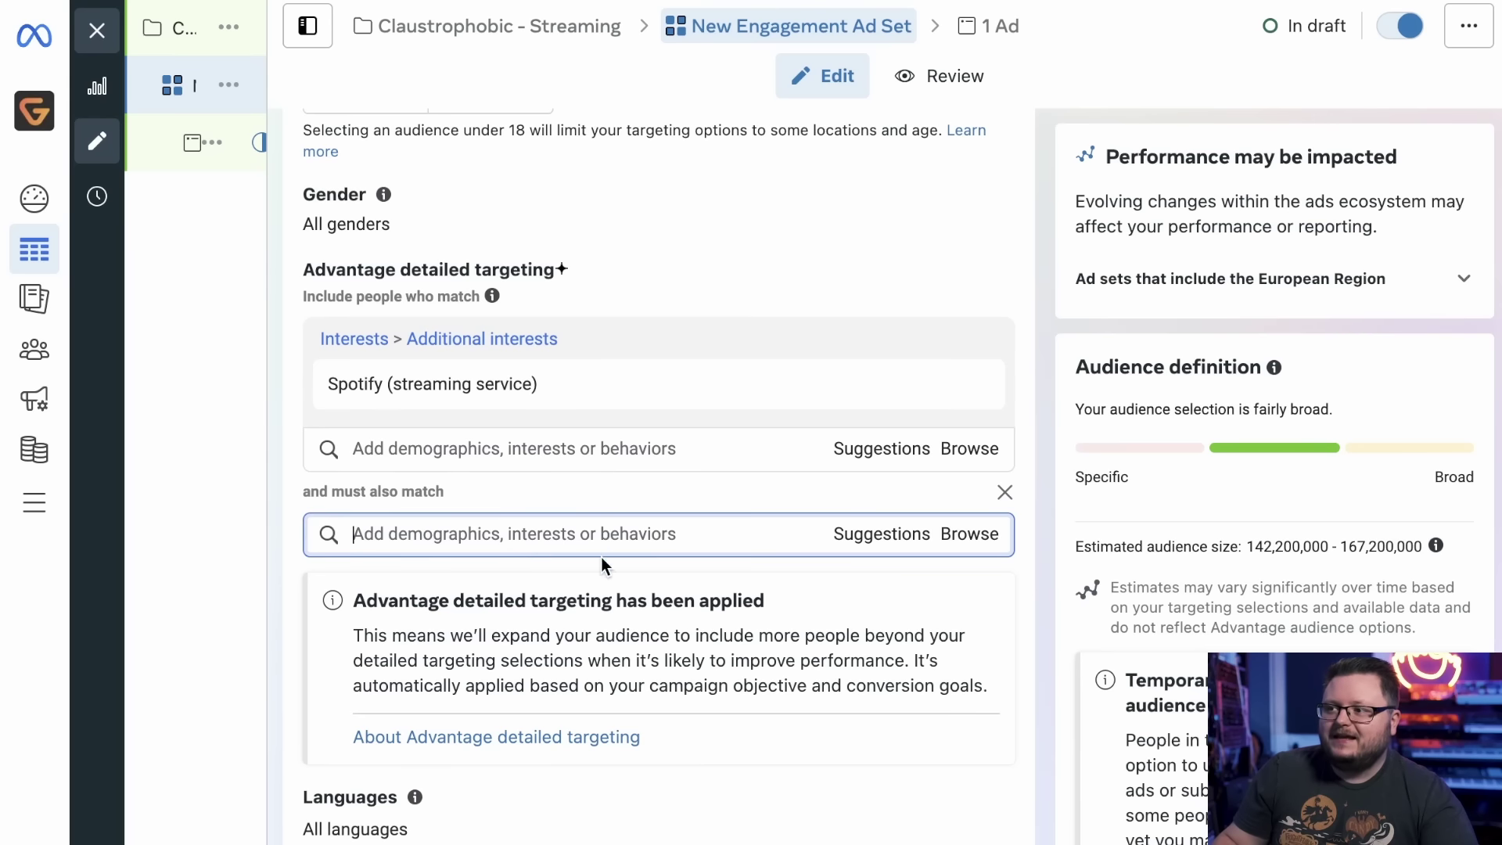
{"action": "mouse_move", "coordinate": [359, 372]}
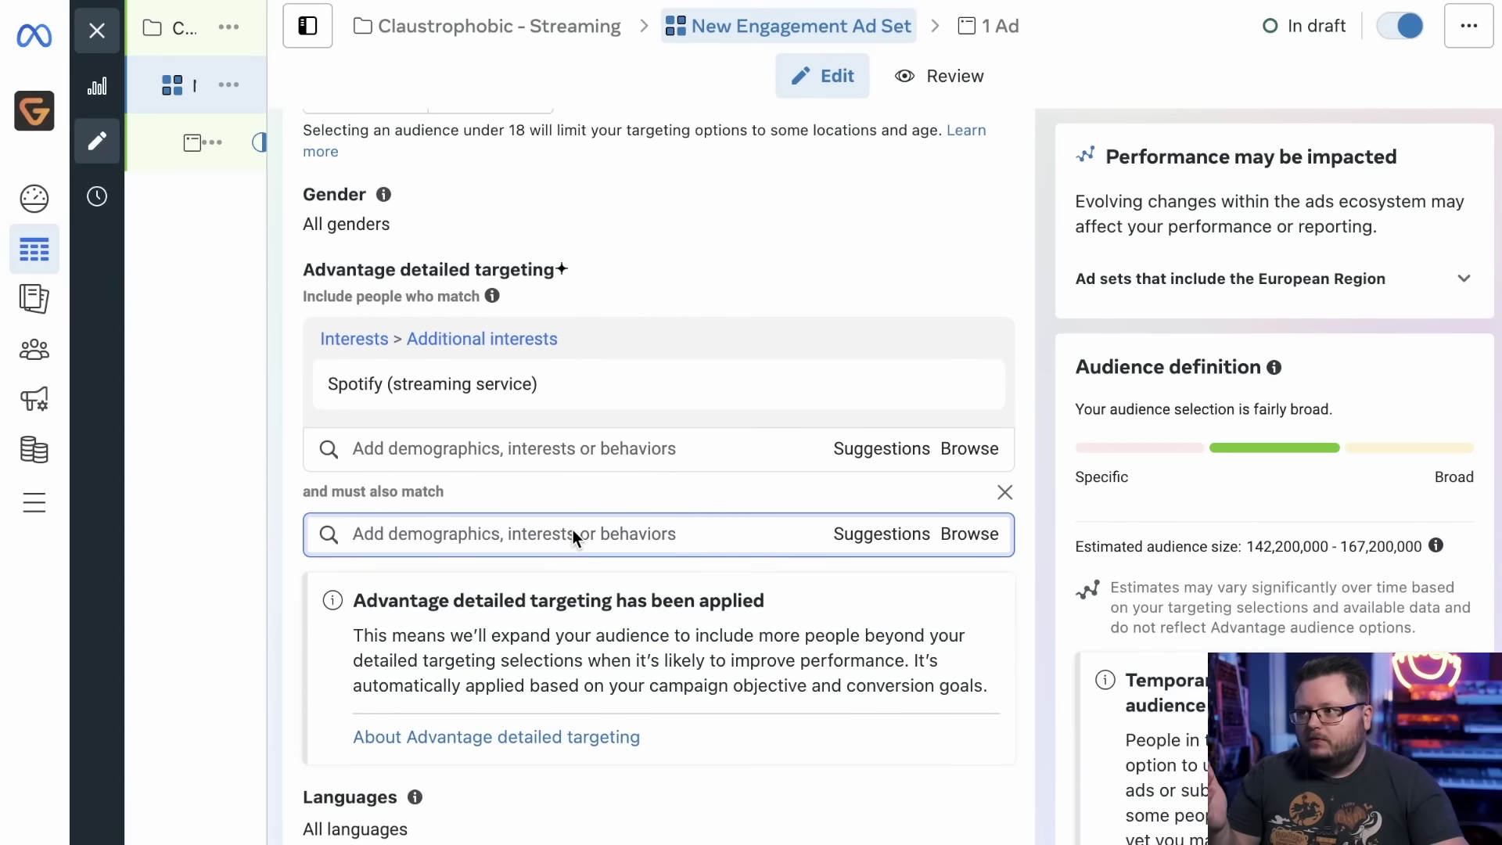
{"action": "left_click", "coordinate": [573, 529]}
{"action": "type", "text": "breaking benjamin"}
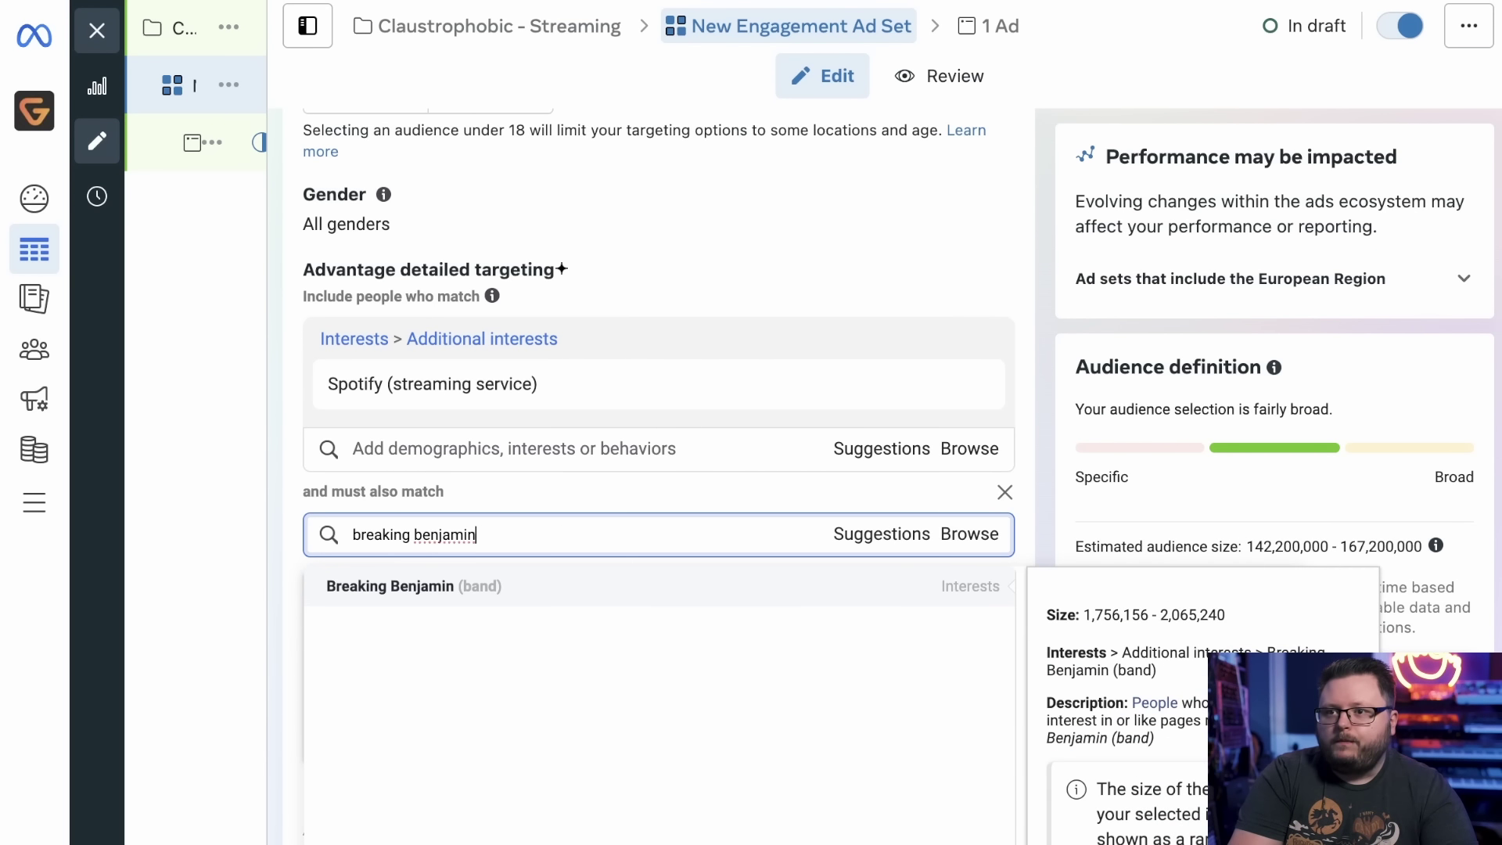
{"action": "key", "text": "Return"}
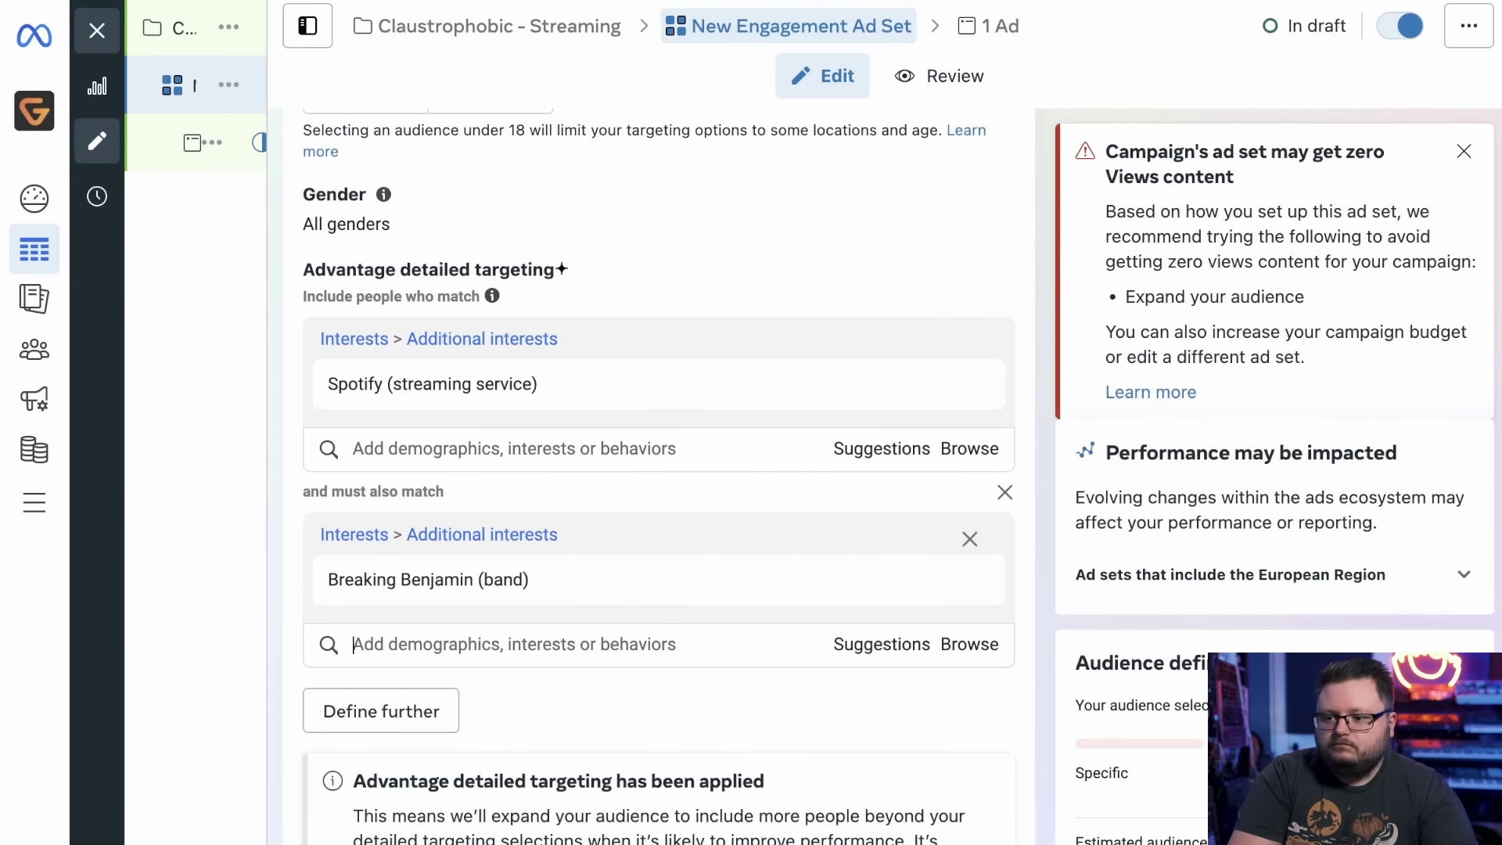
Add the interests Staind (band) and I Prevail to the must-also-match group.
{"action": "type", "text": "staind"}
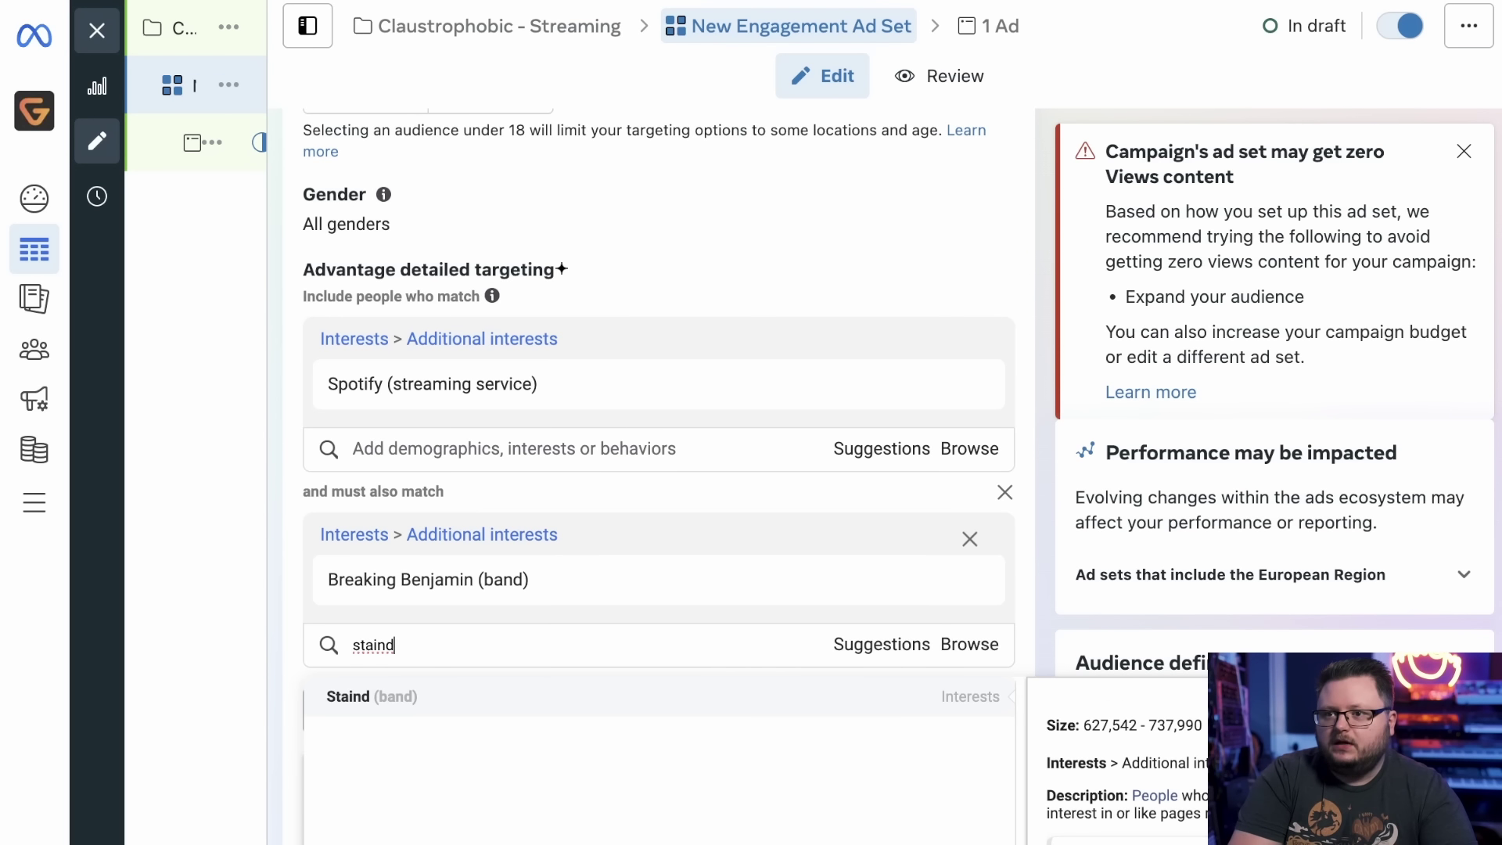
{"action": "key", "text": "Return"}
{"action": "type", "text": "i prevail"}
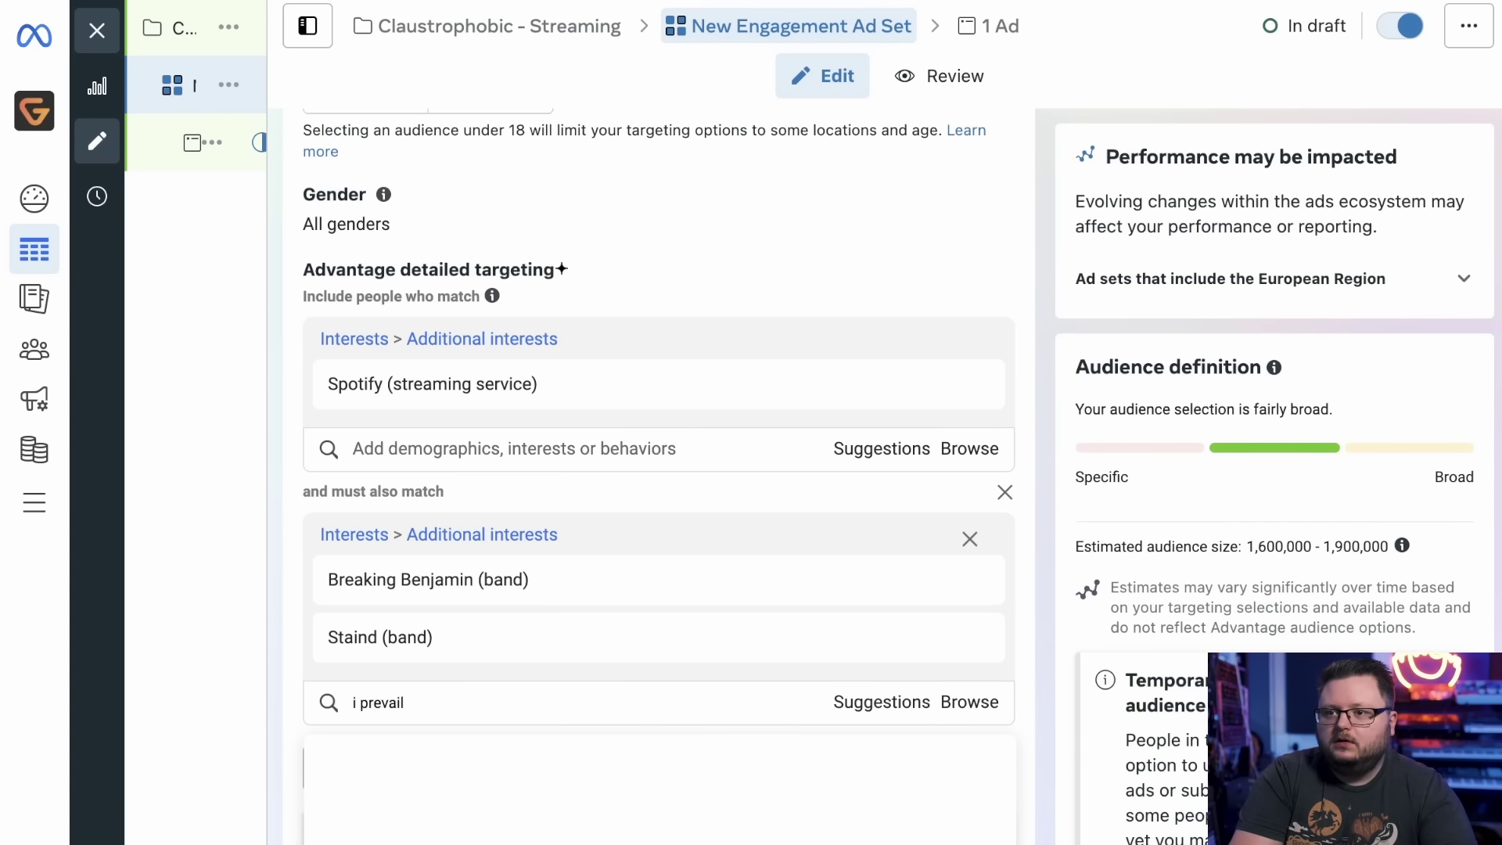
{"action": "key", "text": "Return"}
{"action": "type", "text": "ipre"}
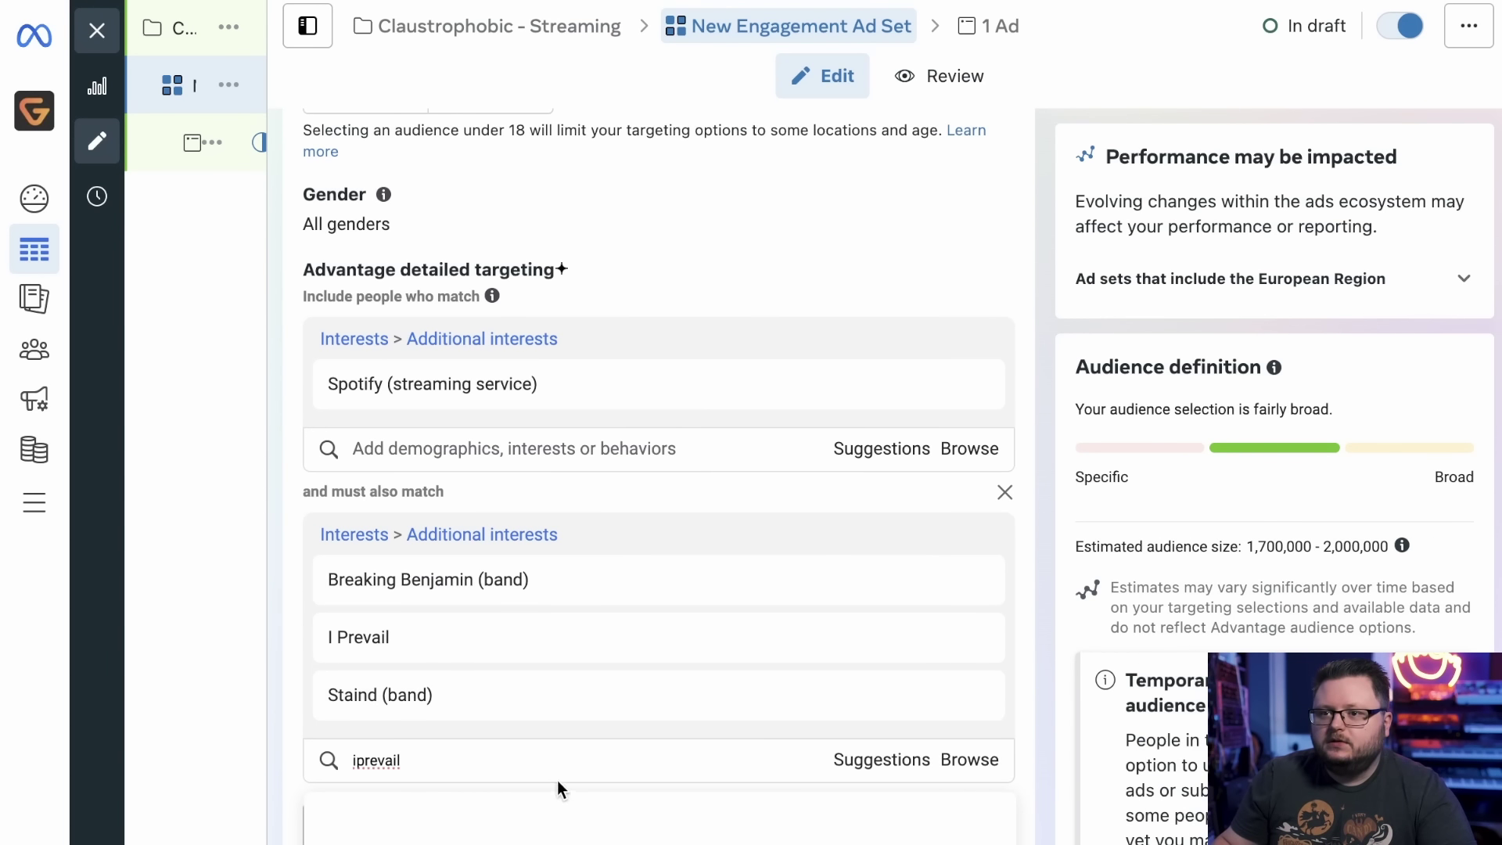
{"action": "left_click", "coordinate": [246, 738]}
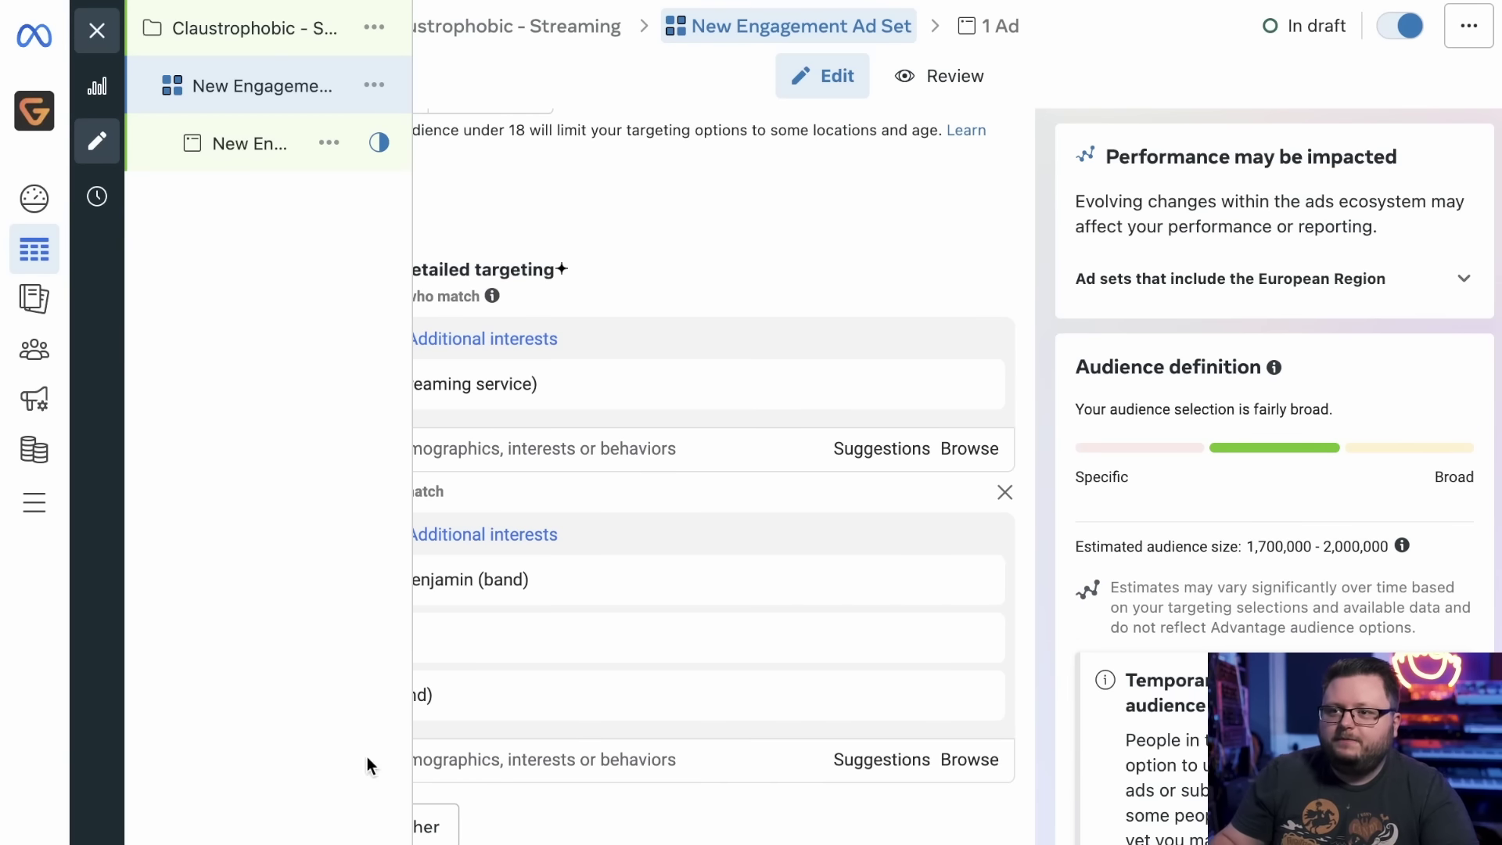
Add the interests Northlane (band) and Tool (band) to the must-also-match group.
{"action": "left_click", "coordinate": [654, 771]}
{"action": "type", "text": "nor"}
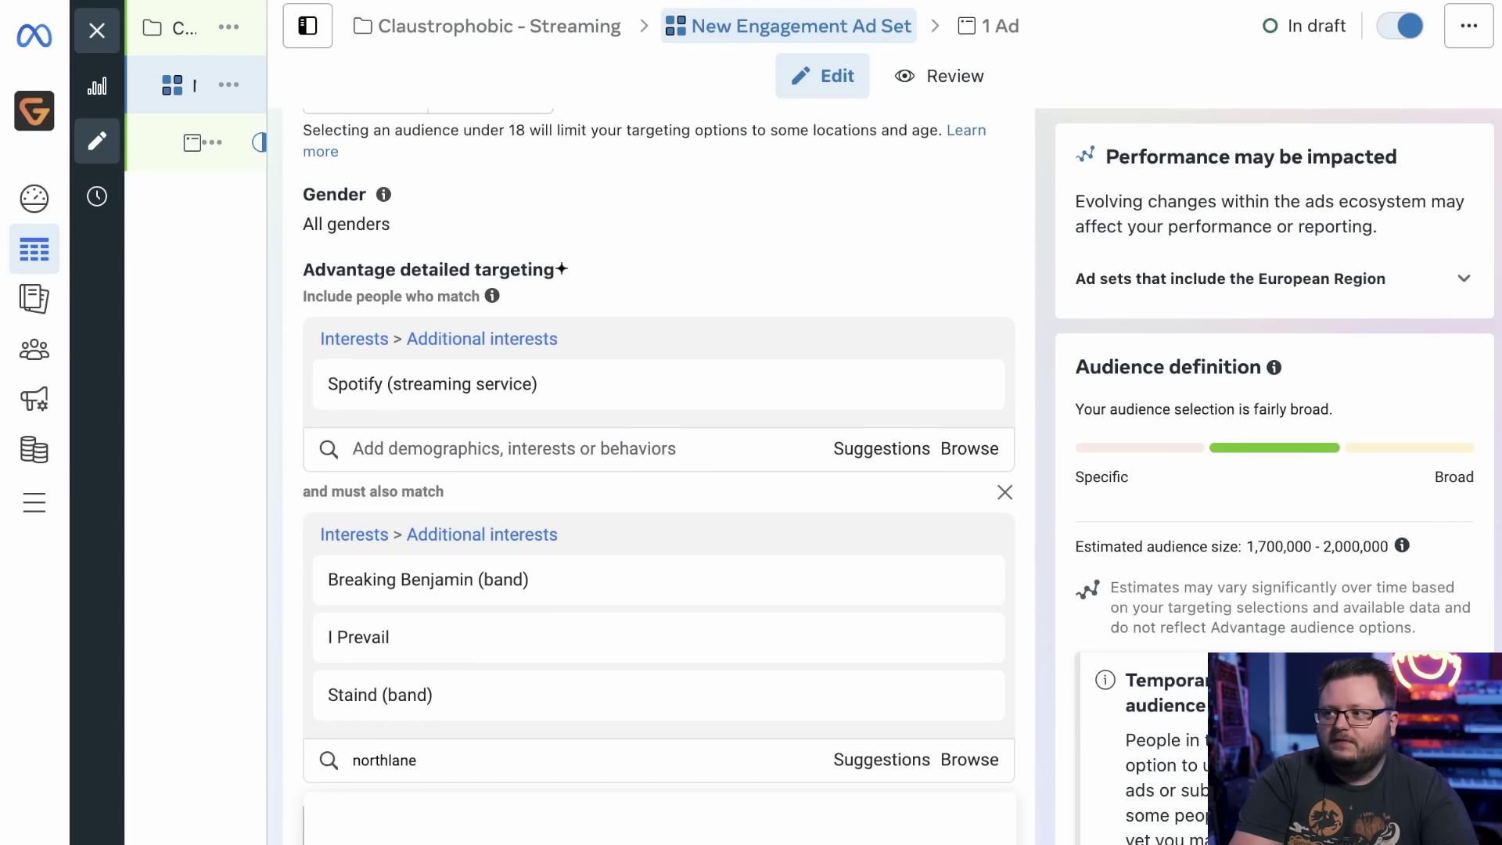
{"action": "type", "text": "thlane"}
{"action": "key", "text": "Return"}
{"action": "type", "text": "tool"}
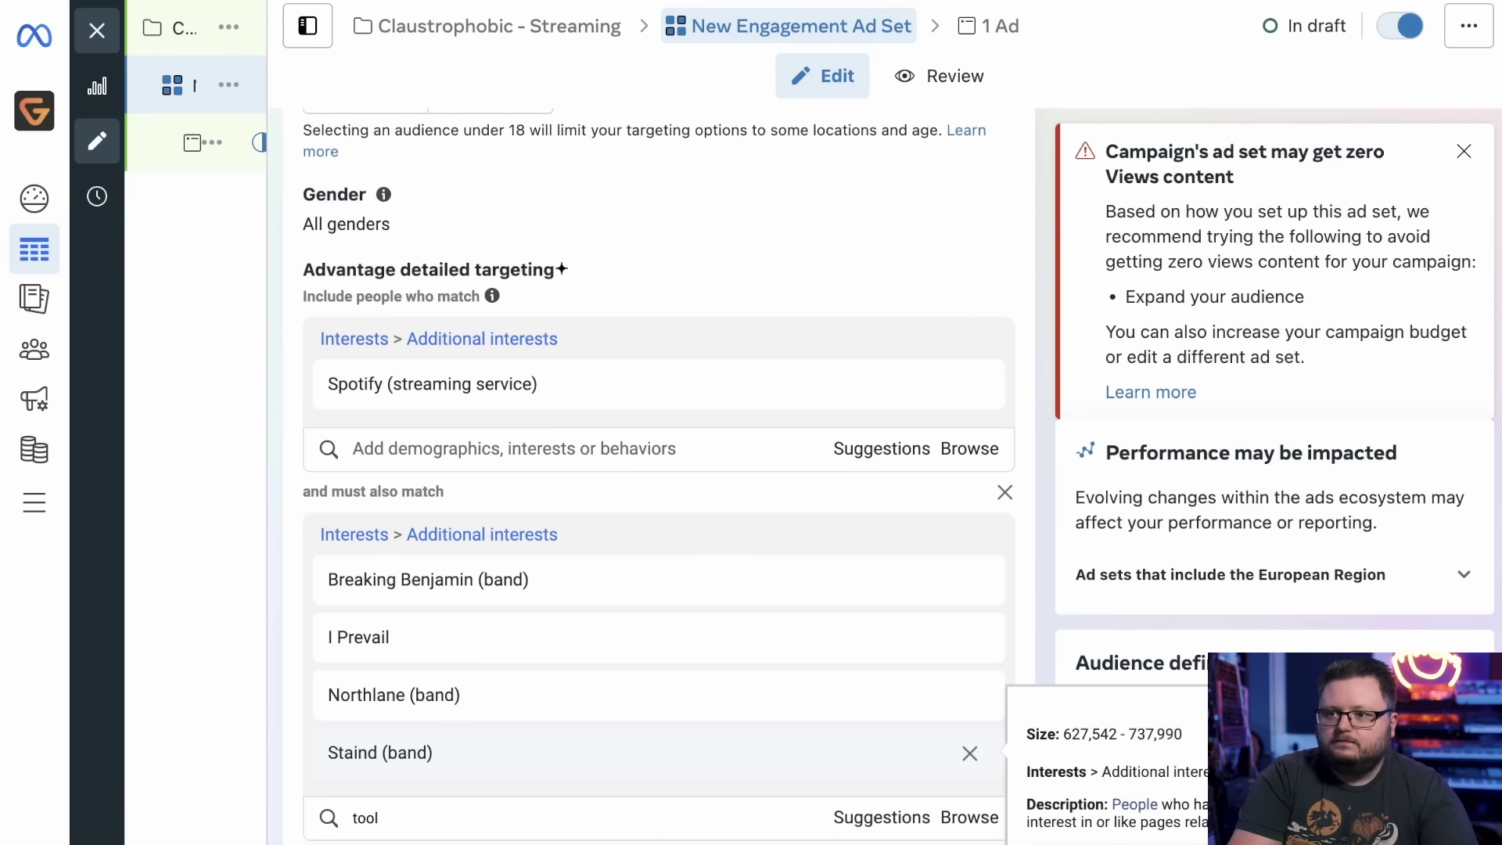
{"action": "key", "text": "Return"}
Add the suggested bands Architects, Asking Alexandria, Bring Me the Horizon, Falling in Reverse and Godsmack to the must-also-match group.
{"action": "scroll", "coordinate": [1050, 468], "scroll_direction": "down", "scroll_amount": 3}
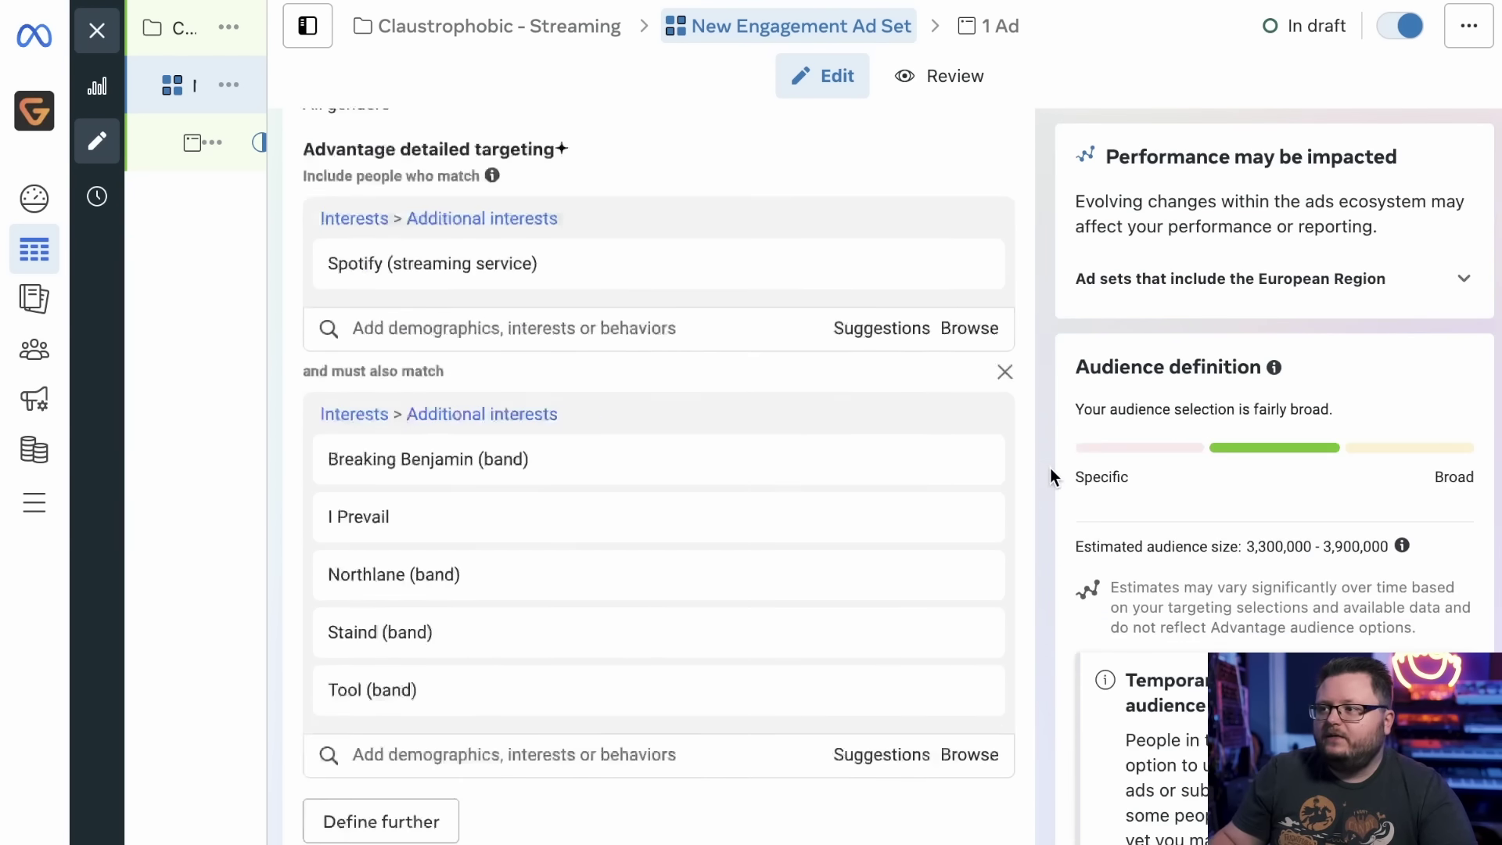
{"action": "left_click", "coordinate": [895, 615]}
{"action": "scroll", "coordinate": [1095, 437], "scroll_direction": "down", "scroll_amount": 3}
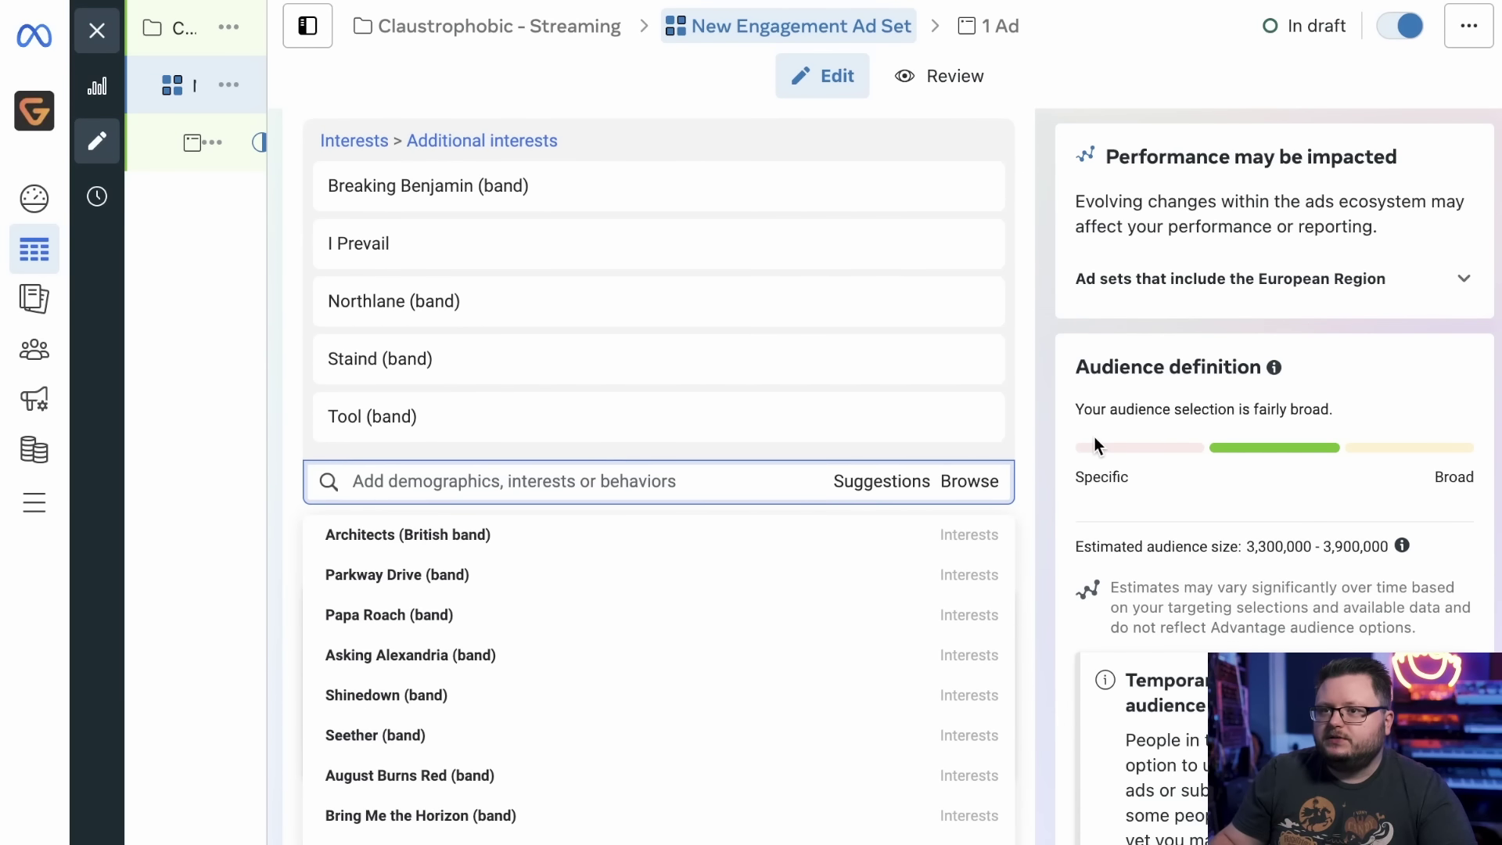
{"action": "scroll", "coordinate": [529, 585], "scroll_direction": "down", "scroll_amount": 3}
{"action": "left_click", "coordinate": [527, 584]}
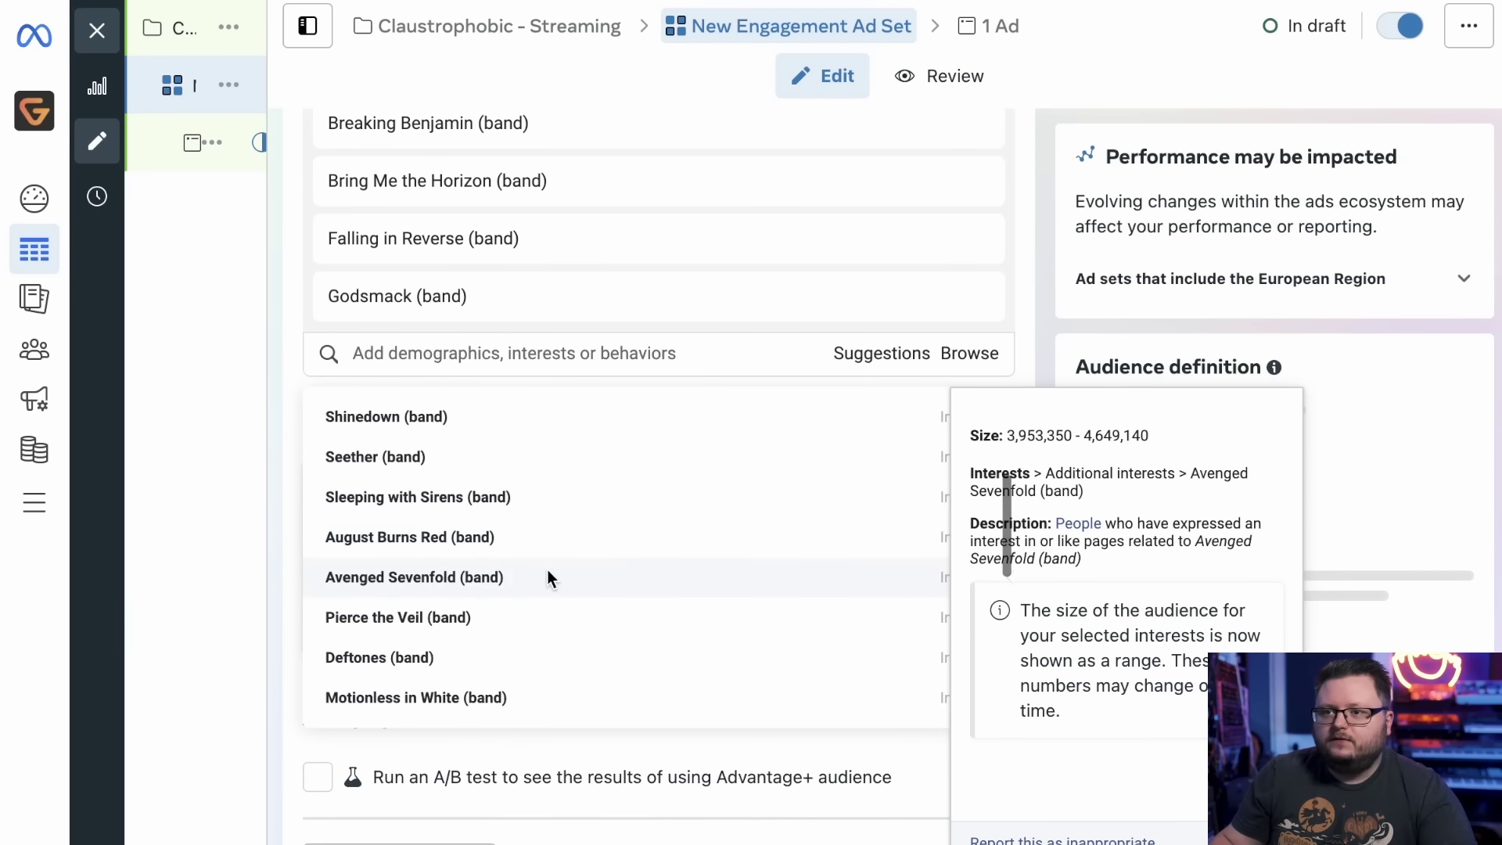
Extend the must-also-match group with the suggested bands Deftones, Motionless in White and Escape the Fate.
{"action": "left_click", "coordinate": [500, 658]}
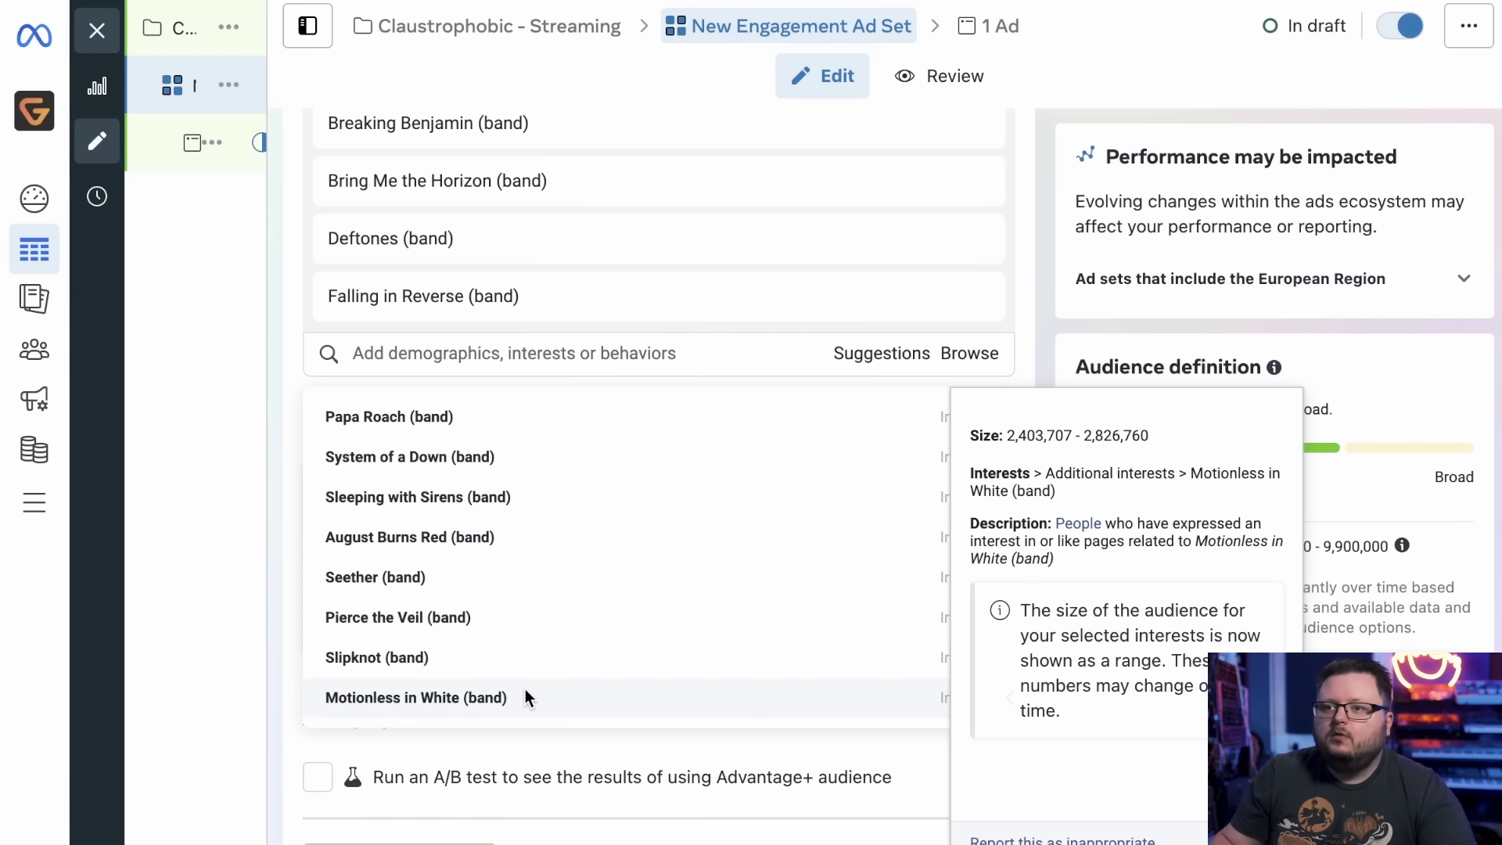
{"action": "left_click", "coordinate": [524, 690]}
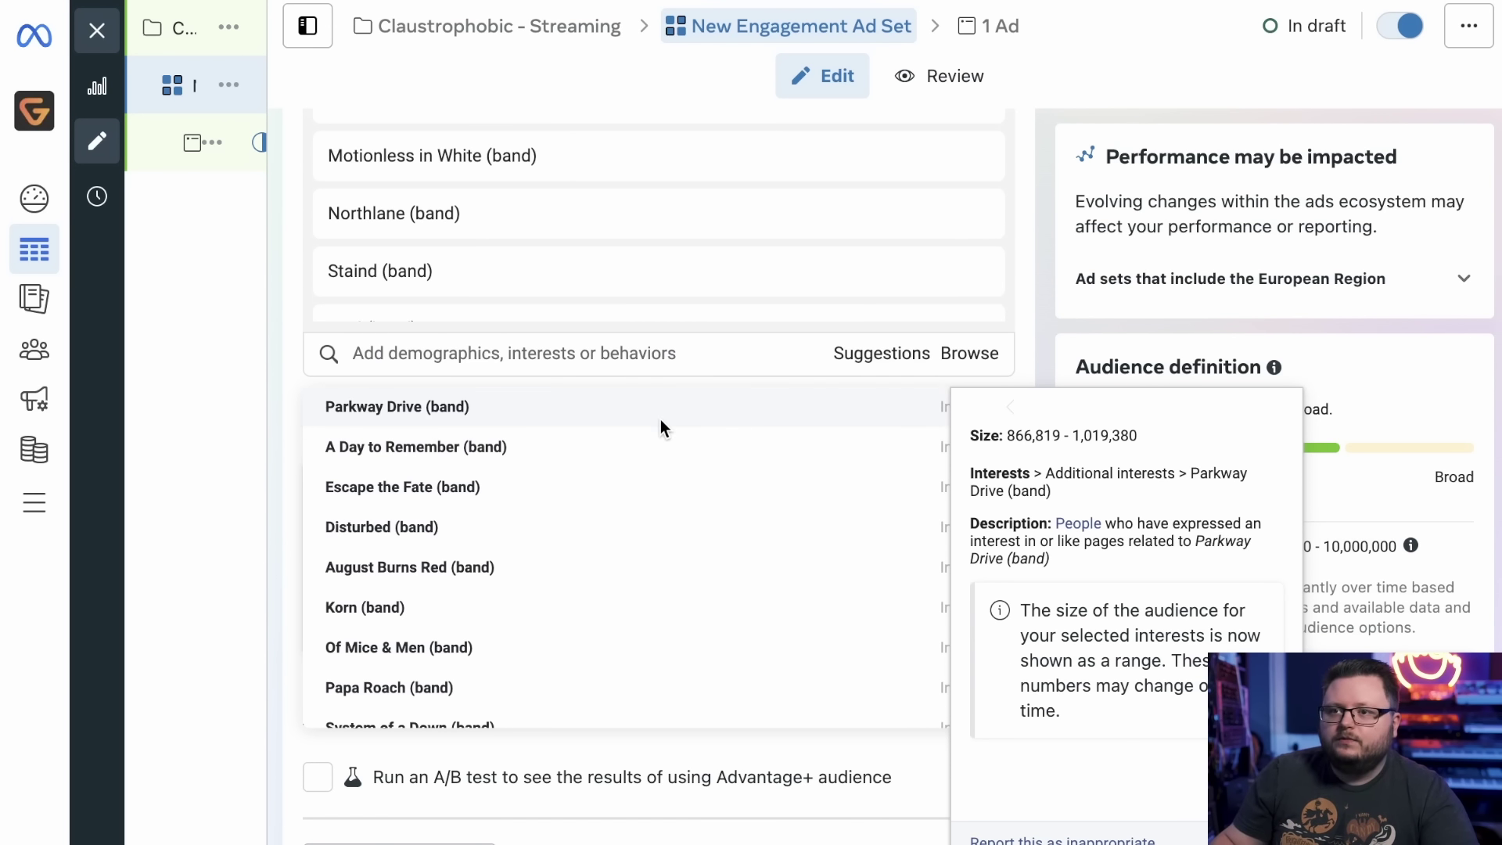
{"action": "left_click", "coordinate": [628, 489]}
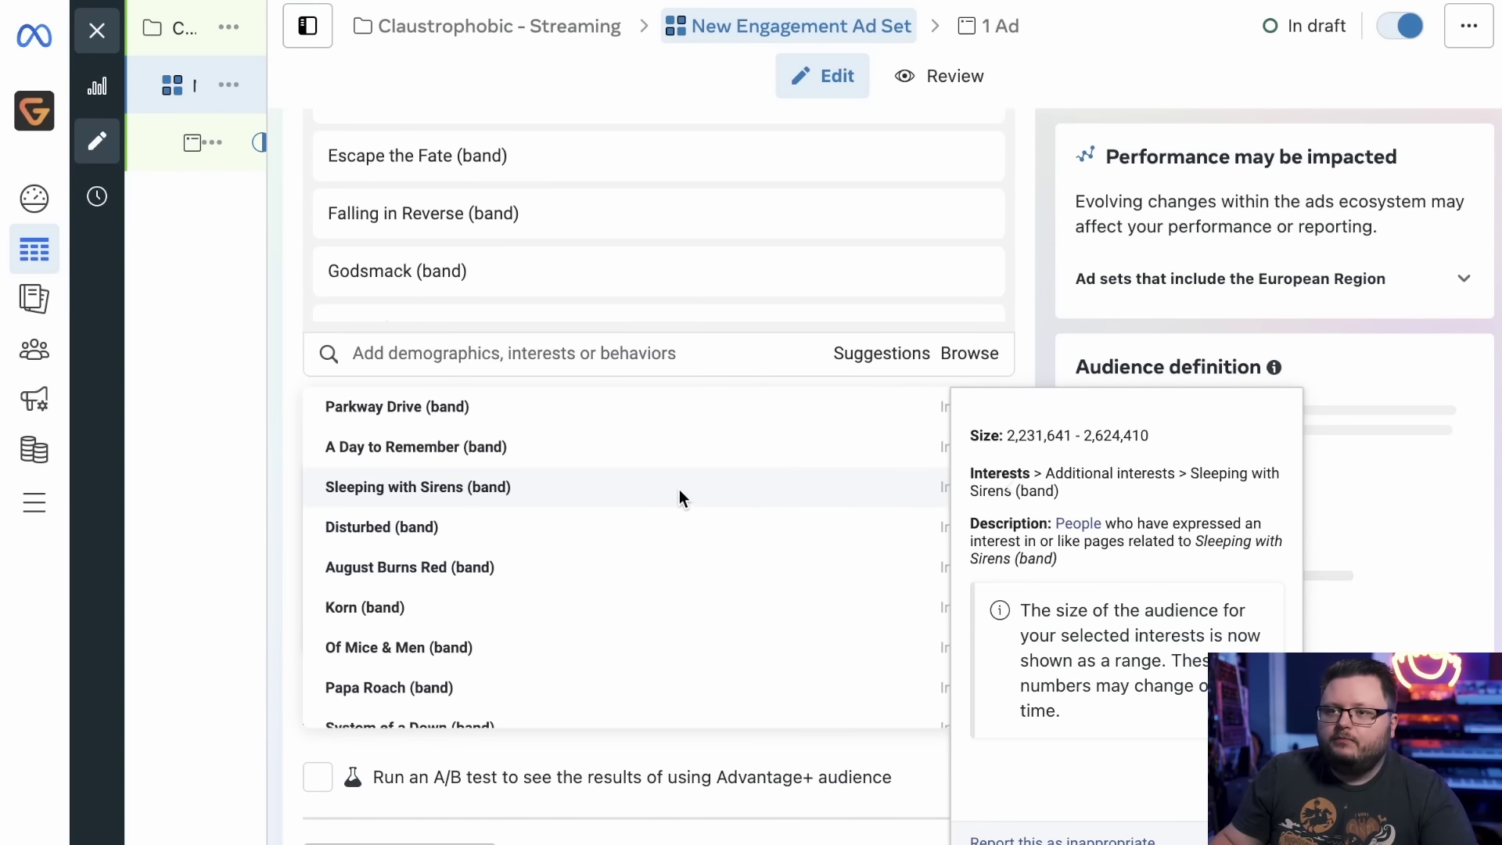
{"action": "scroll", "coordinate": [689, 490], "scroll_direction": "down", "scroll_amount": 5}
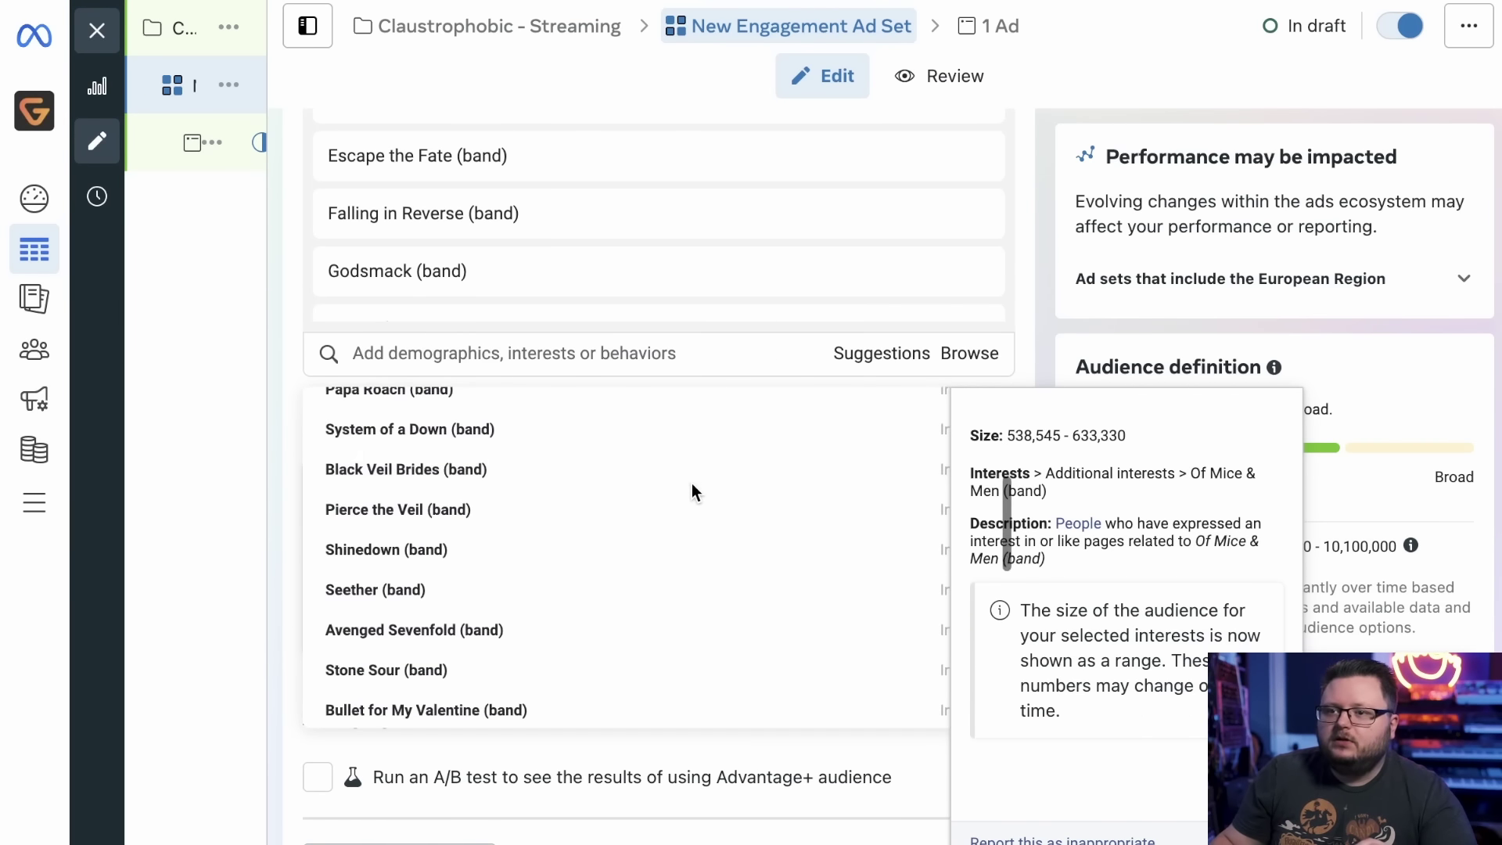
Review the selected band interests and check the estimated audience size in the audience definition.
{"action": "scroll", "coordinate": [1073, 305], "scroll_direction": "up", "scroll_amount": 3}
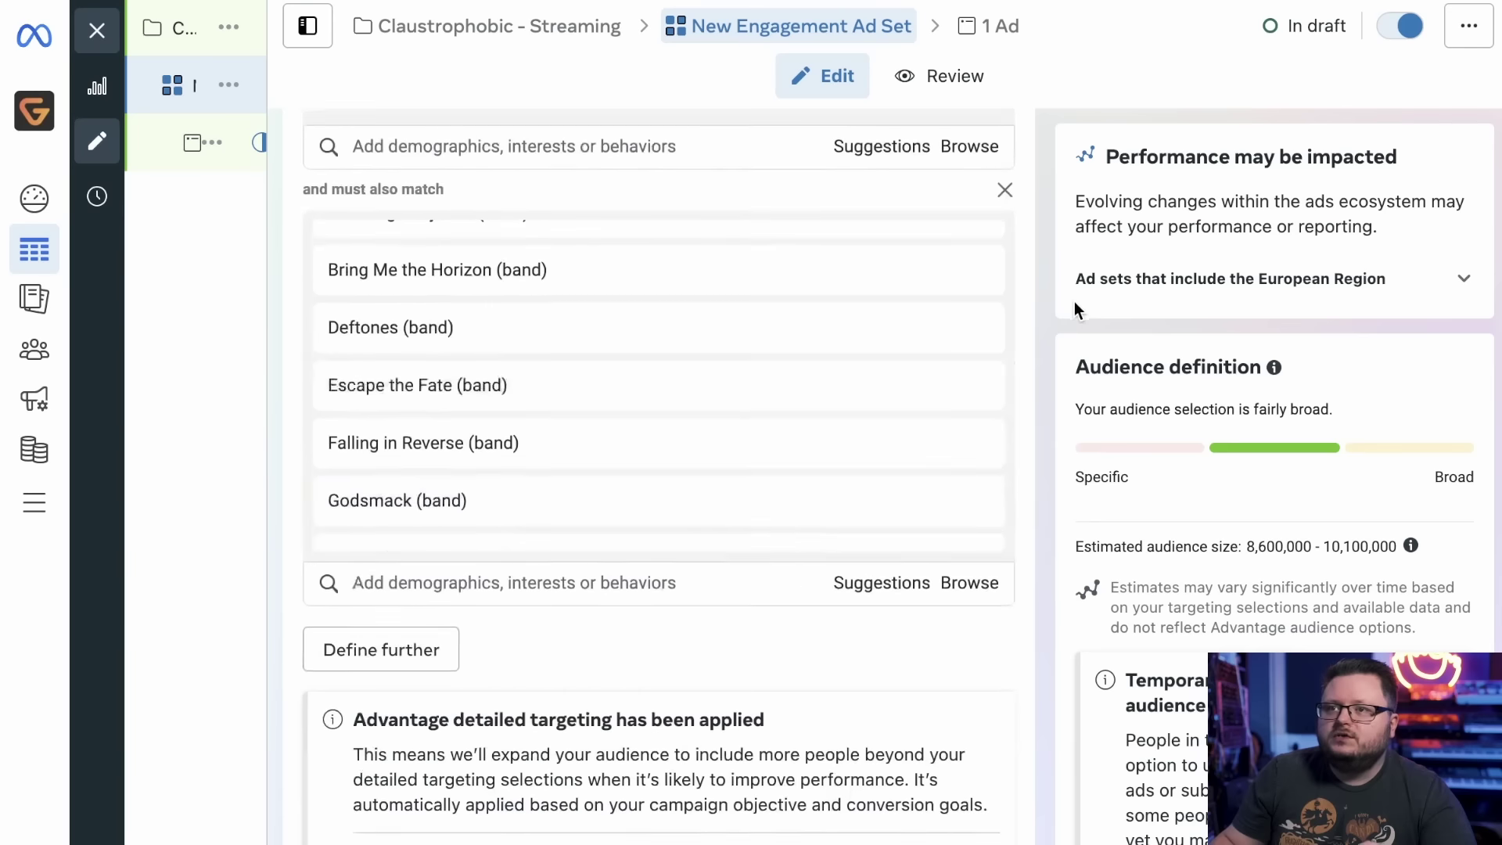
{"action": "scroll", "coordinate": [661, 477], "scroll_direction": "up", "scroll_amount": 3}
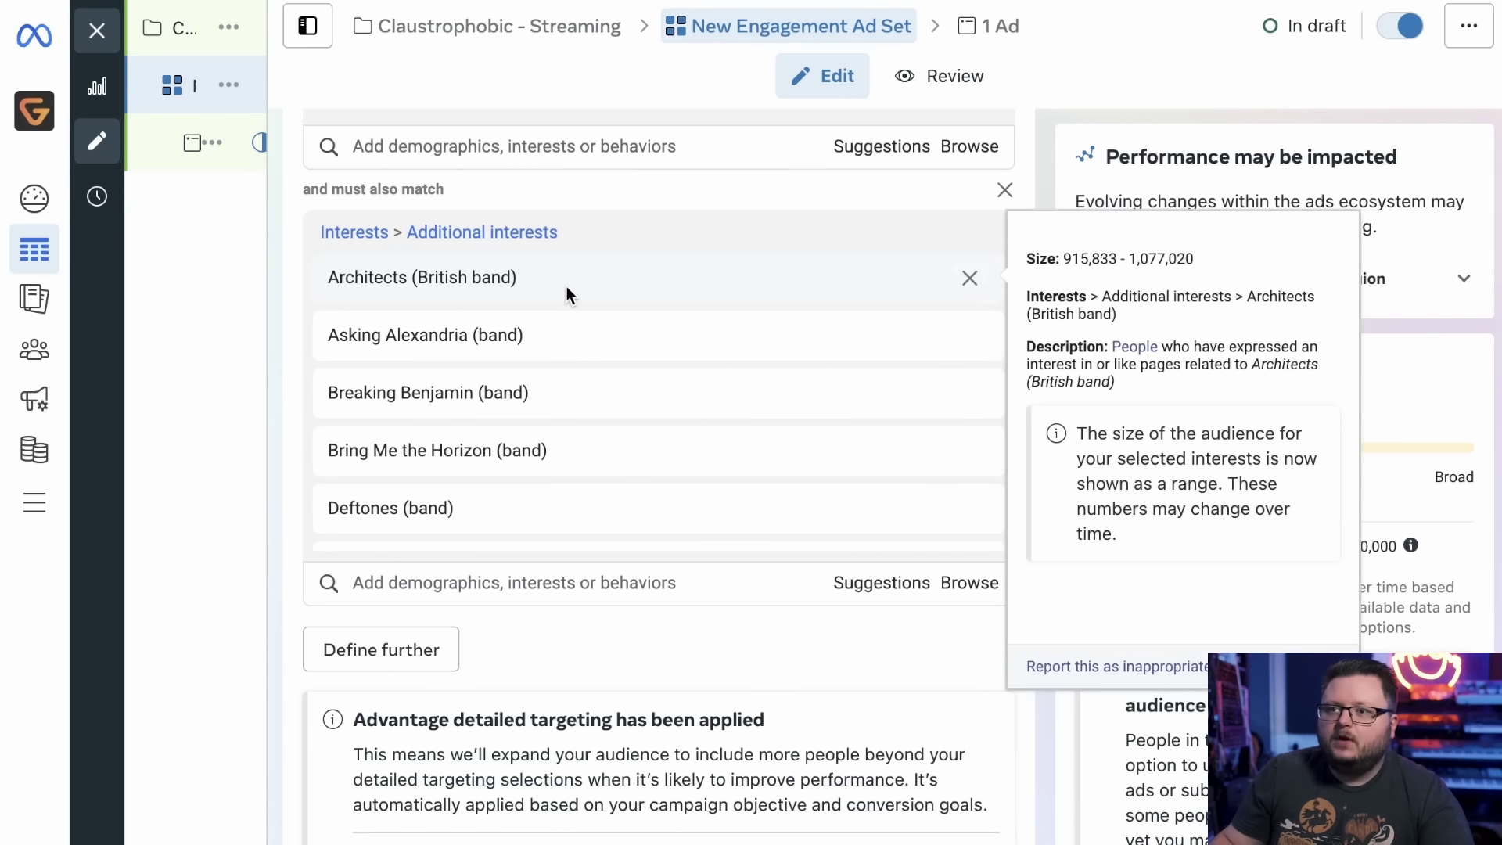
{"action": "scroll", "coordinate": [568, 306], "scroll_direction": "down", "scroll_amount": 1}
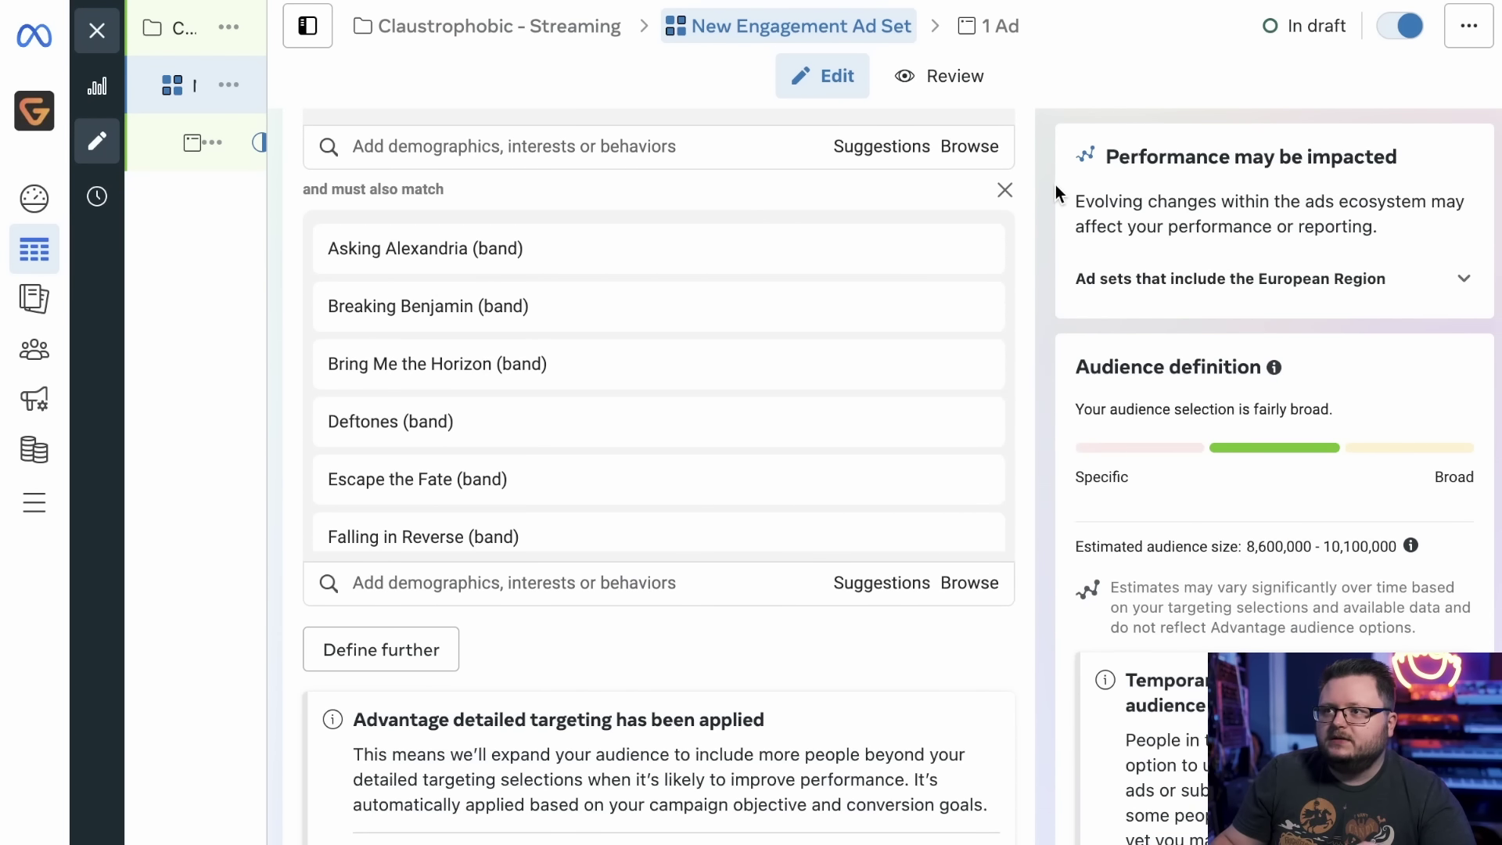
{"action": "scroll", "coordinate": [1055, 184], "scroll_direction": "down", "scroll_amount": 3}
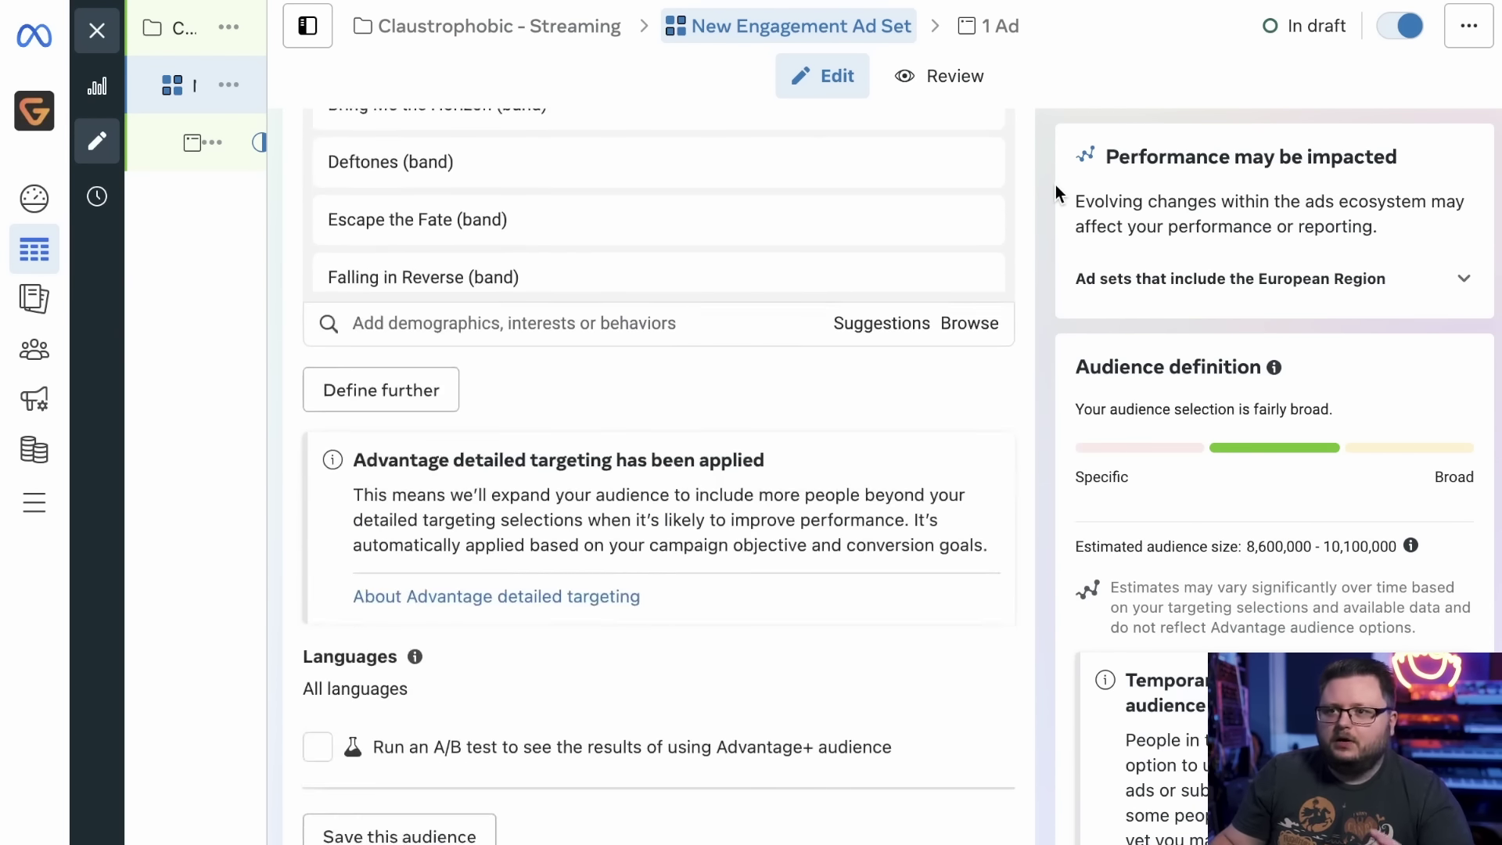
{"action": "scroll", "coordinate": [1055, 185], "scroll_direction": "up", "scroll_amount": 7}
{"action": "scroll", "coordinate": [1054, 185], "scroll_direction": "down", "scroll_amount": 1}
{"action": "left_click_drag", "start_coordinate": [1244, 549], "coordinate": [1410, 548]}
{"action": "mouse_move", "coordinate": [1401, 556]}
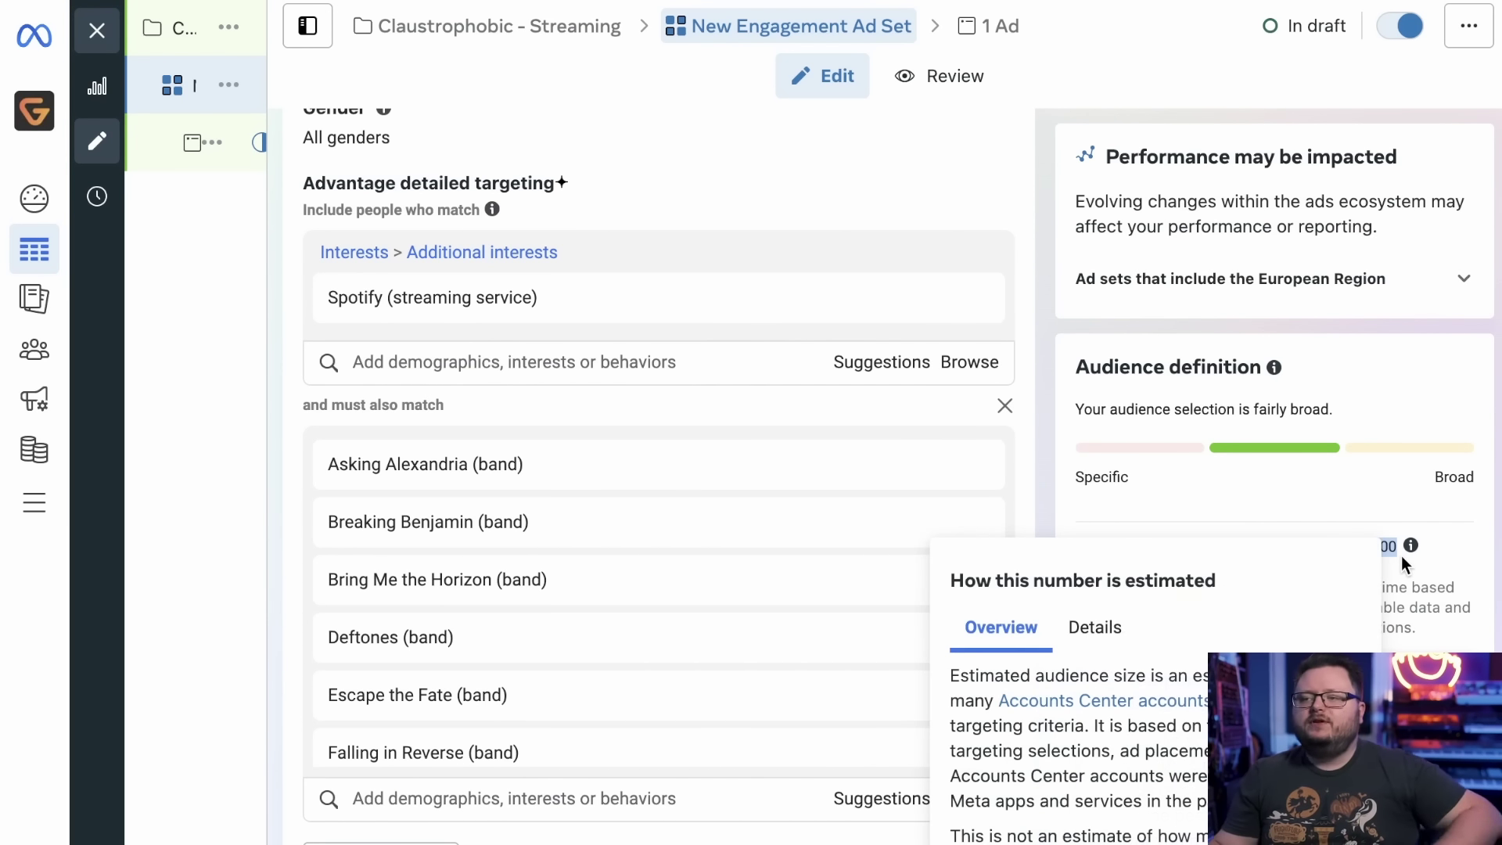
{"action": "left_click", "coordinate": [1453, 600]}
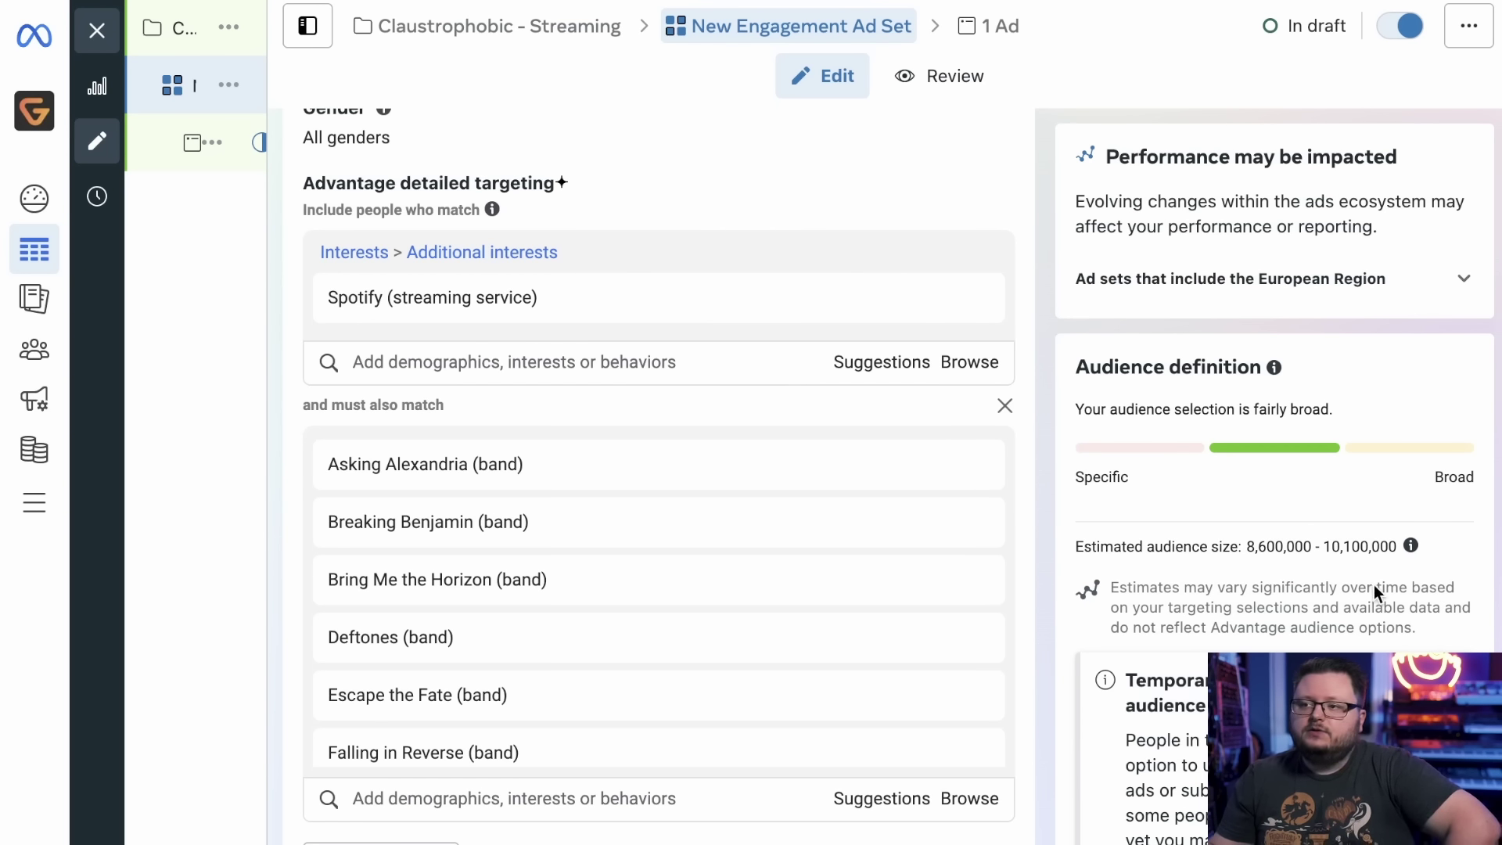
{"action": "left_click_drag", "start_coordinate": [1246, 548], "coordinate": [1401, 549]}
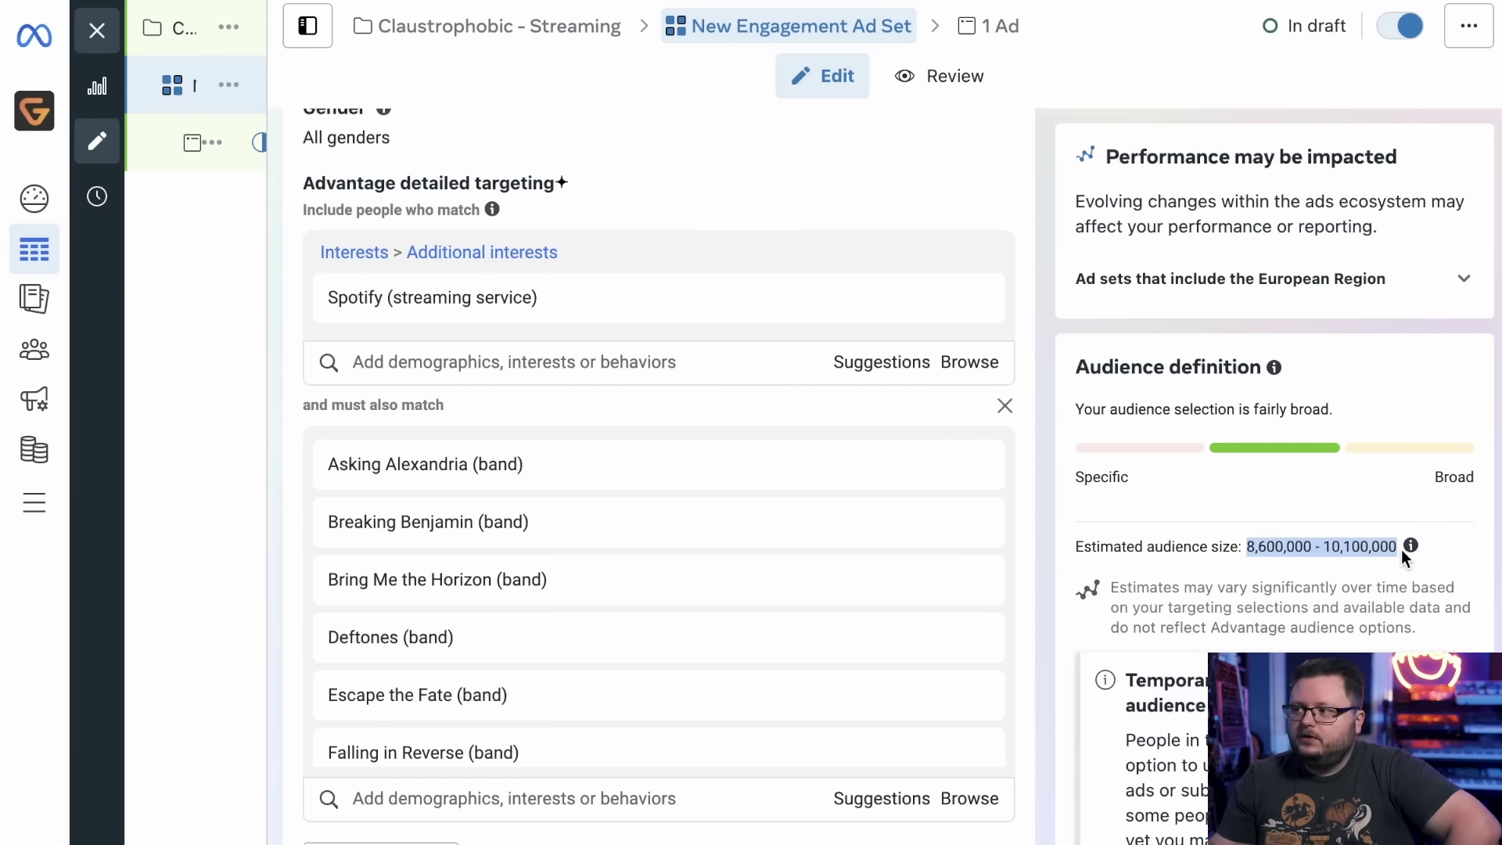
{"action": "left_click", "coordinate": [1405, 616]}
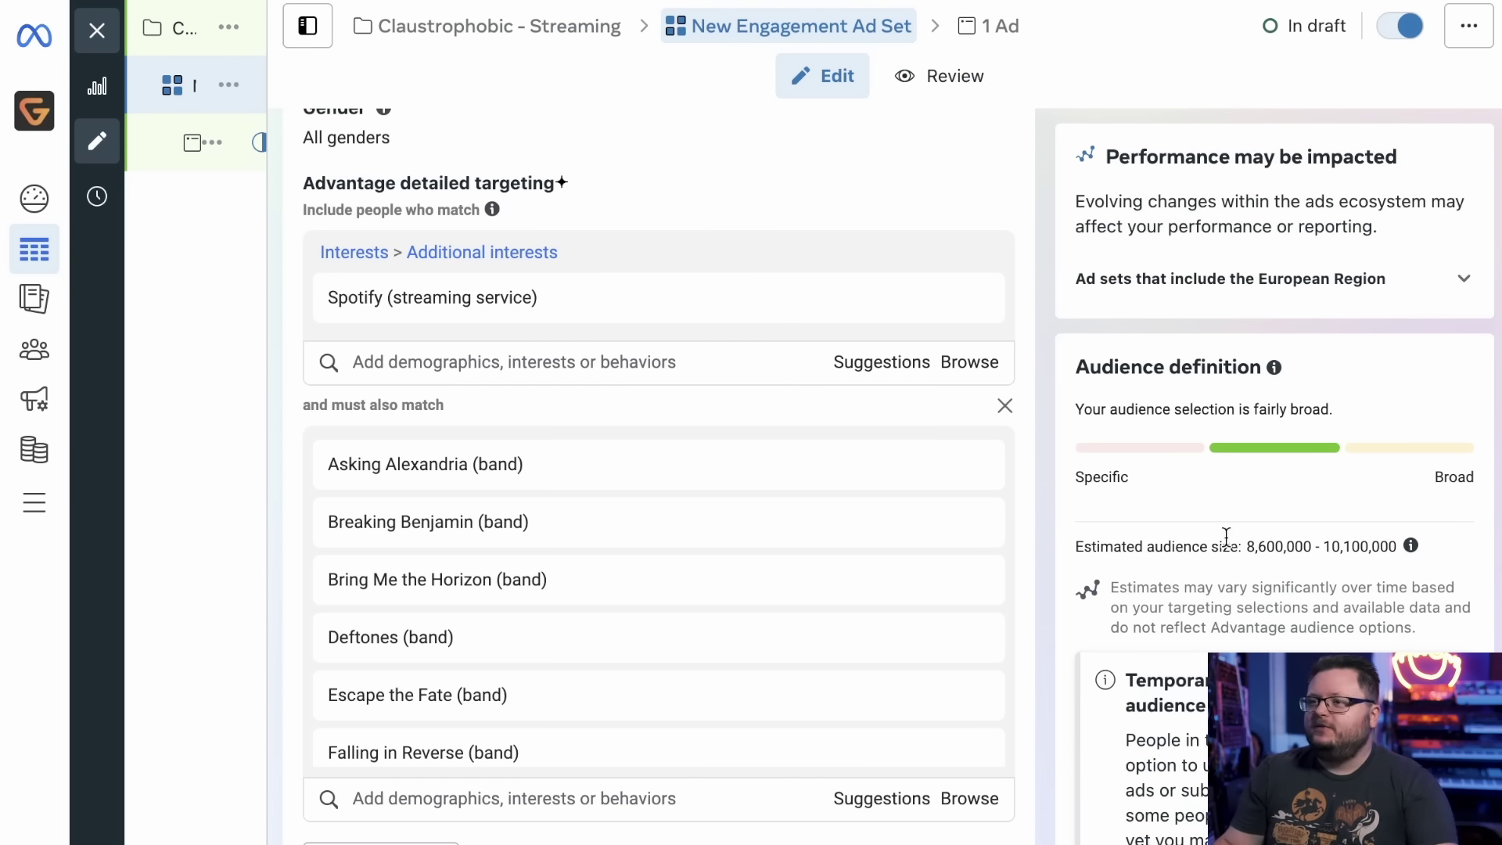
Switch the ad set to manual placements and deselect the Facebook, Audience Network and Messenger platforms, leaving only Instagram.
{"action": "scroll", "coordinate": [1065, 539], "scroll_direction": "down", "scroll_amount": 5}
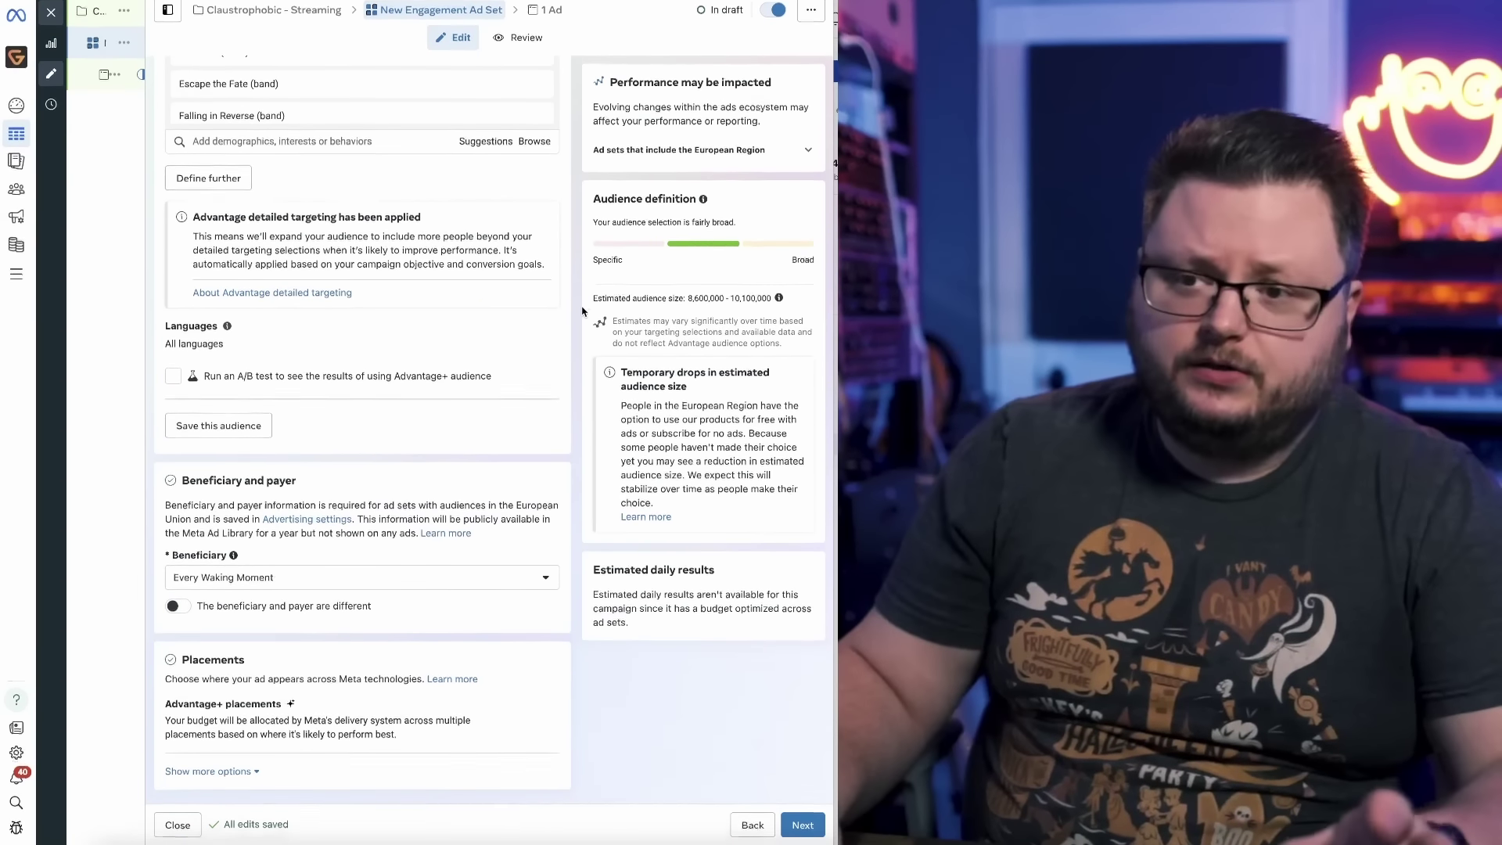
{"action": "left_click", "coordinate": [537, 708]}
{"action": "scroll", "coordinate": [617, 564], "scroll_direction": "down", "scroll_amount": 1}
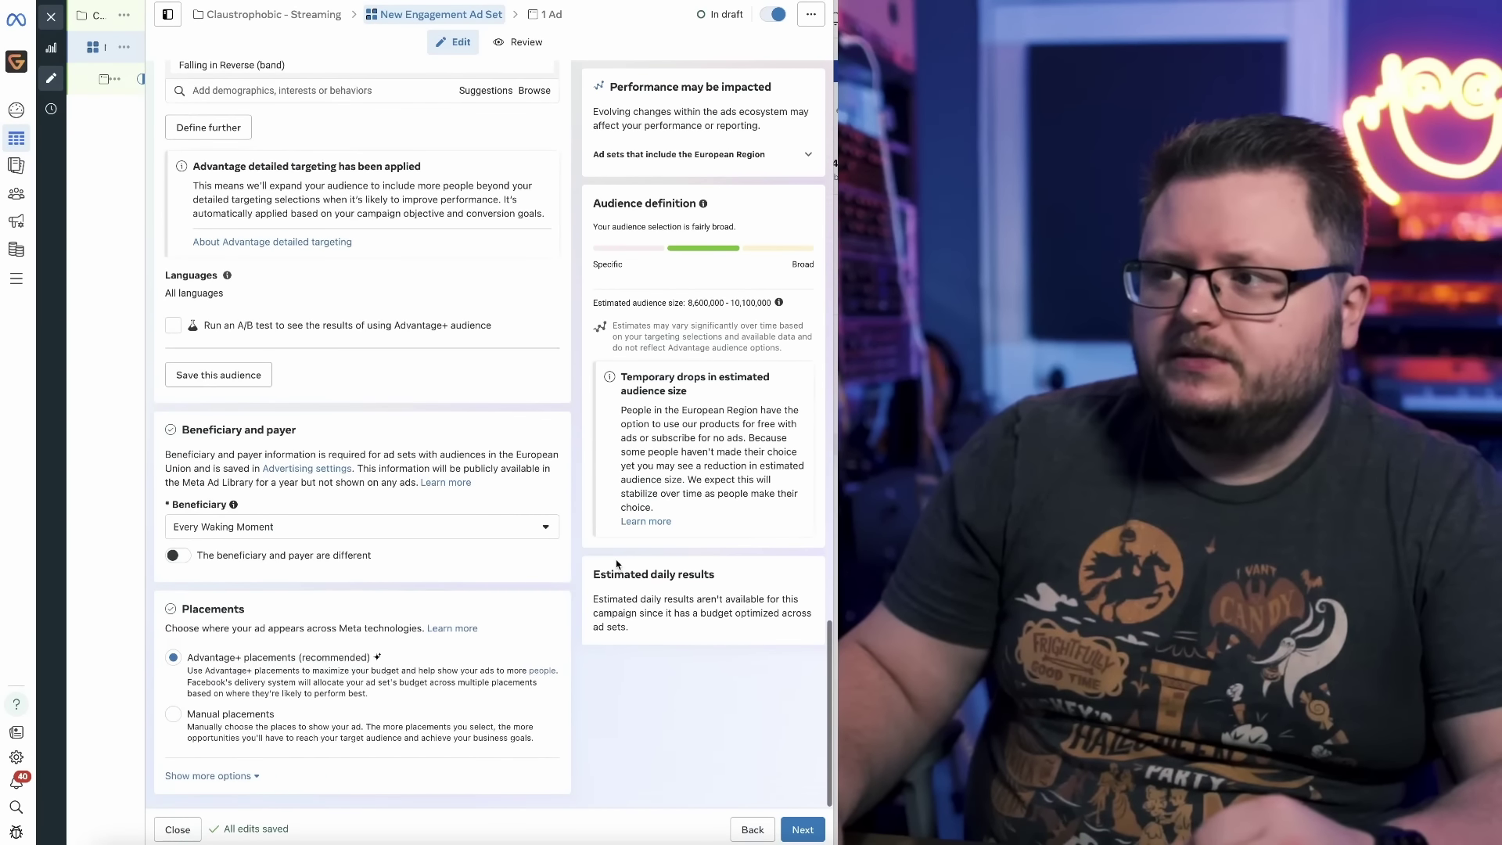
{"action": "key", "text": "Down"}
{"action": "scroll", "coordinate": [581, 559], "scroll_direction": "down", "scroll_amount": 5}
{"action": "scroll", "coordinate": [581, 558], "scroll_direction": "down", "scroll_amount": 3}
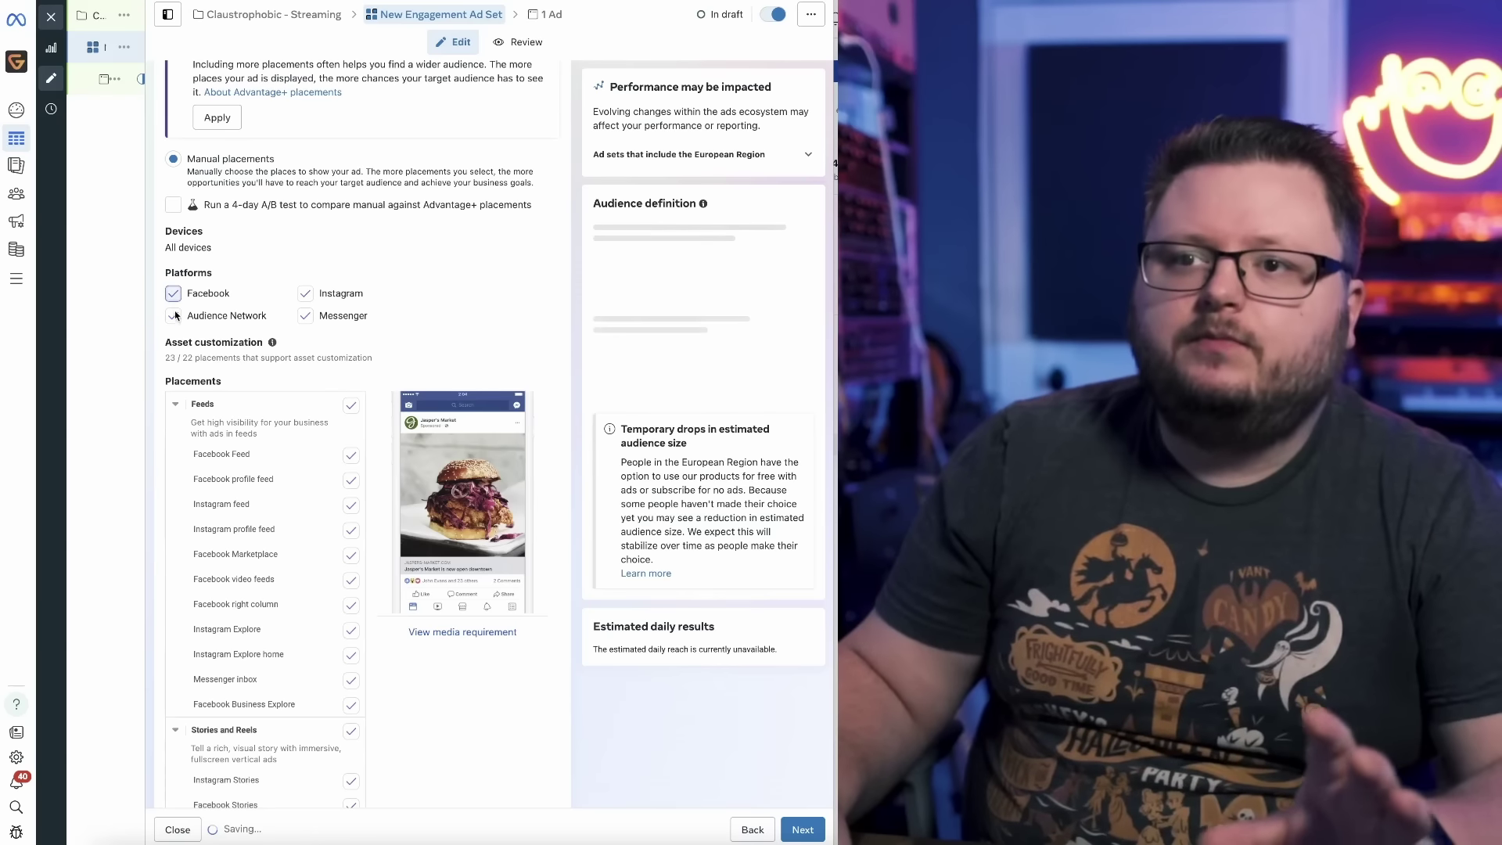
{"action": "left_click", "coordinate": [173, 293]}
{"action": "left_click", "coordinate": [305, 315]}
Deselect the Instagram profile feed, Instagram Explore home, Instagram profile reels and Instagram search results placements.
{"action": "scroll", "coordinate": [585, 321], "scroll_direction": "down", "scroll_amount": 1}
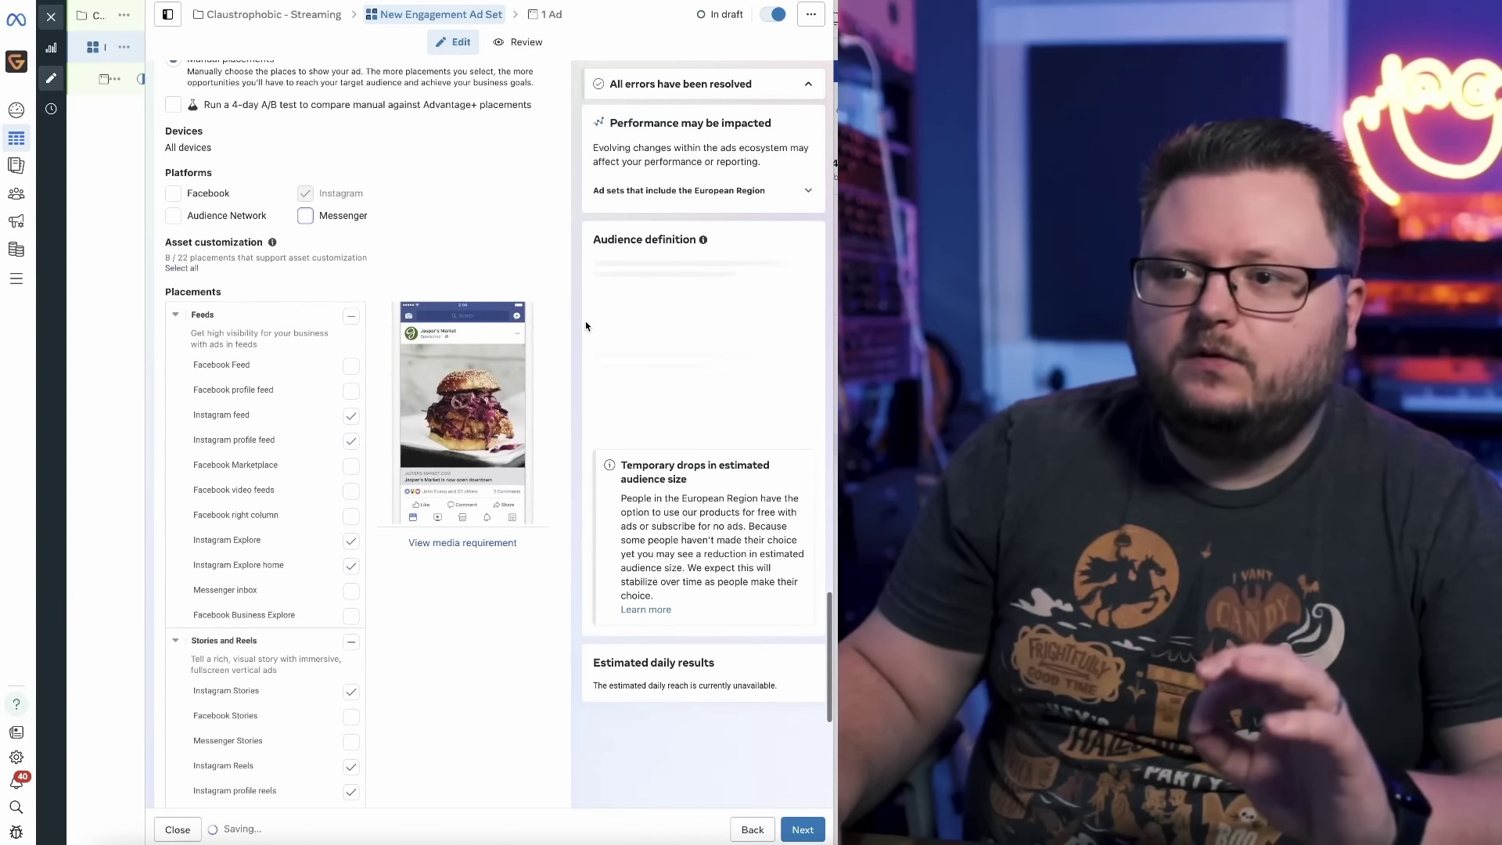
{"action": "scroll", "coordinate": [352, 337], "scroll_direction": "down", "scroll_amount": 1}
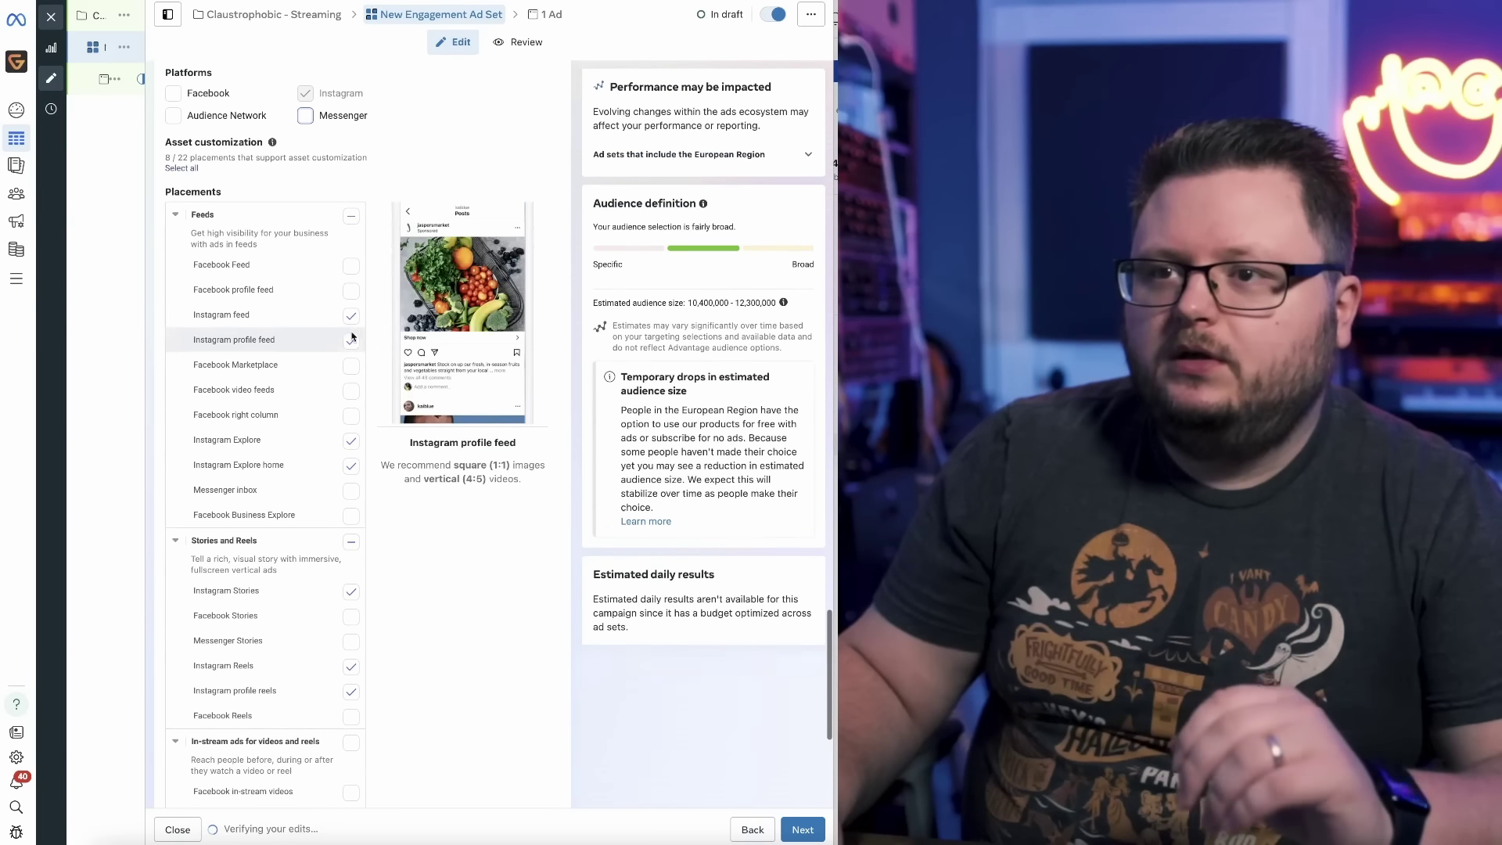
{"action": "left_click", "coordinate": [350, 466]}
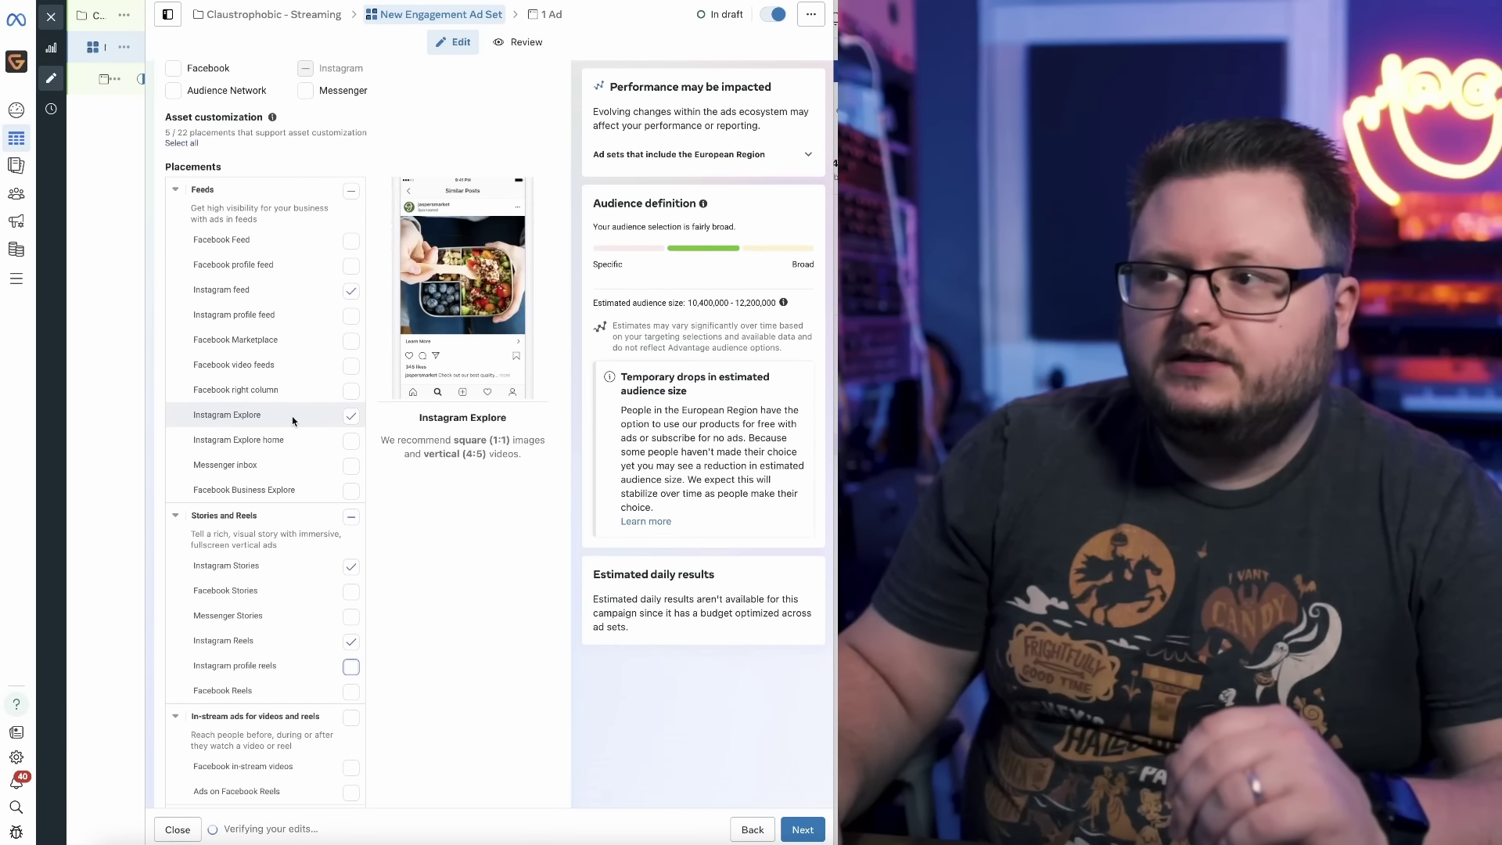
{"action": "scroll", "coordinate": [446, 625], "scroll_direction": "down", "scroll_amount": 3}
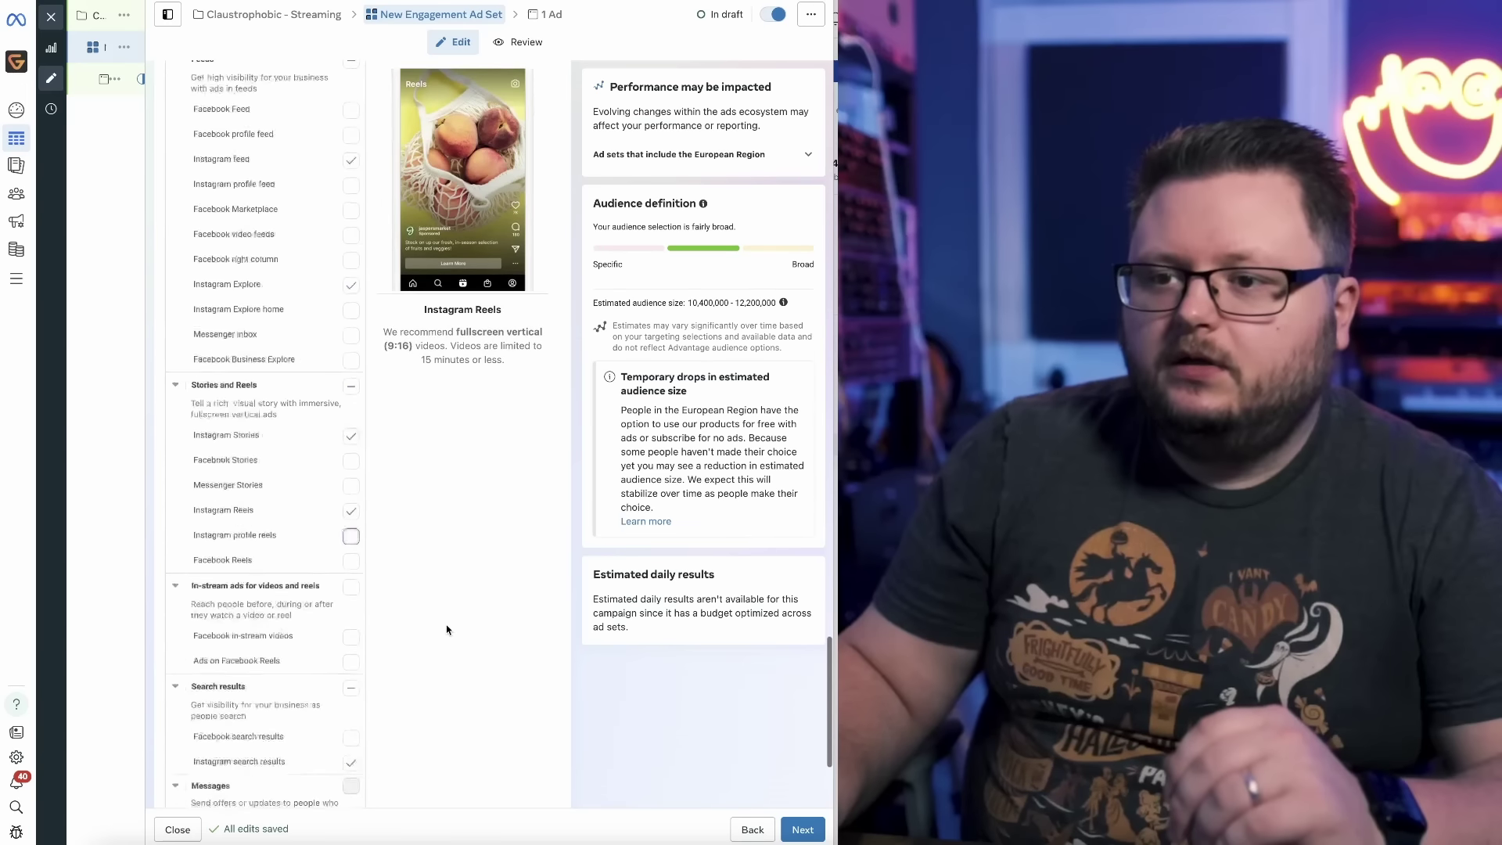
{"action": "left_click", "coordinate": [350, 635]}
{"action": "scroll", "coordinate": [313, 642], "scroll_direction": "up", "scroll_amount": 4}
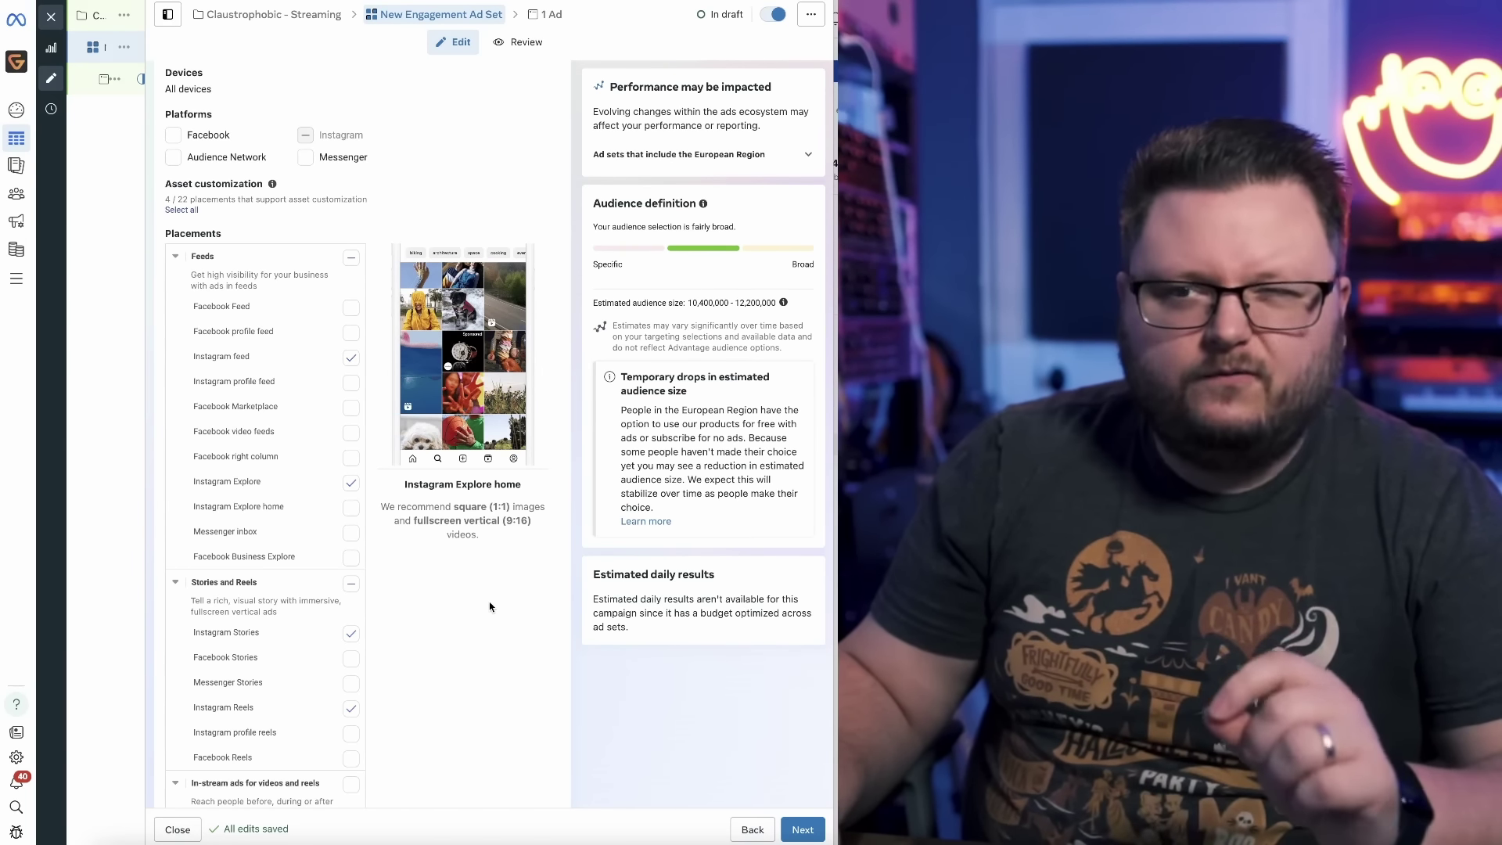
Rename the ad set as "Tier 1/2 - IG - Artist Group 1".
{"action": "scroll", "coordinate": [490, 607], "scroll_direction": "up", "scroll_amount": 1}
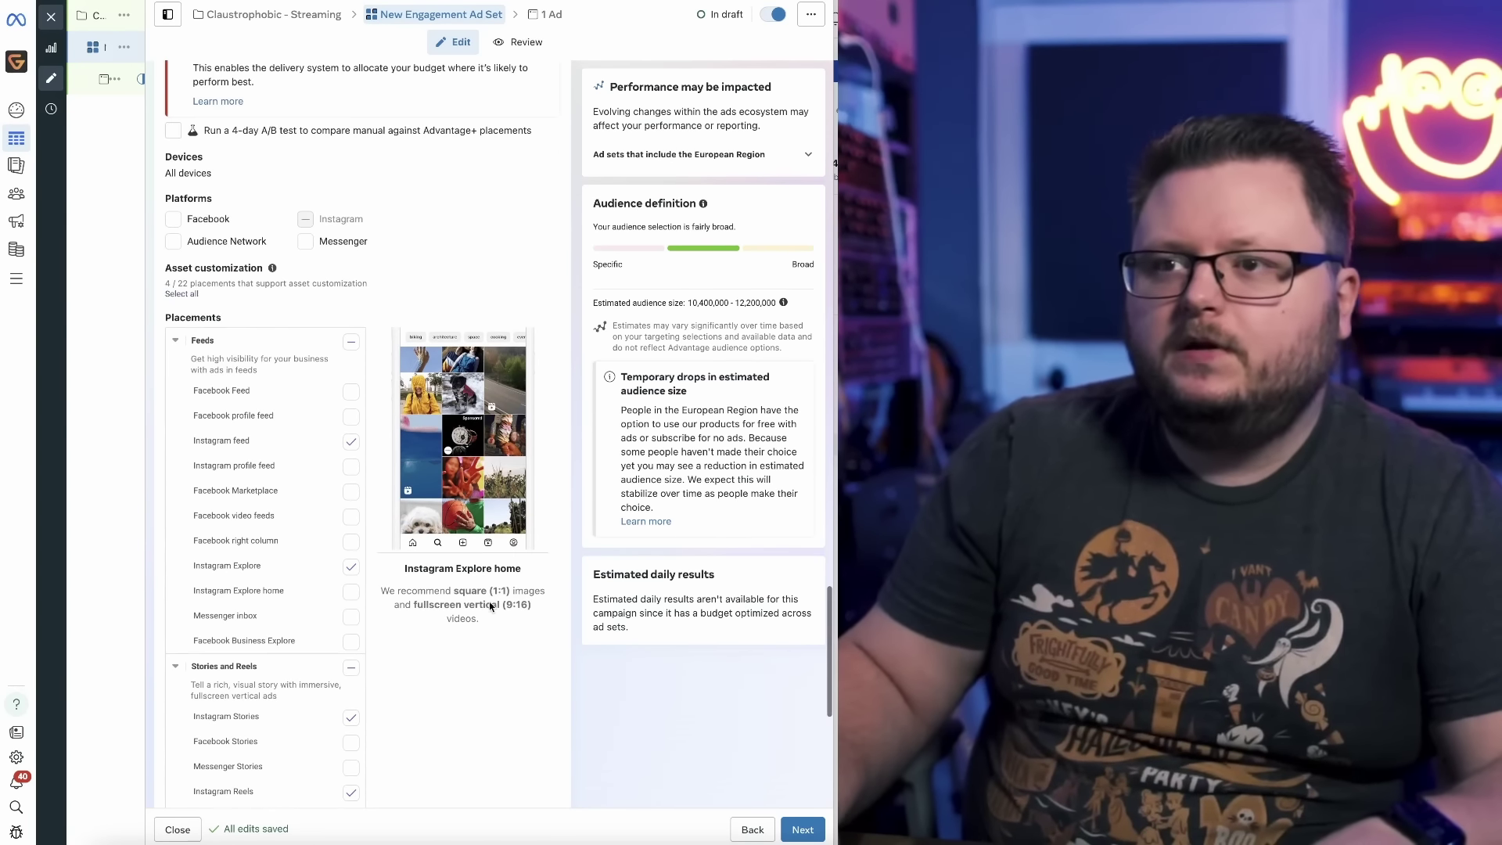
{"action": "scroll", "coordinate": [491, 607], "scroll_direction": "up", "scroll_amount": 20}
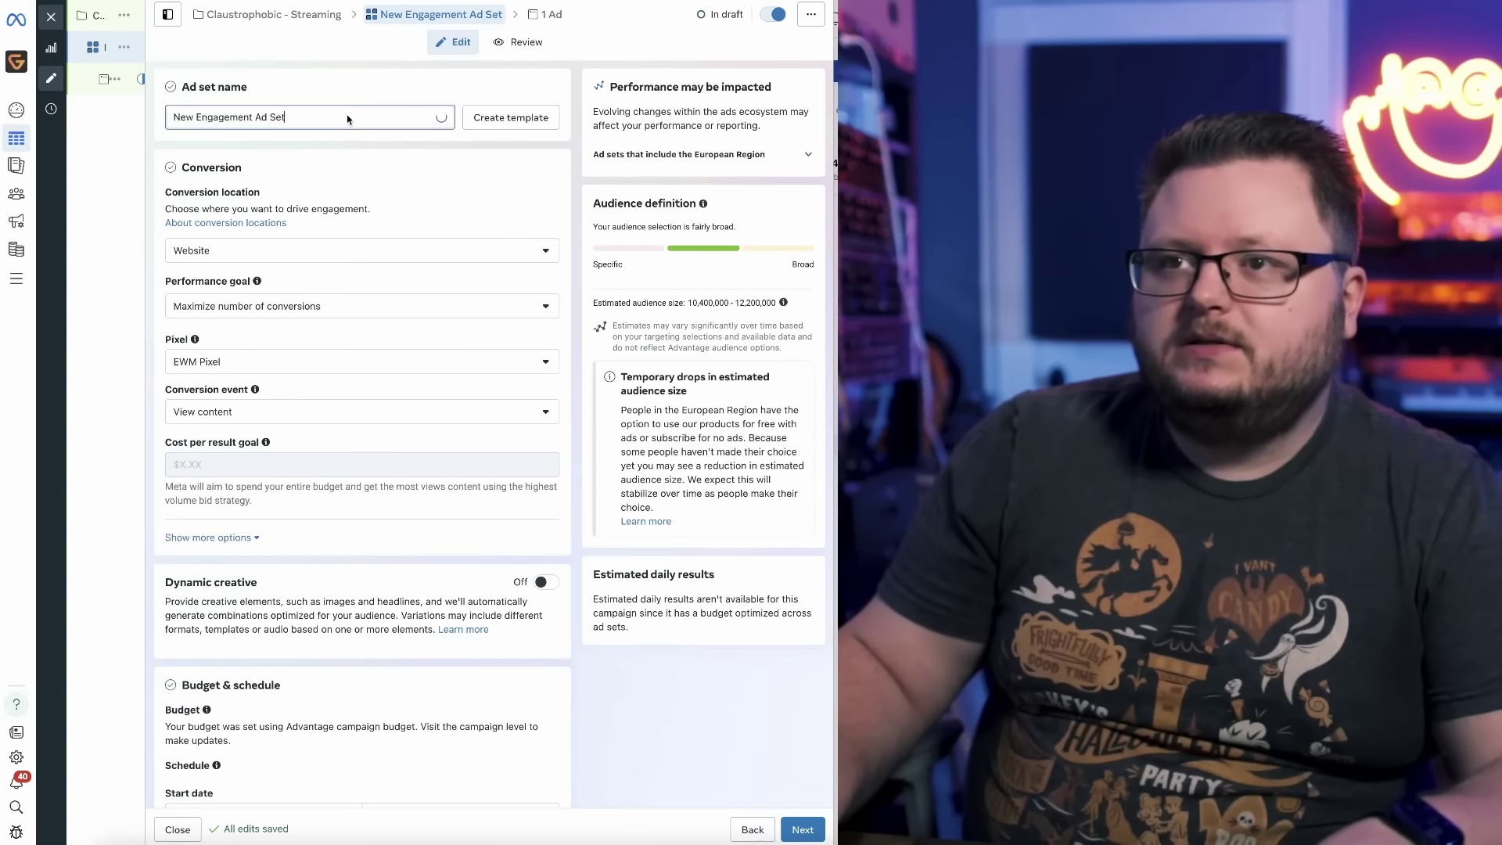
{"action": "double_click", "coordinate": [345, 114]}
{"action": "key", "text": "ctrl+a"}
{"action": "type", "text": "Tier 1/2"}
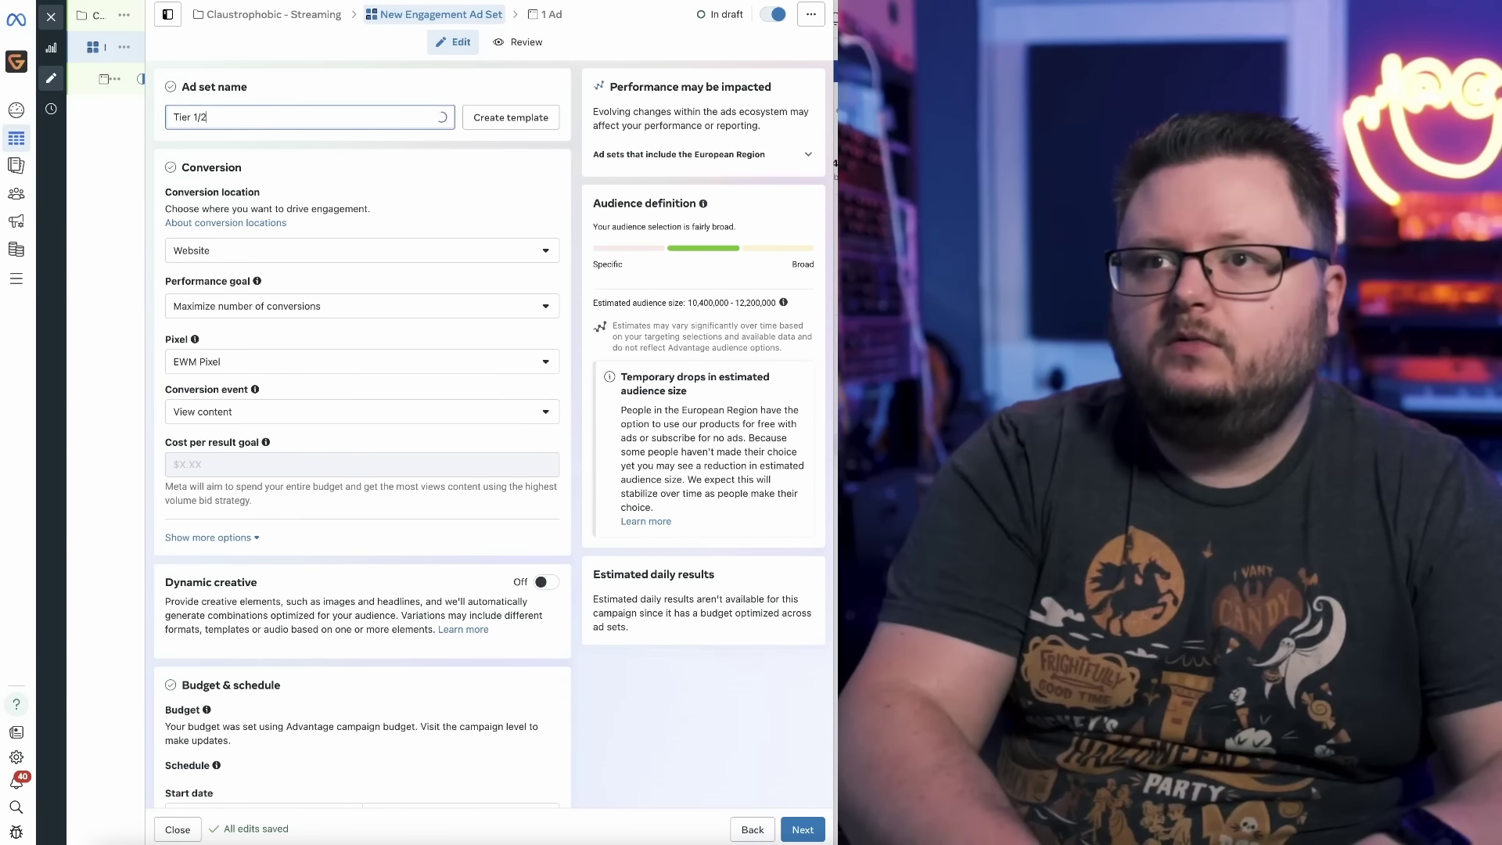
{"action": "type", "text": " - IG "}
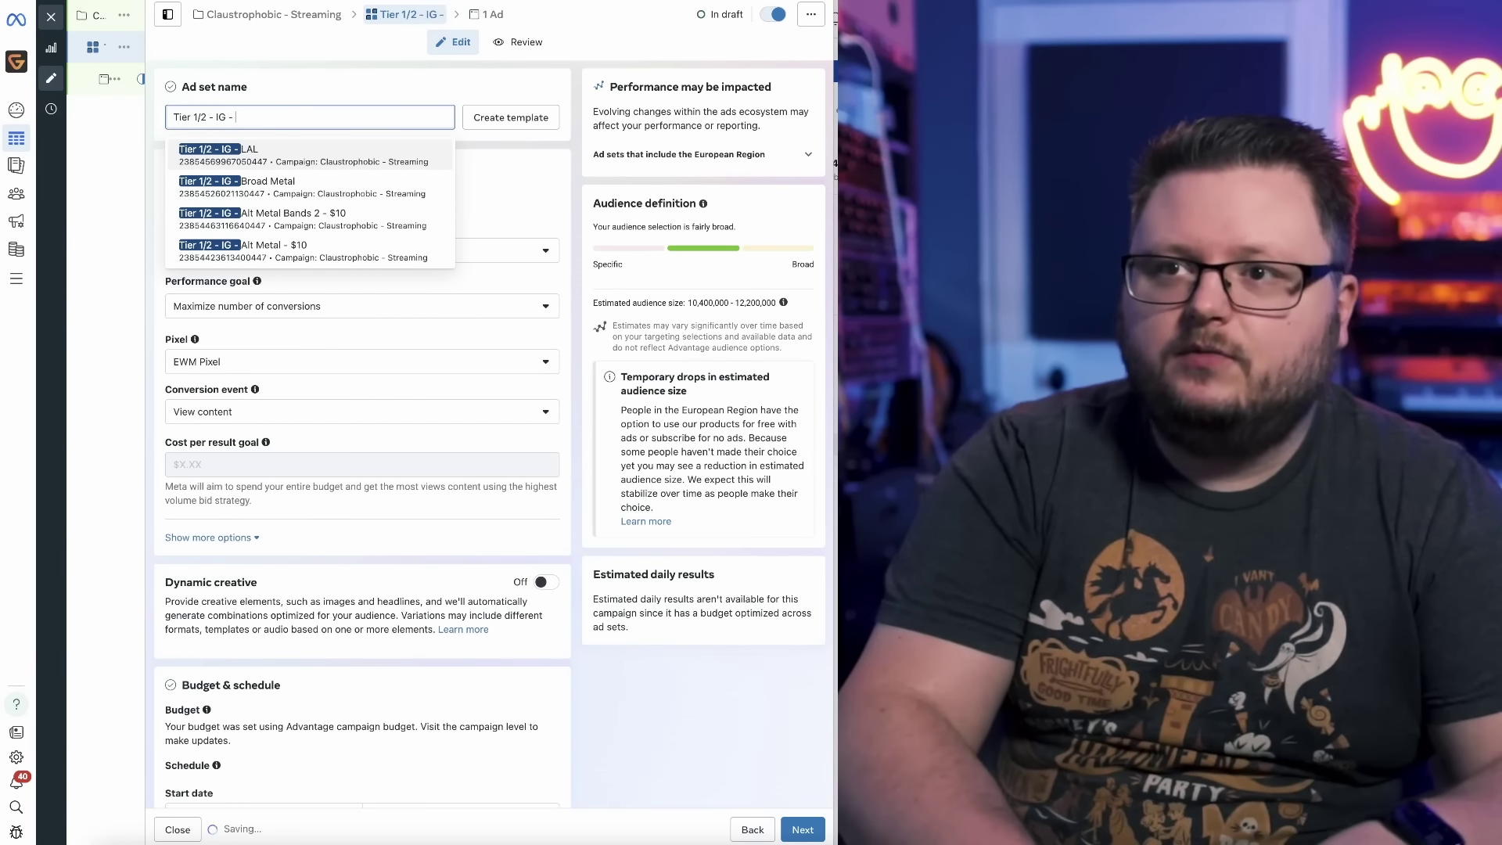
{"action": "type", "text": "- Arti"}
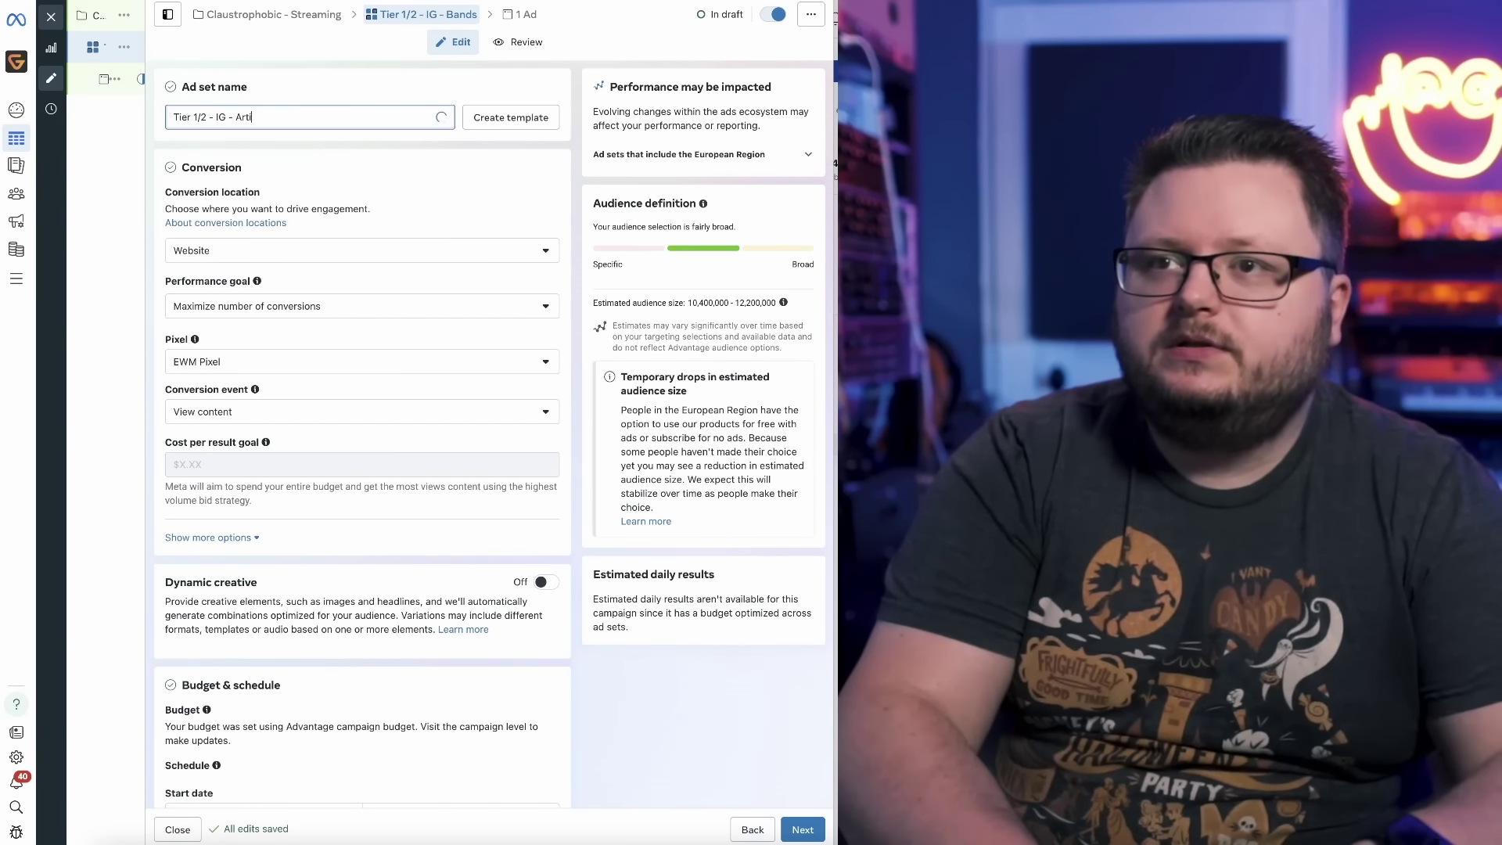
{"action": "type", "text": "st Group 1"}
Open the ad inside this ad set, check its Instagram account and turn off multi-advertiser ads.
{"action": "left_click", "coordinate": [519, 14]}
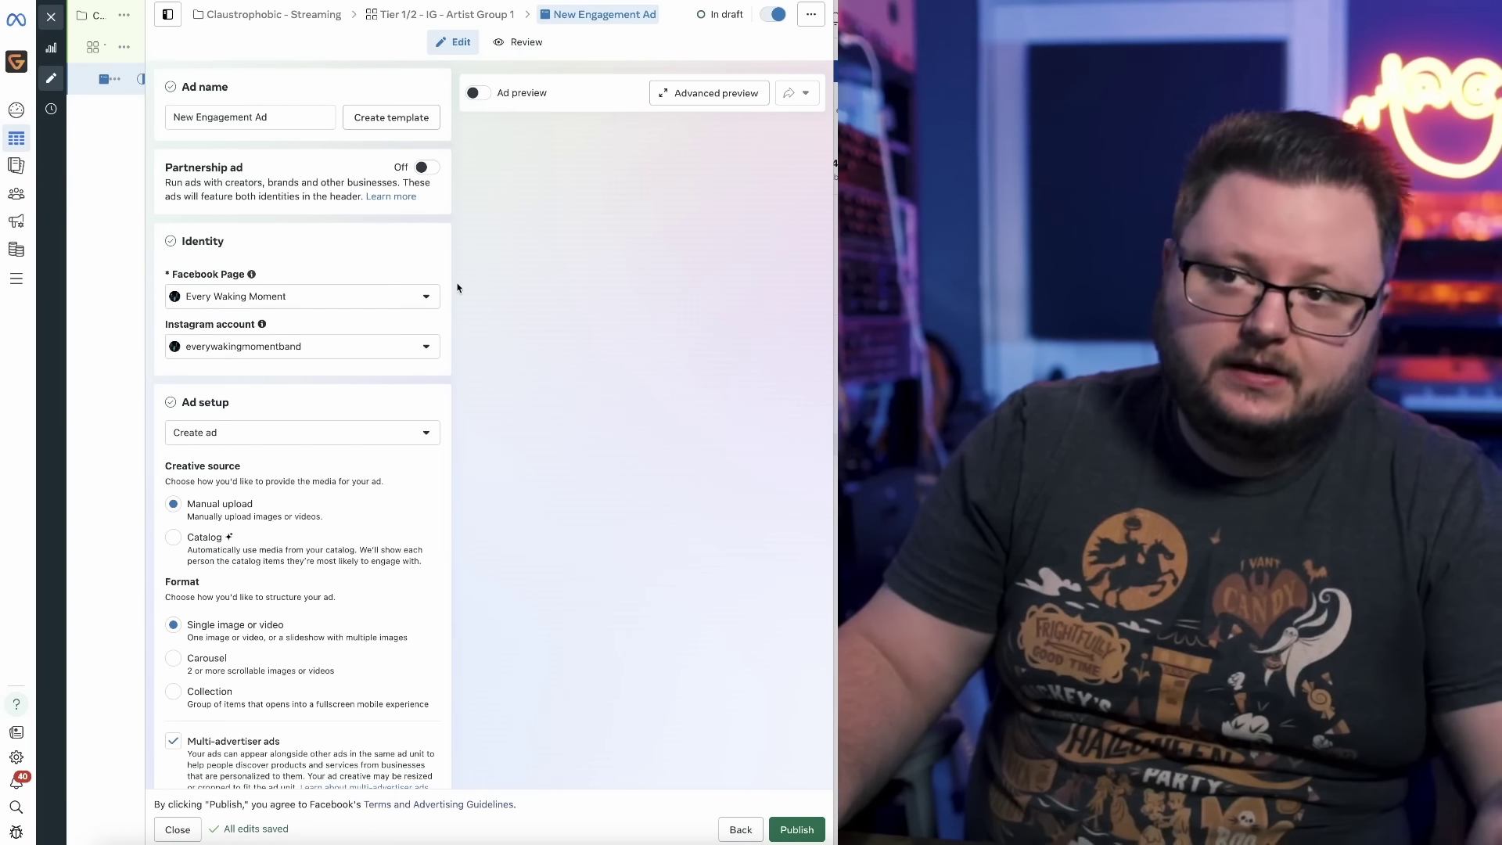
{"action": "left_click", "coordinate": [352, 346]}
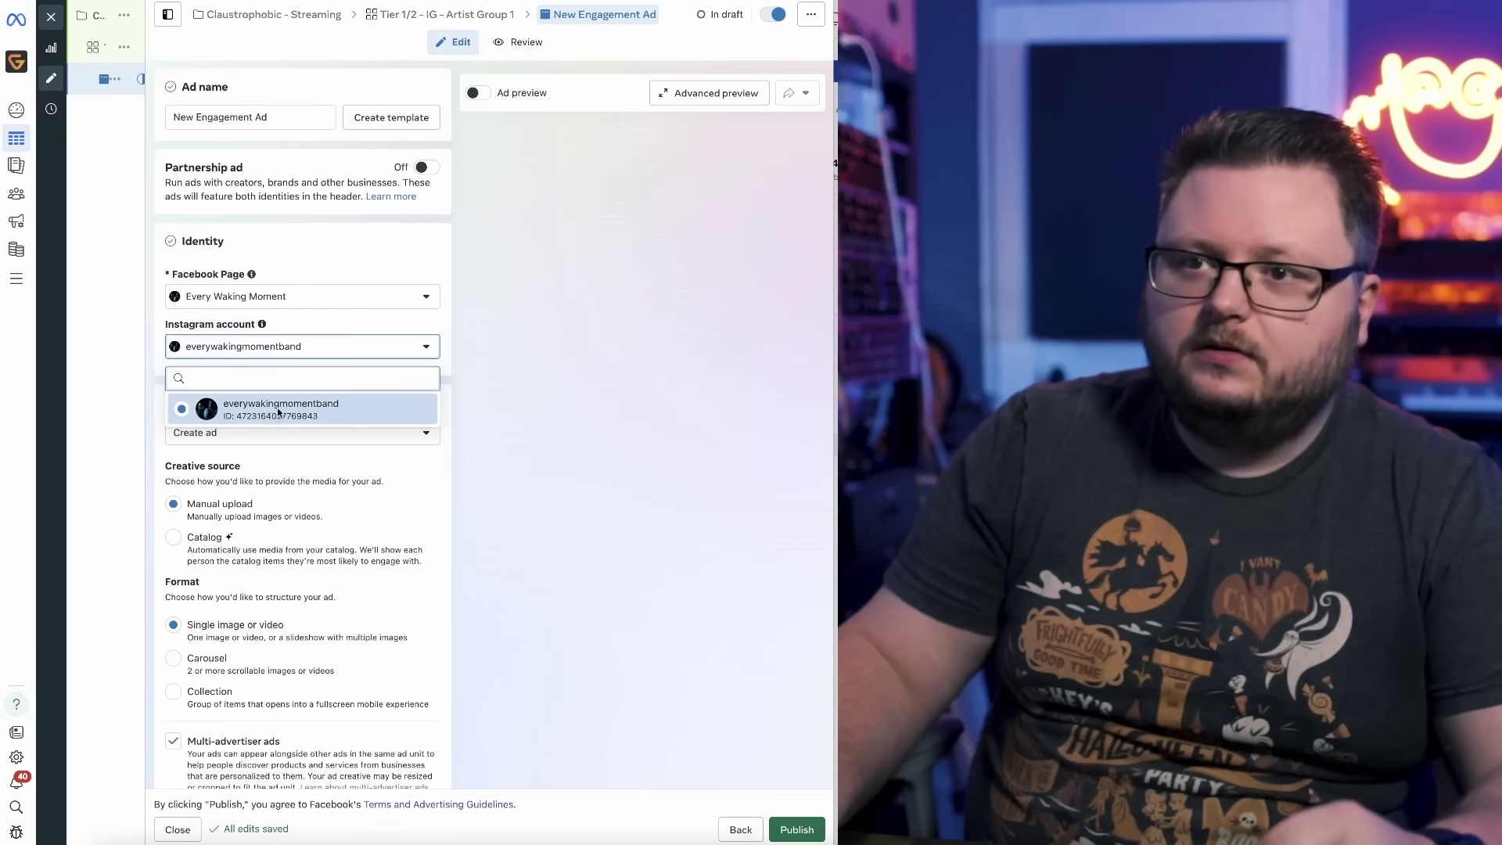
{"action": "left_click", "coordinate": [478, 296]}
{"action": "scroll", "coordinate": [473, 274], "scroll_direction": "down", "scroll_amount": 3}
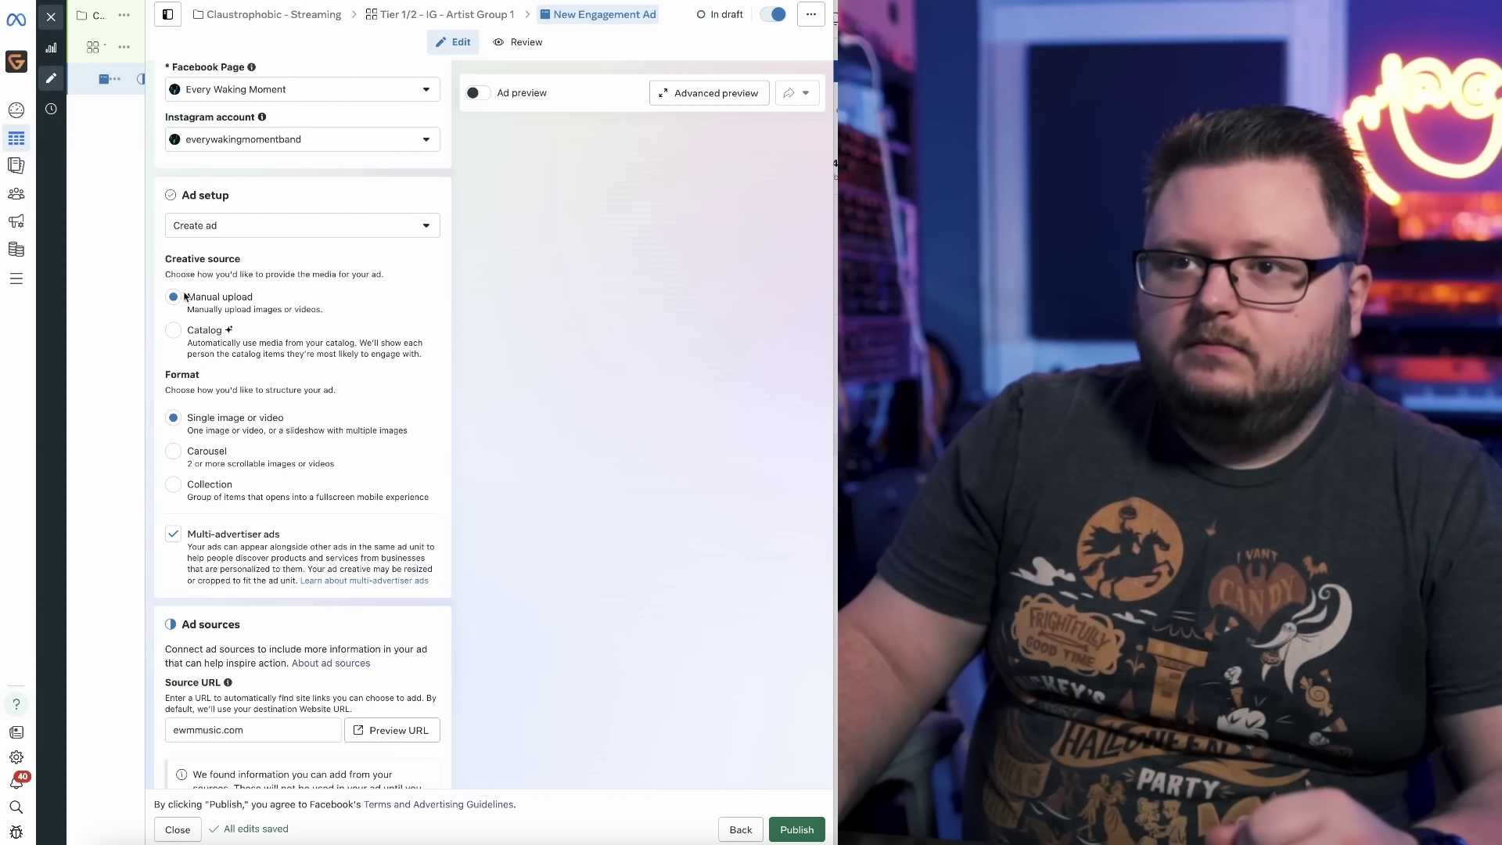
{"action": "scroll", "coordinate": [256, 296], "scroll_direction": "down", "scroll_amount": 1}
{"action": "scroll", "coordinate": [258, 340], "scroll_direction": "down", "scroll_amount": 1}
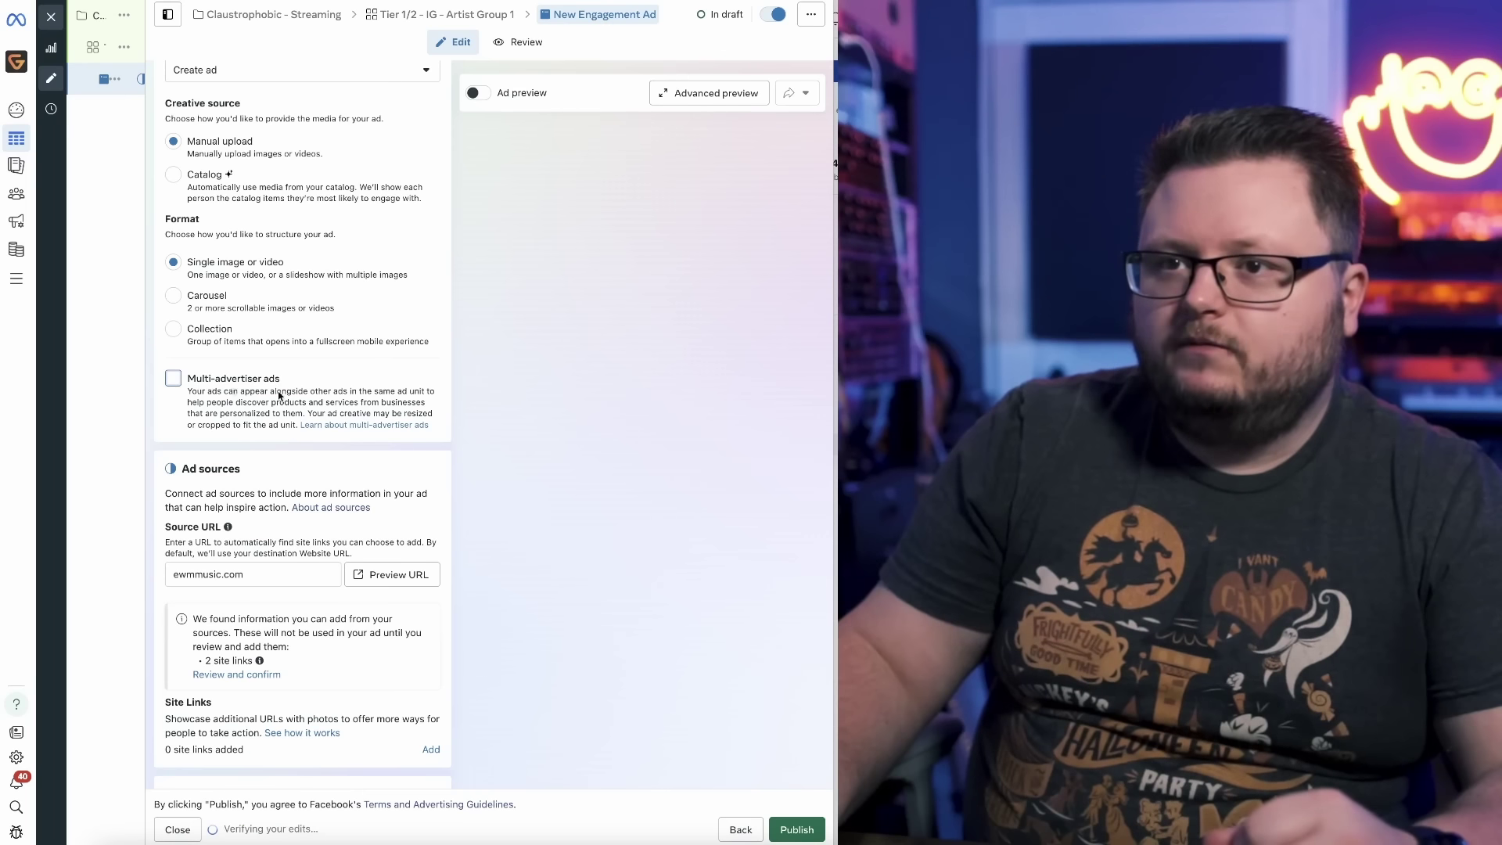
Start adding a video to the ad creative and browse the full list of account videos.
{"action": "scroll", "coordinate": [494, 366], "scroll_direction": "down", "scroll_amount": 6}
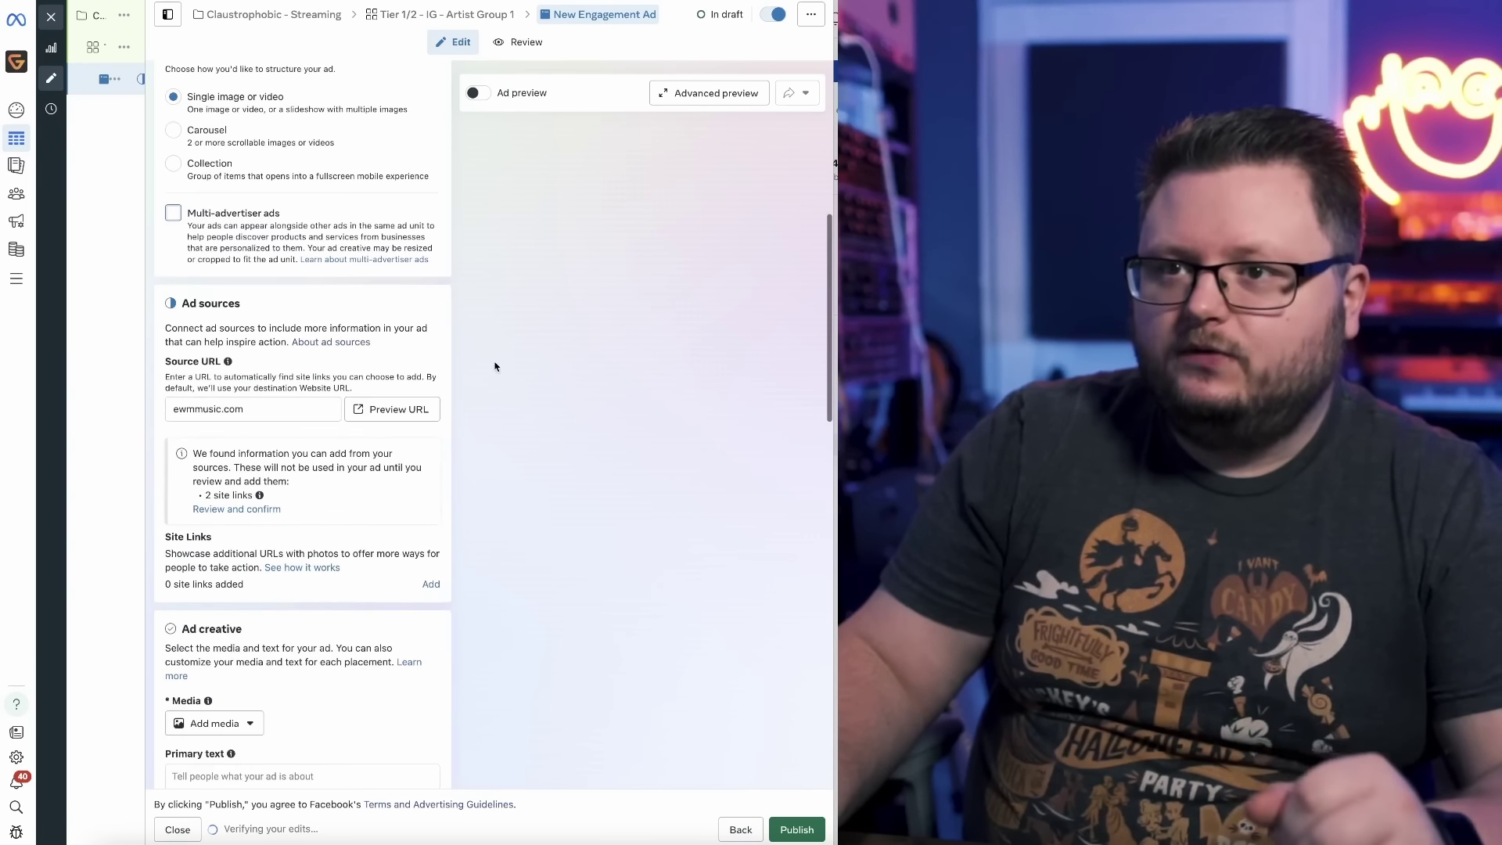
{"action": "scroll", "coordinate": [469, 363], "scroll_direction": "down", "scroll_amount": 1}
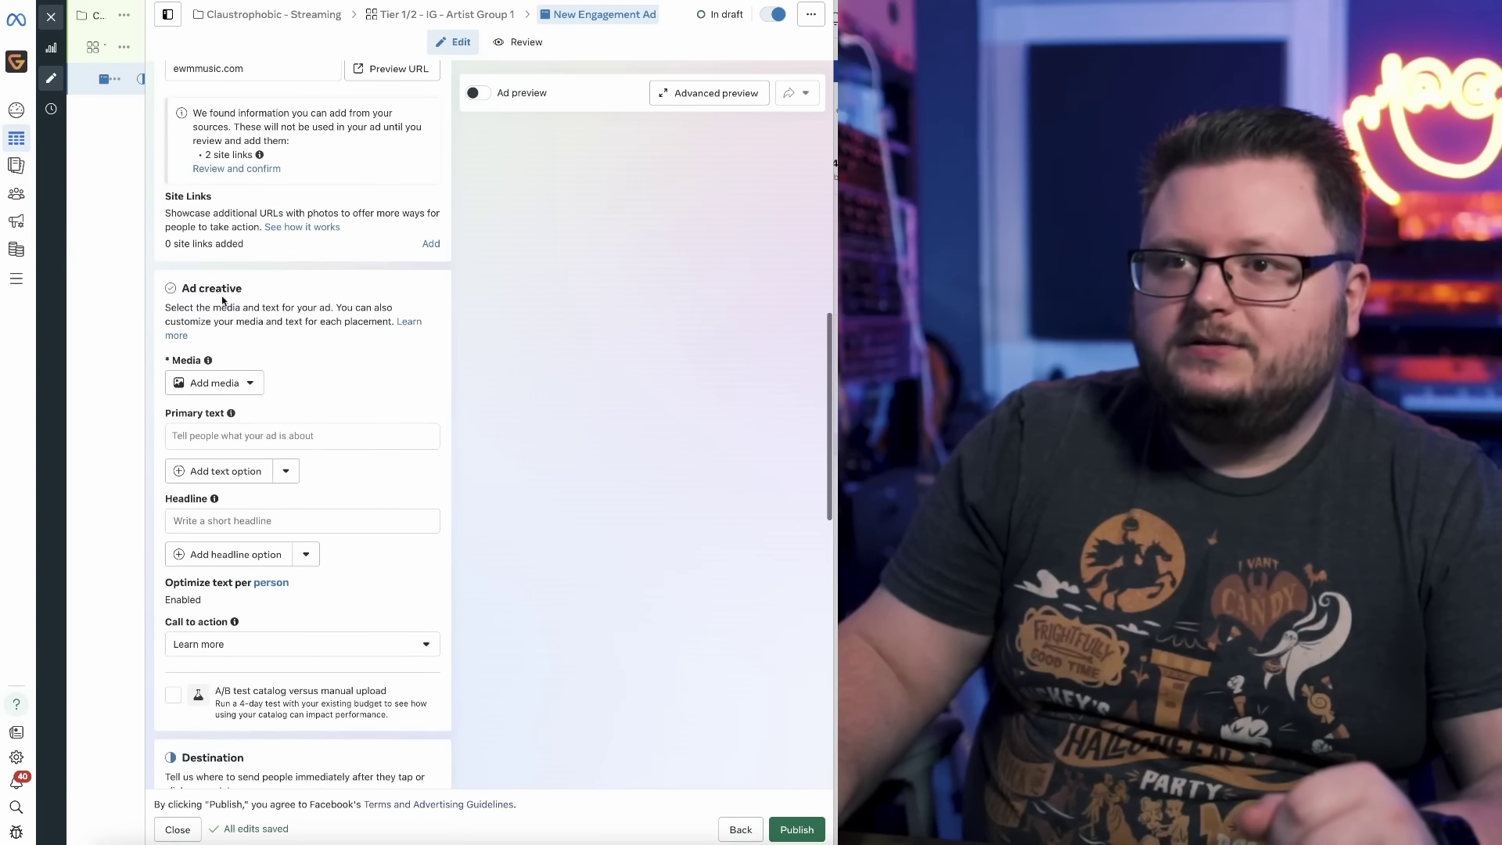
{"action": "left_click", "coordinate": [223, 382]}
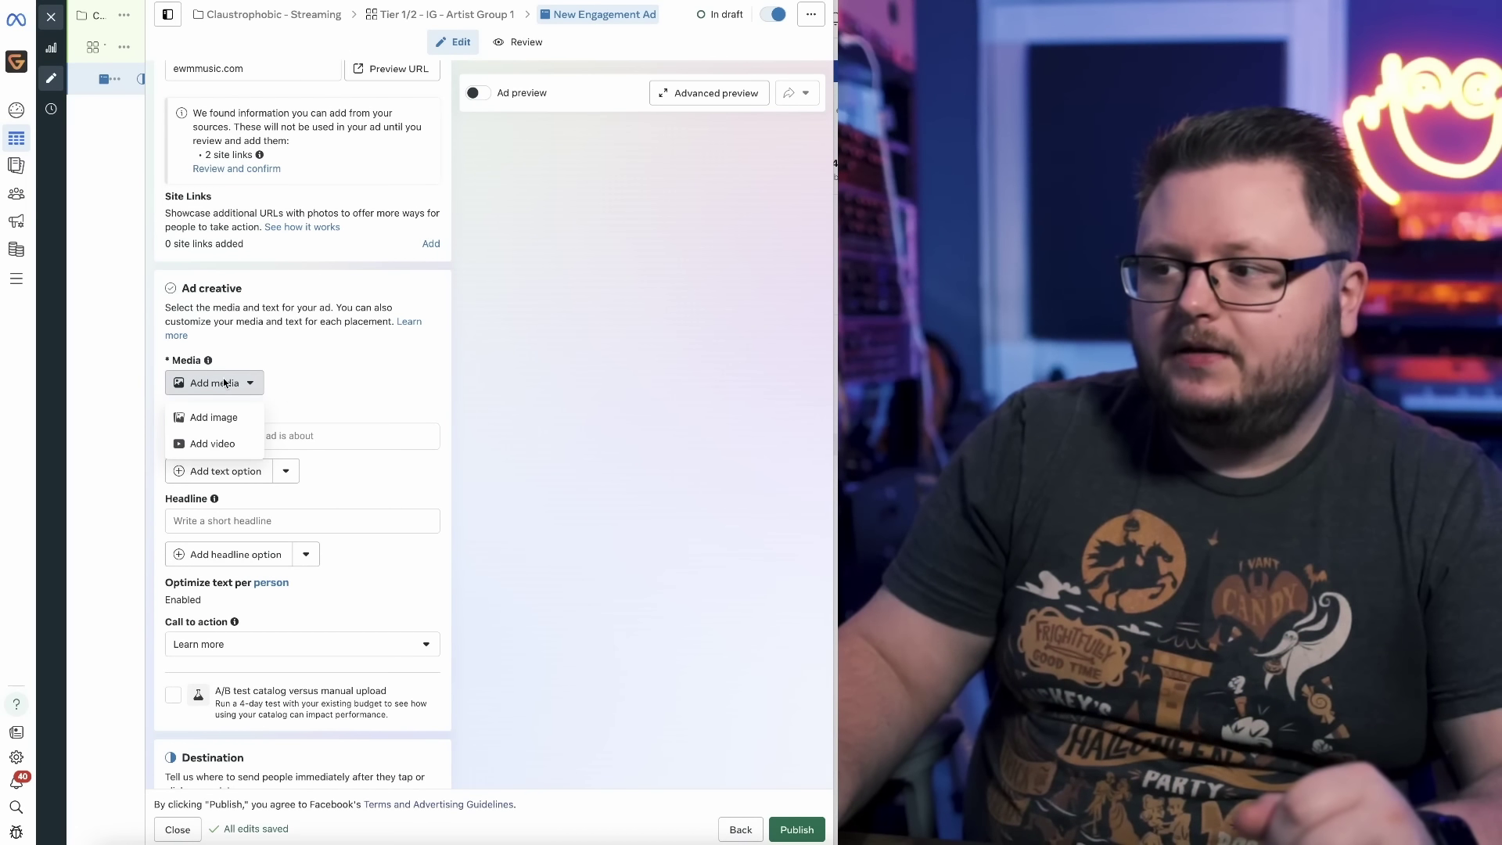
{"action": "left_click", "coordinate": [215, 443]}
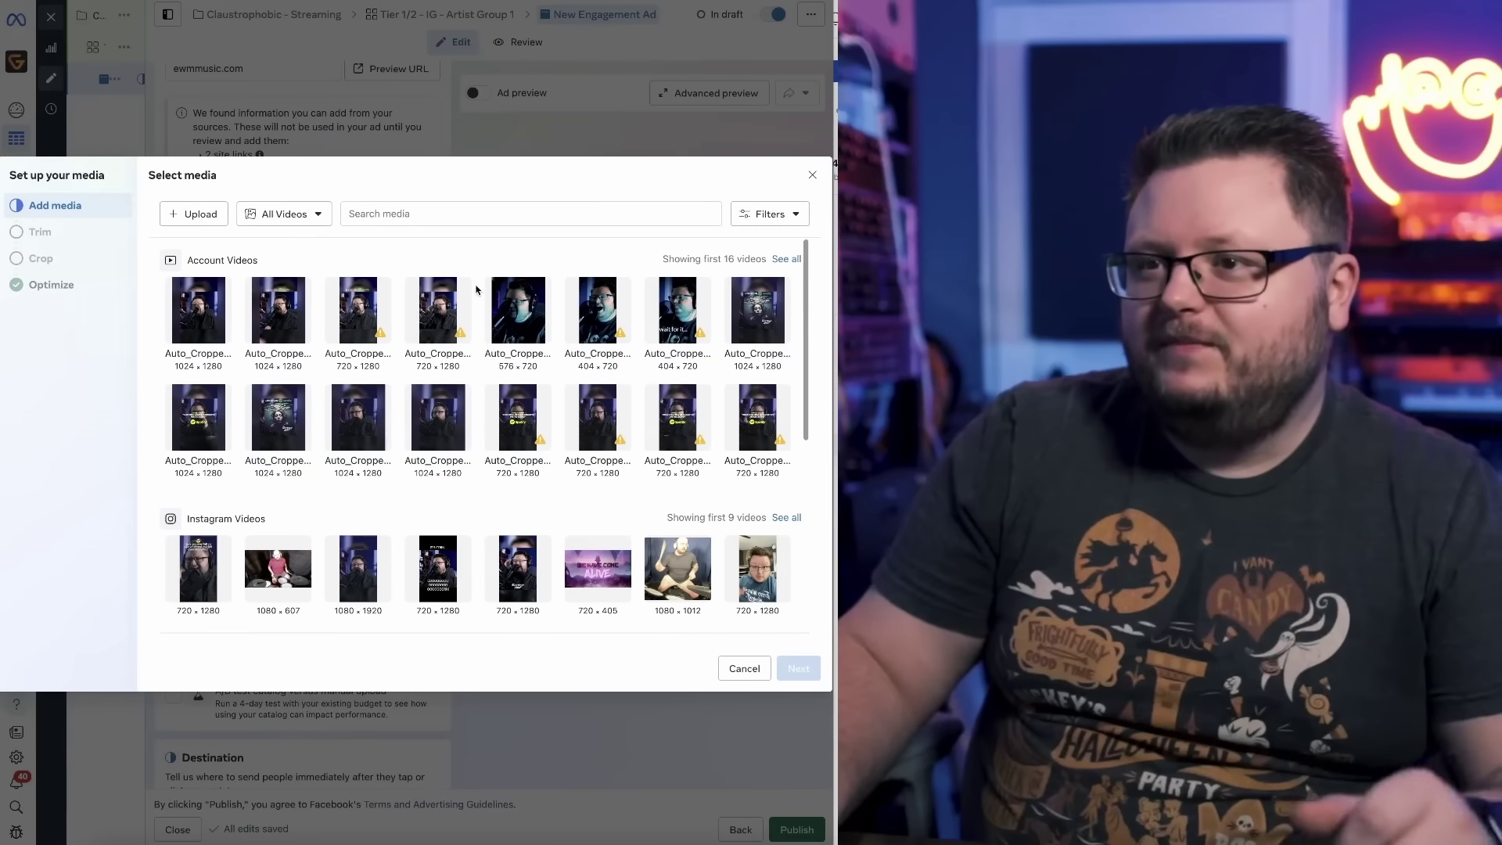
{"action": "left_click", "coordinate": [786, 259]}
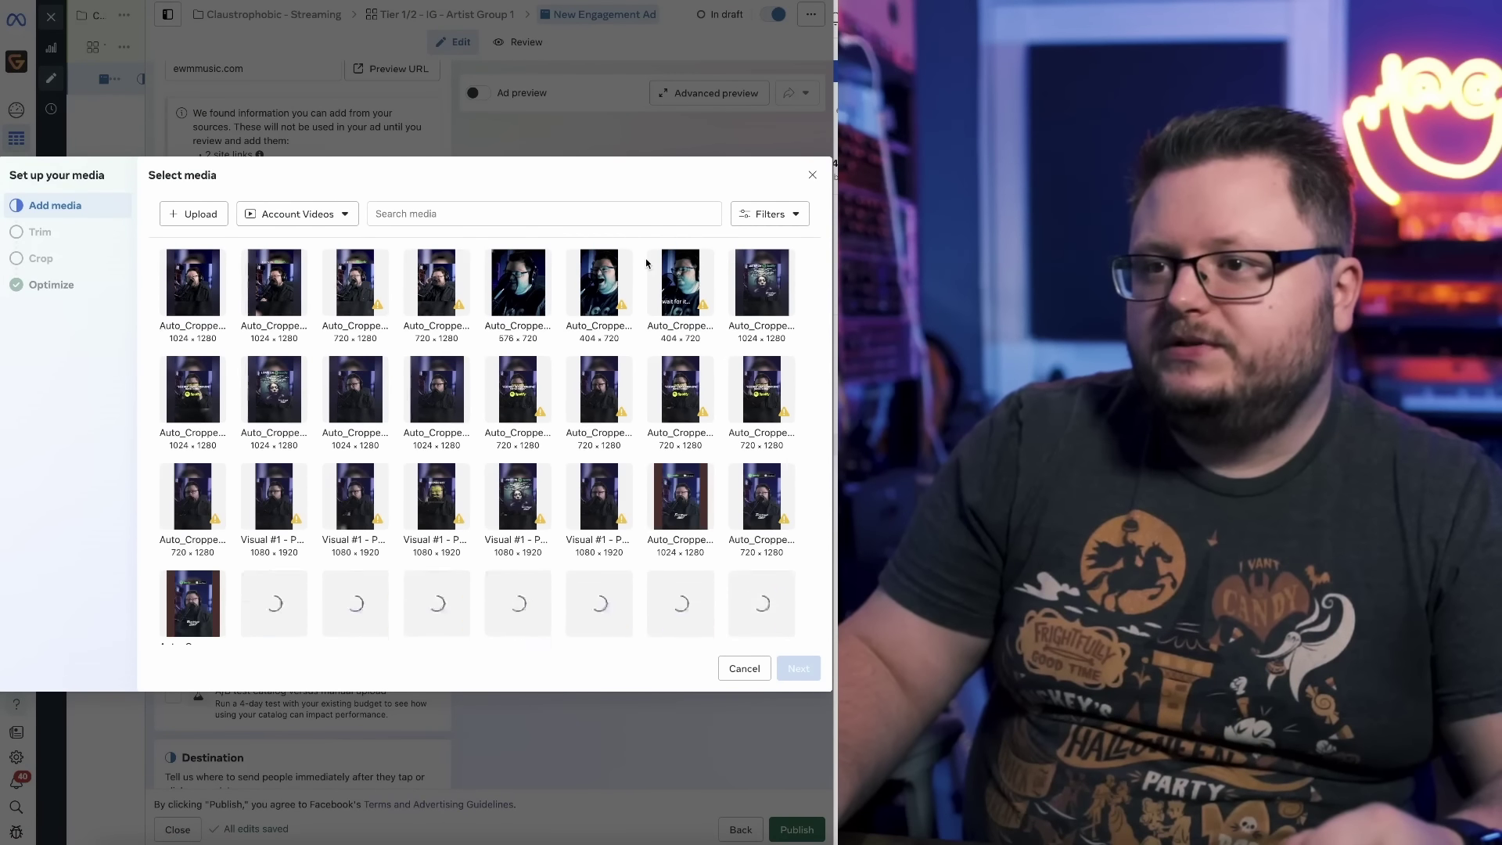
{"action": "scroll", "coordinate": [646, 264], "scroll_direction": "down", "scroll_amount": 5}
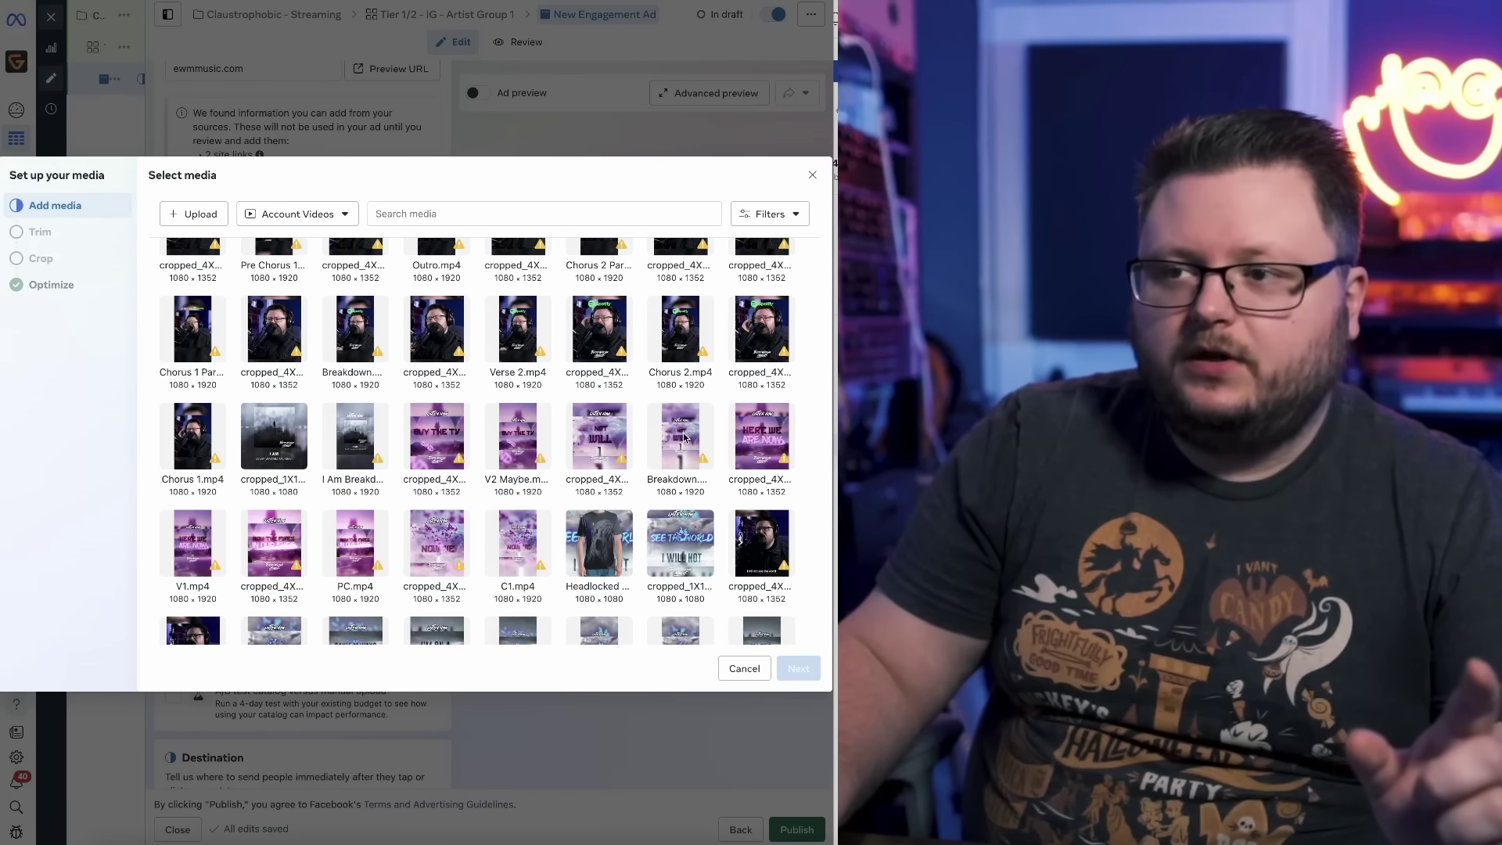
Try the purple Breakdown lyric video as the ad media and preview it in the Stories and Reels crop.
{"action": "left_click", "coordinate": [683, 437]}
{"action": "left_click", "coordinate": [797, 668]}
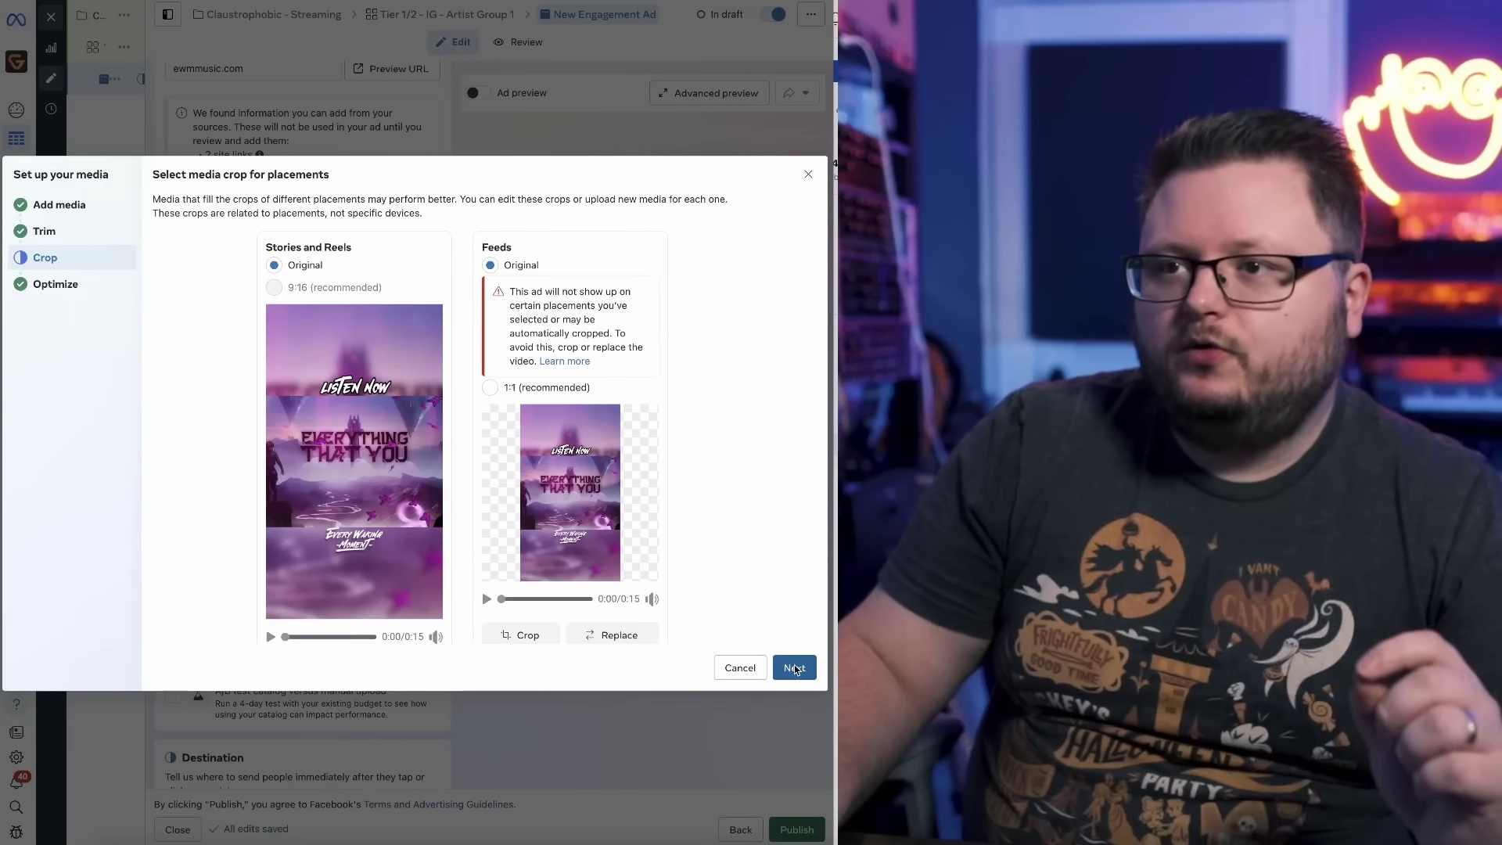
{"action": "scroll", "coordinate": [771, 537], "scroll_direction": "down", "scroll_amount": 2}
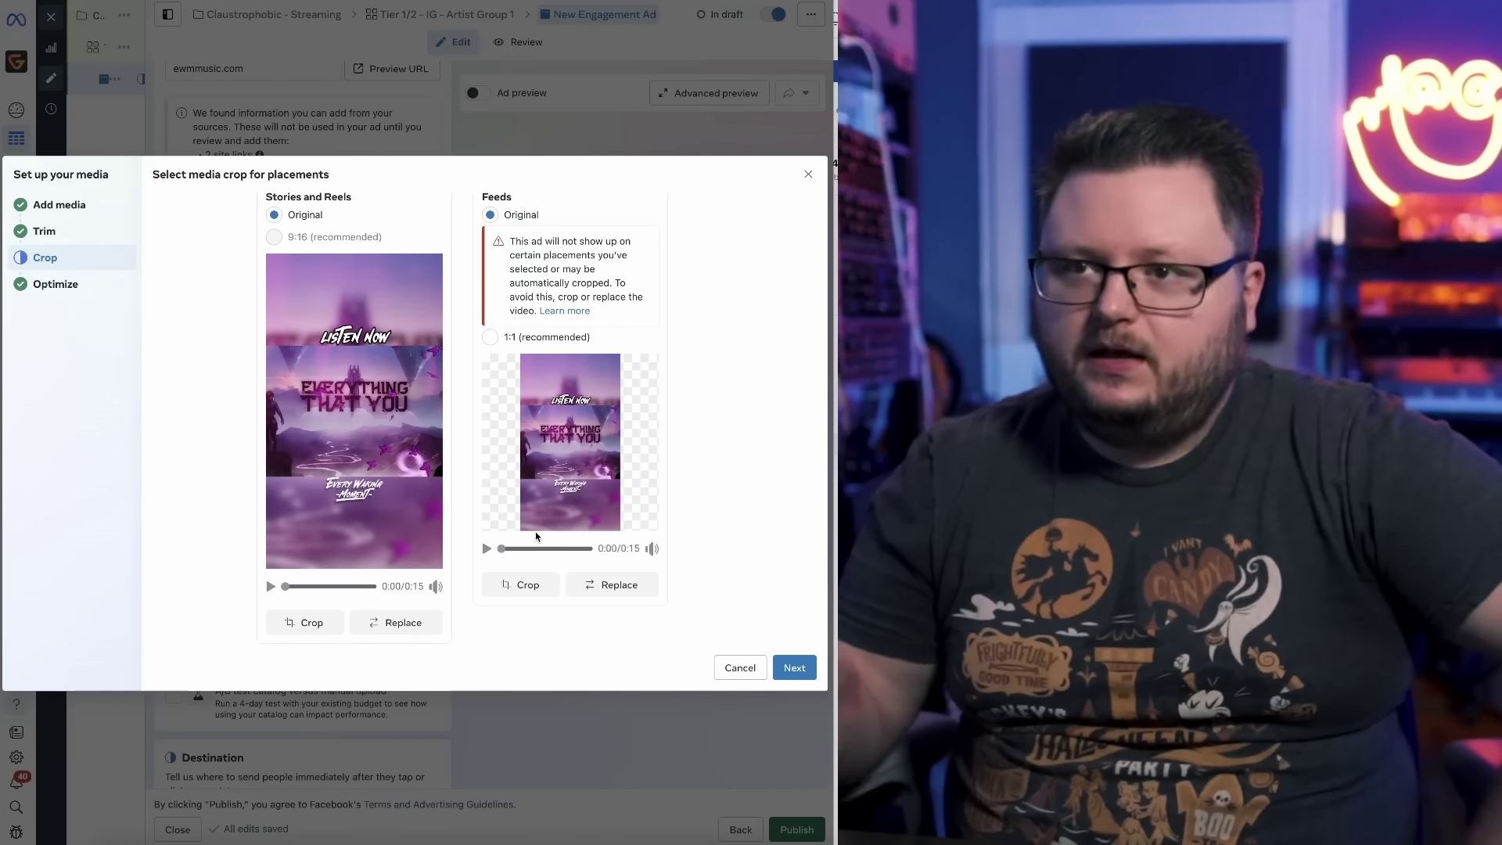
{"action": "left_click", "coordinate": [272, 589]}
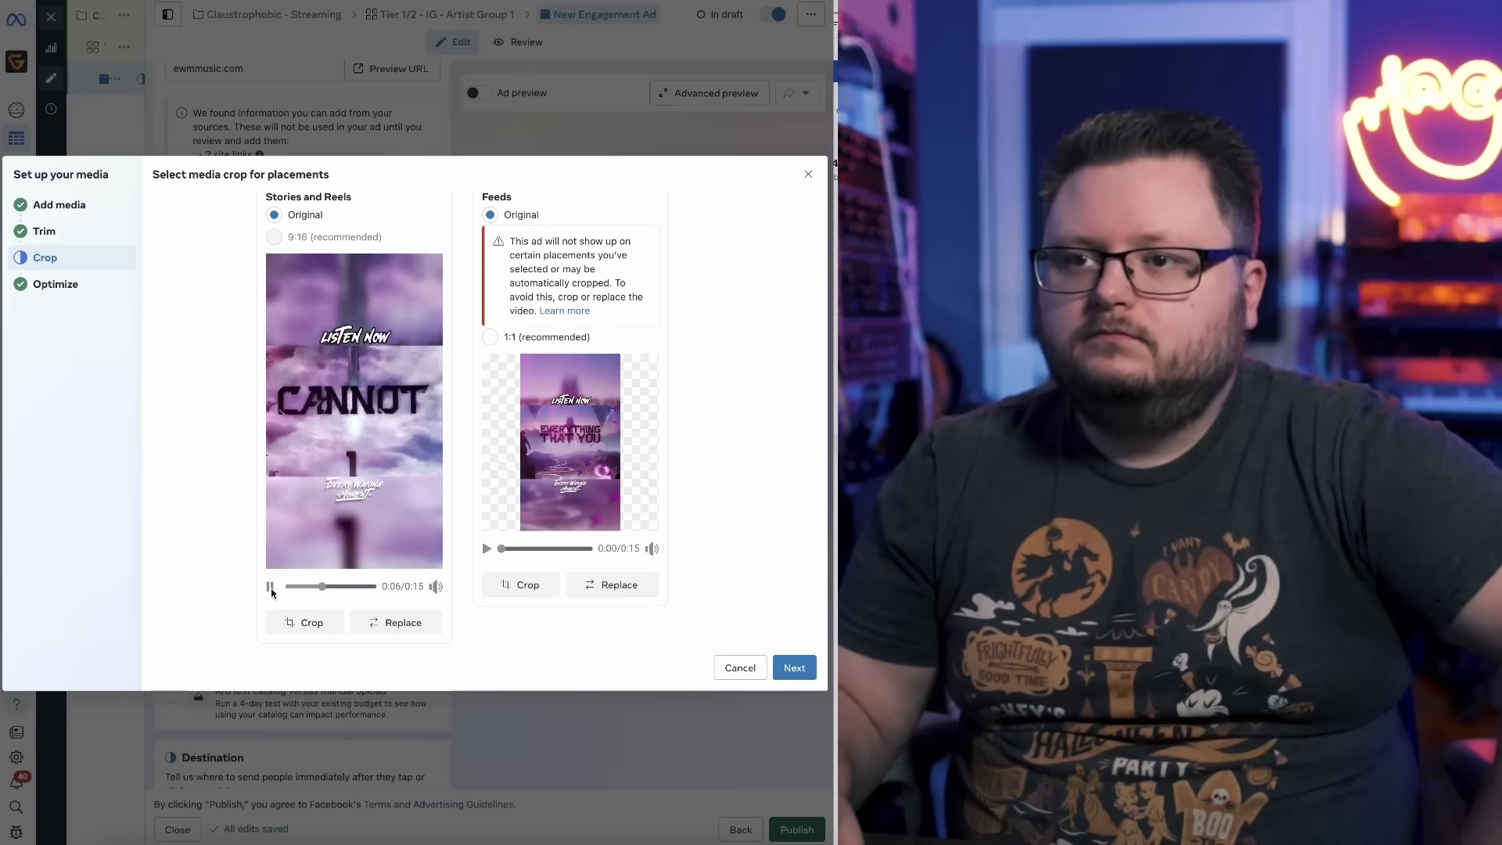
{"action": "left_click", "coordinate": [271, 588]}
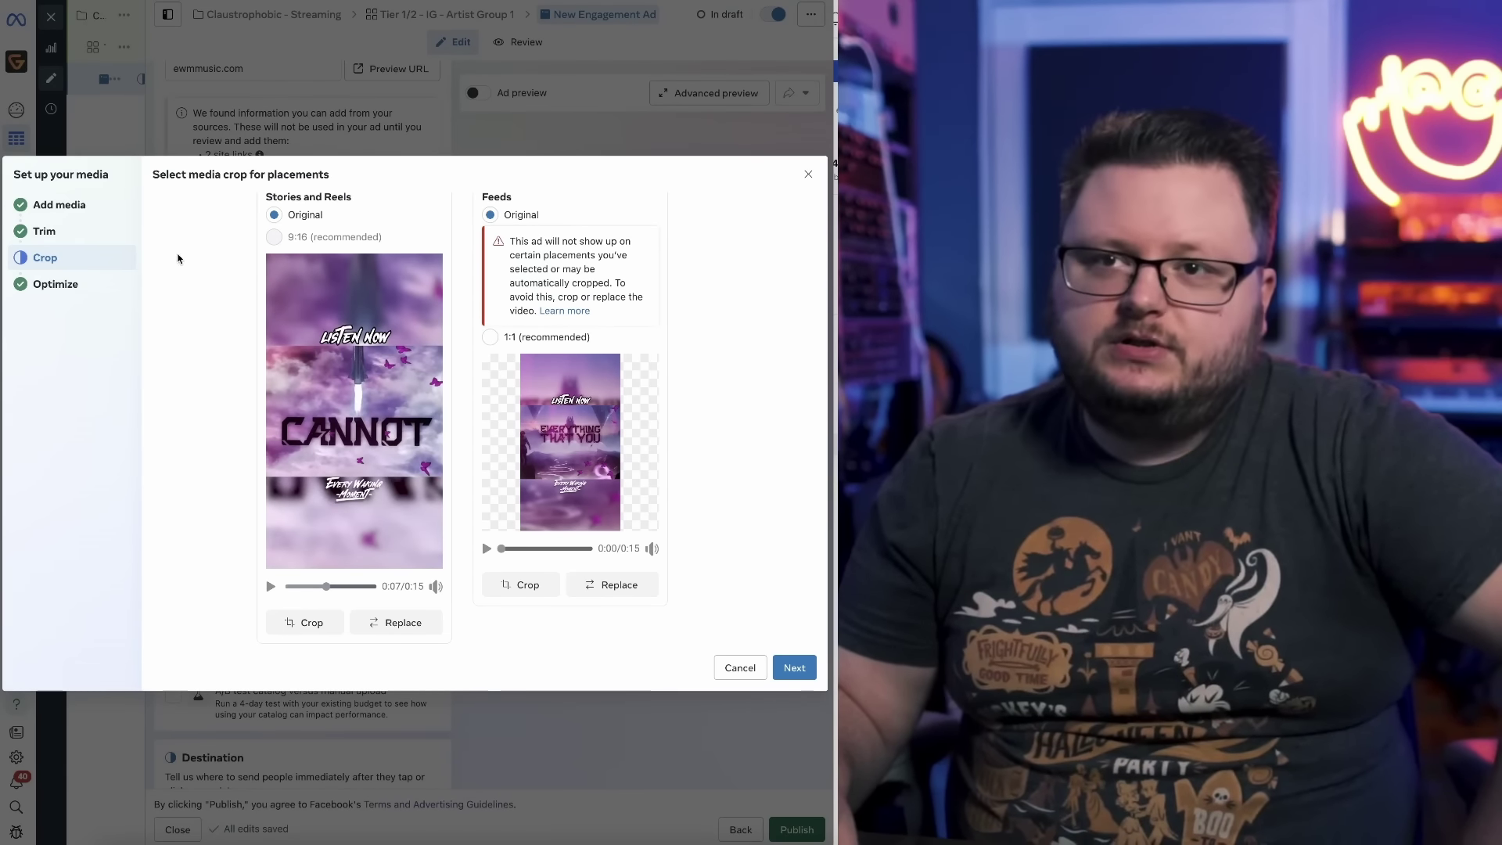
Go back to the media selection, choose the 1080 × 1920 Verse 1.mp4 video instead and preview it at full length in the trimmer.
{"action": "left_click", "coordinate": [92, 205]}
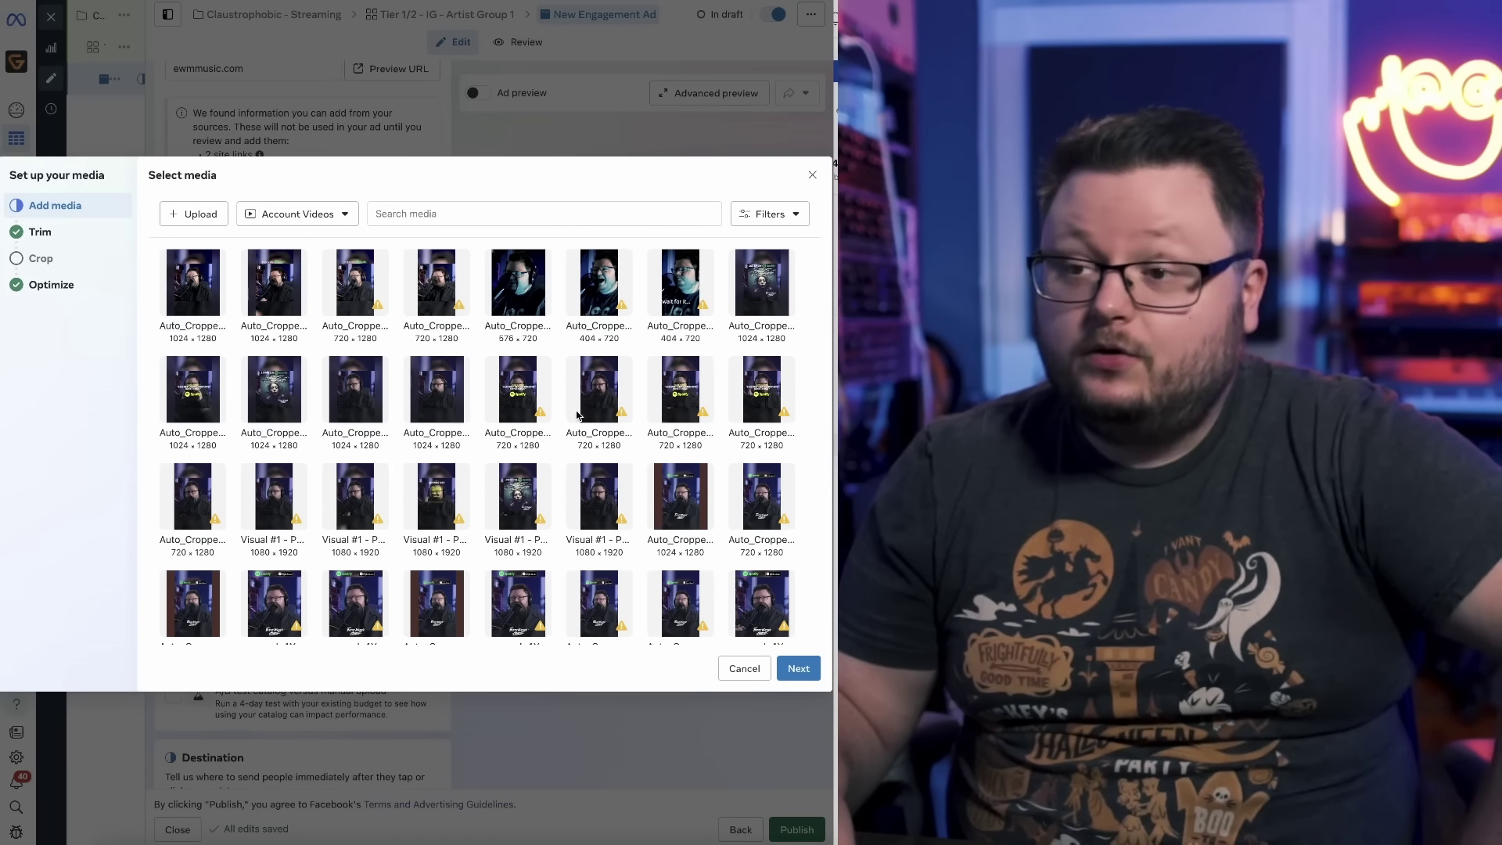
{"action": "scroll", "coordinate": [578, 415], "scroll_direction": "down", "scroll_amount": 10}
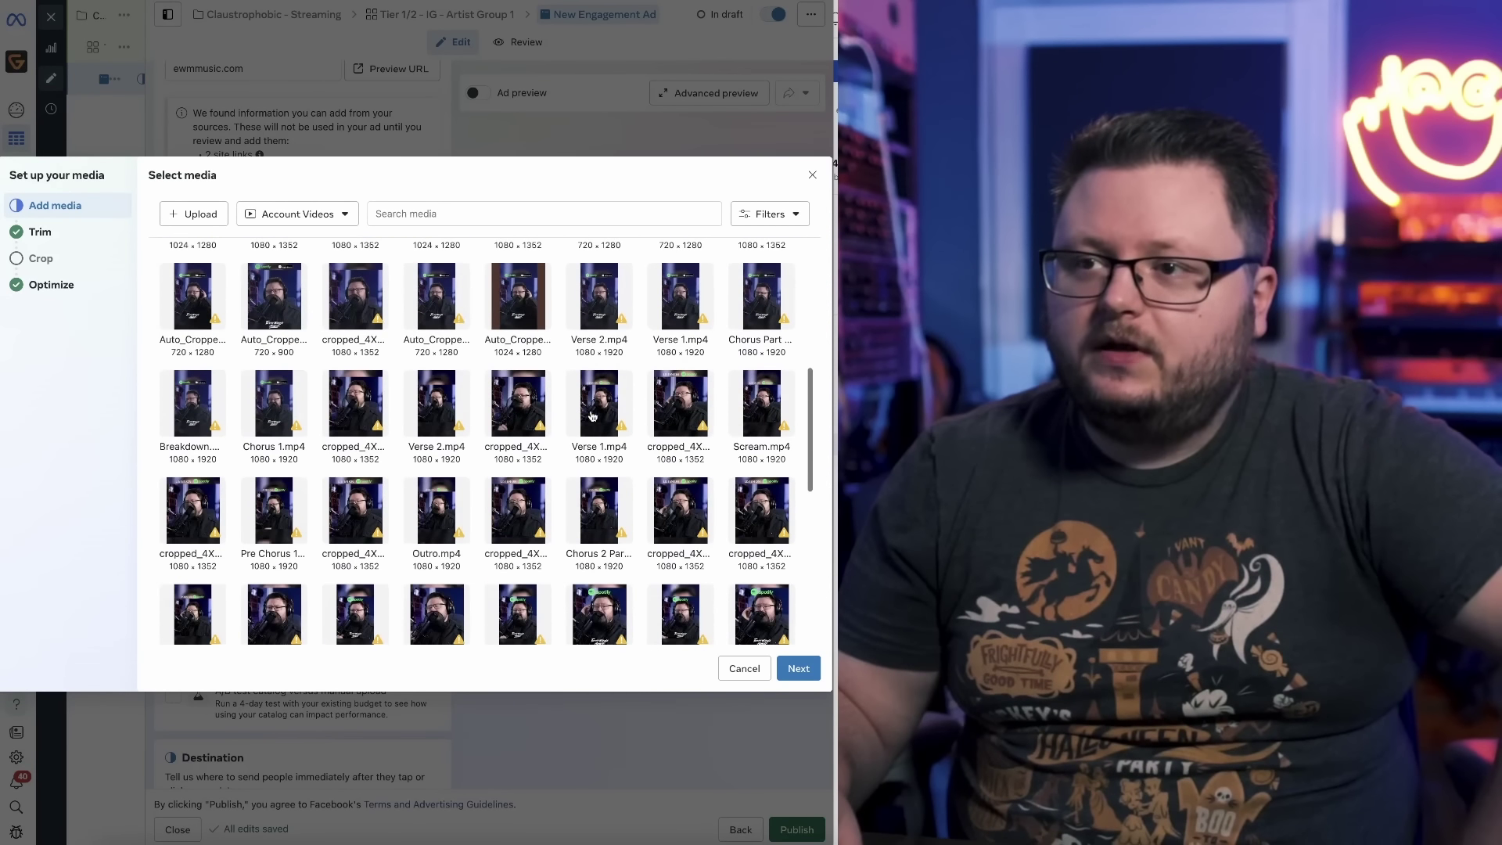
{"action": "left_click", "coordinate": [606, 410]}
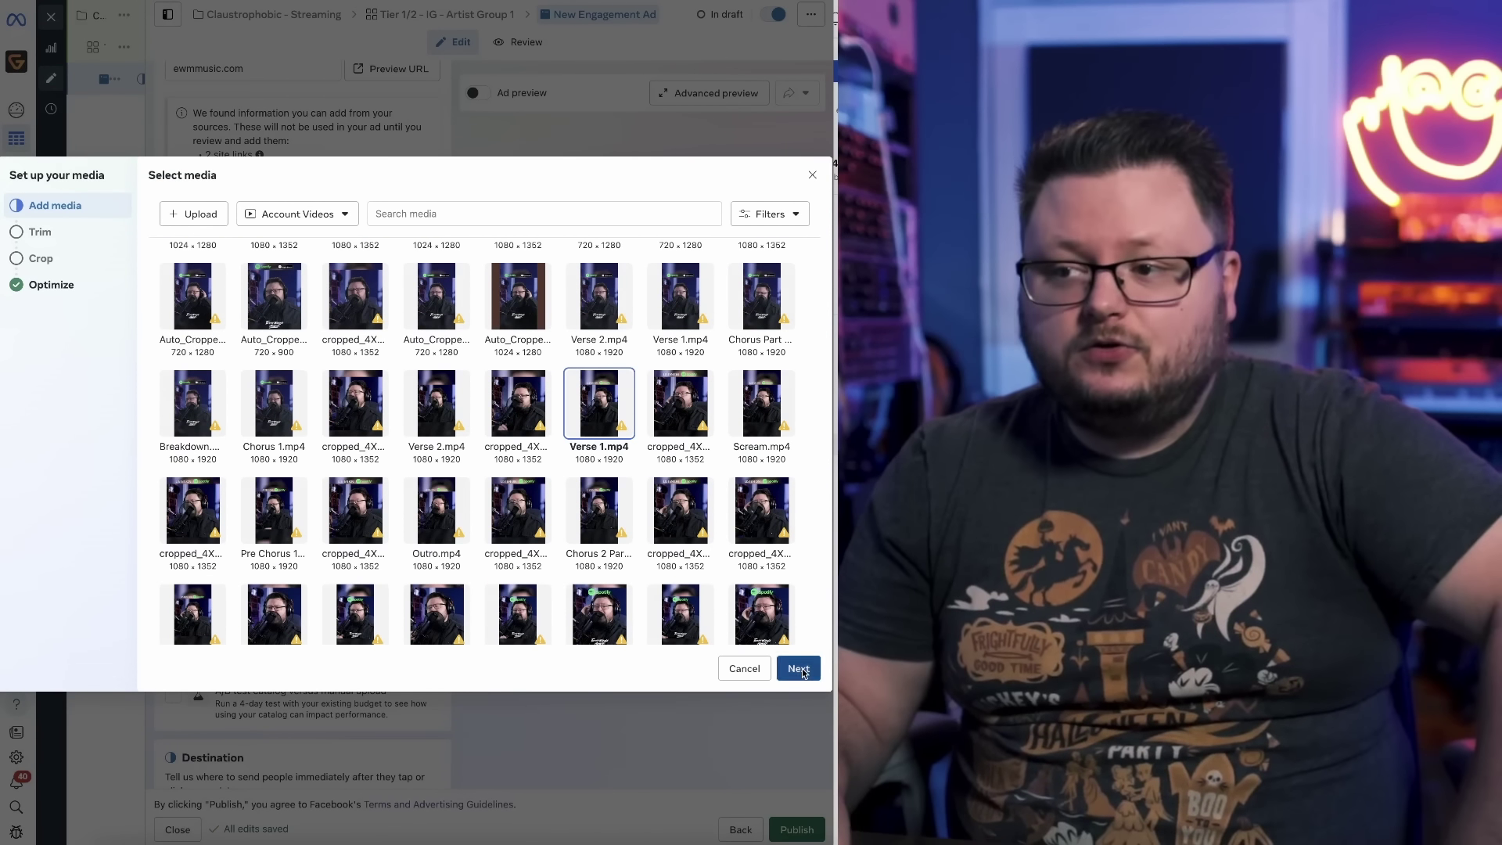
{"action": "left_click", "coordinate": [799, 670]}
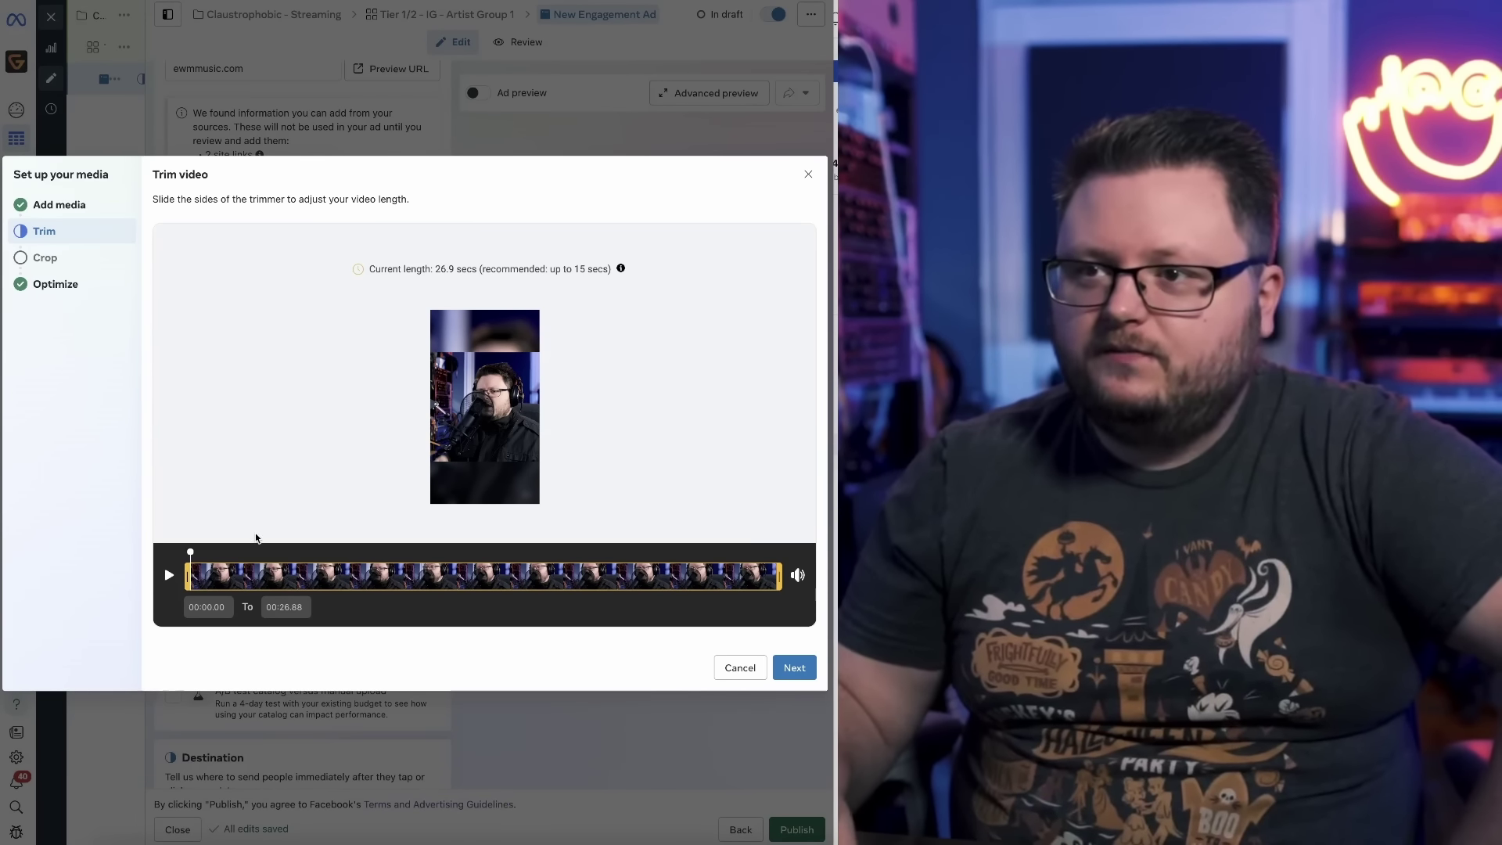
{"action": "left_click", "coordinate": [170, 578]}
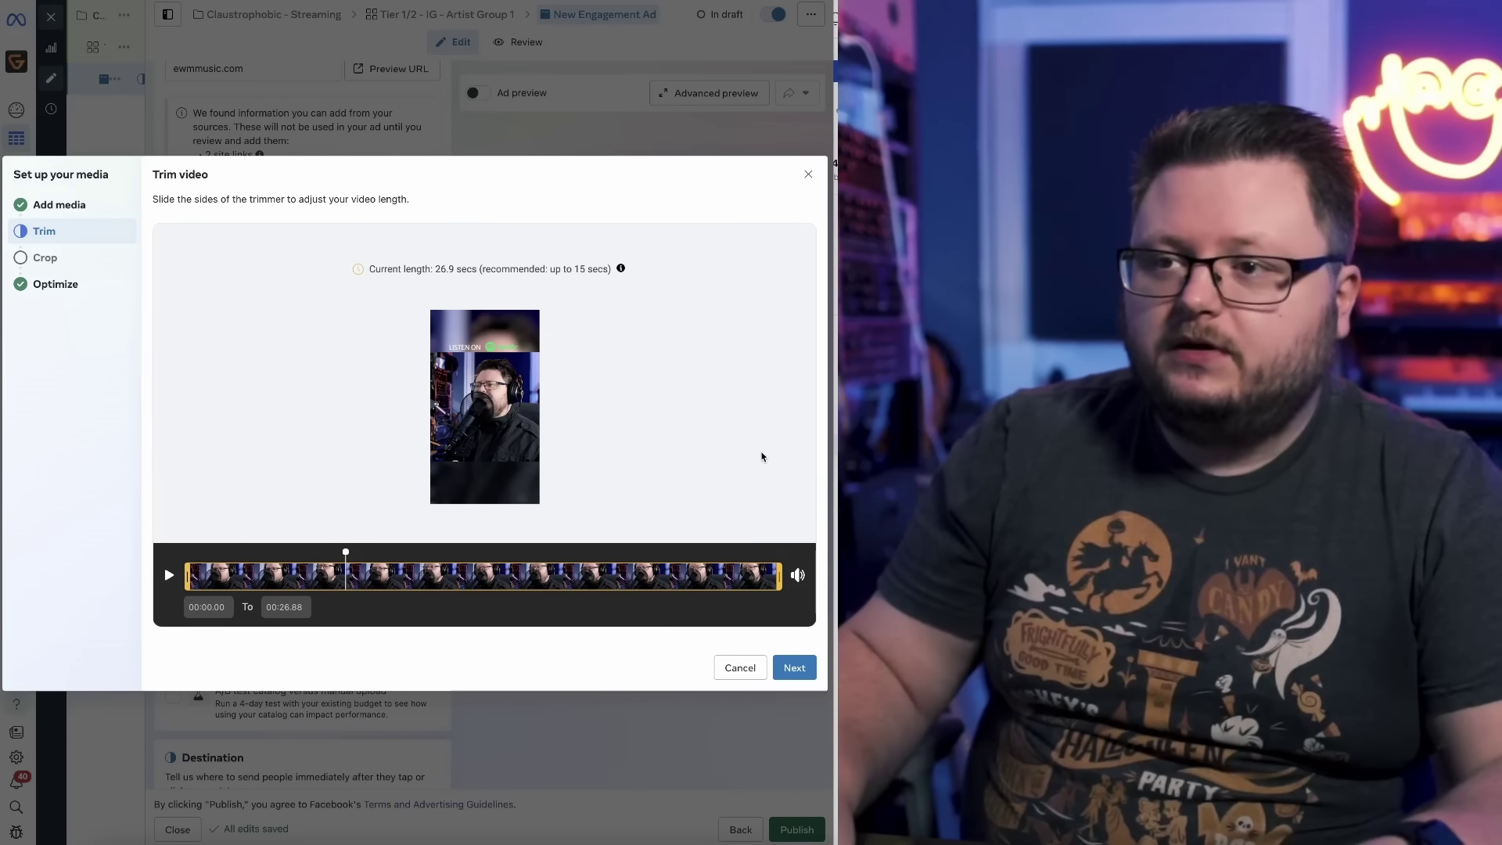
{"action": "left_click", "coordinate": [794, 666]}
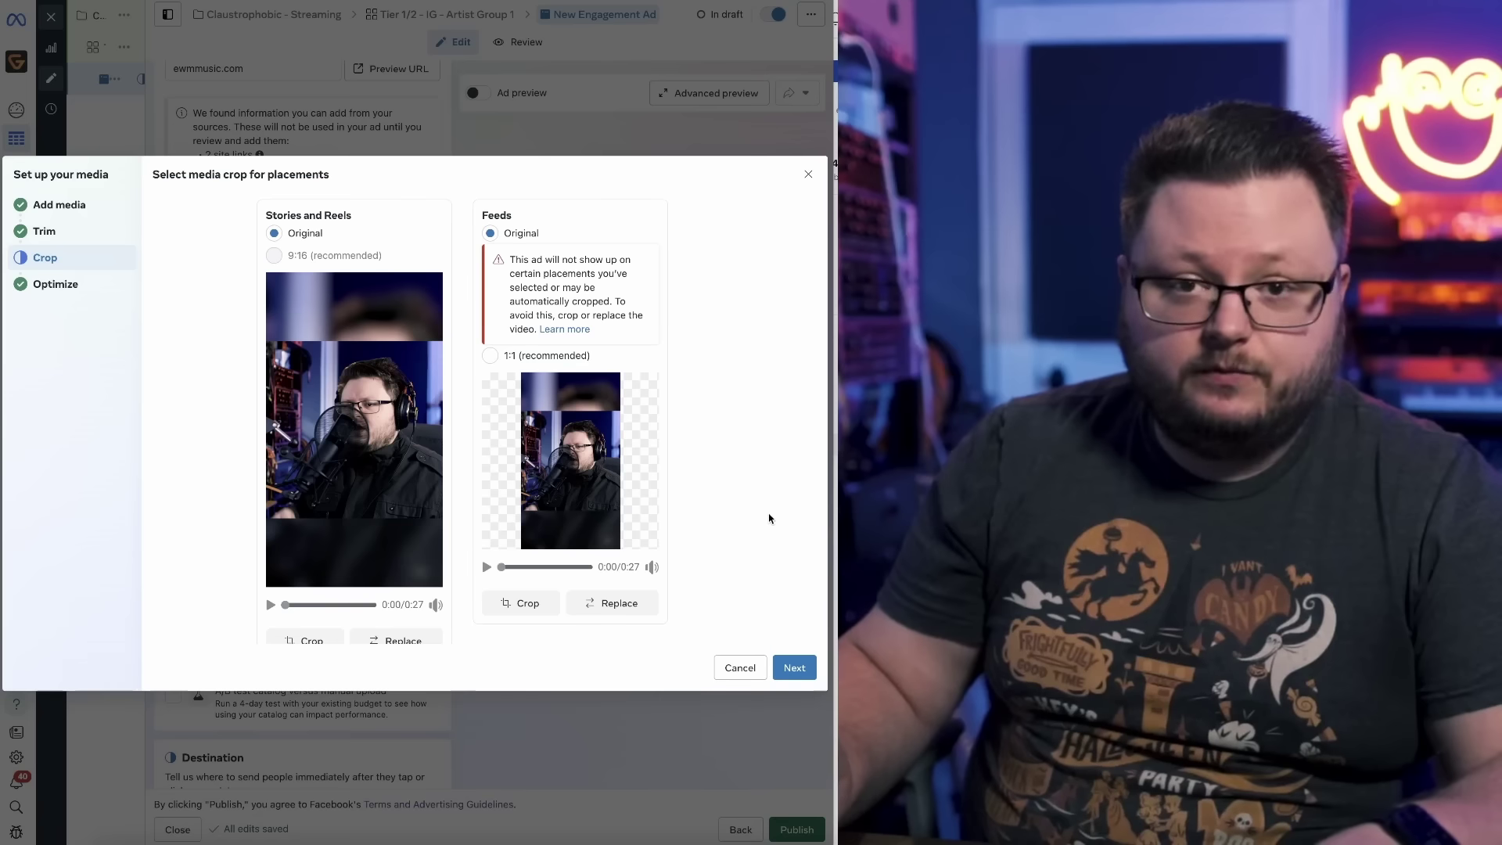
Keep the original crops, turn off all Advantage+ creative optimizations and finish the media setup.
{"action": "left_click", "coordinate": [802, 672]}
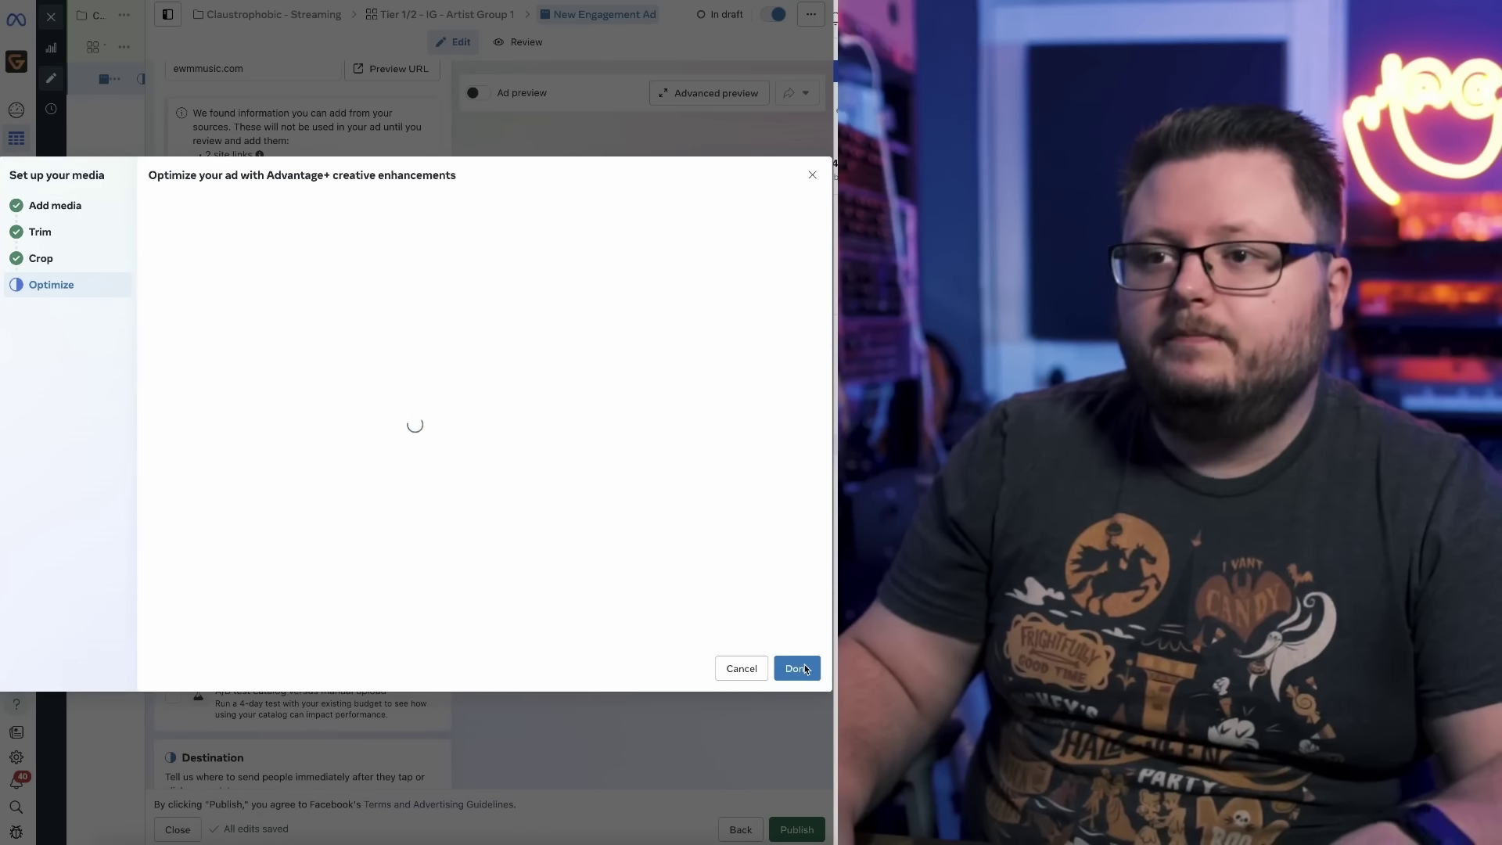
{"action": "scroll", "coordinate": [178, 276], "scroll_direction": "down", "scroll_amount": 1}
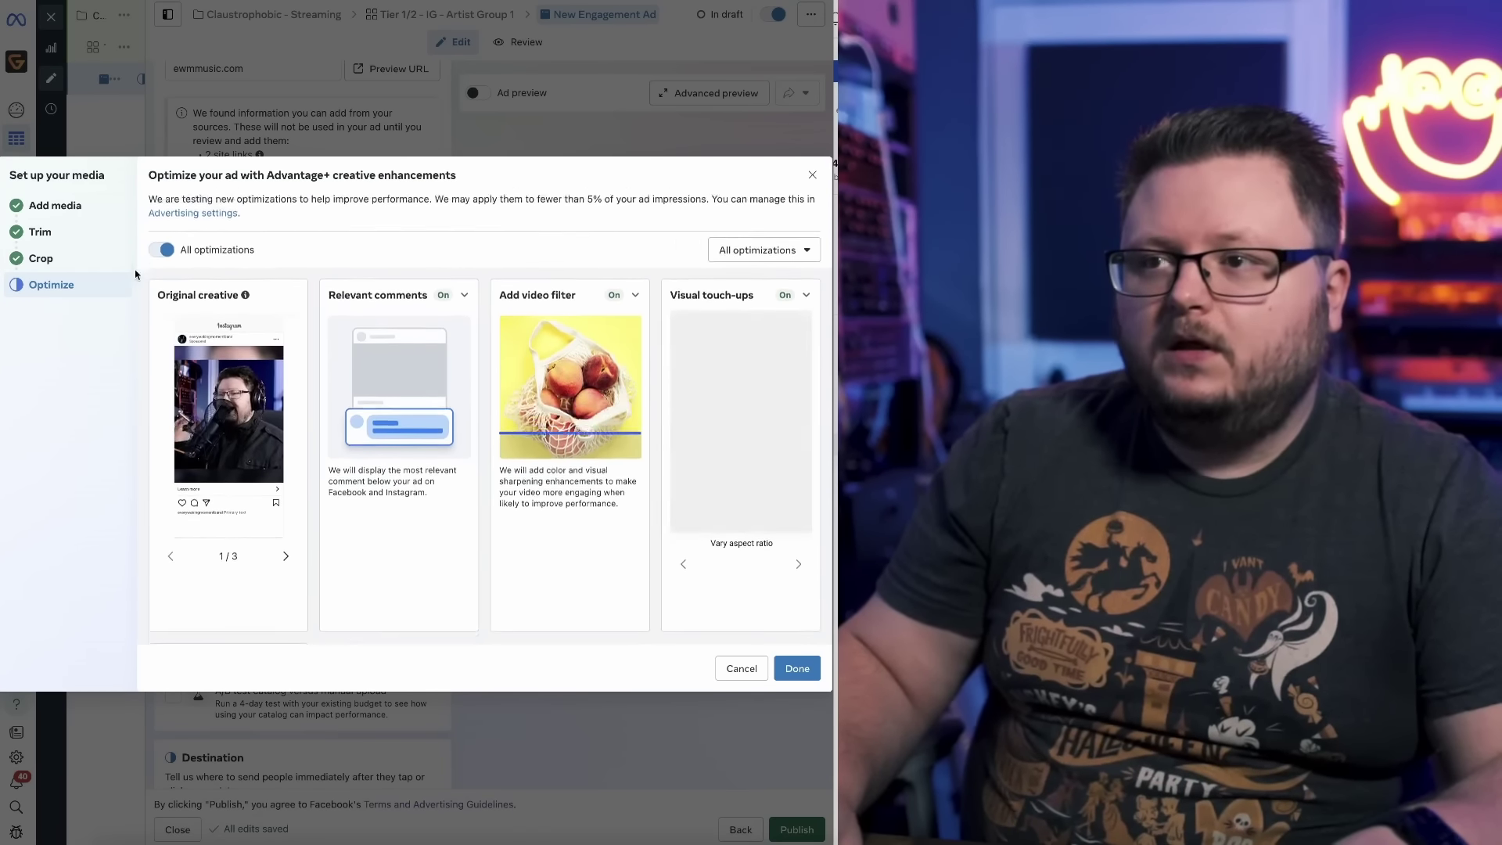
{"action": "scroll", "coordinate": [178, 276], "scroll_direction": "up", "scroll_amount": 1}
{"action": "left_click_drag", "start_coordinate": [267, 175], "coordinate": [458, 177]}
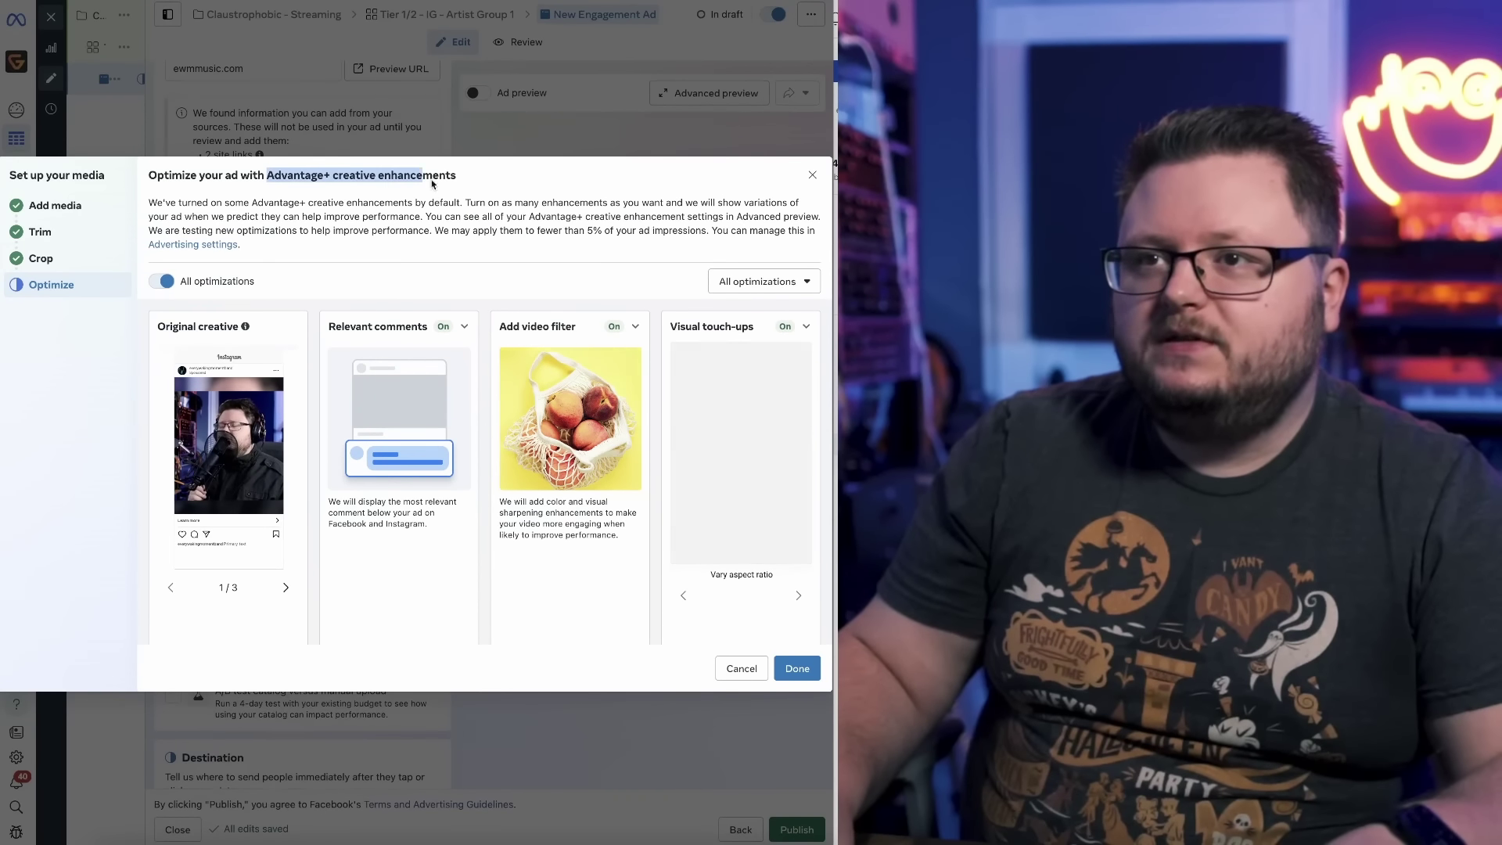
{"action": "left_click", "coordinate": [162, 281]}
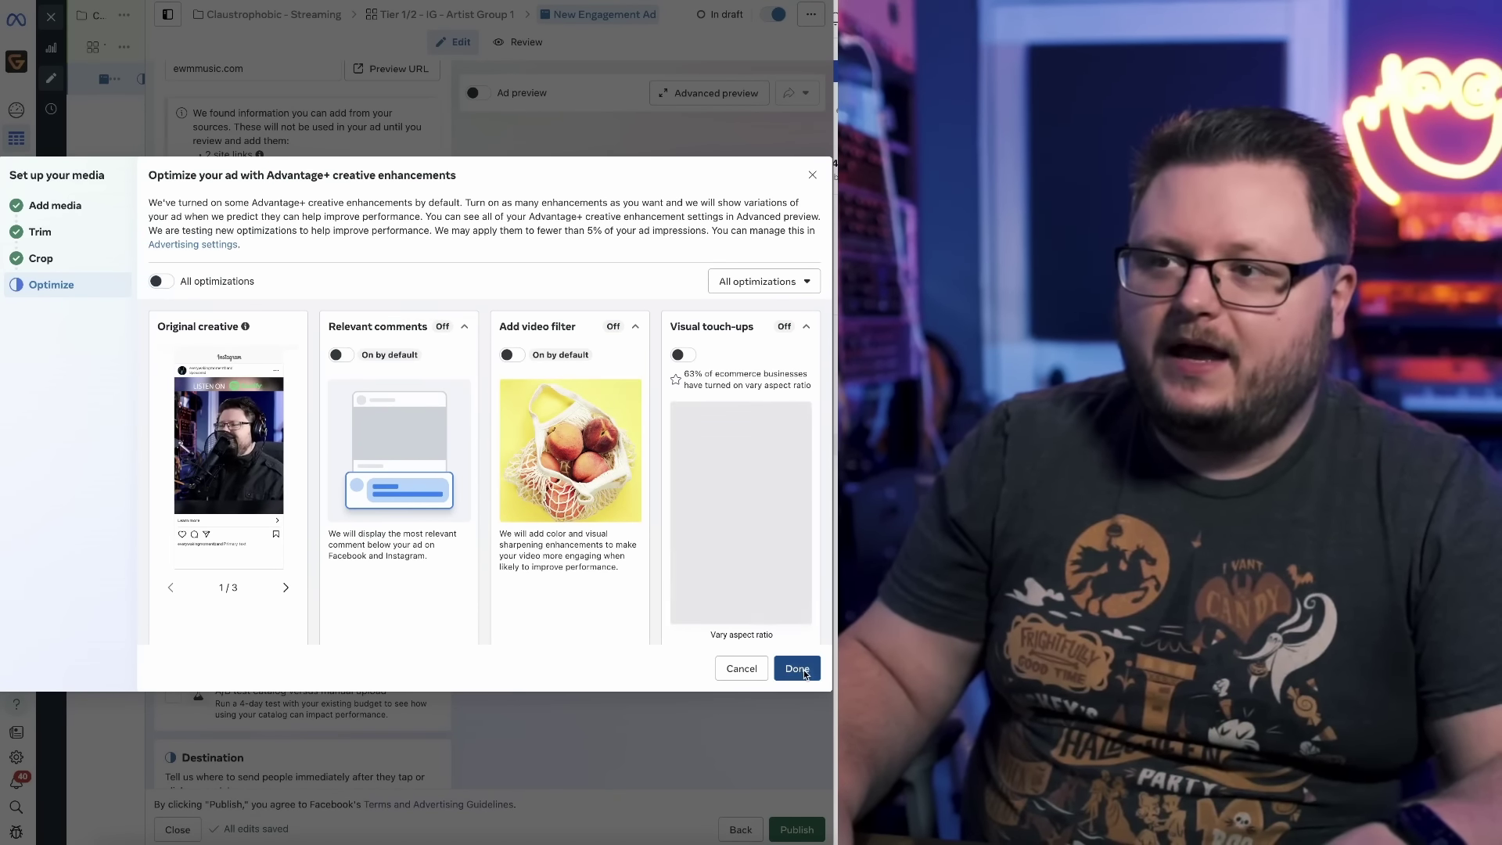
{"action": "key", "text": "Escape"}
Leave the primary text empty and enter the SubmitHub landing page link as the ad's website URL.
{"action": "scroll", "coordinate": [435, 406], "scroll_direction": "down", "scroll_amount": 10}
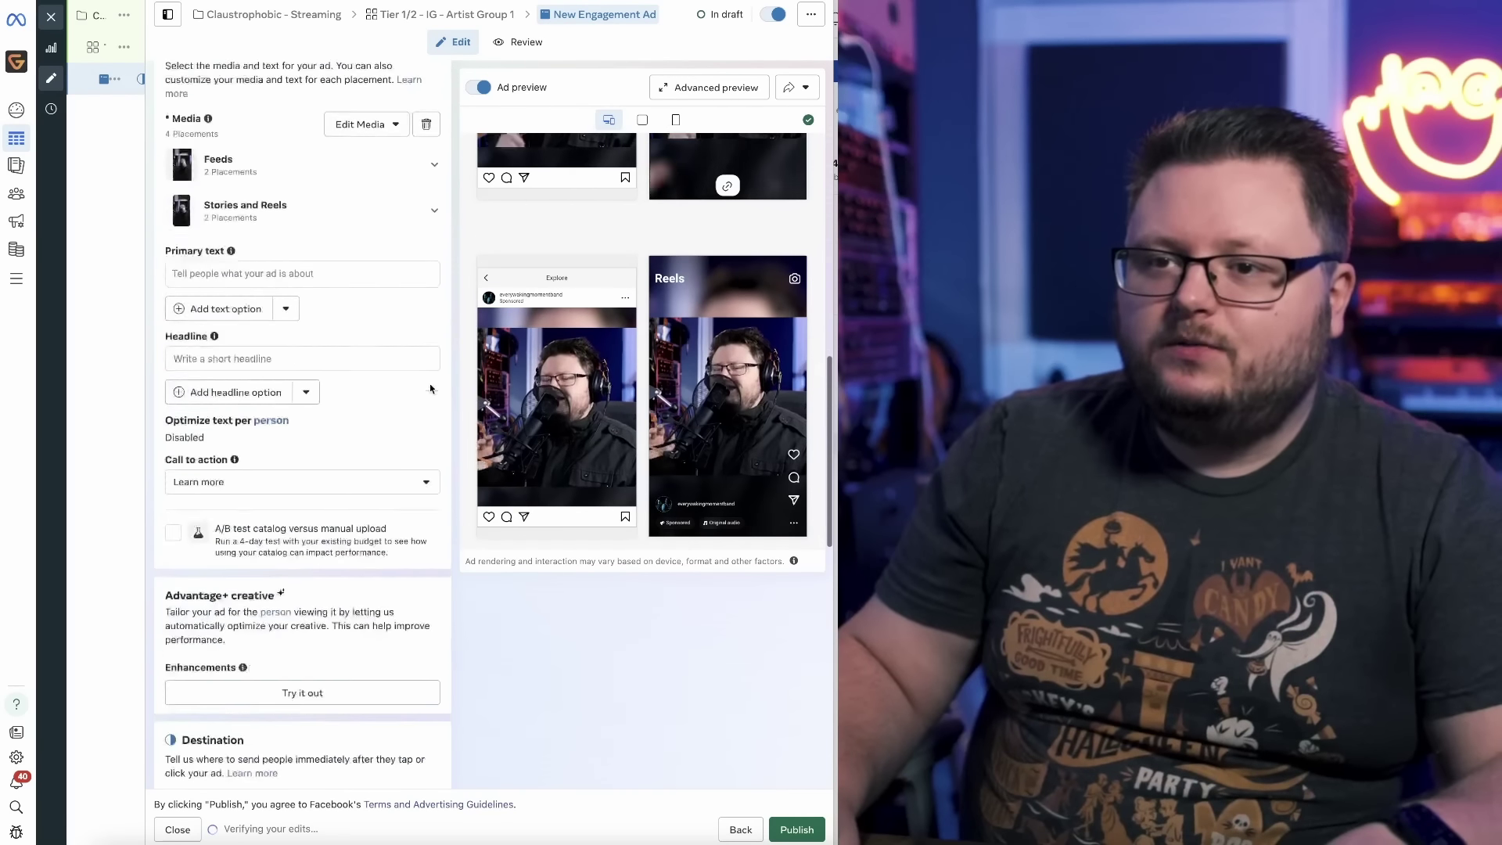
{"action": "scroll", "coordinate": [435, 406], "scroll_direction": "up", "scroll_amount": 2}
{"action": "left_click", "coordinate": [345, 245]}
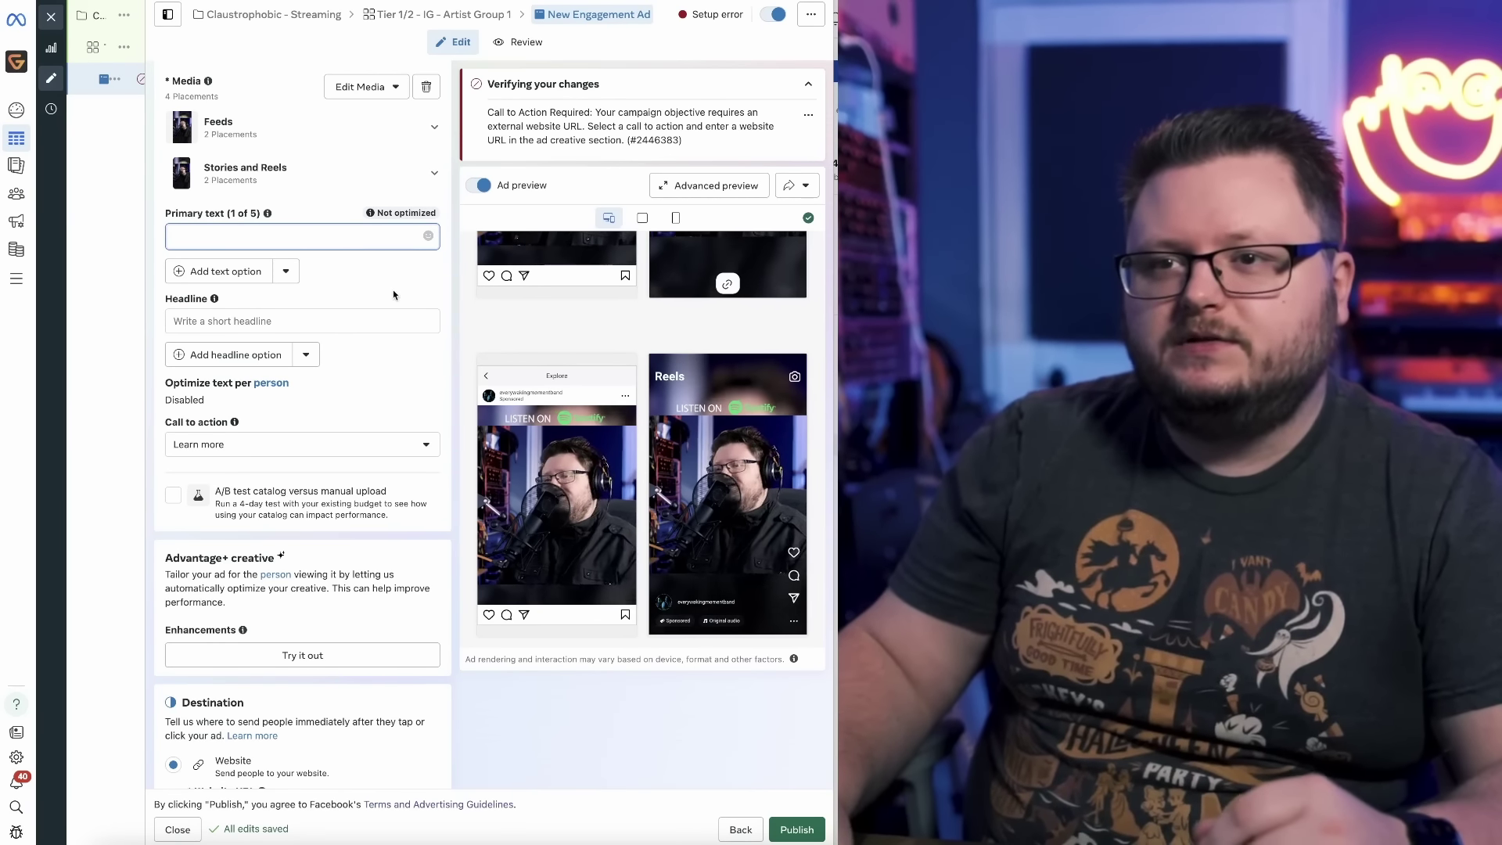
{"action": "scroll", "coordinate": [281, 157], "scroll_direction": "down", "scroll_amount": 4}
{"action": "key", "text": "super+Tab"}
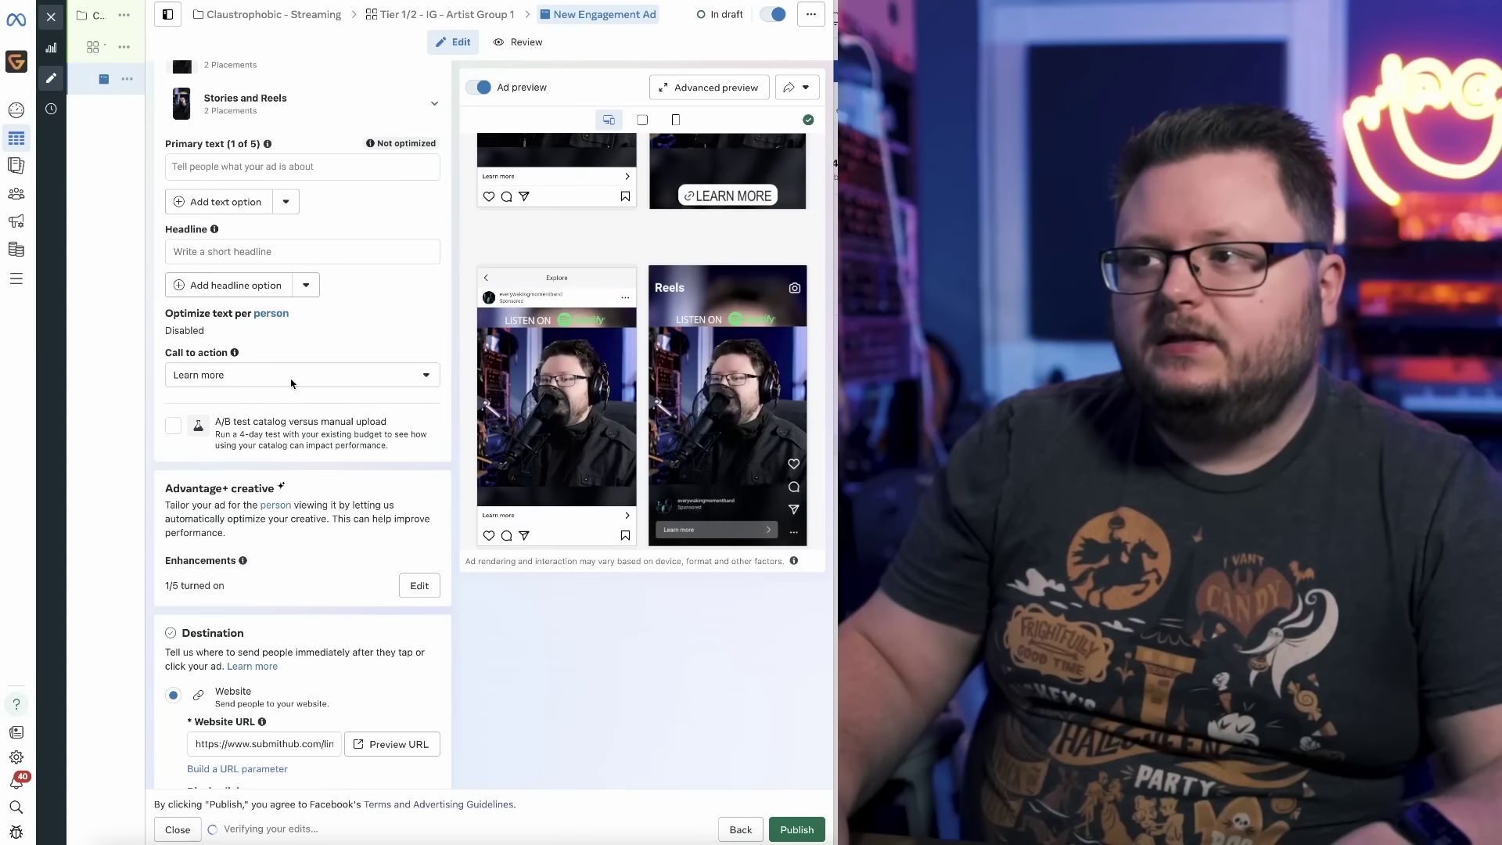
Set the ad's call to action to Listen now.
{"action": "left_click", "coordinate": [301, 375]}
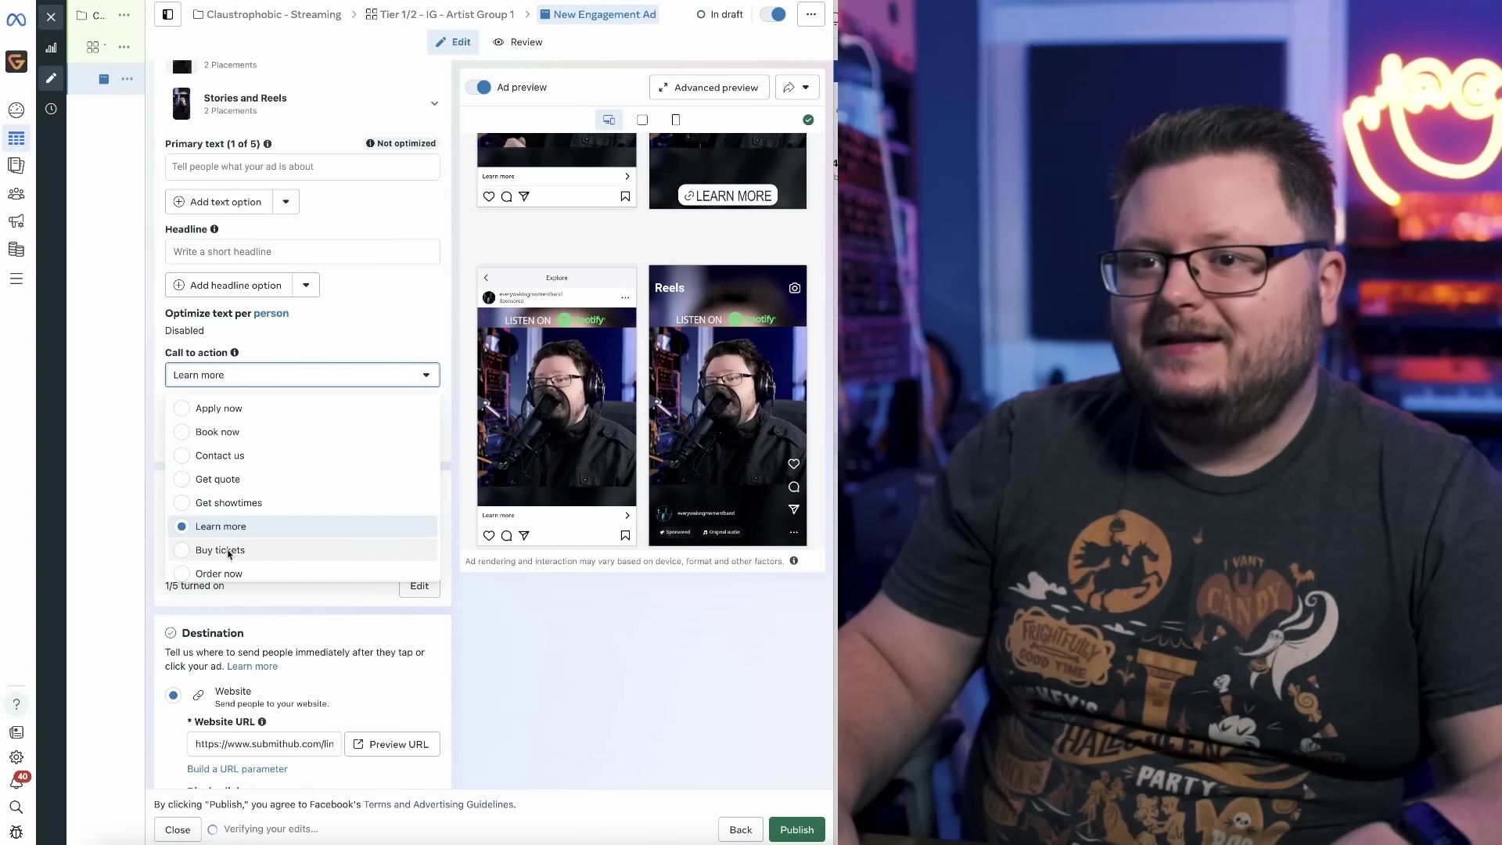
{"action": "scroll", "coordinate": [268, 475], "scroll_direction": "down", "scroll_amount": 3}
{"action": "left_click", "coordinate": [235, 472]}
Rename the new engagement ad as Verse 1.
{"action": "scroll", "coordinate": [542, 687], "scroll_direction": "up", "scroll_amount": 10}
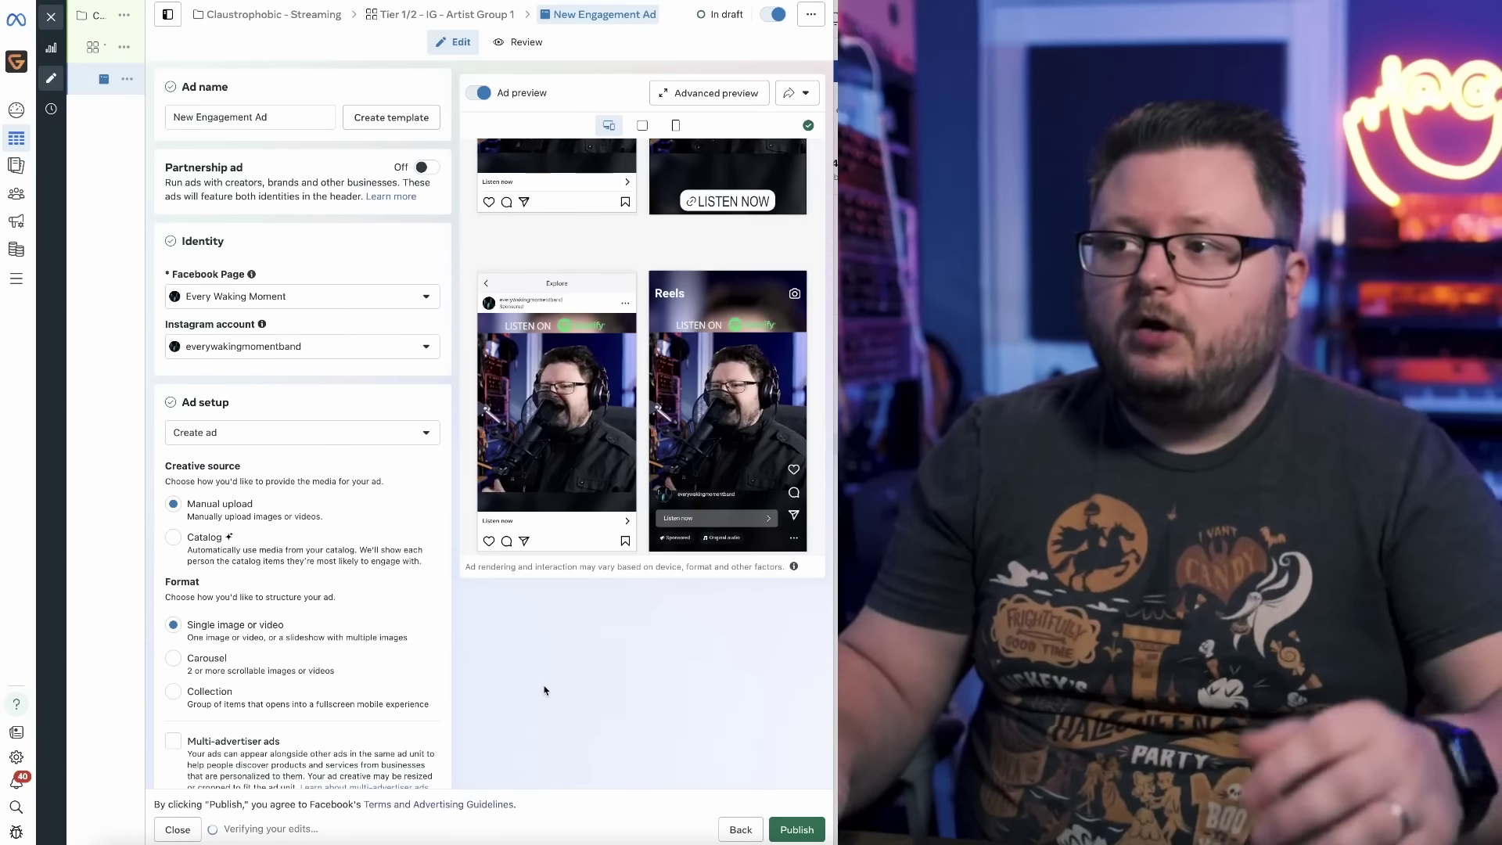
{"action": "left_click_drag", "start_coordinate": [313, 118], "coordinate": [171, 116]}
{"action": "type", "text": "V"}
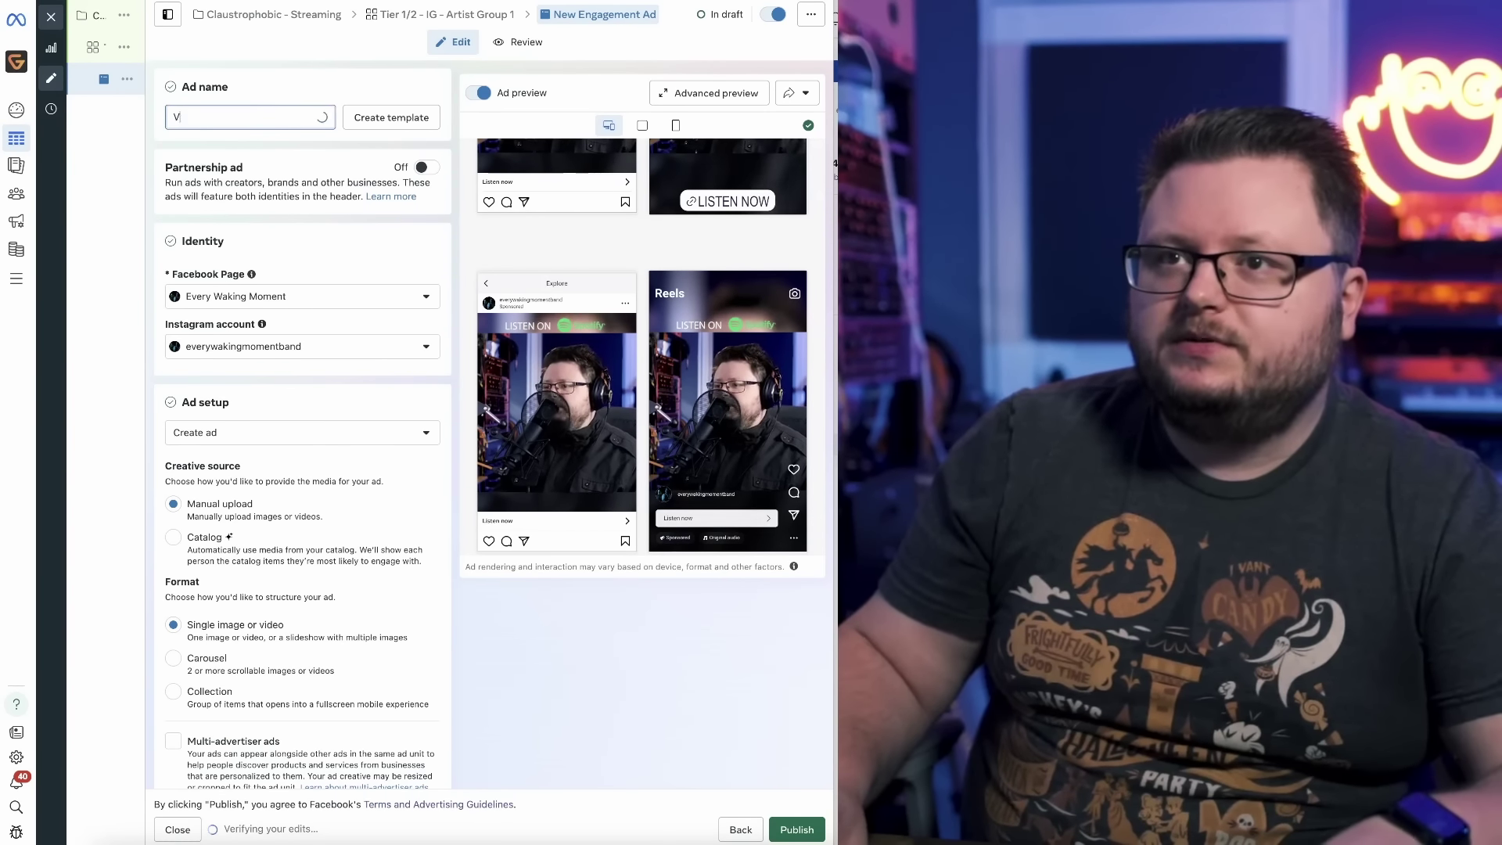
{"action": "type", "text": "erse 1"}
{"action": "left_click", "coordinate": [355, 67]}
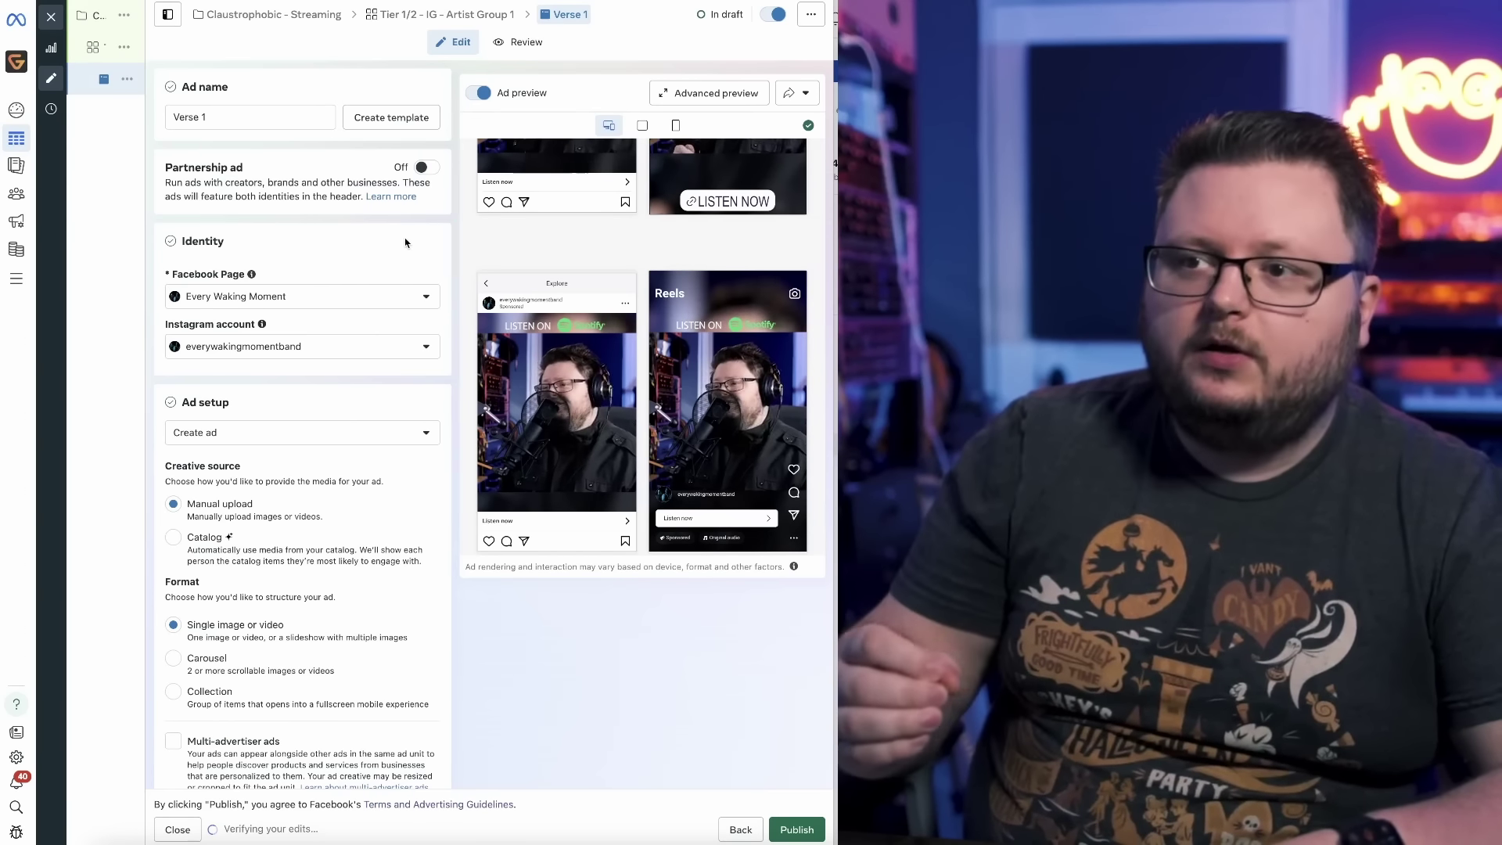
Duplicate the Verse 1 ad within the original campaign, making 2 copies.
{"action": "mouse_move", "coordinate": [136, 91]}
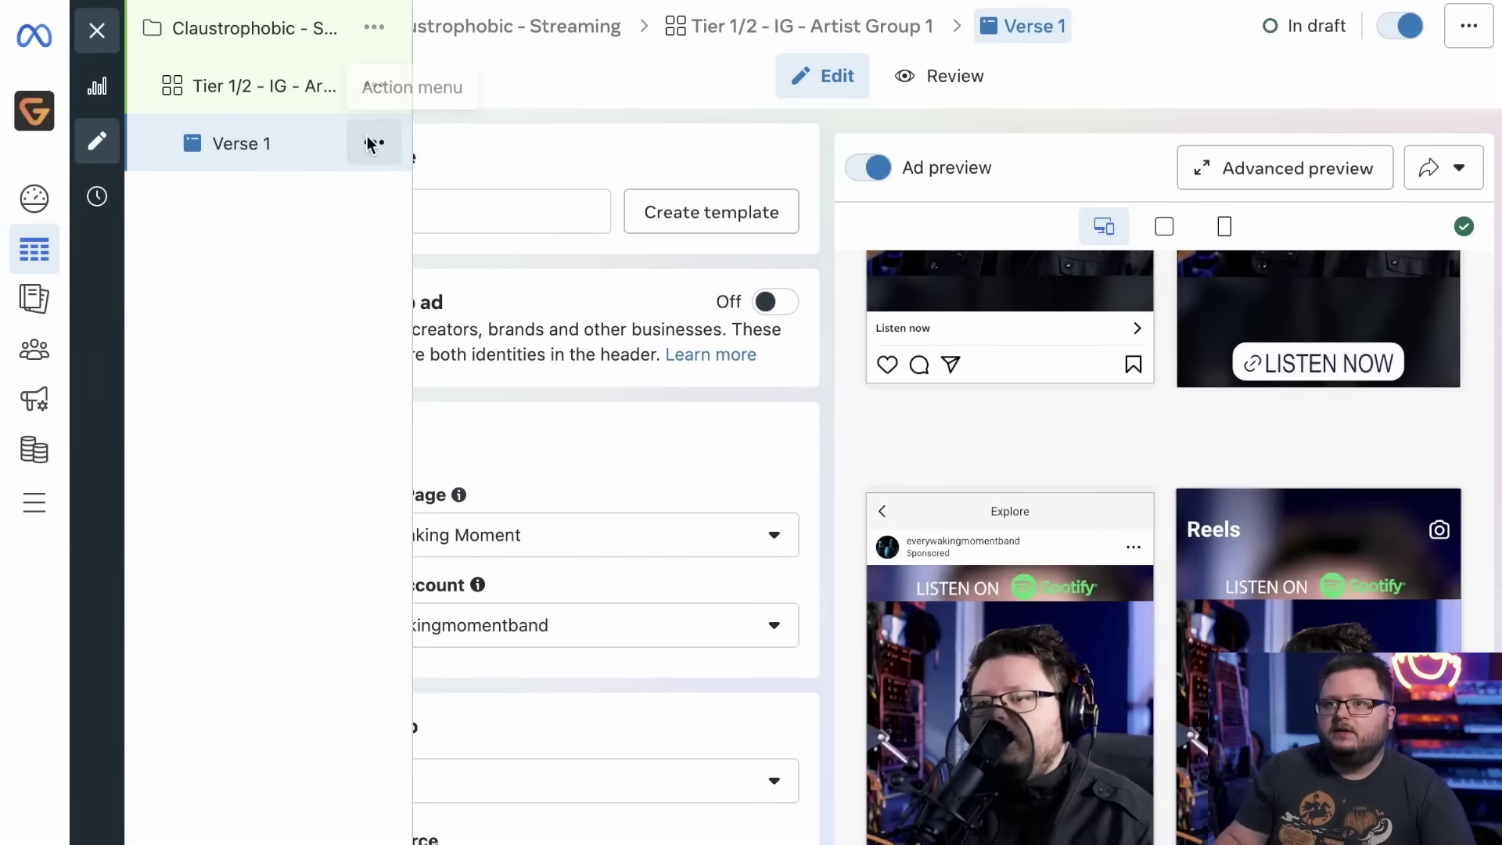
{"action": "left_click", "coordinate": [204, 79]}
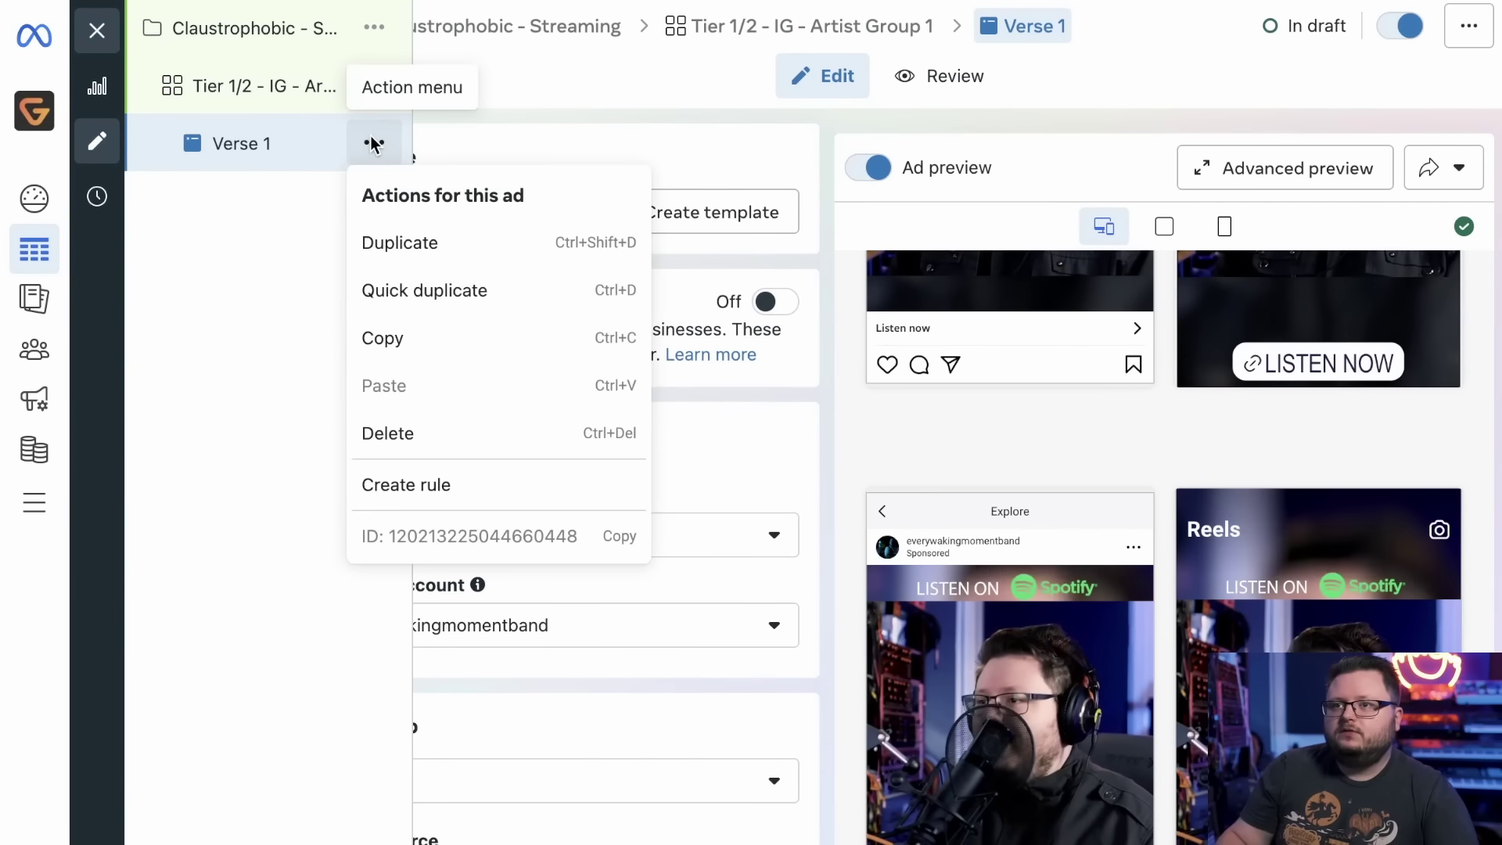
{"action": "left_click", "coordinate": [423, 243]}
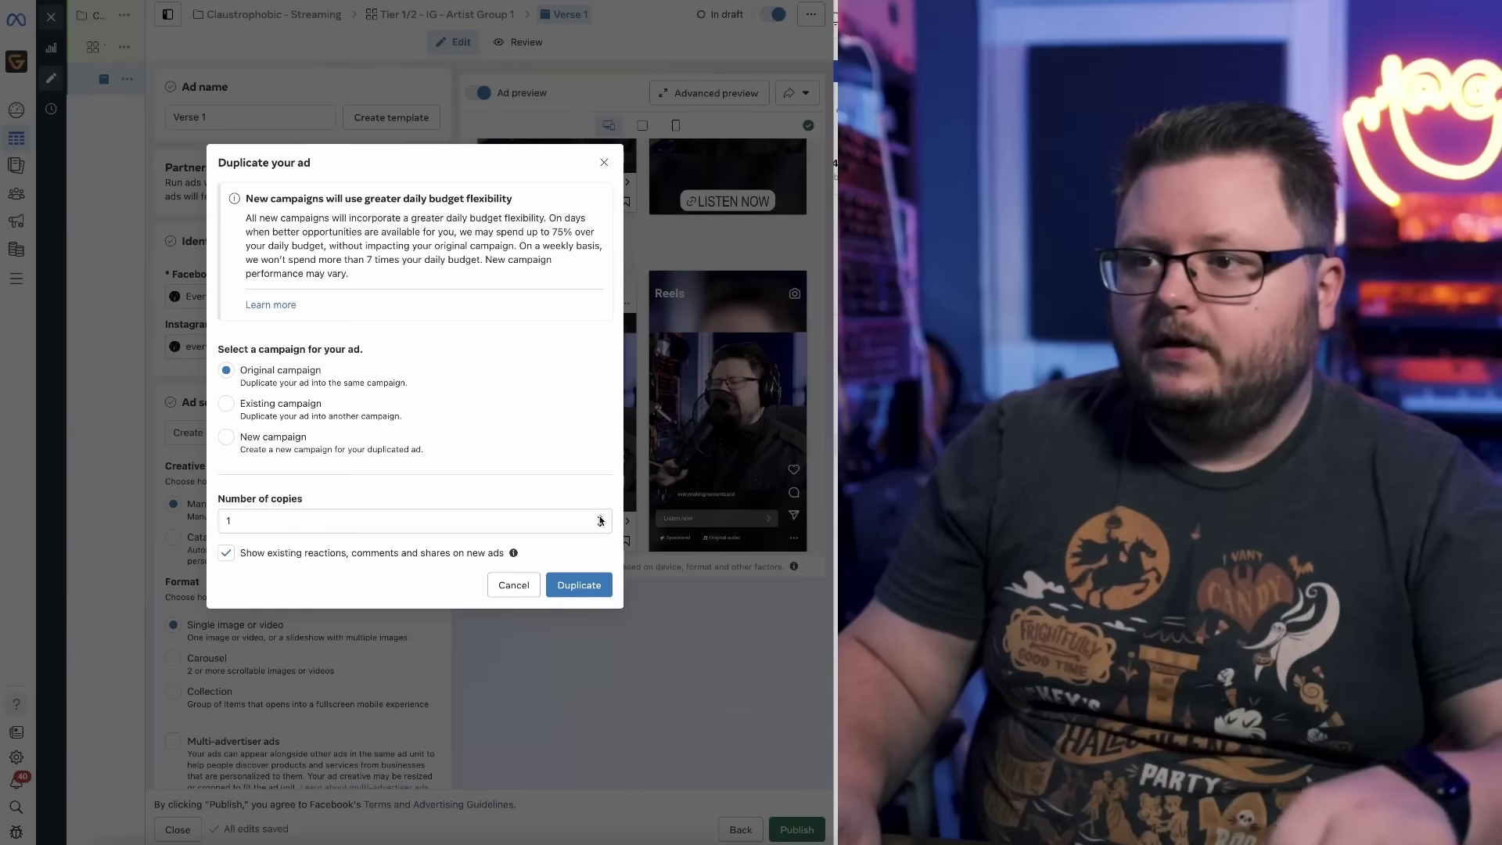
{"action": "left_click", "coordinate": [918, 799]}
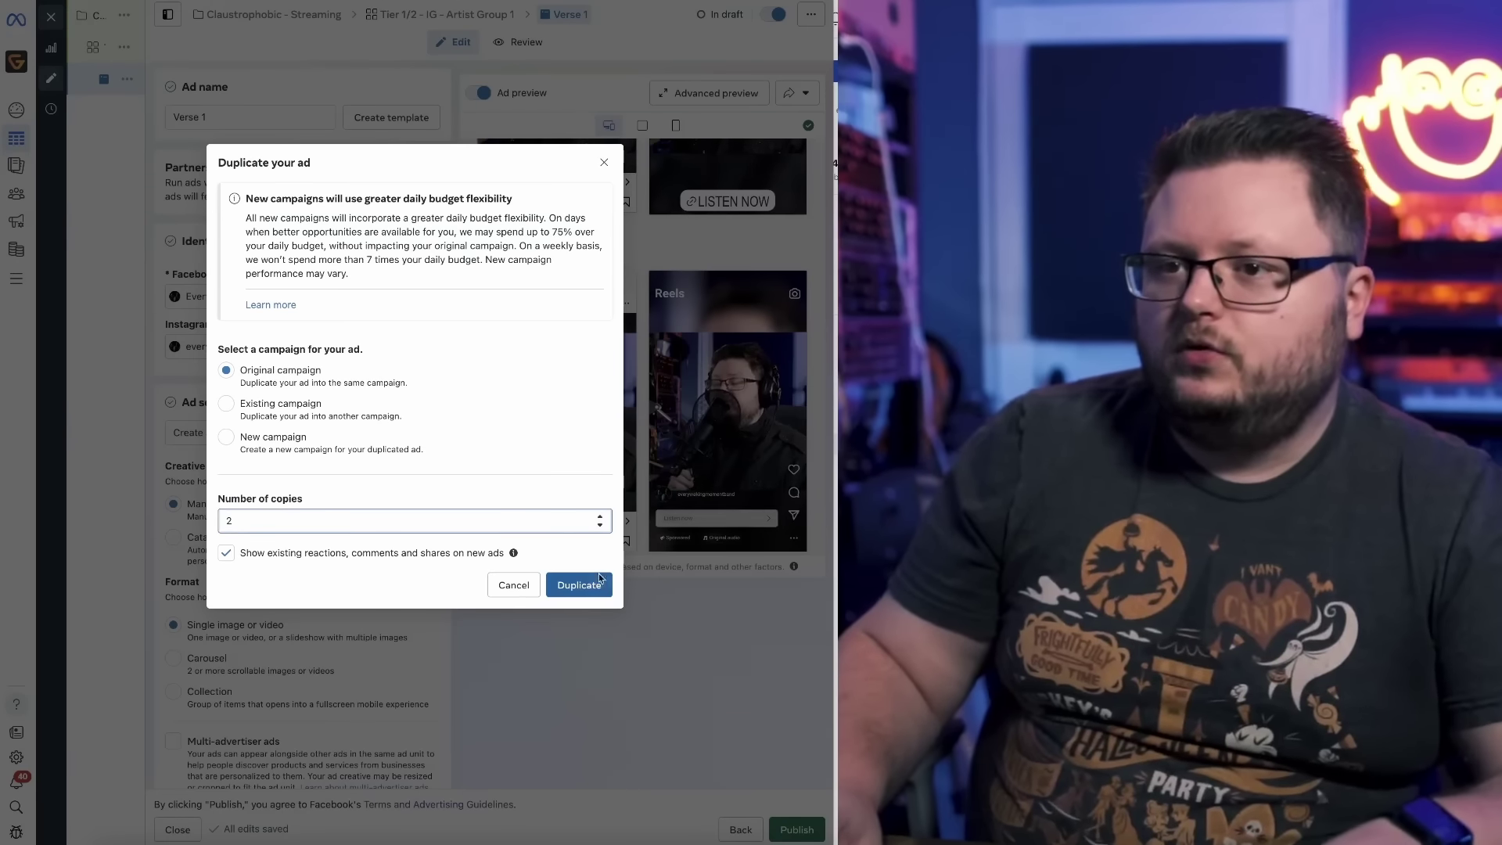
{"action": "left_click", "coordinate": [599, 583]}
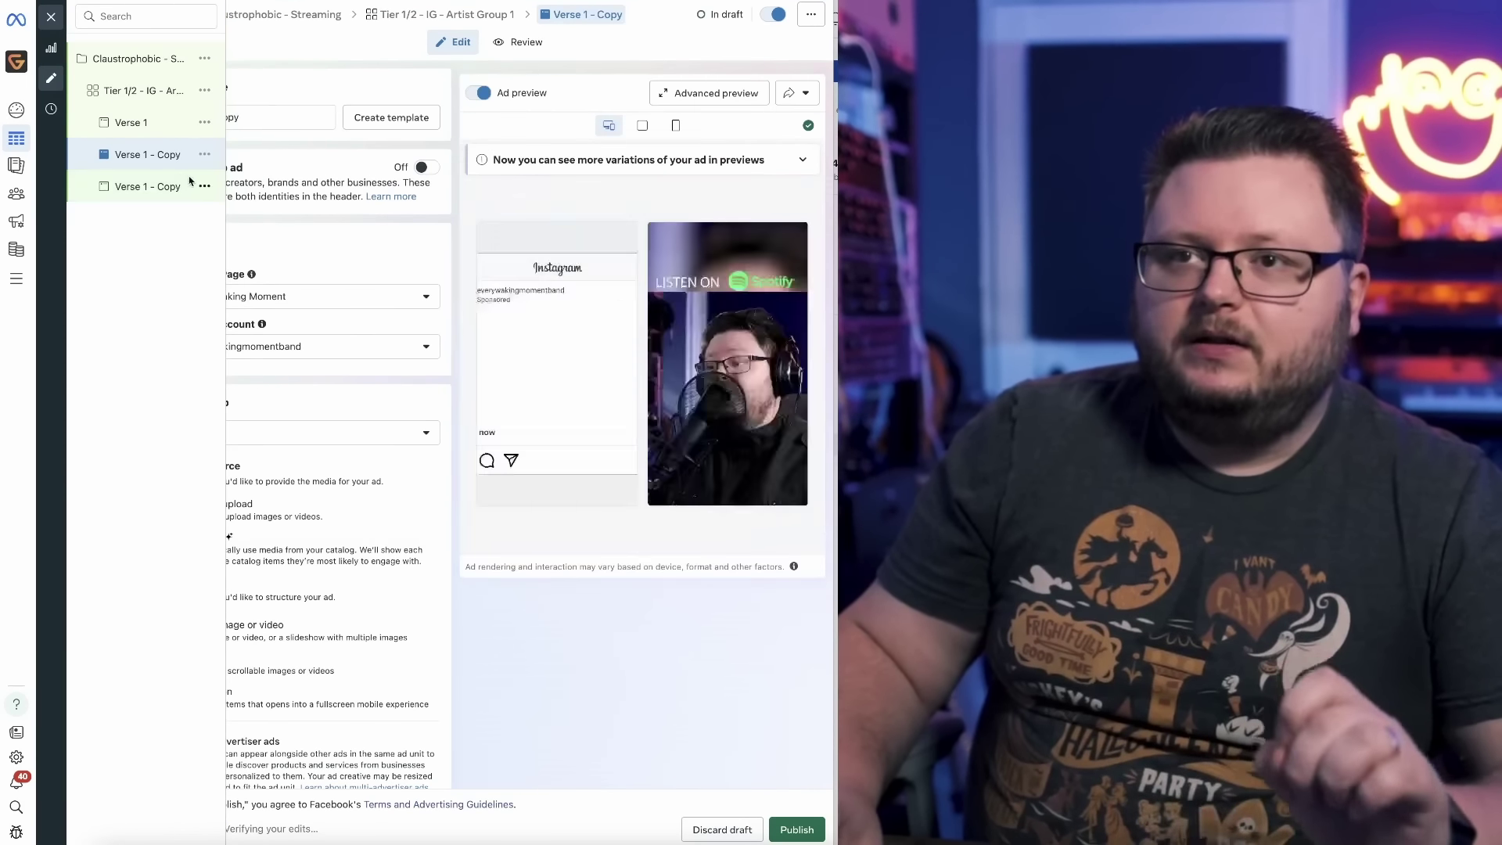
Remove the existing media from both Verse 1 copies.
{"action": "scroll", "coordinate": [443, 305], "scroll_direction": "down", "scroll_amount": 8}
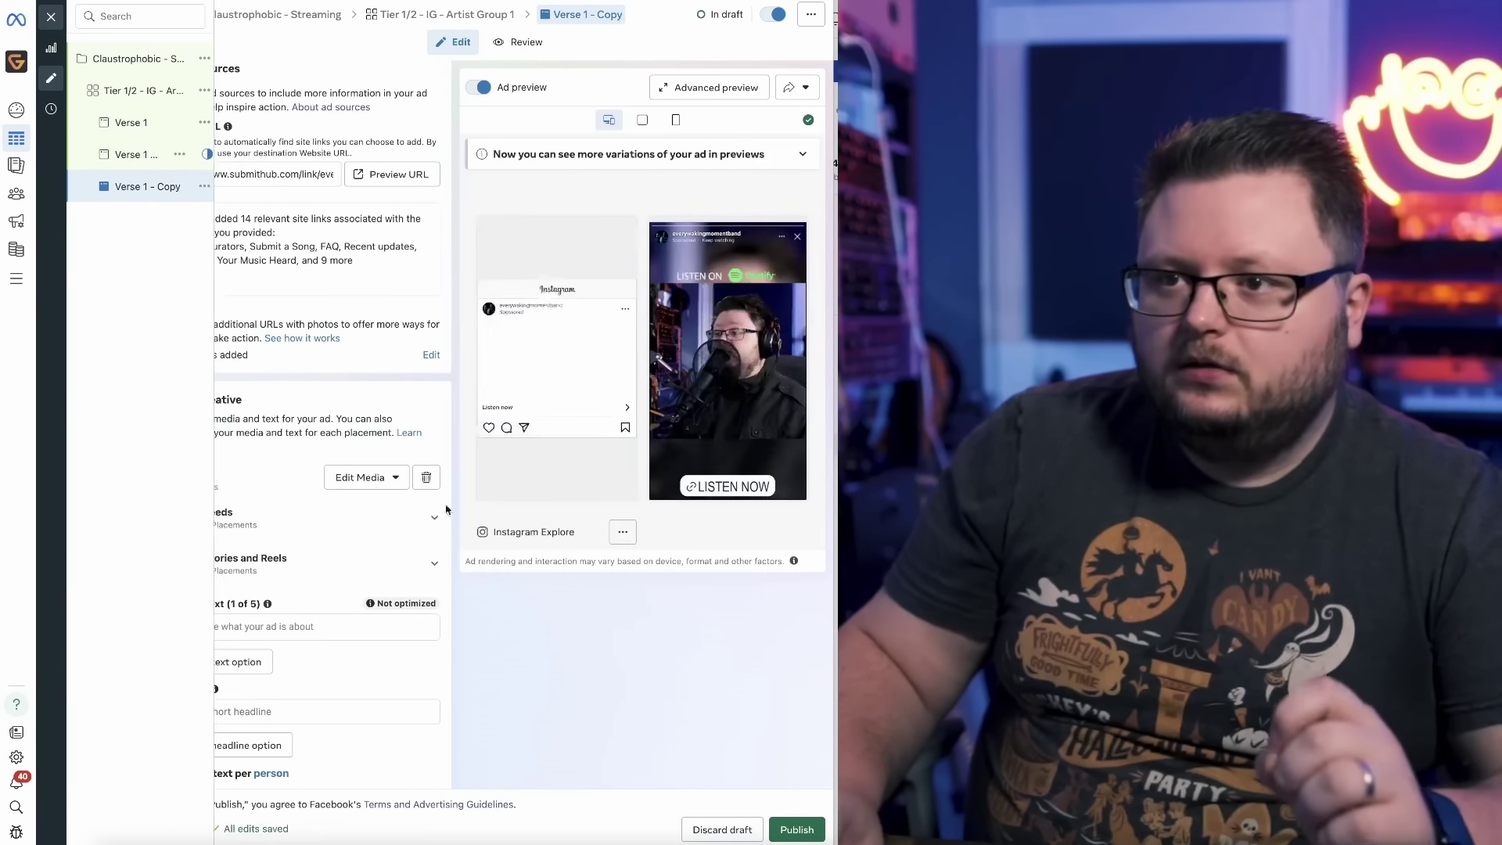
{"action": "left_click", "coordinate": [422, 479]}
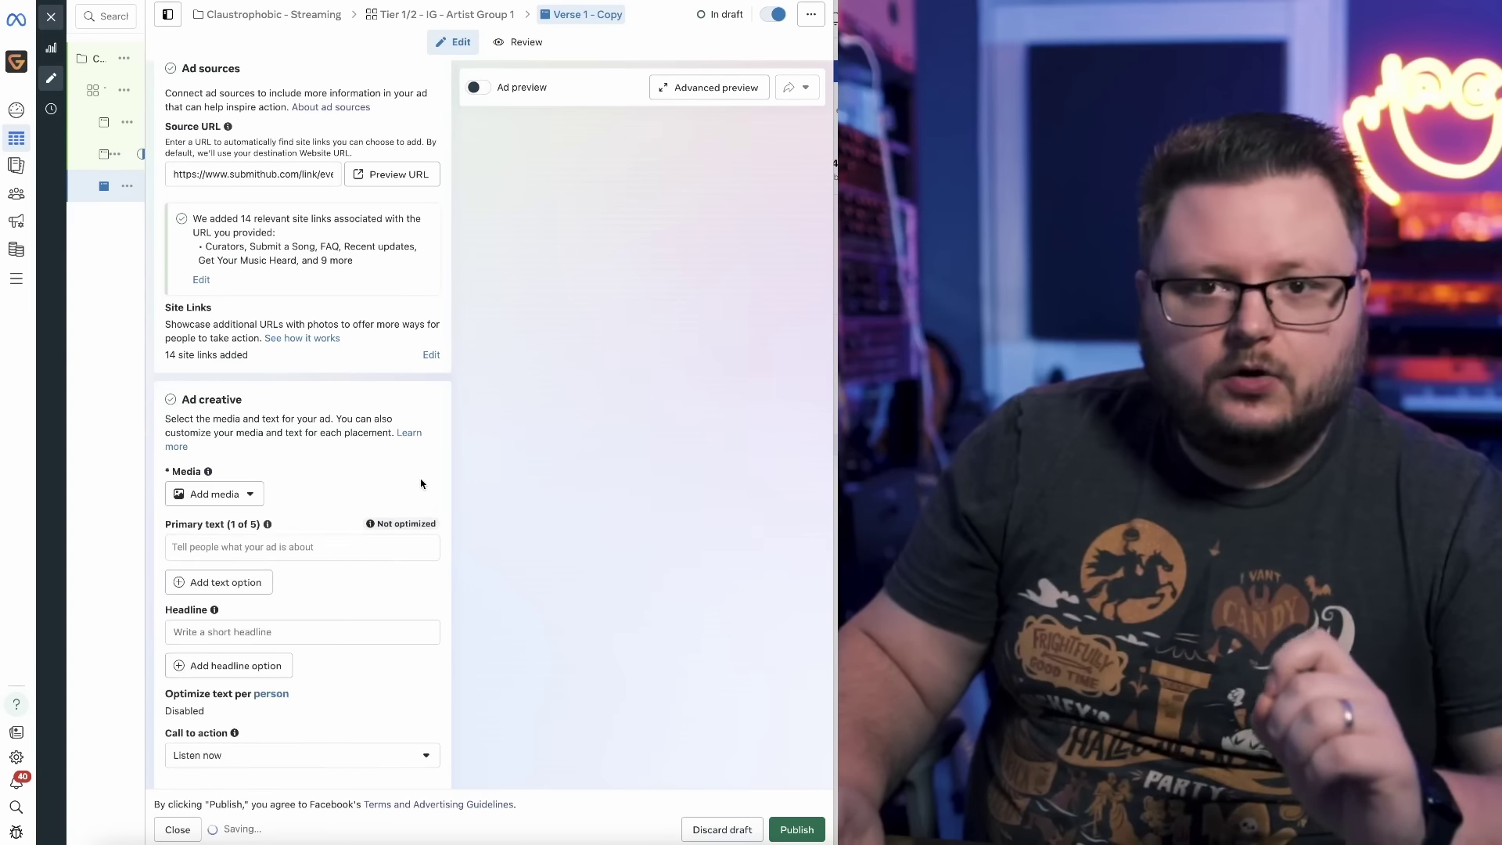
Rename the first Verse 1 copy as Chorus and the second one as PreChorus.
{"action": "left_click", "coordinate": [110, 154]}
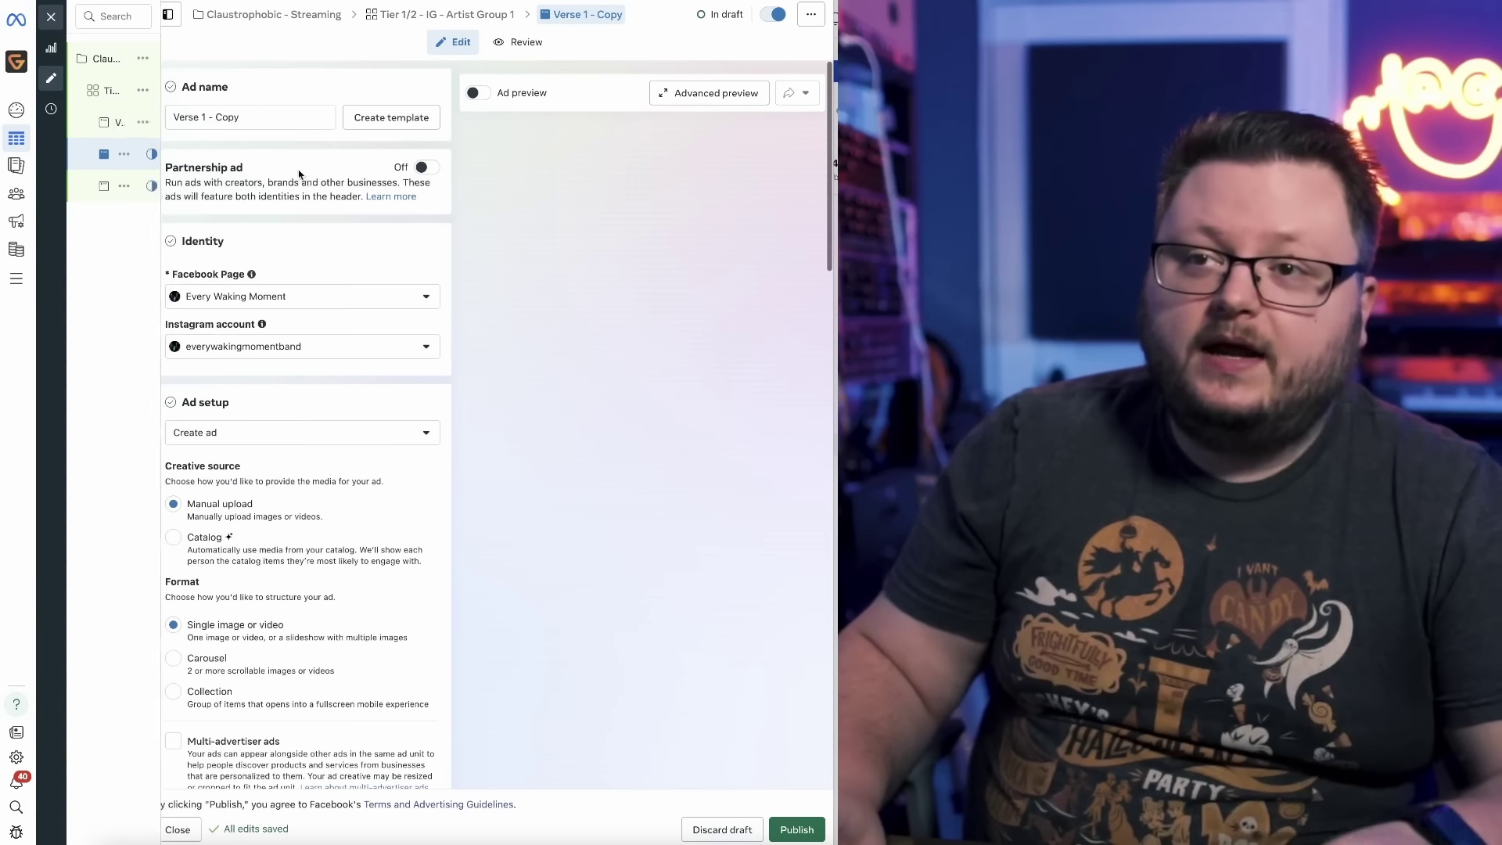
{"action": "type", "text": "Chorus"}
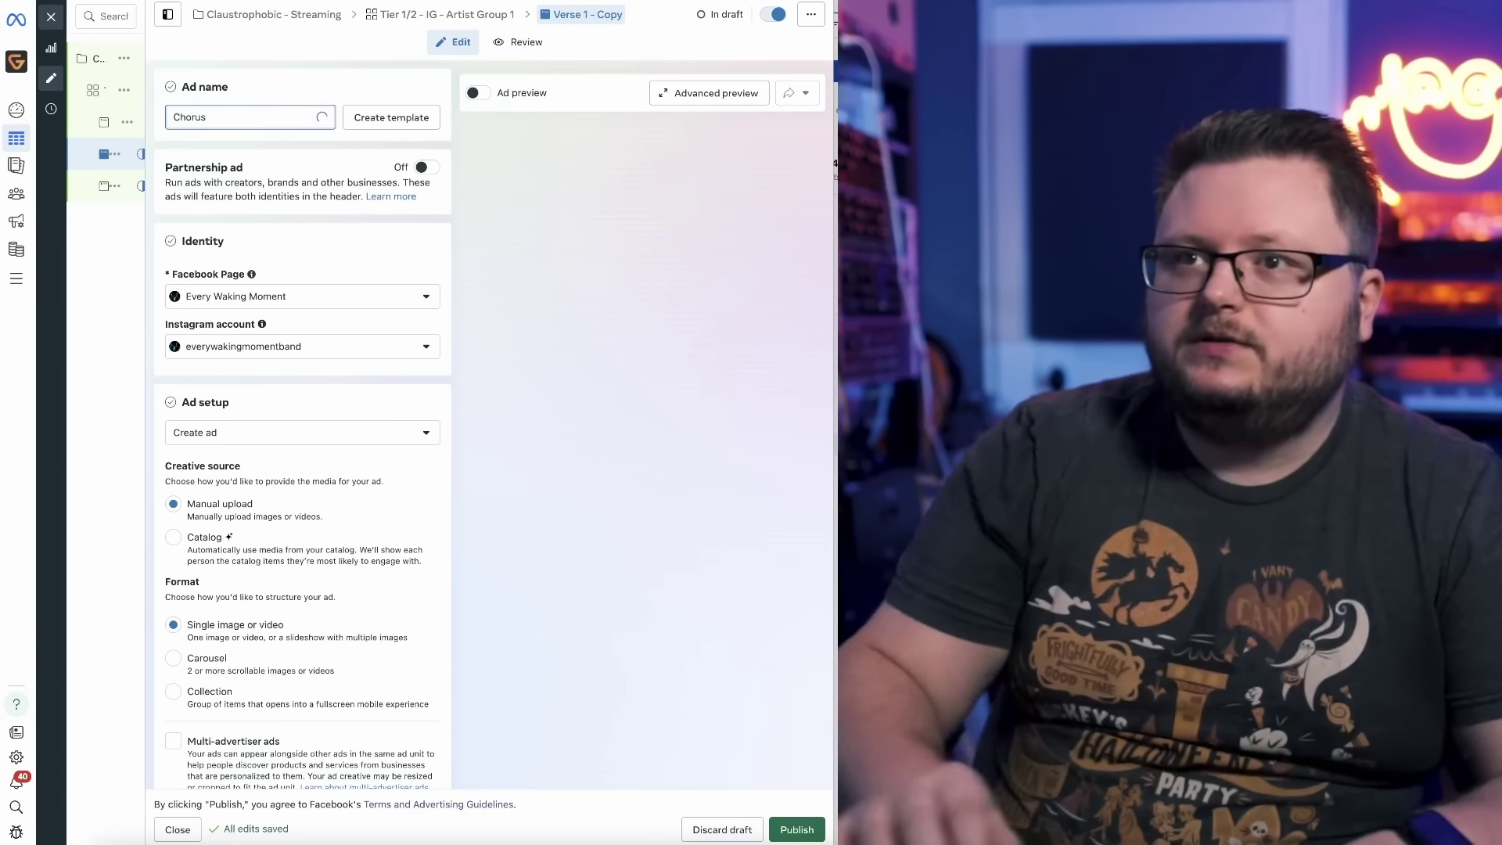
{"action": "left_click", "coordinate": [303, 72]}
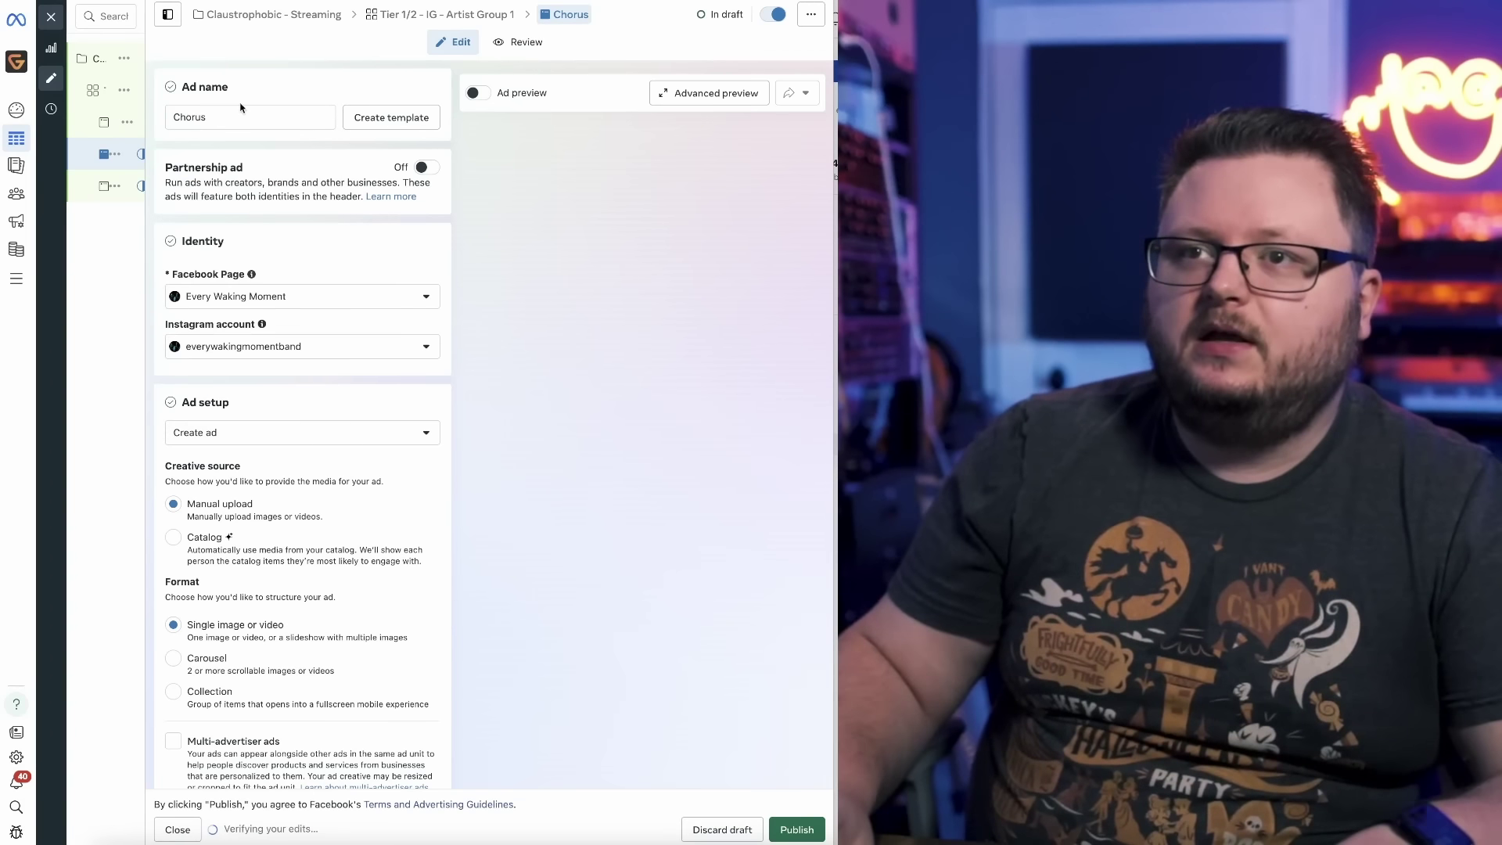
{"action": "left_click", "coordinate": [126, 187]}
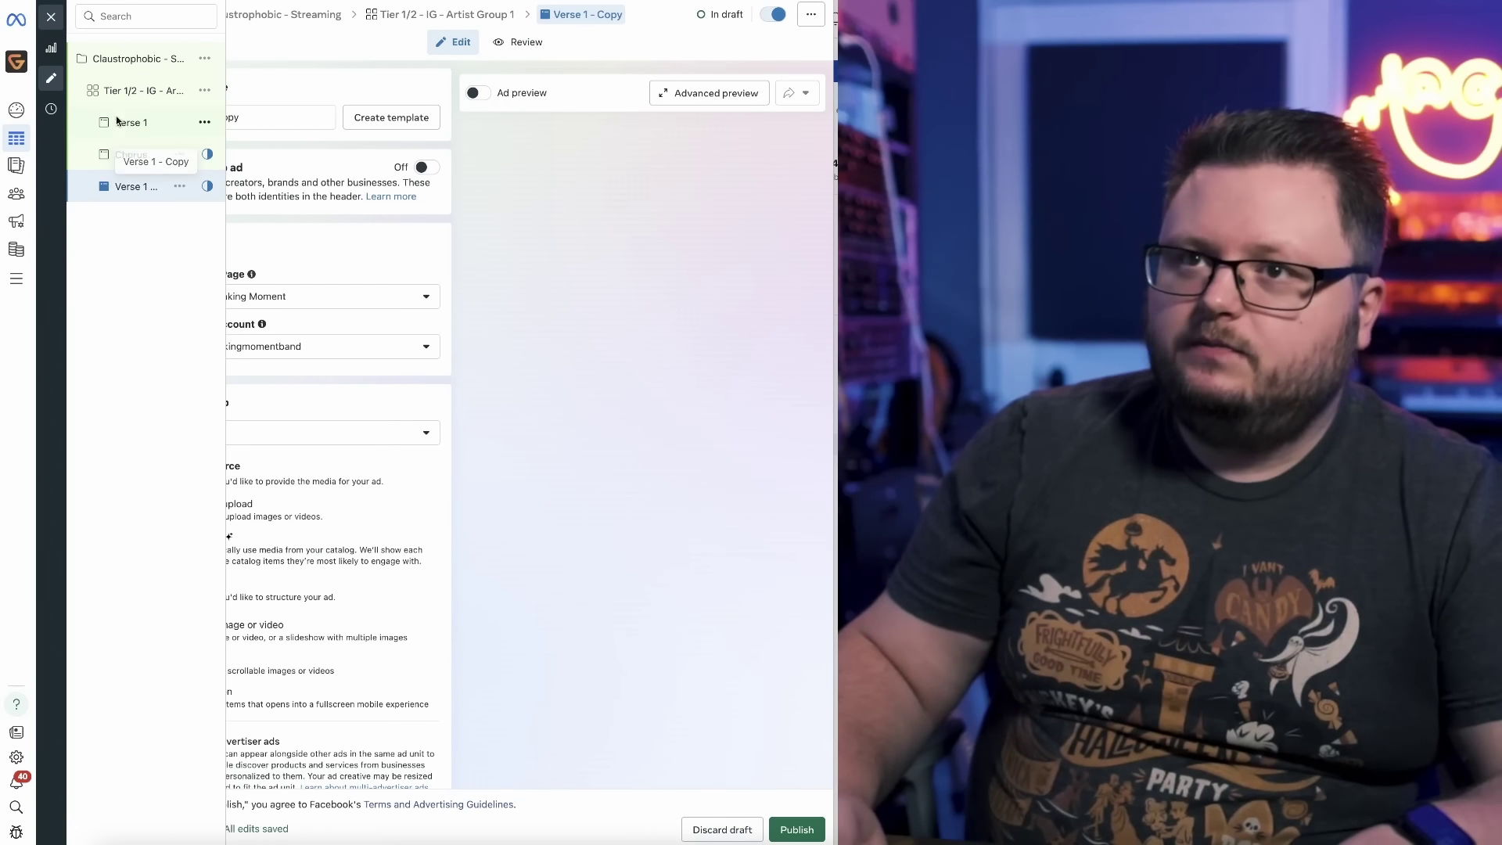
{"action": "triple_click", "coordinate": [251, 117]}
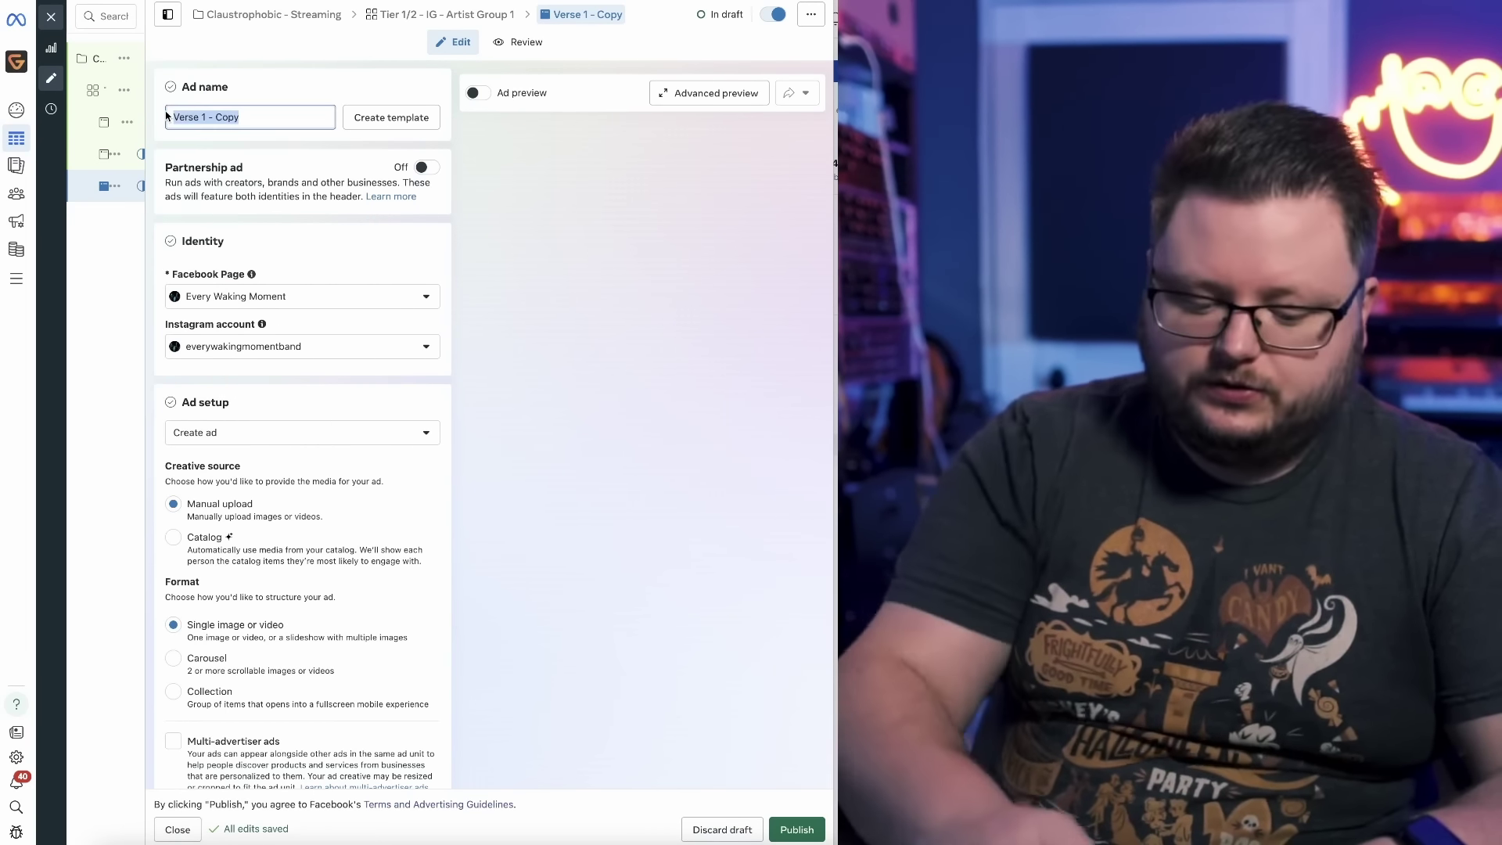
{"action": "type", "text": "PreChorus"}
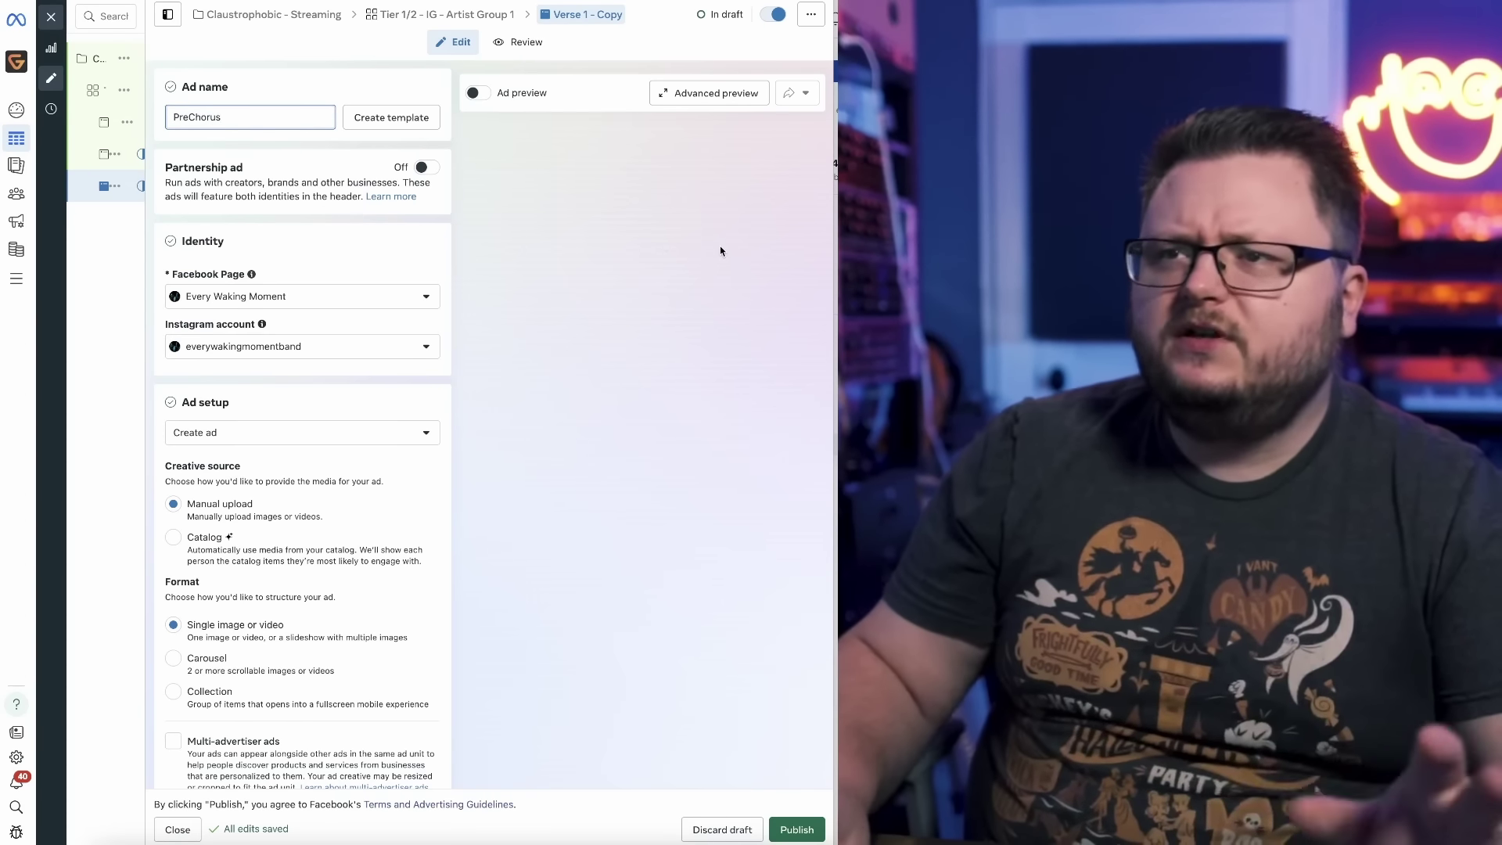
Try adding the first 404 × 720 account video to the Chorus ad, keeping the original crops.
{"action": "mouse_move", "coordinate": [76, 137]}
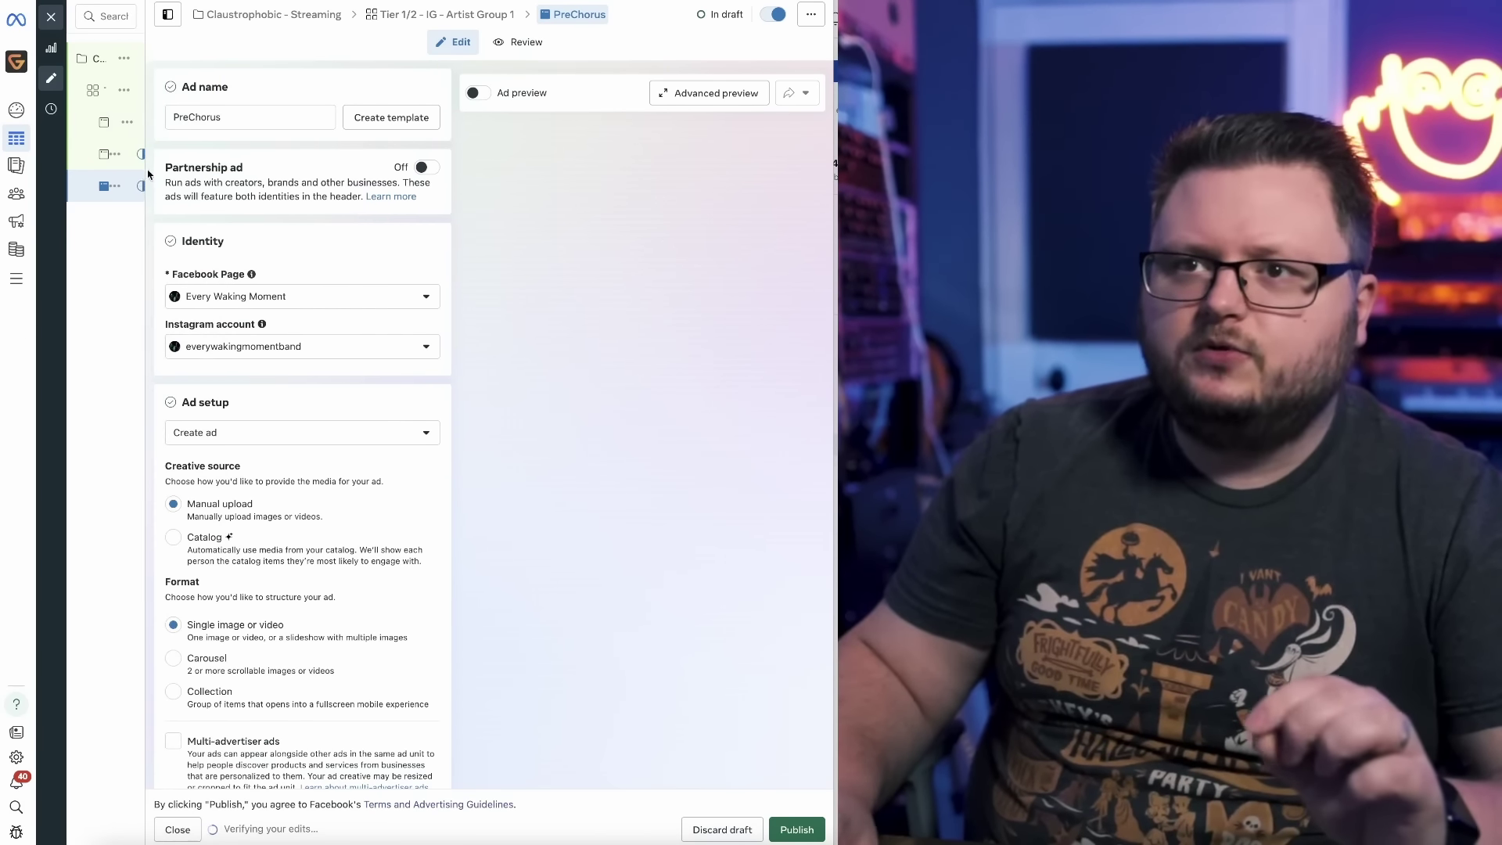
{"action": "left_click", "coordinate": [122, 151]}
{"action": "scroll", "coordinate": [441, 317], "scroll_direction": "down", "scroll_amount": 10}
{"action": "scroll", "coordinate": [441, 316], "scroll_direction": "up", "scroll_amount": 5}
{"action": "scroll", "coordinate": [429, 361], "scroll_direction": "up", "scroll_amount": 3}
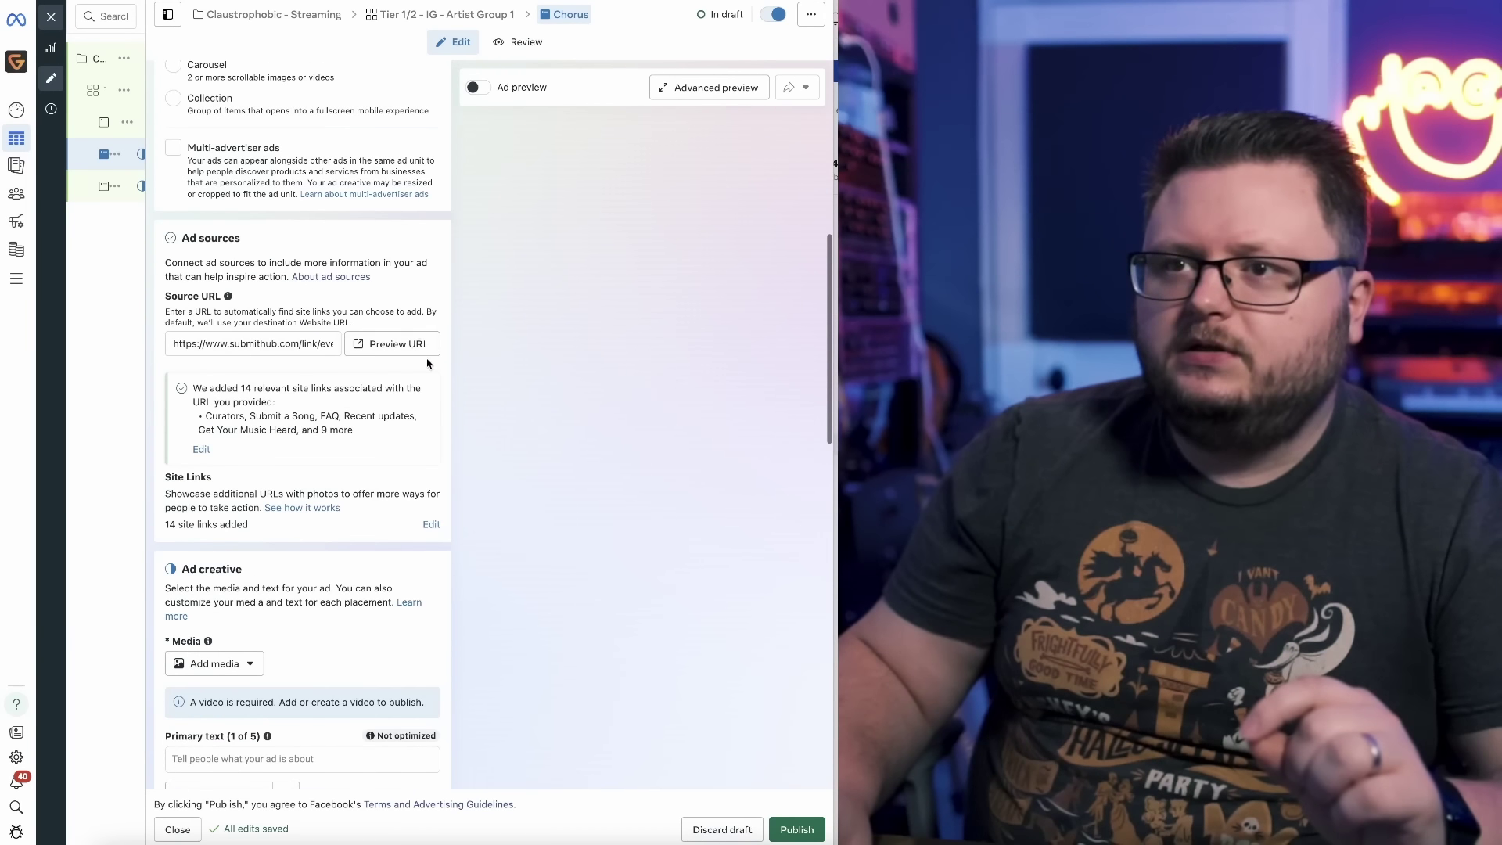
{"action": "scroll", "coordinate": [313, 376], "scroll_direction": "down", "scroll_amount": 4}
{"action": "left_click", "coordinate": [218, 396]}
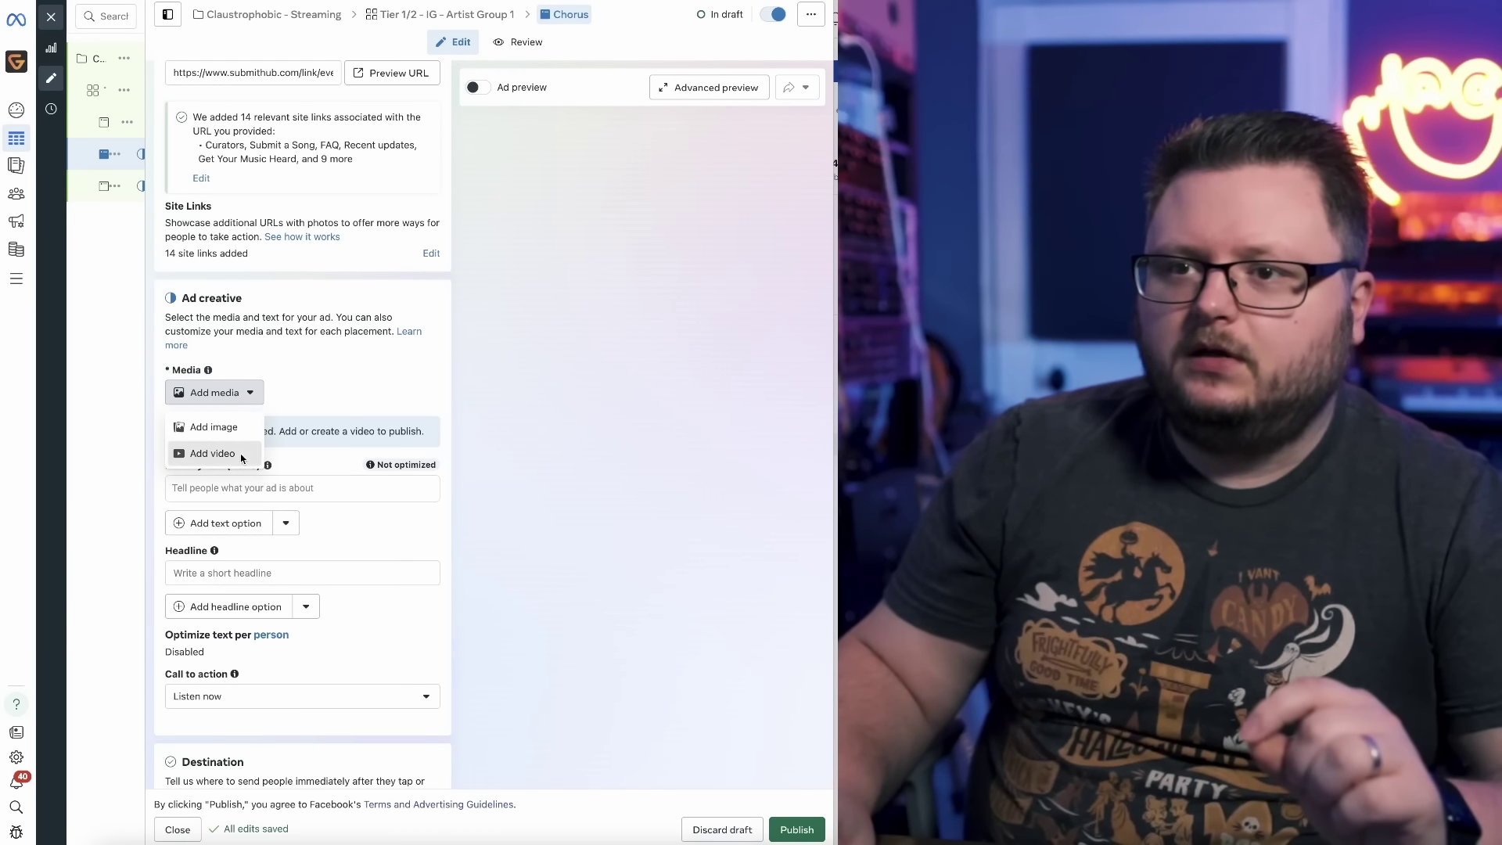
{"action": "left_click", "coordinate": [248, 452]}
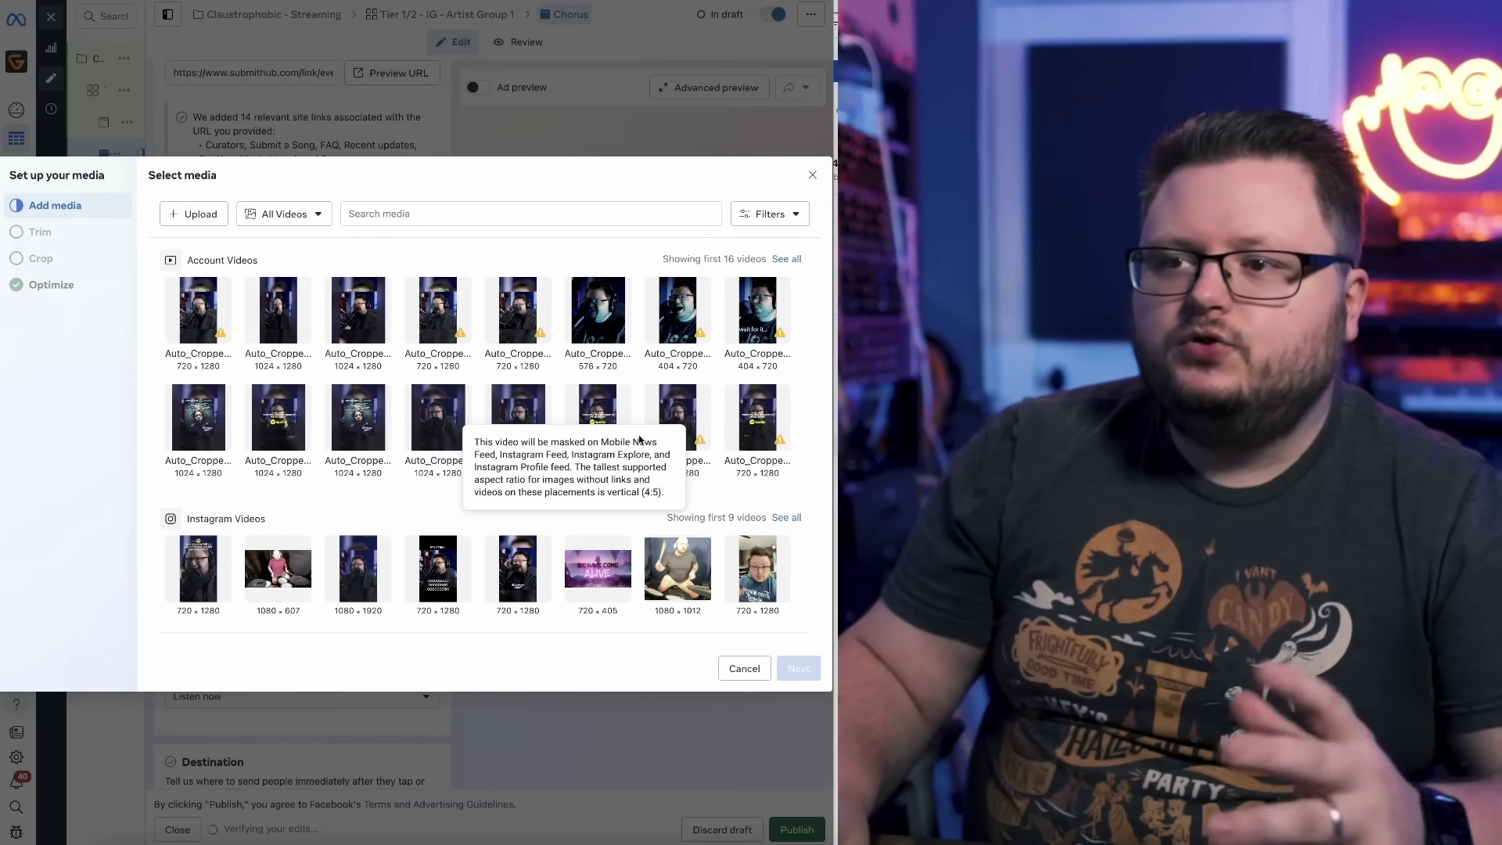
{"action": "left_click", "coordinate": [687, 329]}
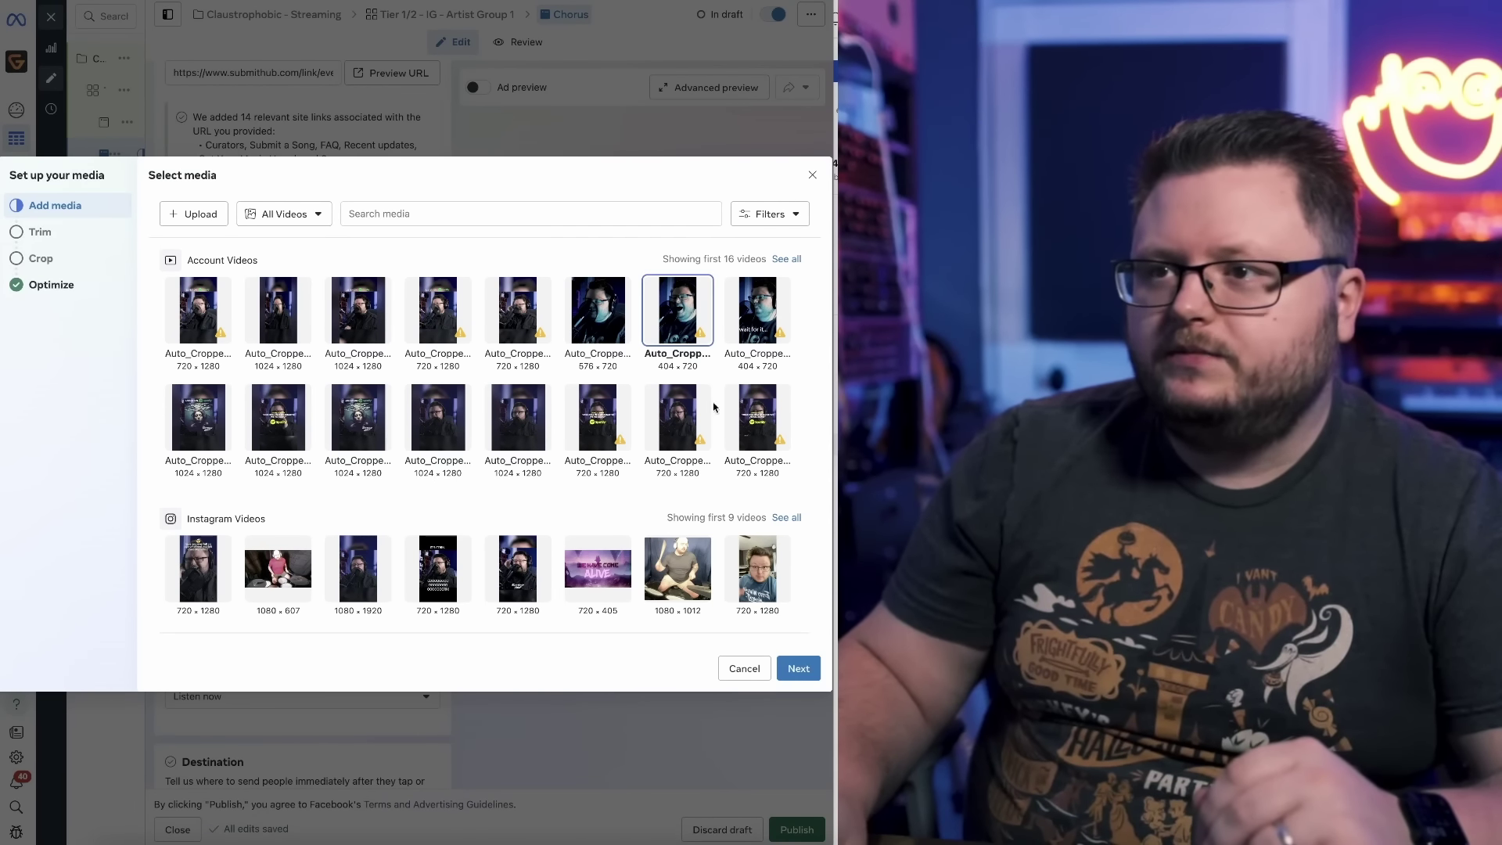
{"action": "left_click", "coordinate": [799, 670]}
{"action": "left_click", "coordinate": [801, 670]}
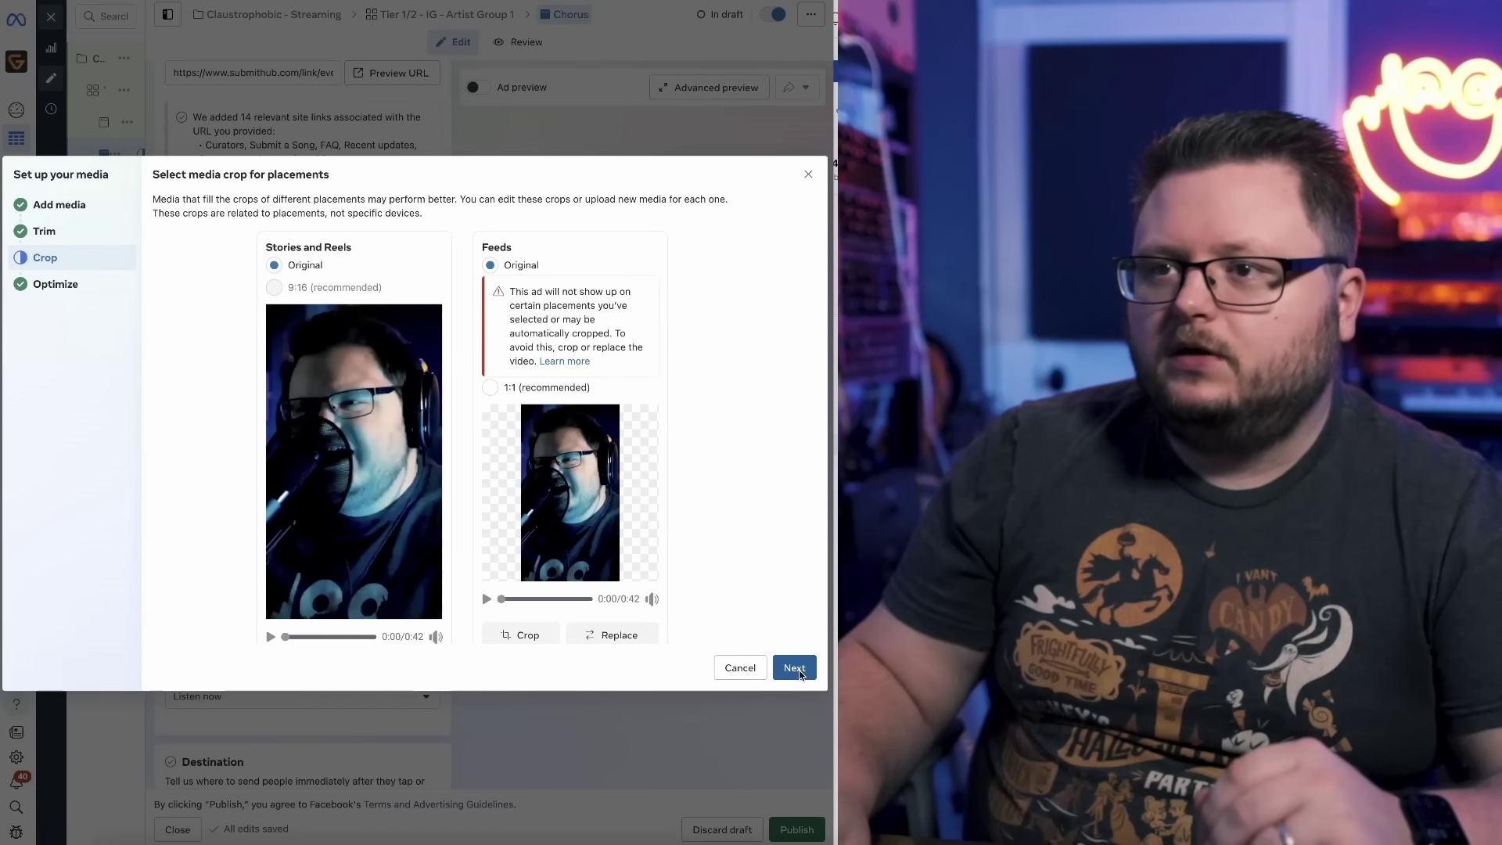
{"action": "left_click", "coordinate": [802, 669]}
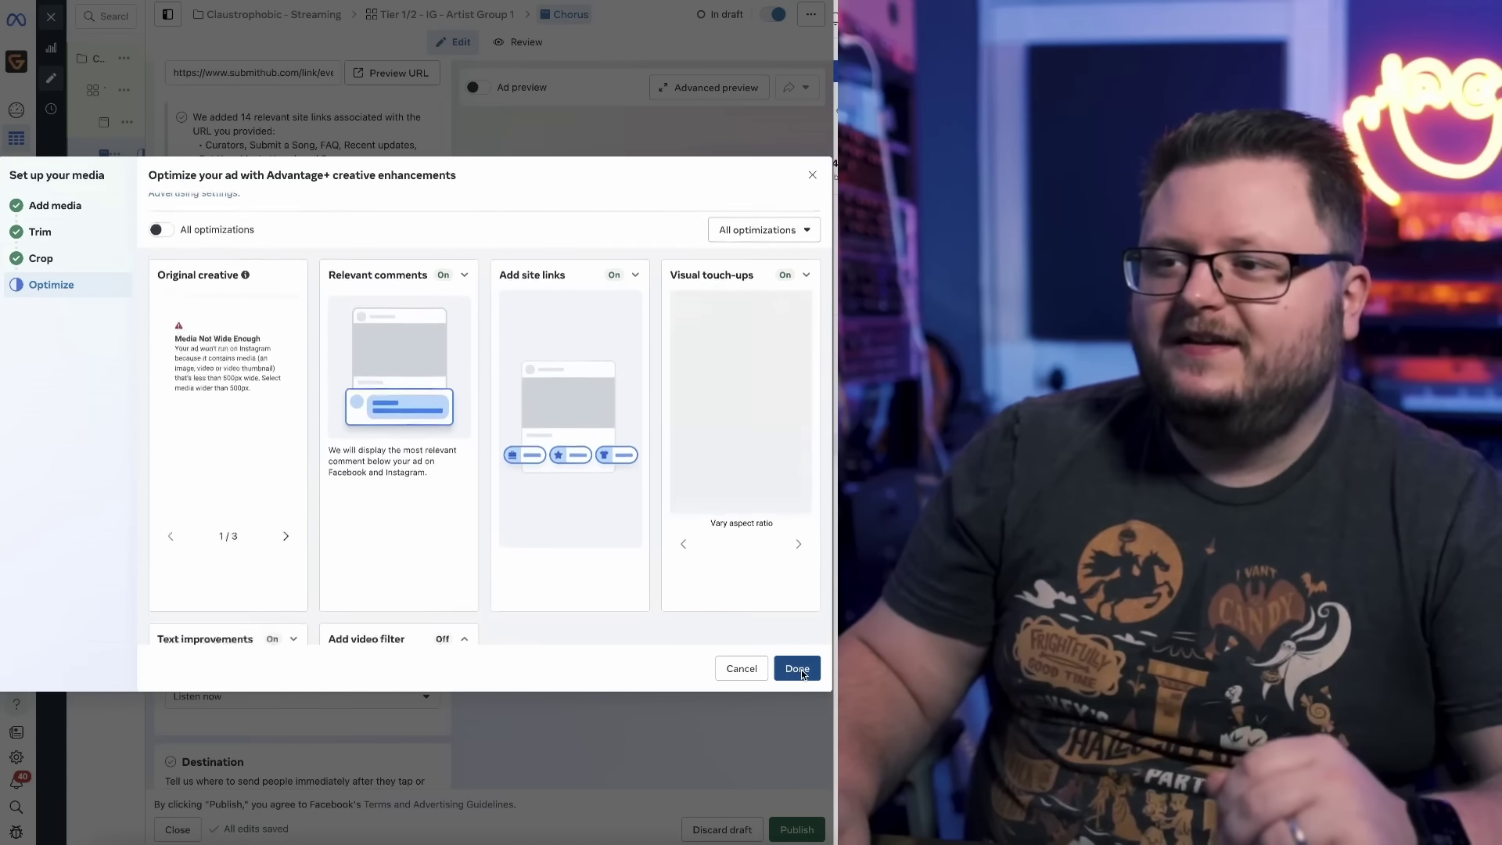
{"action": "left_click", "coordinate": [801, 670]}
{"action": "left_click", "coordinate": [104, 186]}
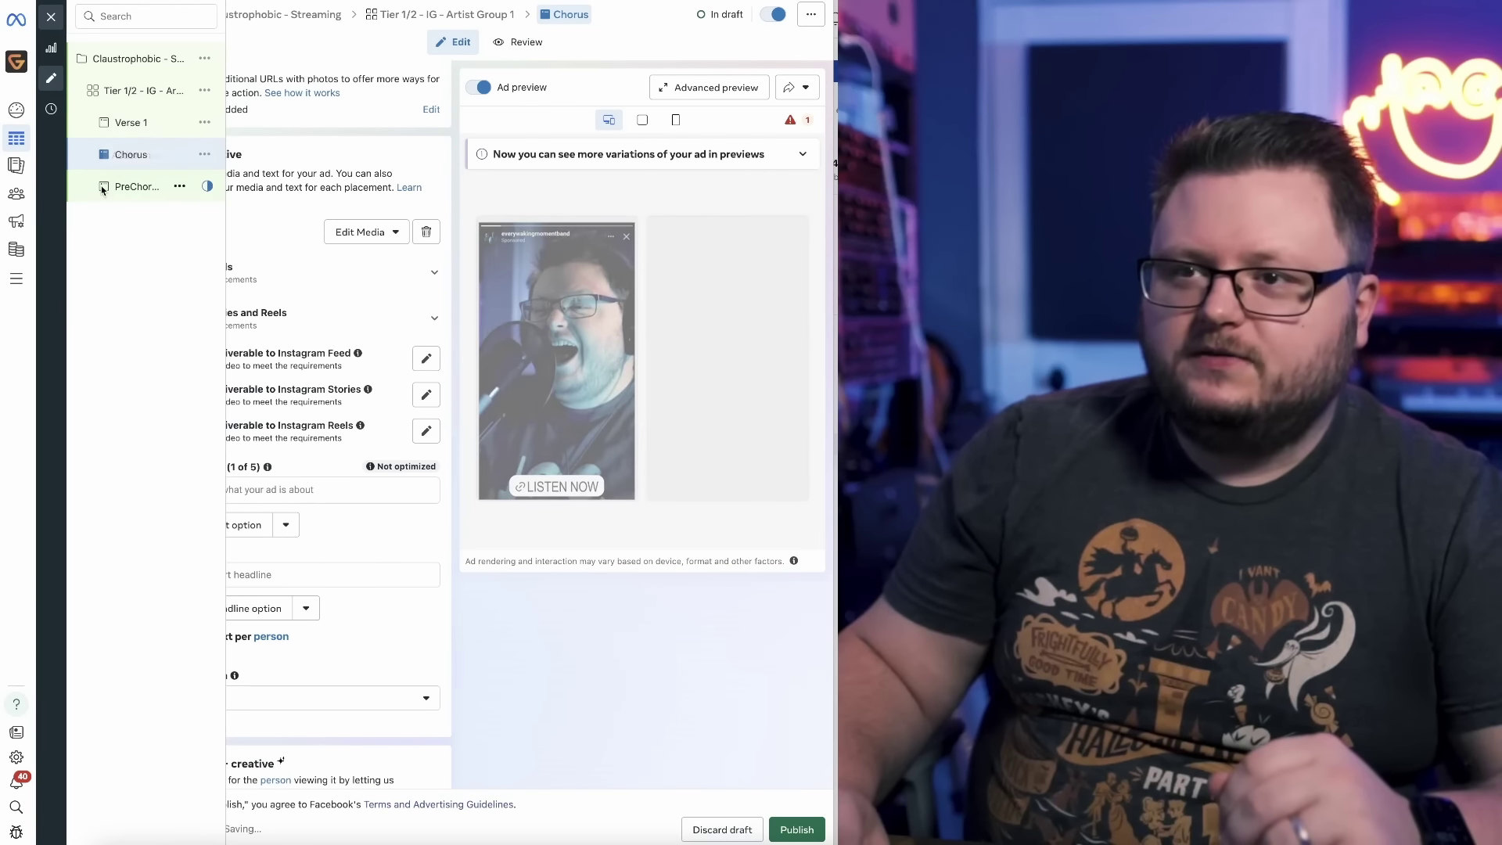
Replace the Chorus ad's media with the last of the 1080 × 1920 Visual #1 account videos, keeping the original crops.
{"action": "mouse_move", "coordinate": [92, 161]}
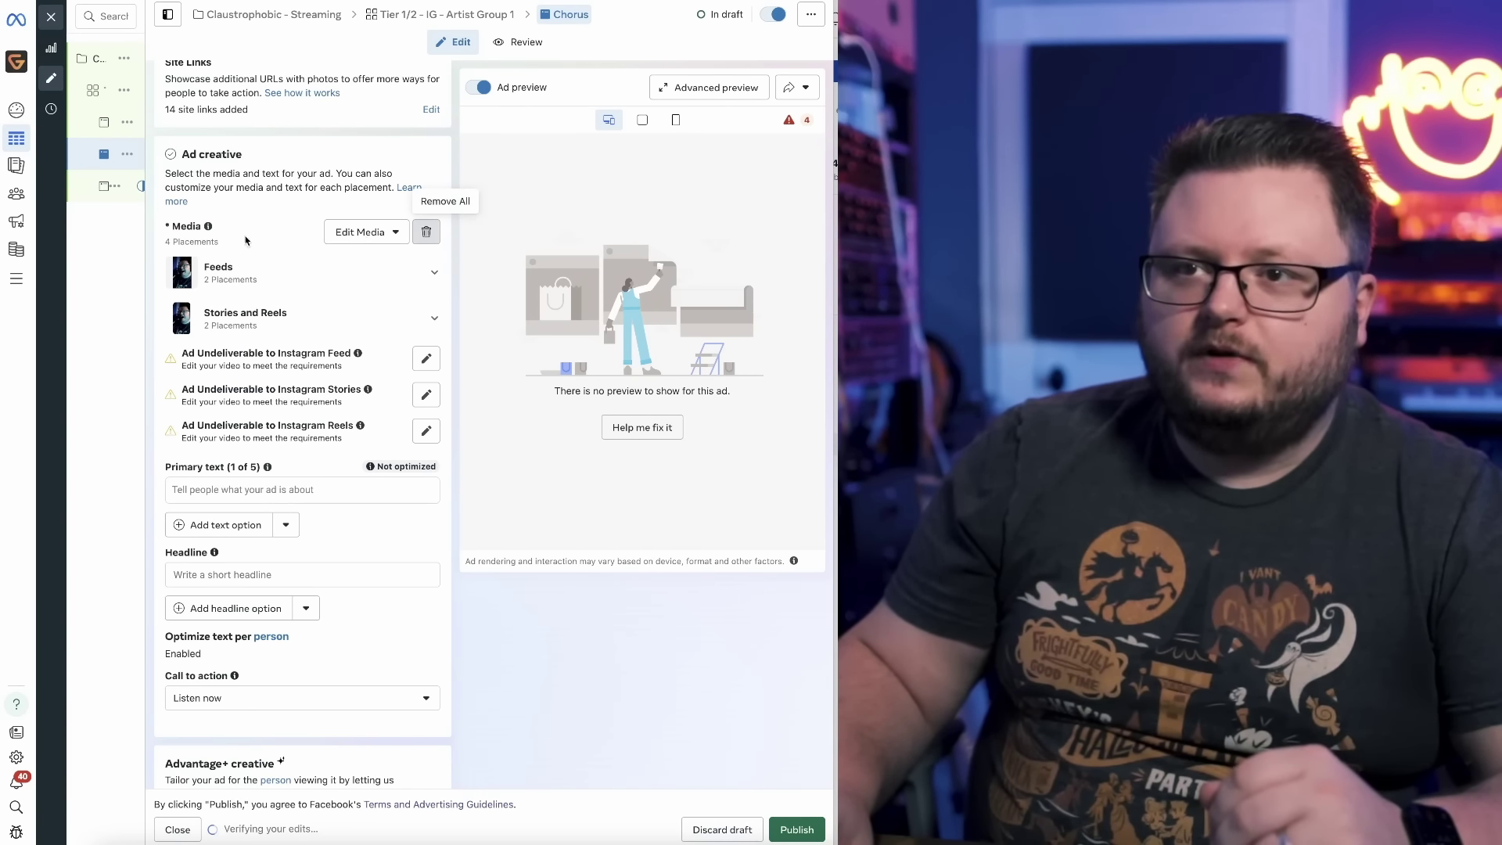
{"action": "left_click", "coordinate": [232, 310]}
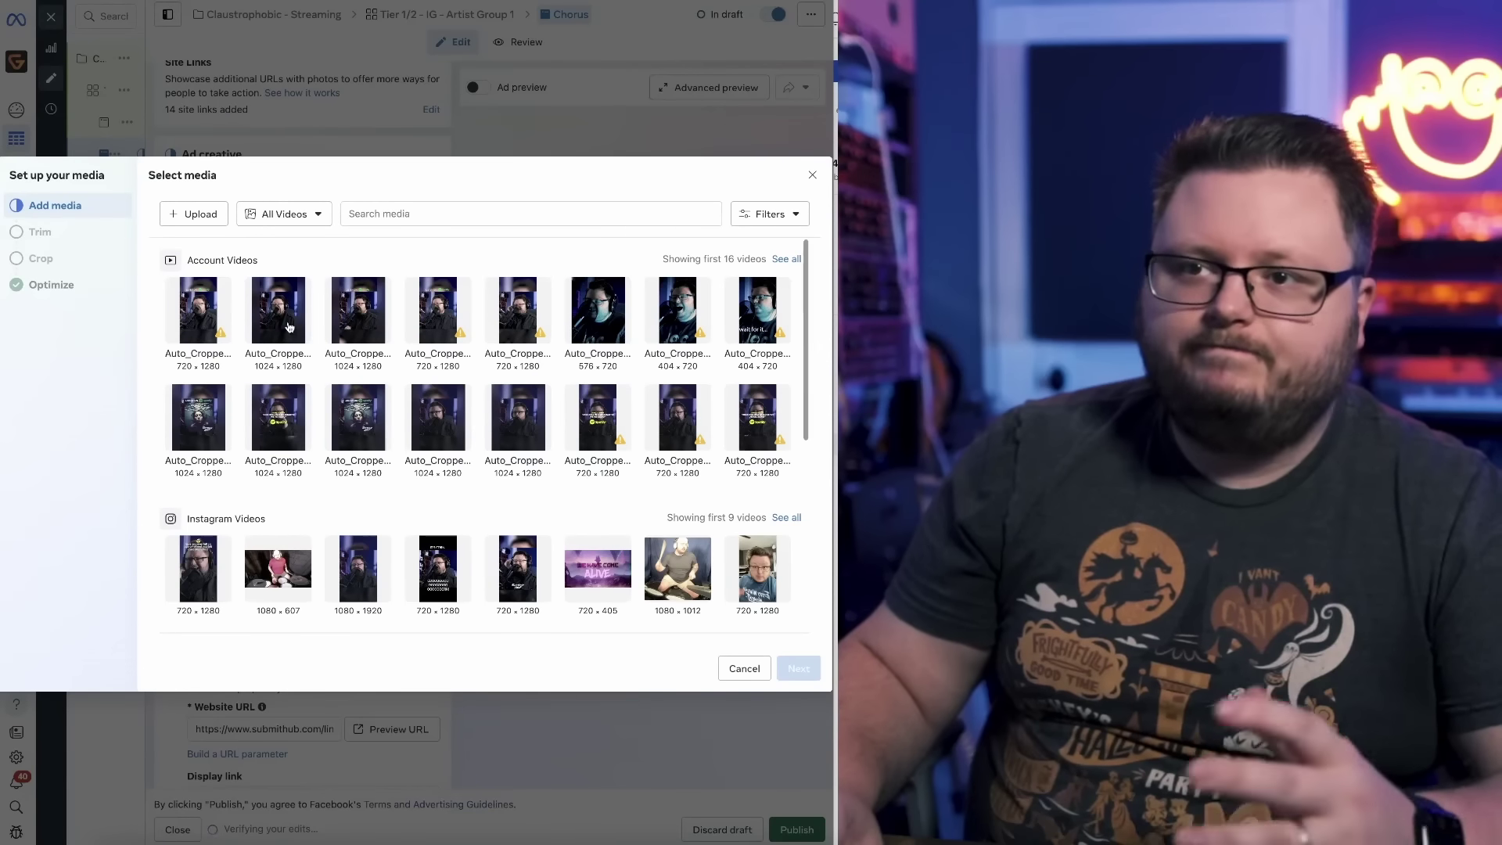
{"action": "left_click", "coordinate": [788, 262]}
{"action": "scroll", "coordinate": [676, 514], "scroll_direction": "down", "scroll_amount": 2}
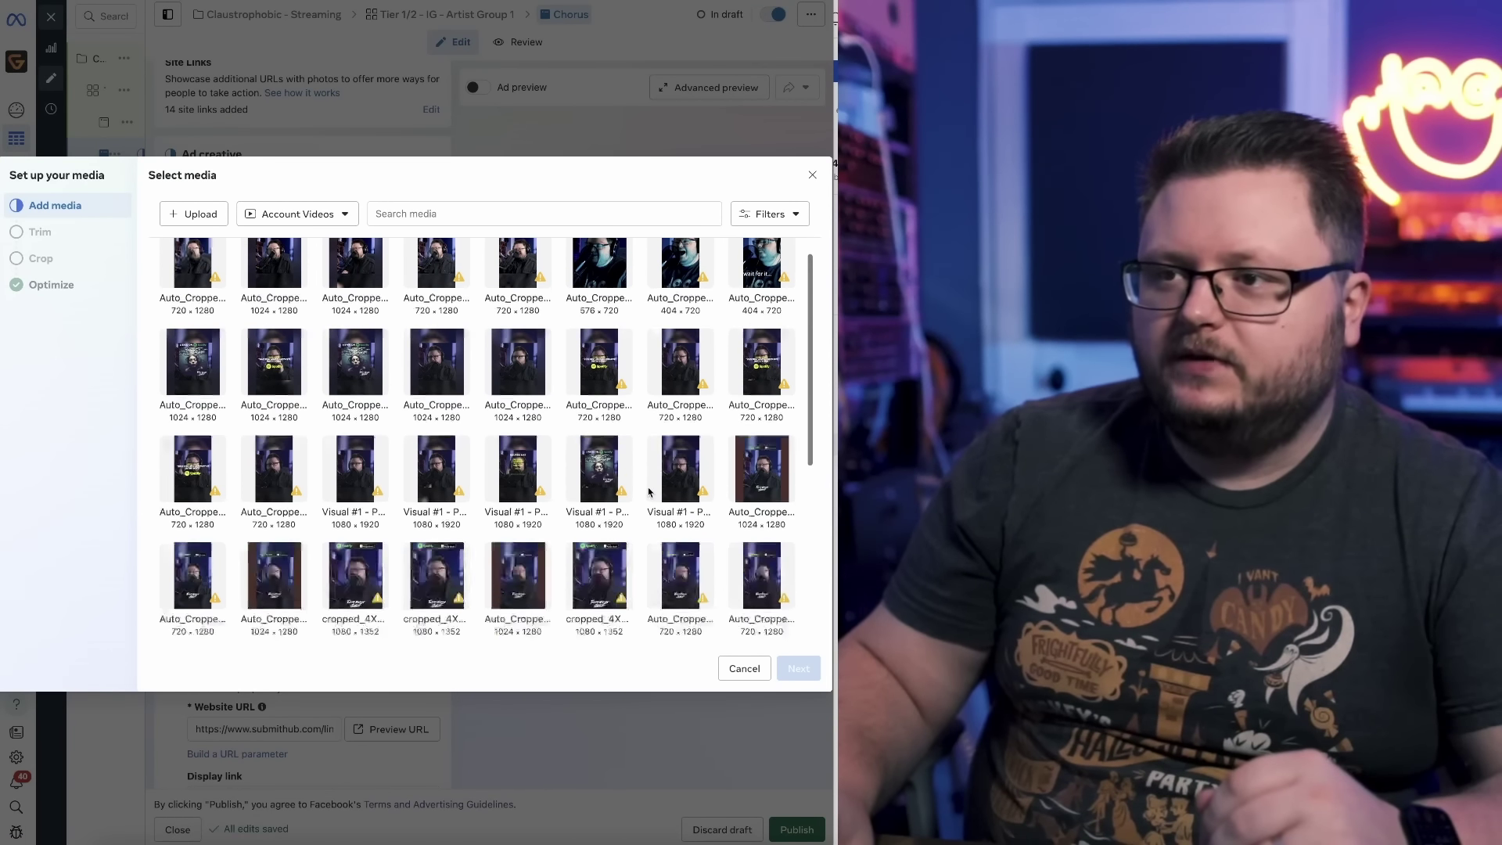
{"action": "left_click", "coordinate": [689, 418]}
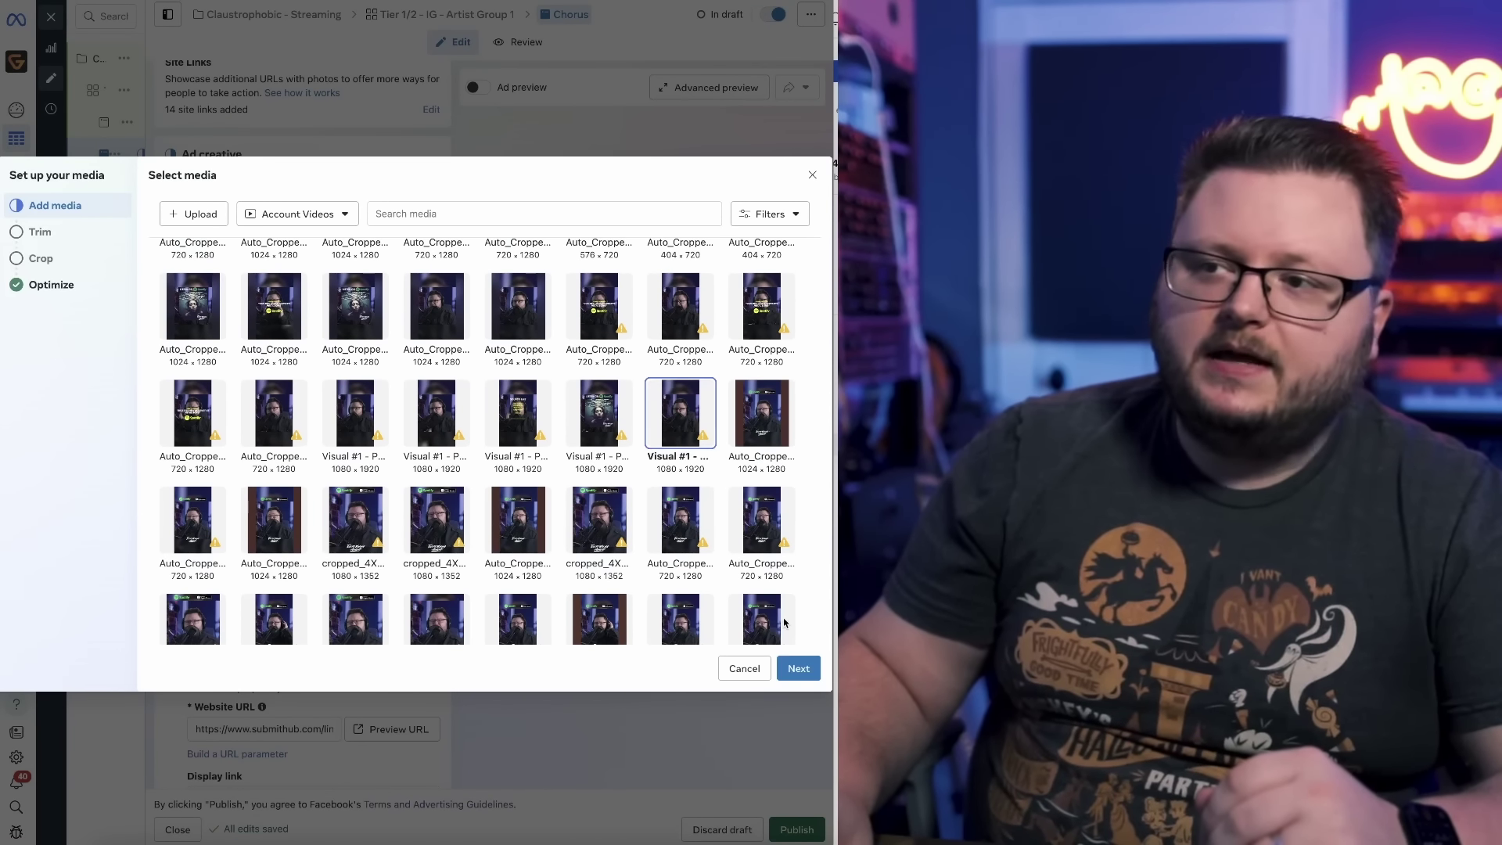
{"action": "left_click", "coordinate": [814, 671]}
{"action": "left_click", "coordinate": [806, 669]}
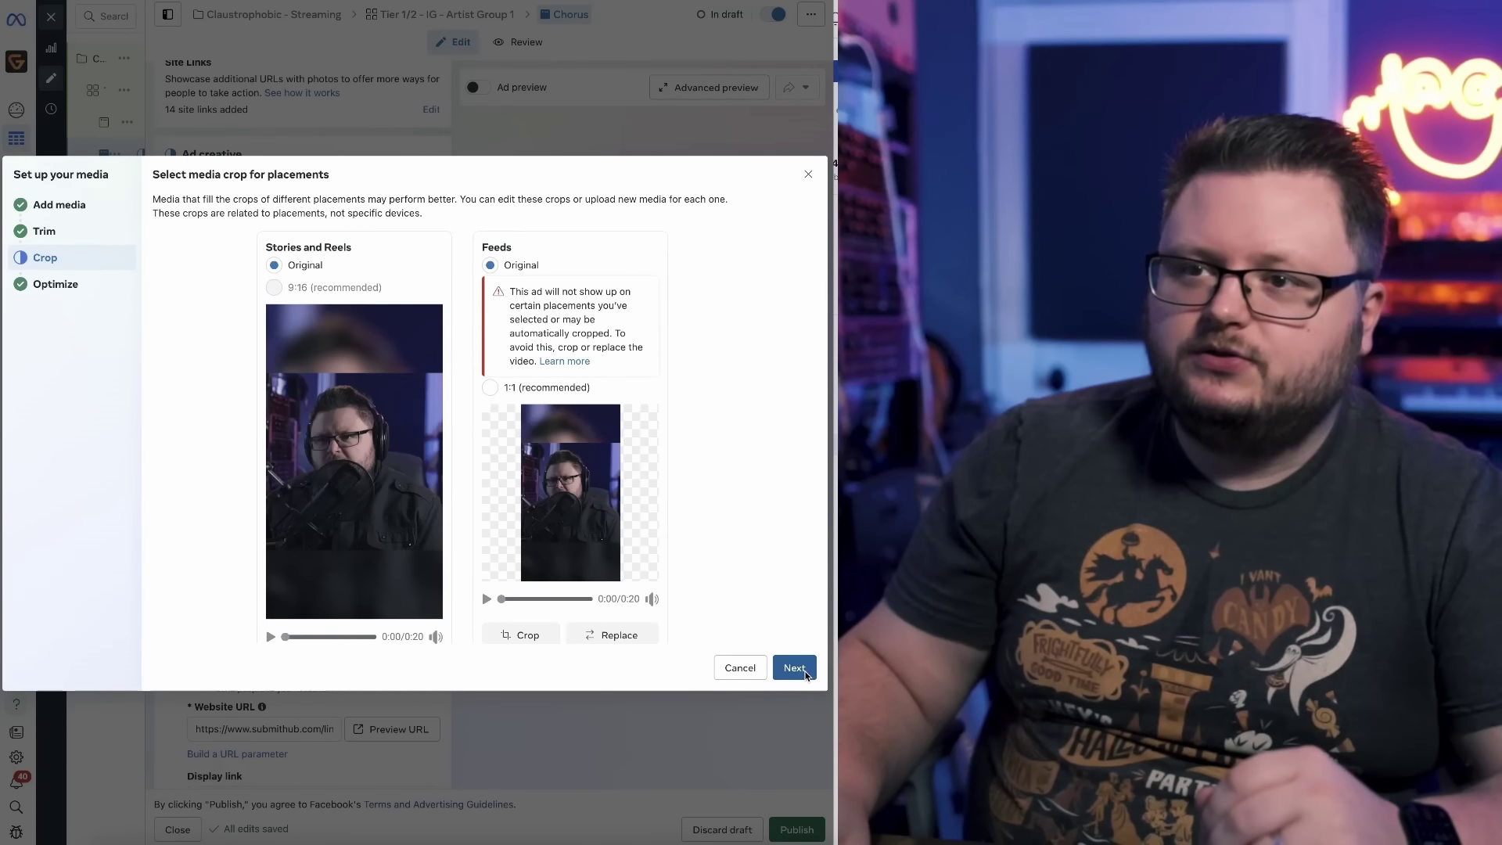
{"action": "left_click", "coordinate": [806, 671]}
{"action": "left_click", "coordinate": [802, 670]}
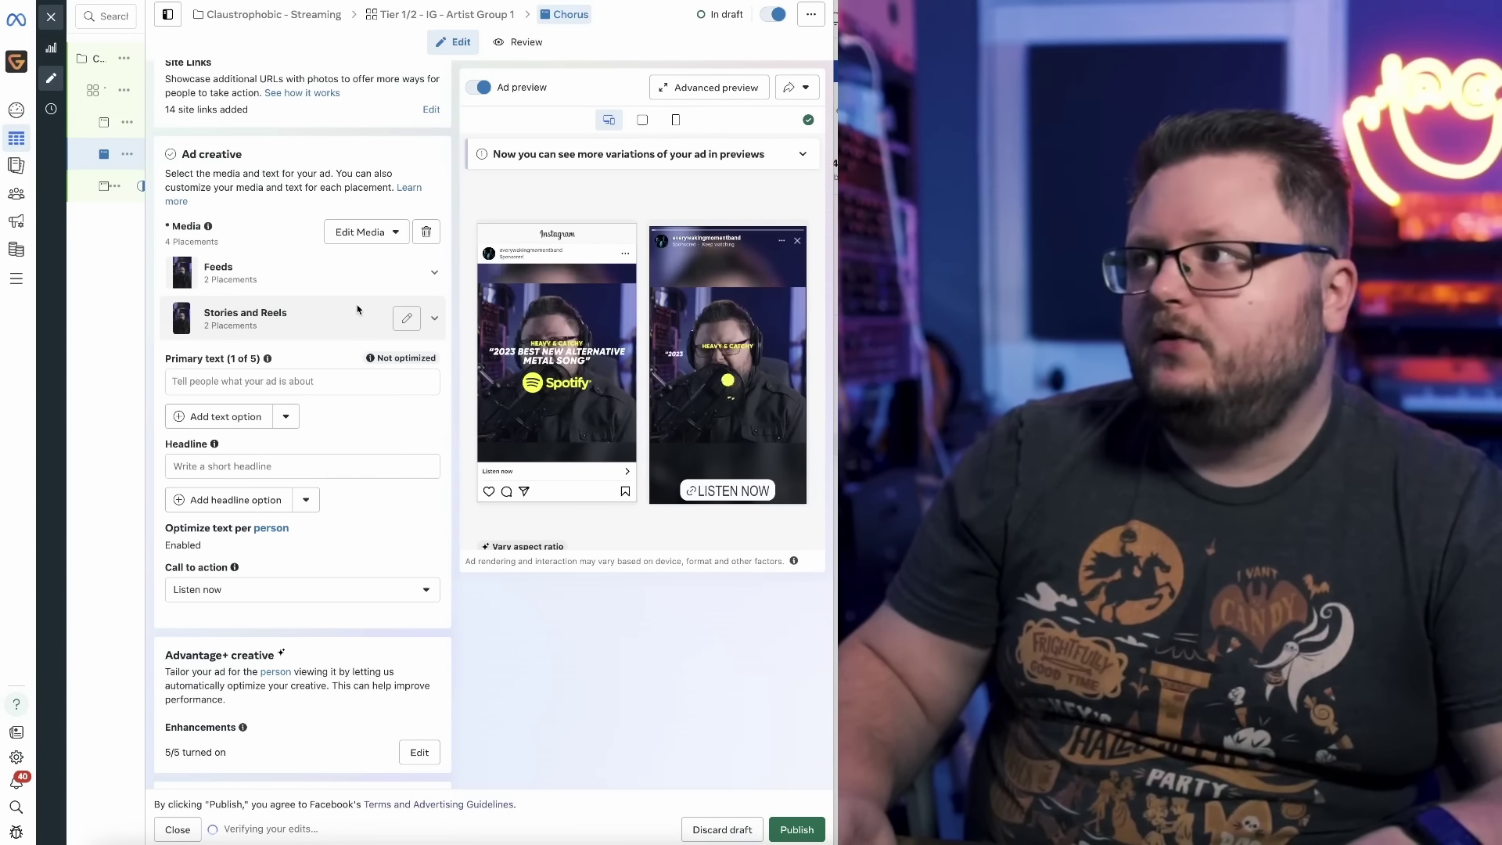
Review the Tier 1/2 - IG - Artist Group 1 ad set and its Verse 1 ad.
{"action": "scroll", "coordinate": [313, 469], "scroll_direction": "up", "scroll_amount": 15}
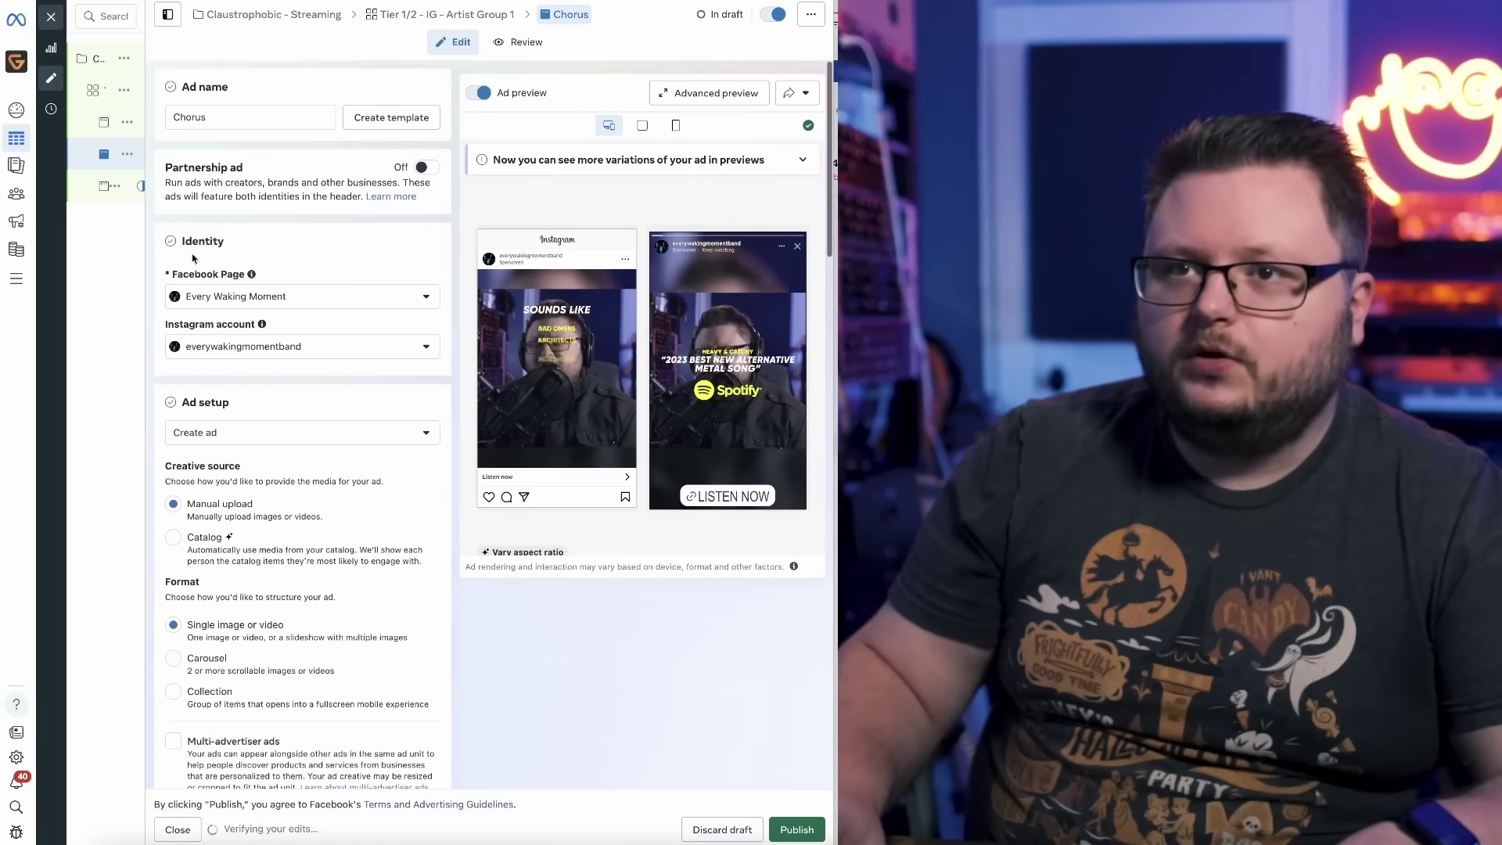
{"action": "mouse_move", "coordinate": [98, 188]}
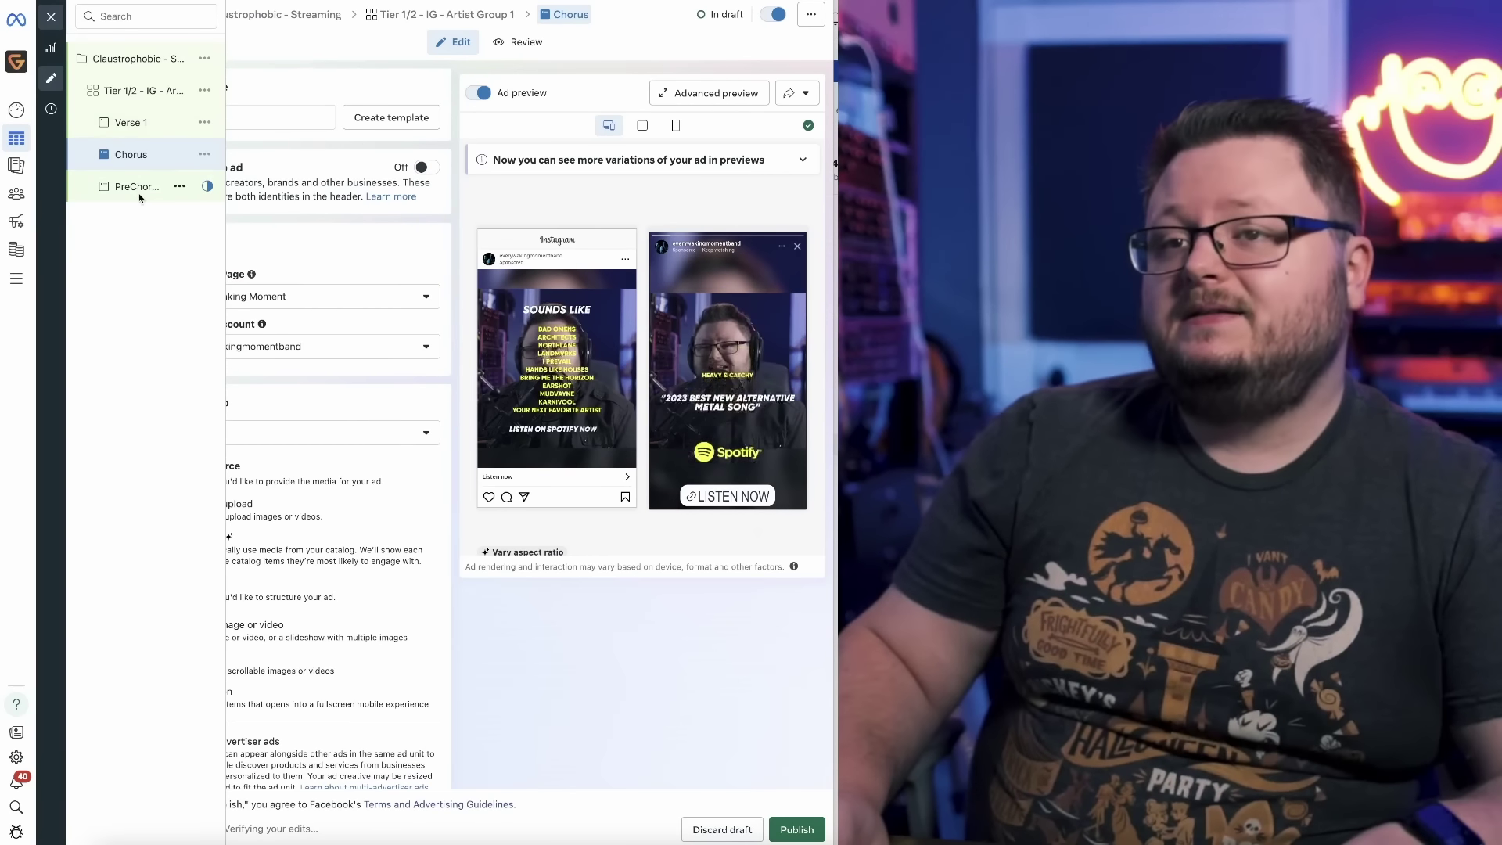
{"action": "left_click", "coordinate": [133, 187]}
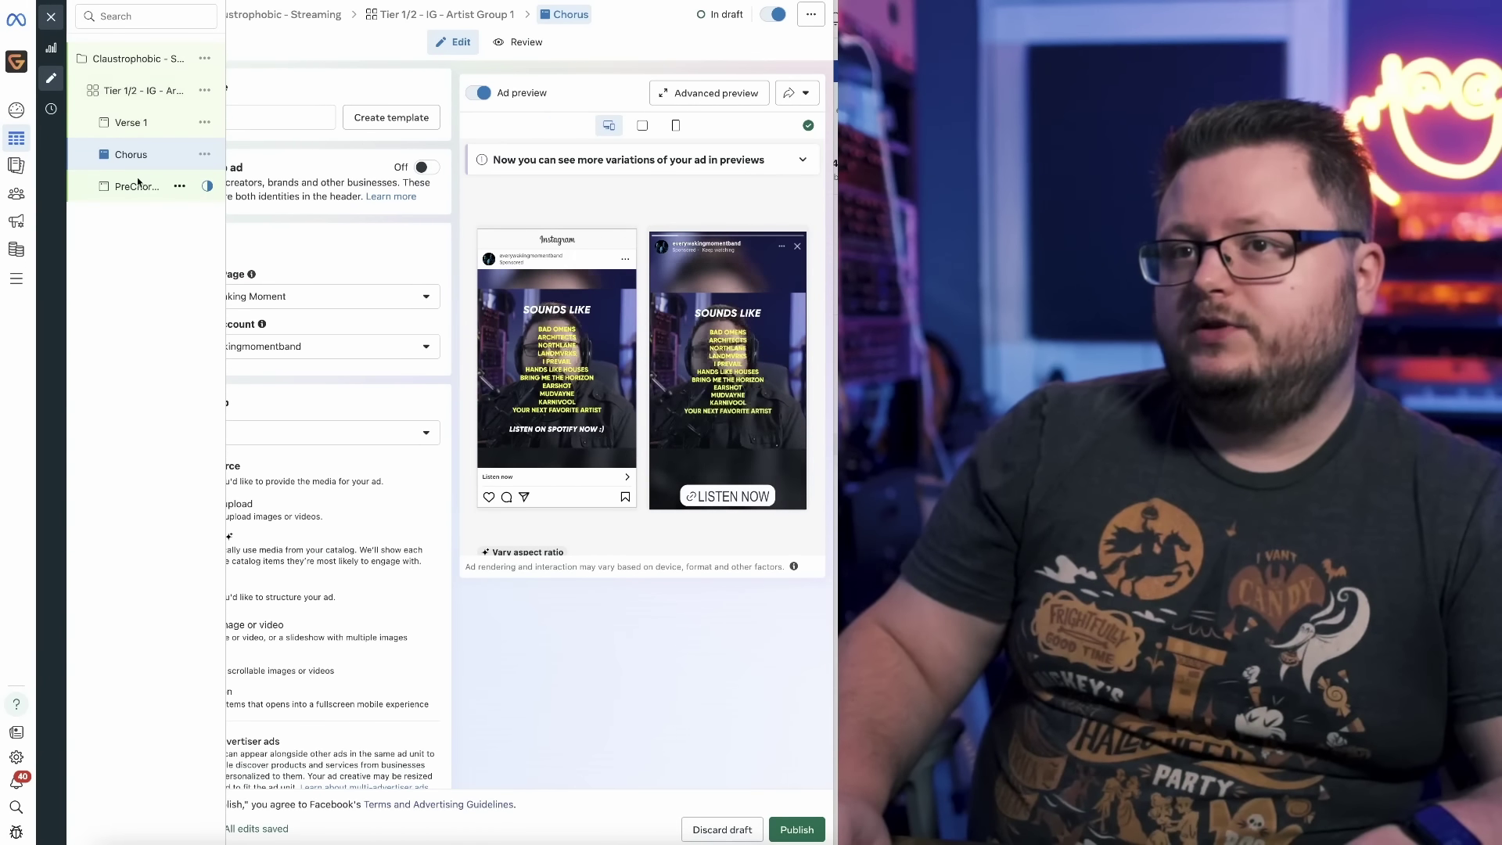
{"action": "left_click", "coordinate": [147, 96]}
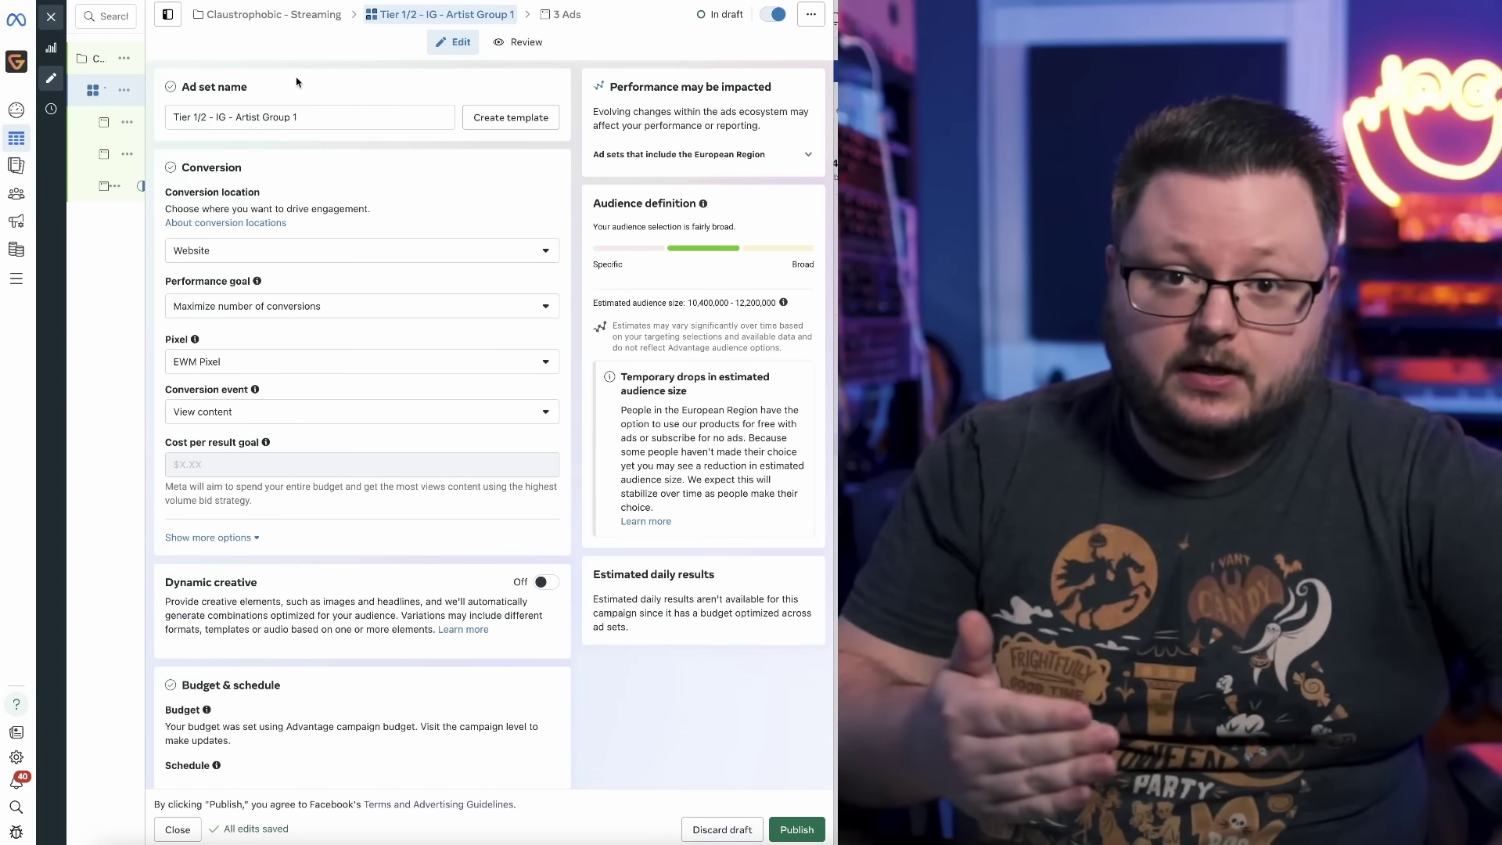
{"action": "left_click", "coordinate": [106, 186]}
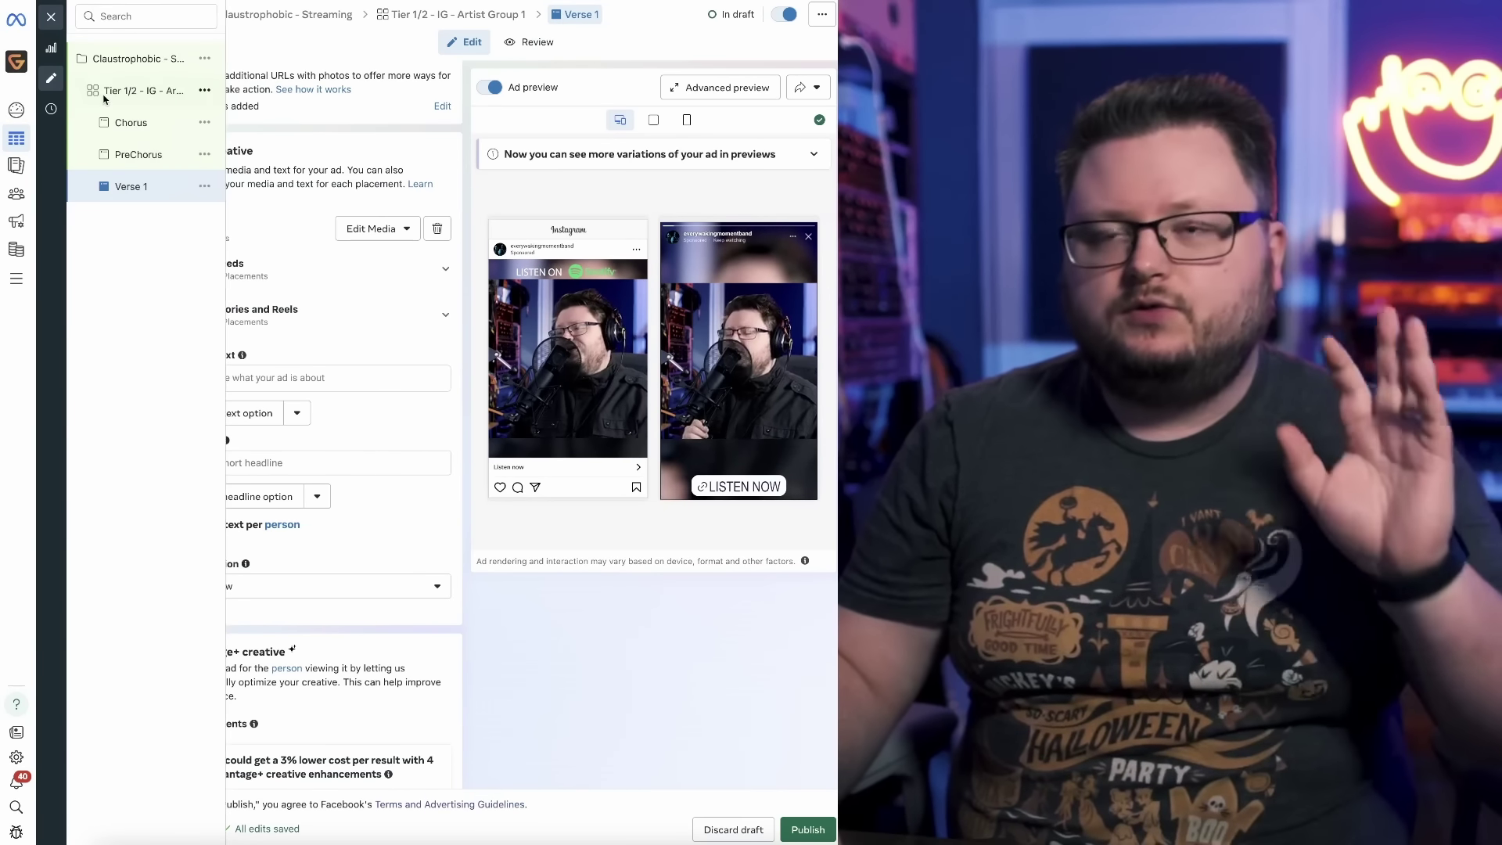
Duplicate the Tier 1/2 - IG - Artist Group 1 ad set together with its three ads.
{"action": "left_click", "coordinate": [104, 97]}
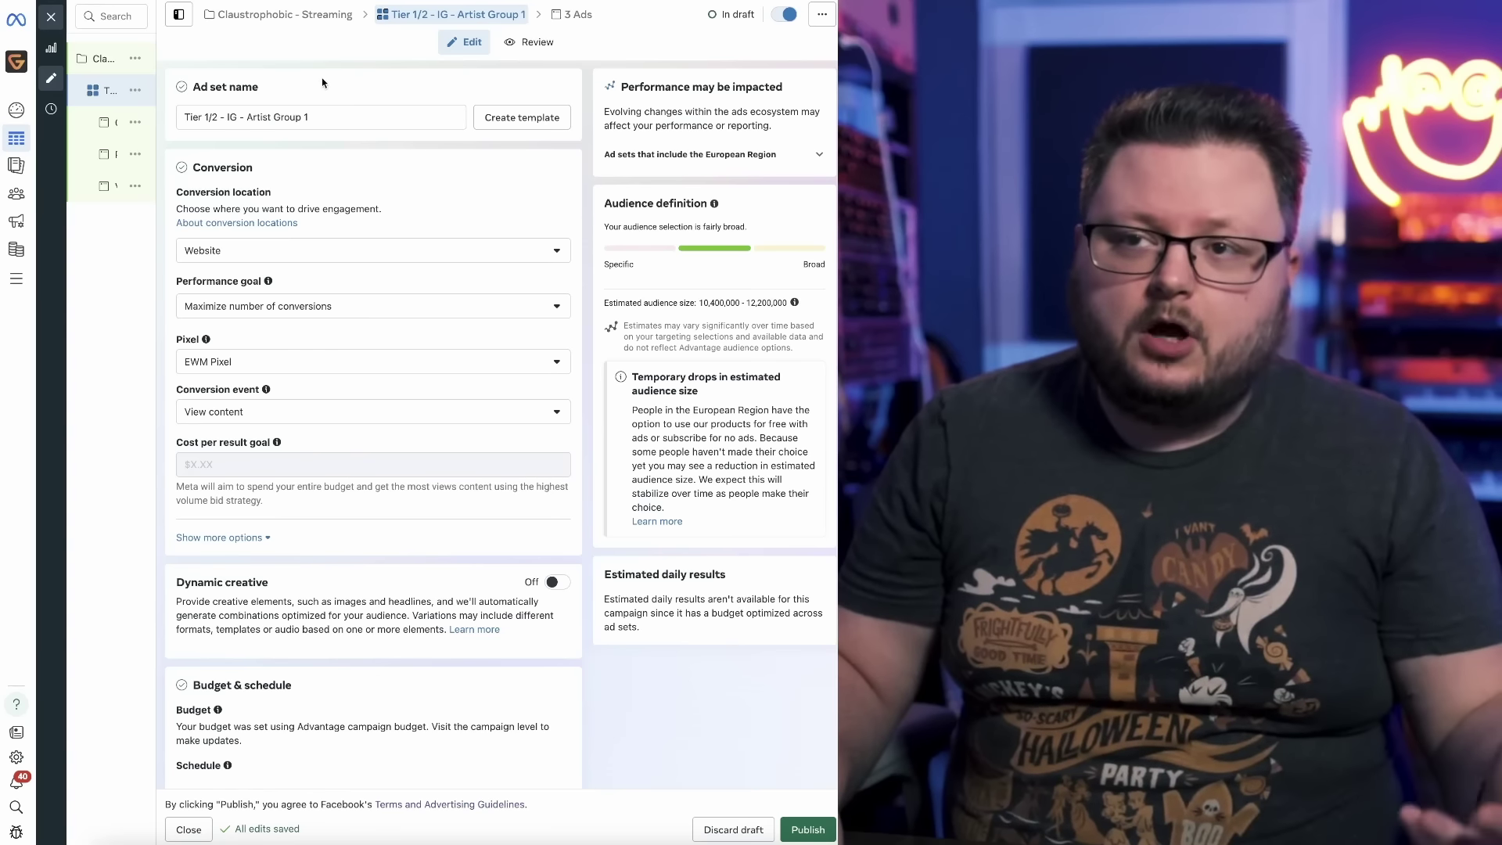
{"action": "mouse_move", "coordinate": [133, 93]}
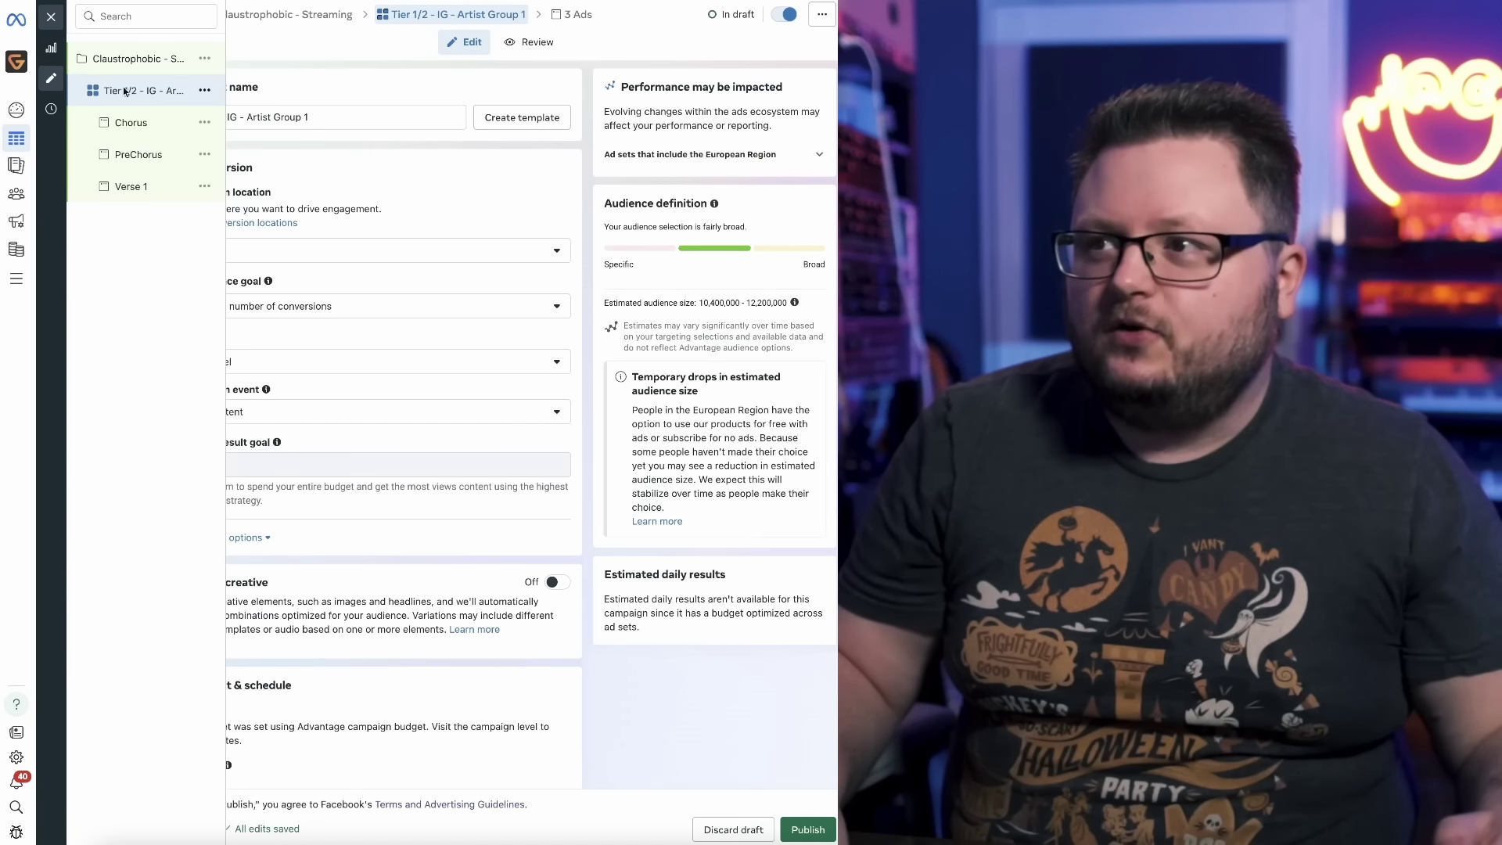
{"action": "left_click", "coordinate": [205, 90]}
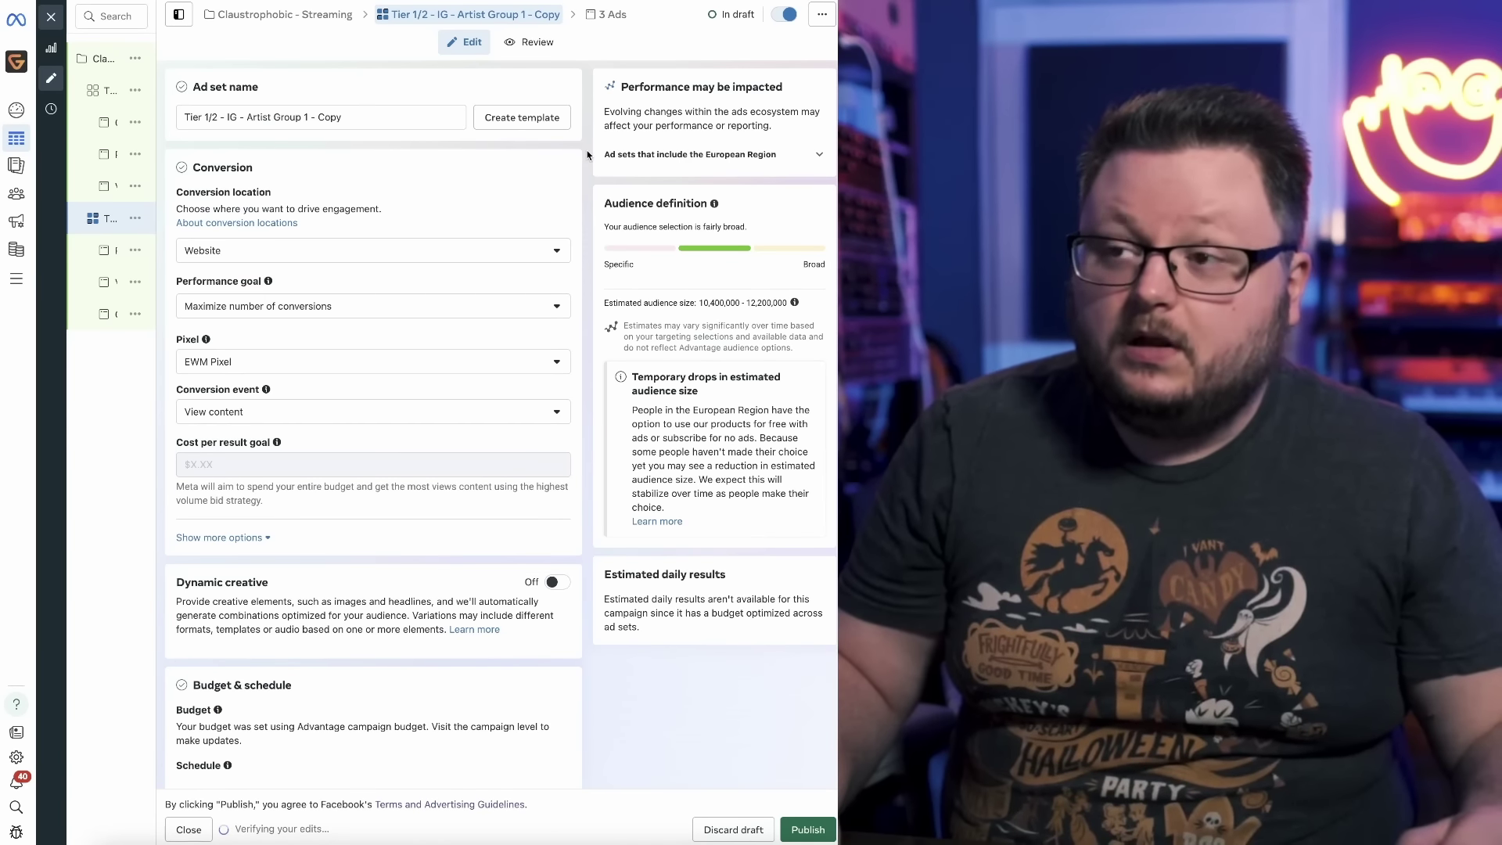
Return to the ad sets list and open the Tier 1/2 - IG - Artist Group 1 - Copy ad set for editing.
{"action": "mouse_move", "coordinate": [117, 156]}
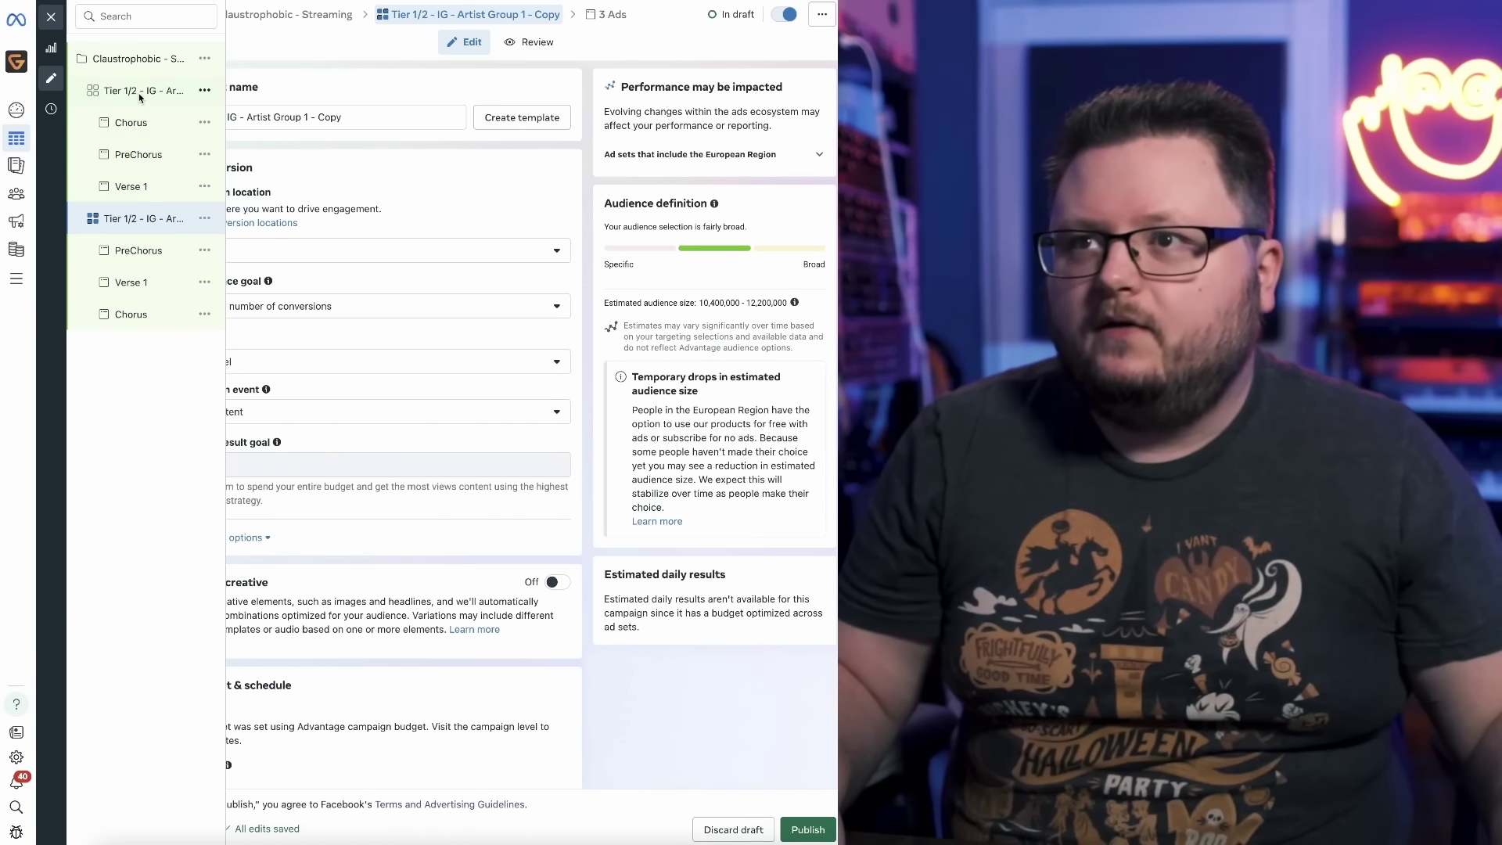
{"action": "left_click", "coordinate": [51, 17]}
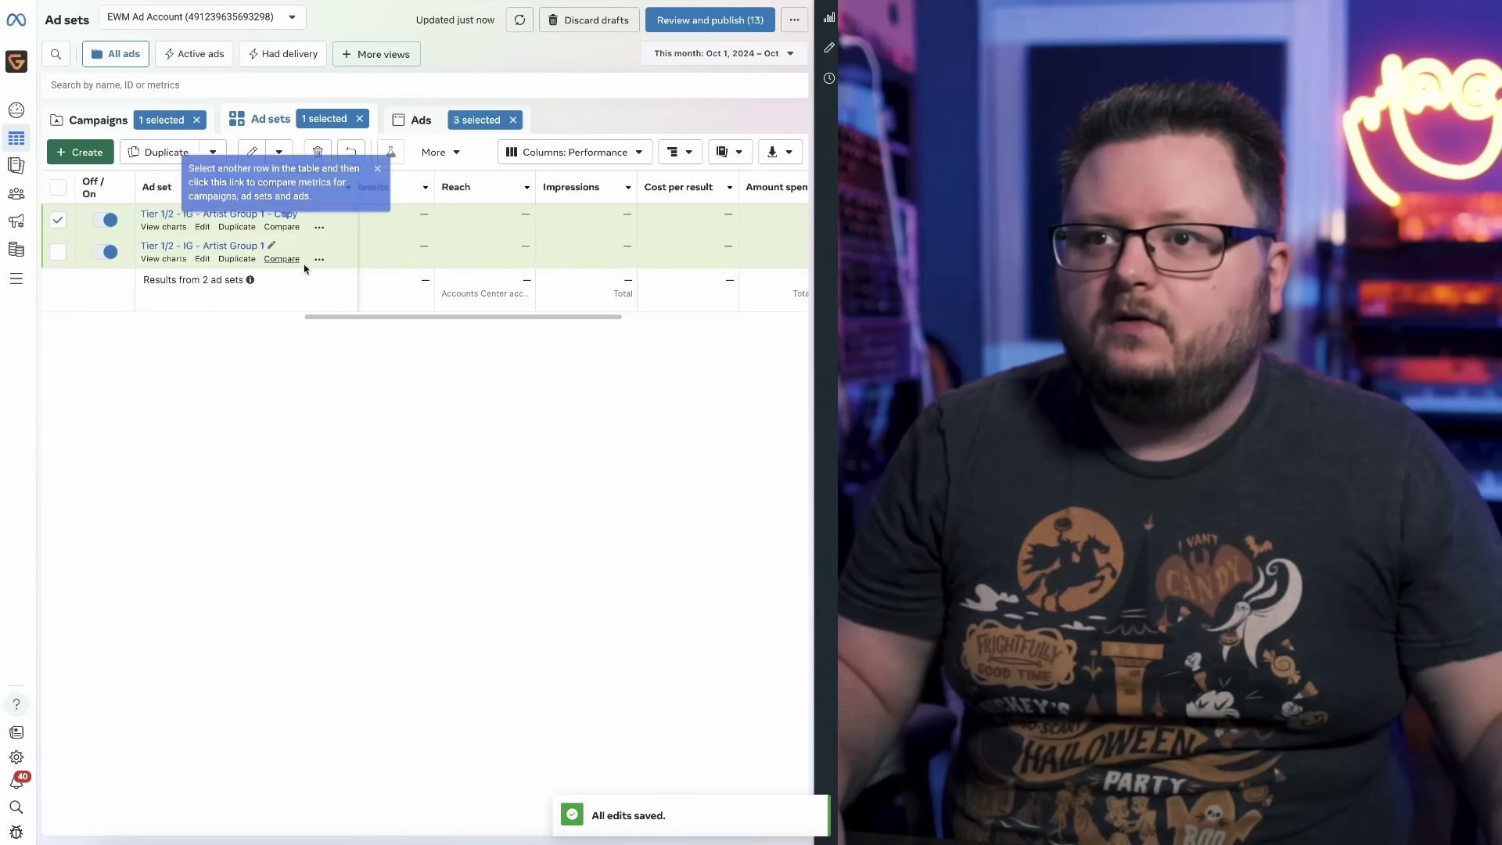
{"action": "left_click", "coordinate": [378, 170]}
{"action": "left_click", "coordinate": [396, 254]}
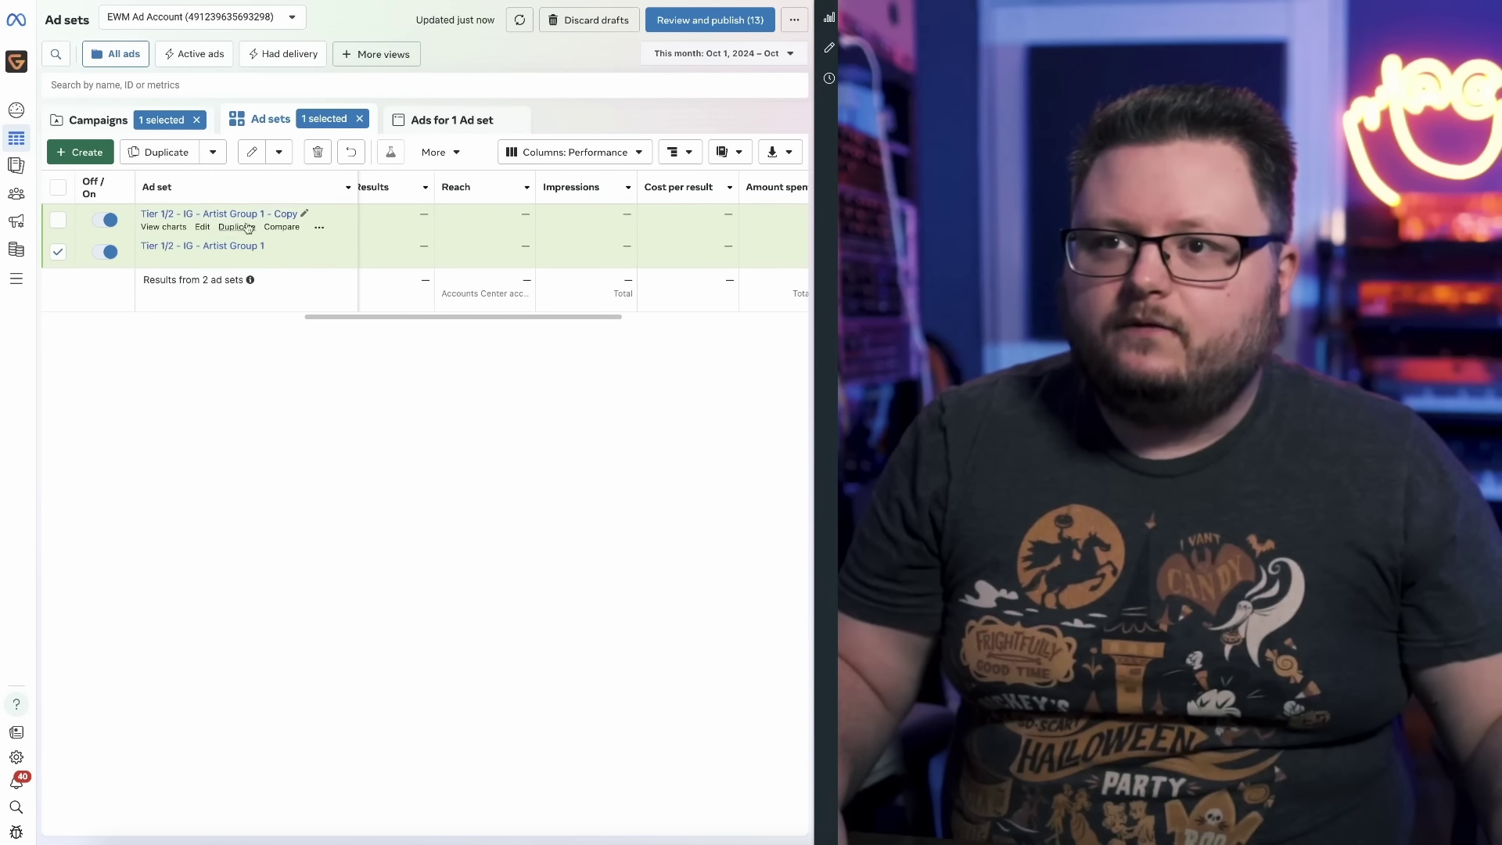
{"action": "left_click", "coordinate": [203, 227]}
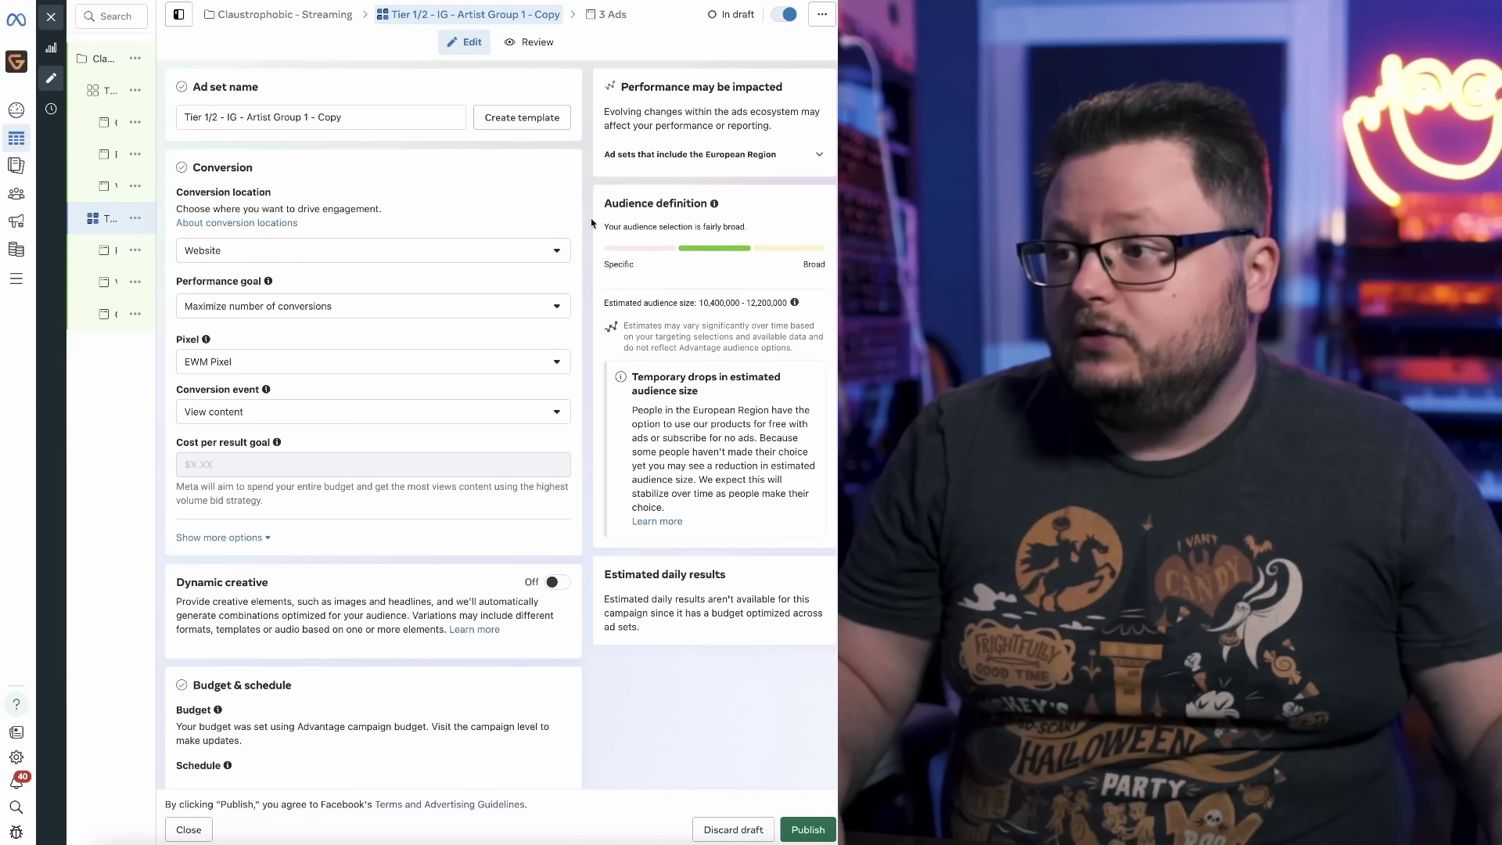
Remove the must-also-match group of band interests from the copied ad set's detailed targeting.
{"action": "scroll", "coordinate": [590, 223], "scroll_direction": "down", "scroll_amount": 20}
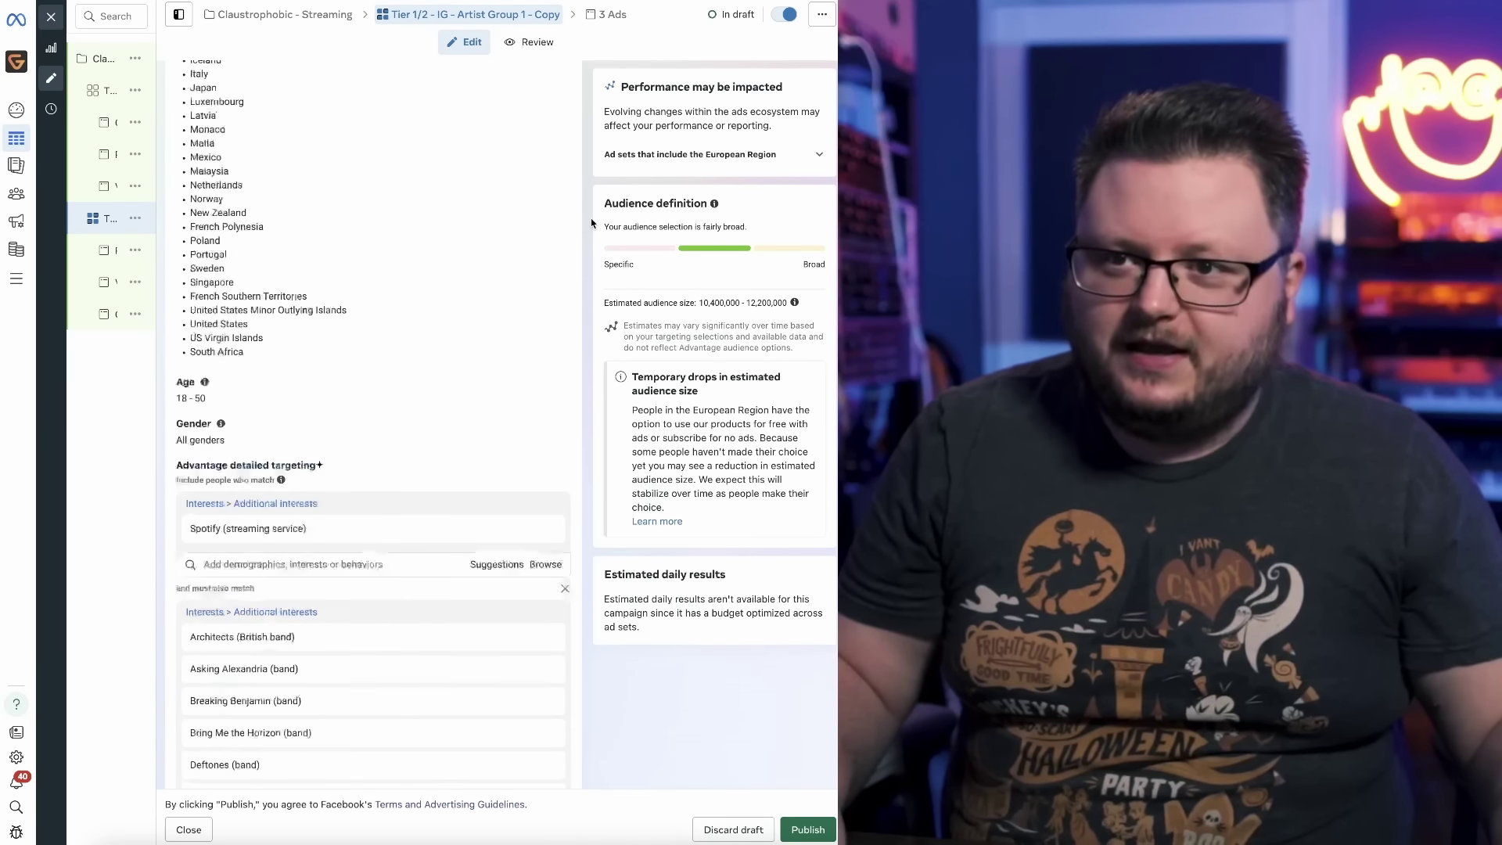
{"action": "scroll", "coordinate": [591, 223], "scroll_direction": "down", "scroll_amount": 4}
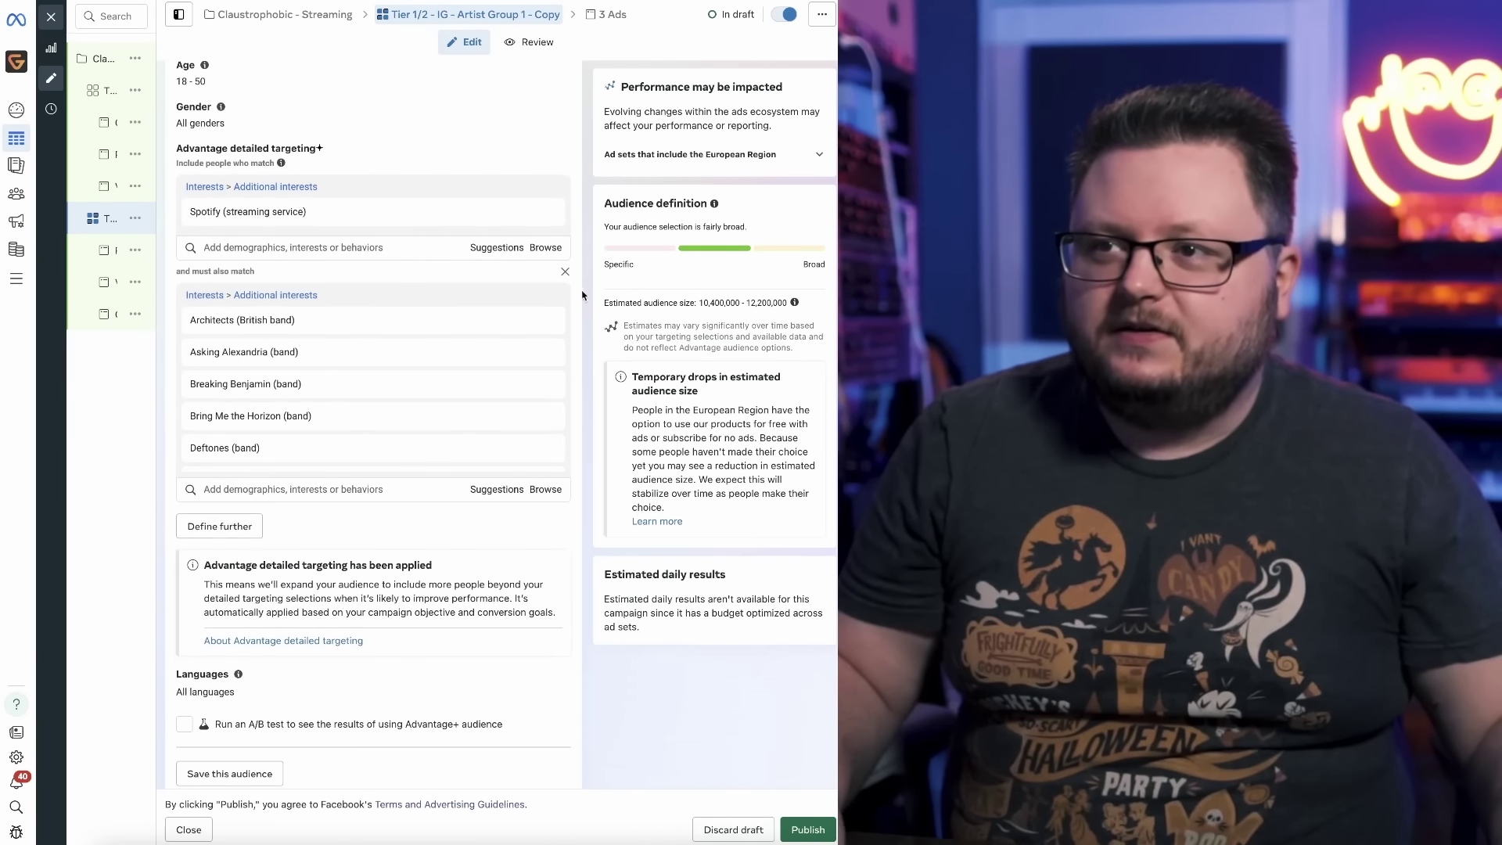
{"action": "left_click", "coordinate": [565, 271]}
Narrow the copied ad set's detailed targeting further with the Alternative metal (music) interest as a must-also-match condition.
{"action": "scroll", "coordinate": [305, 375], "scroll_direction": "up", "scroll_amount": 8}
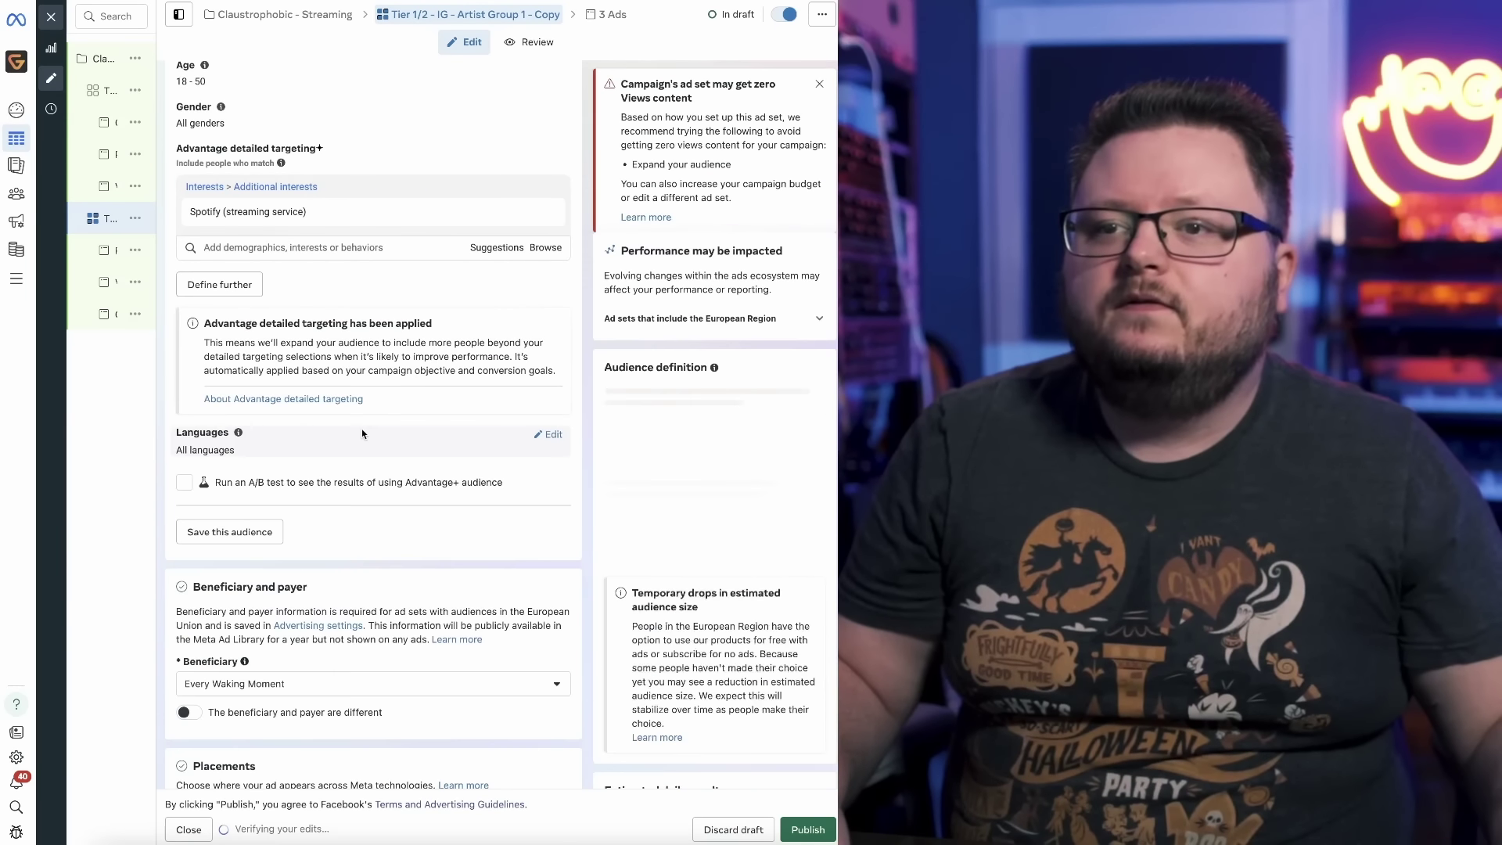
{"action": "left_click", "coordinate": [218, 372]}
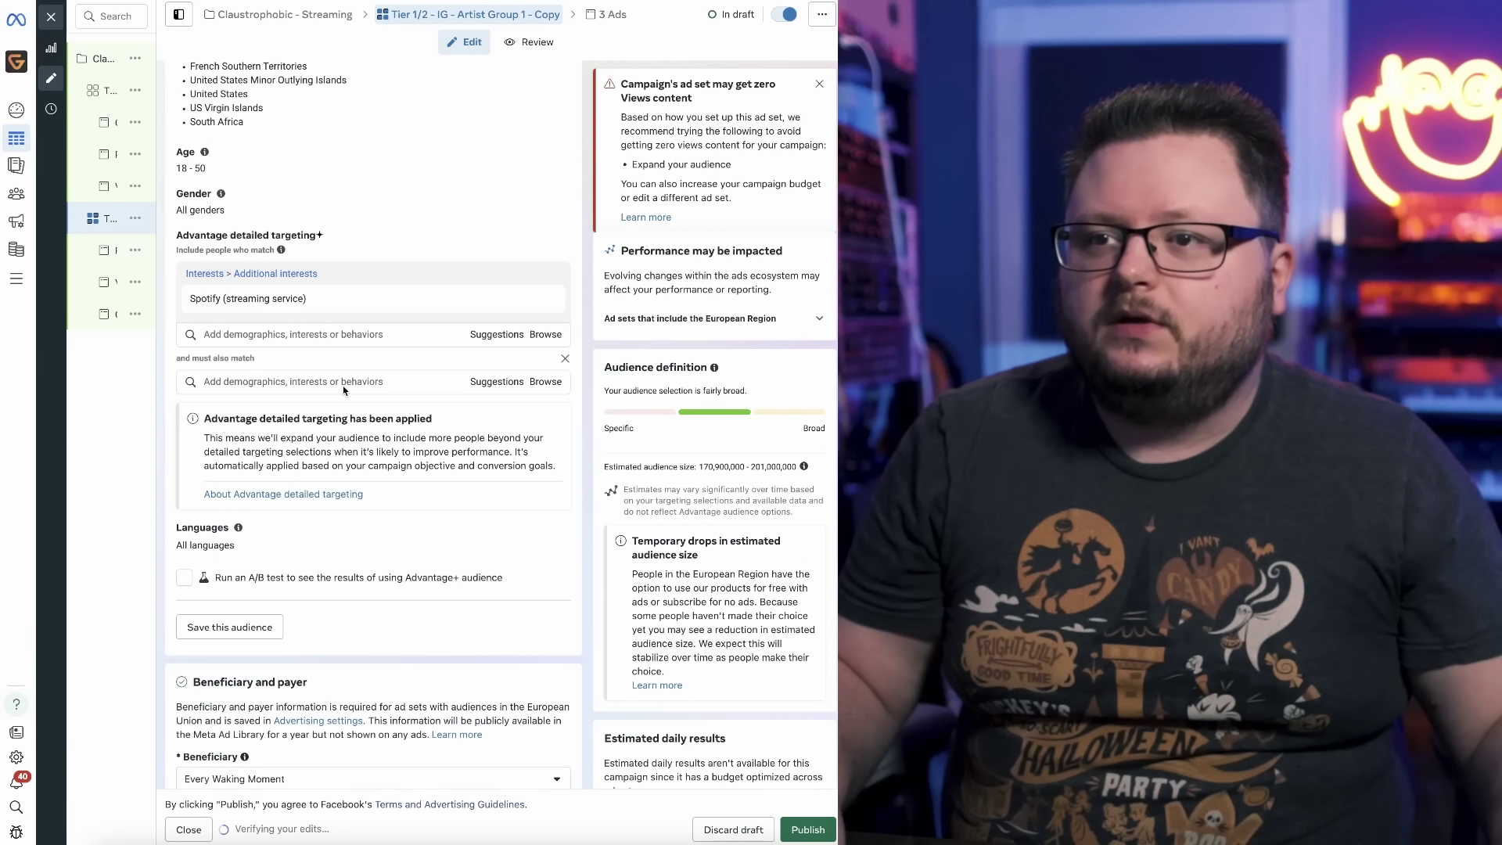
{"action": "left_click", "coordinate": [344, 386]}
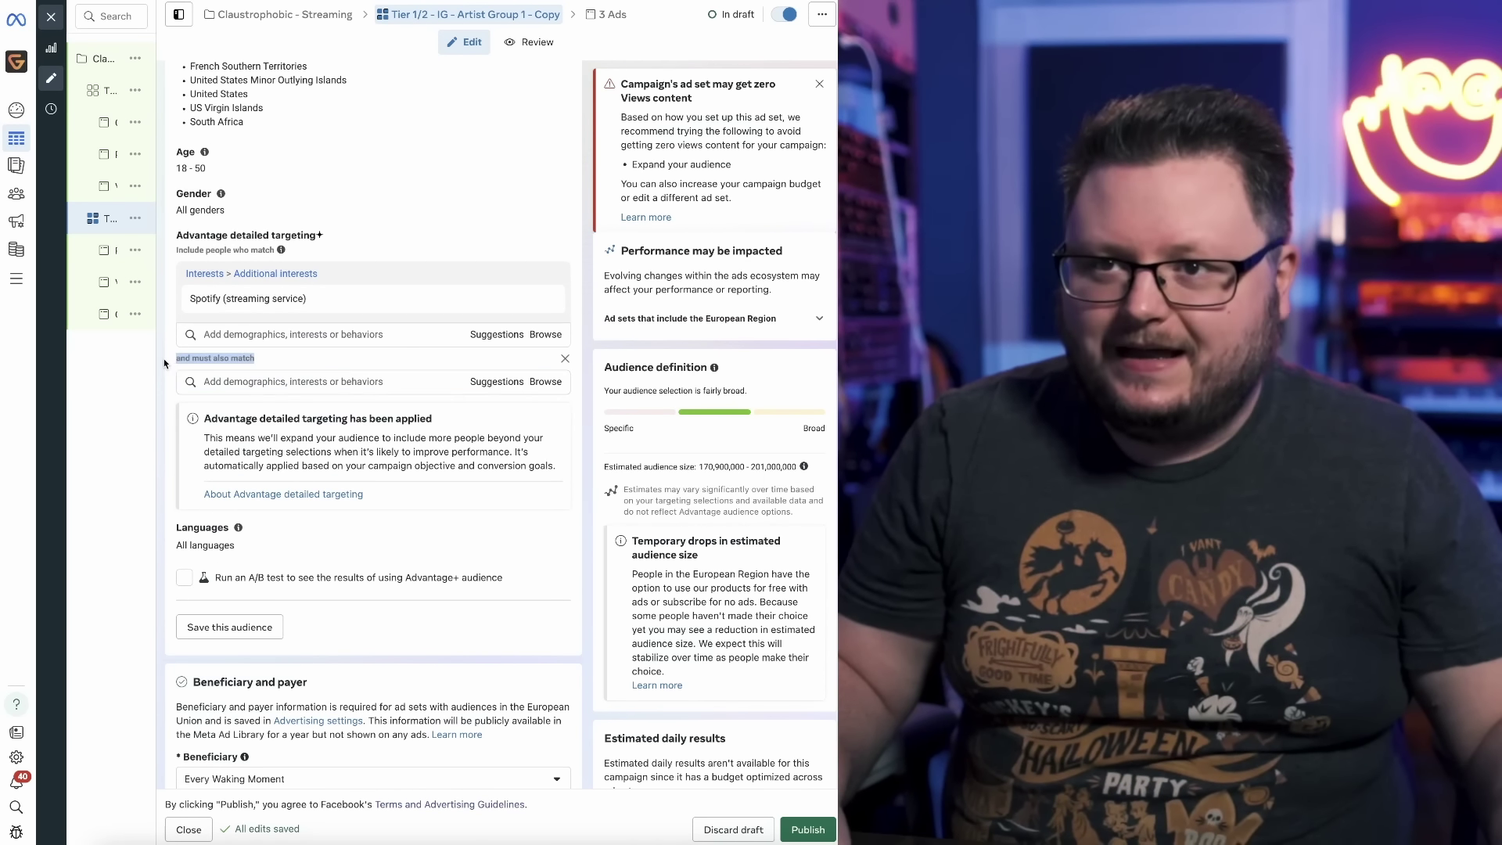
{"action": "left_click", "coordinate": [296, 382]}
{"action": "type", "text": "altern"}
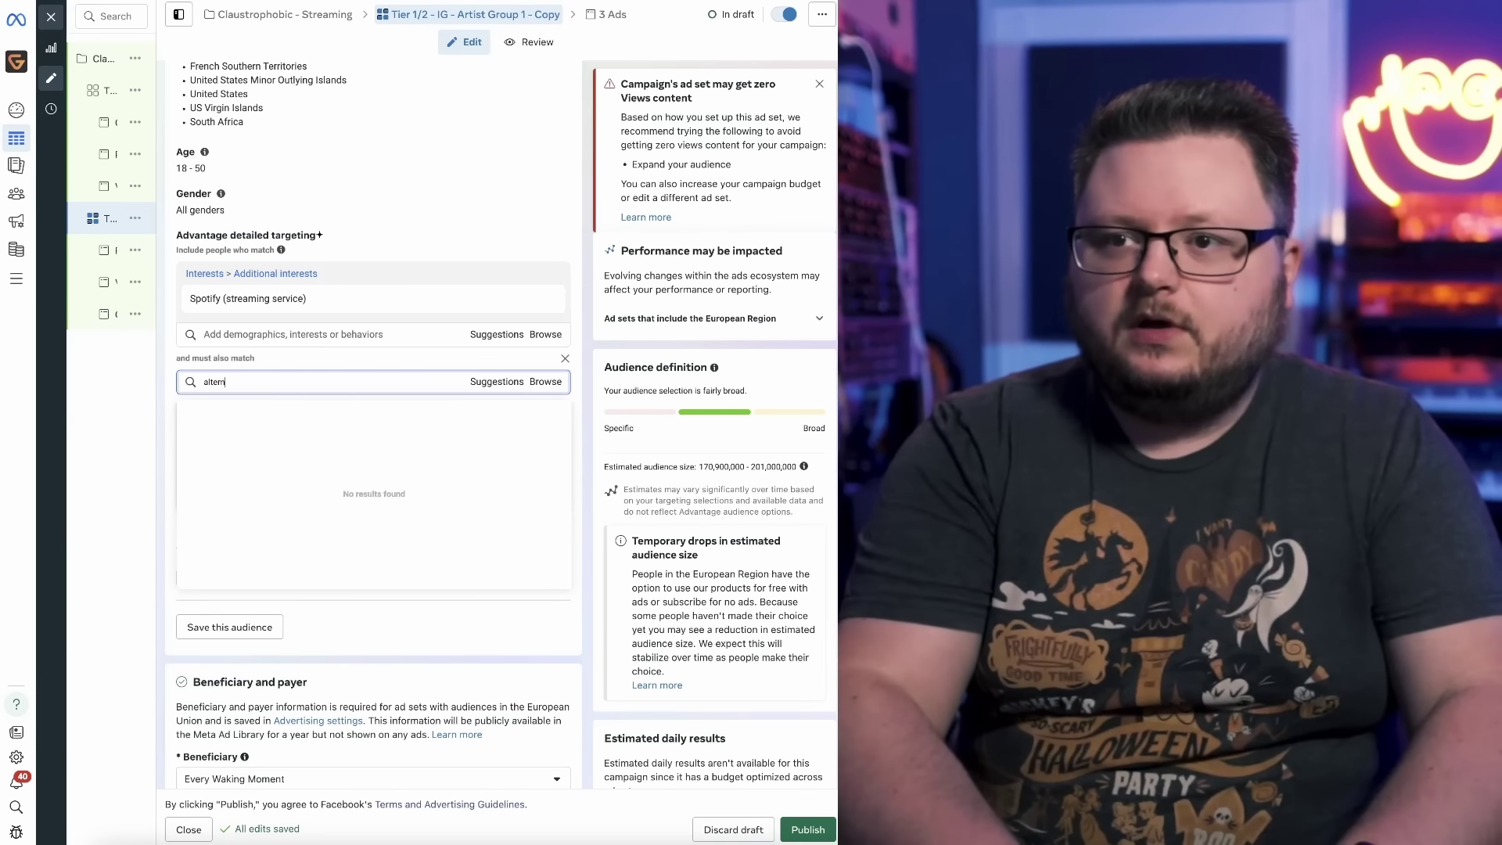
{"action": "type", "text": "ative metal"}
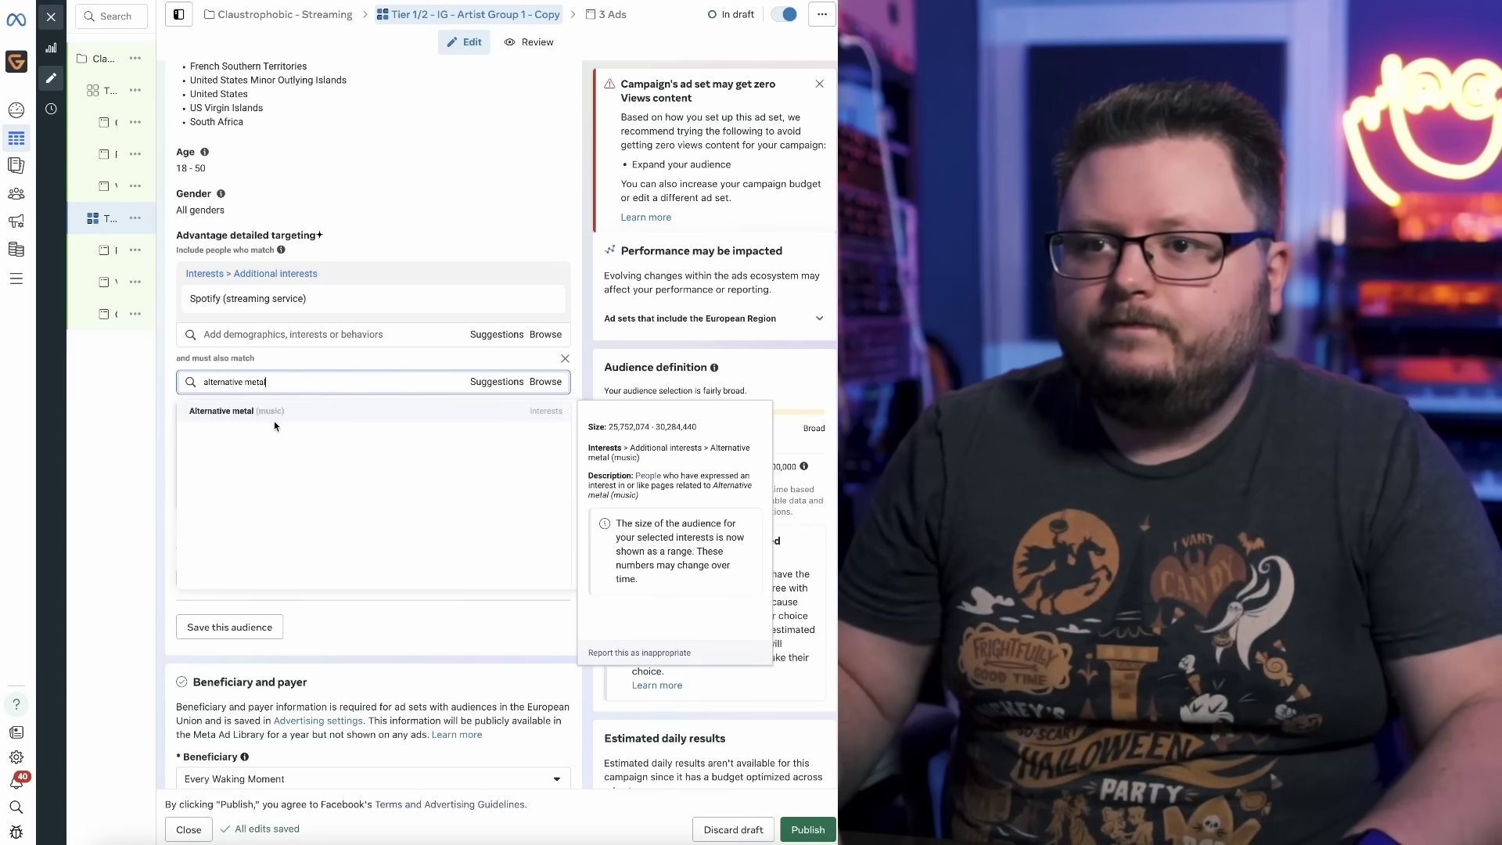
{"action": "left_click", "coordinate": [299, 412]}
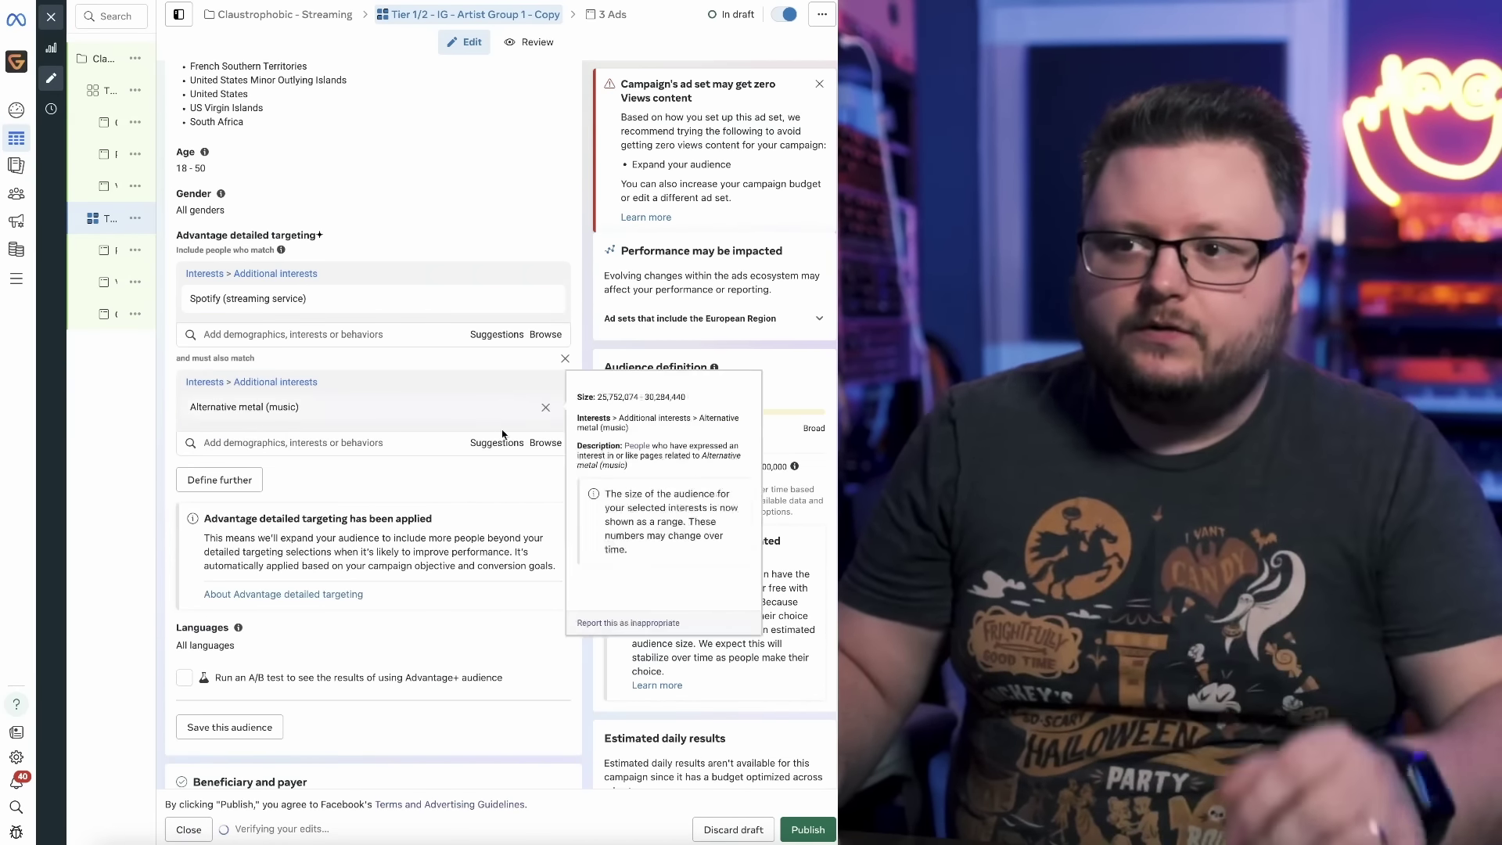
Browse the suggested interests related to Alternative metal for the must-also-match group.
{"action": "scroll", "coordinate": [548, 360], "scroll_direction": "down", "scroll_amount": 2}
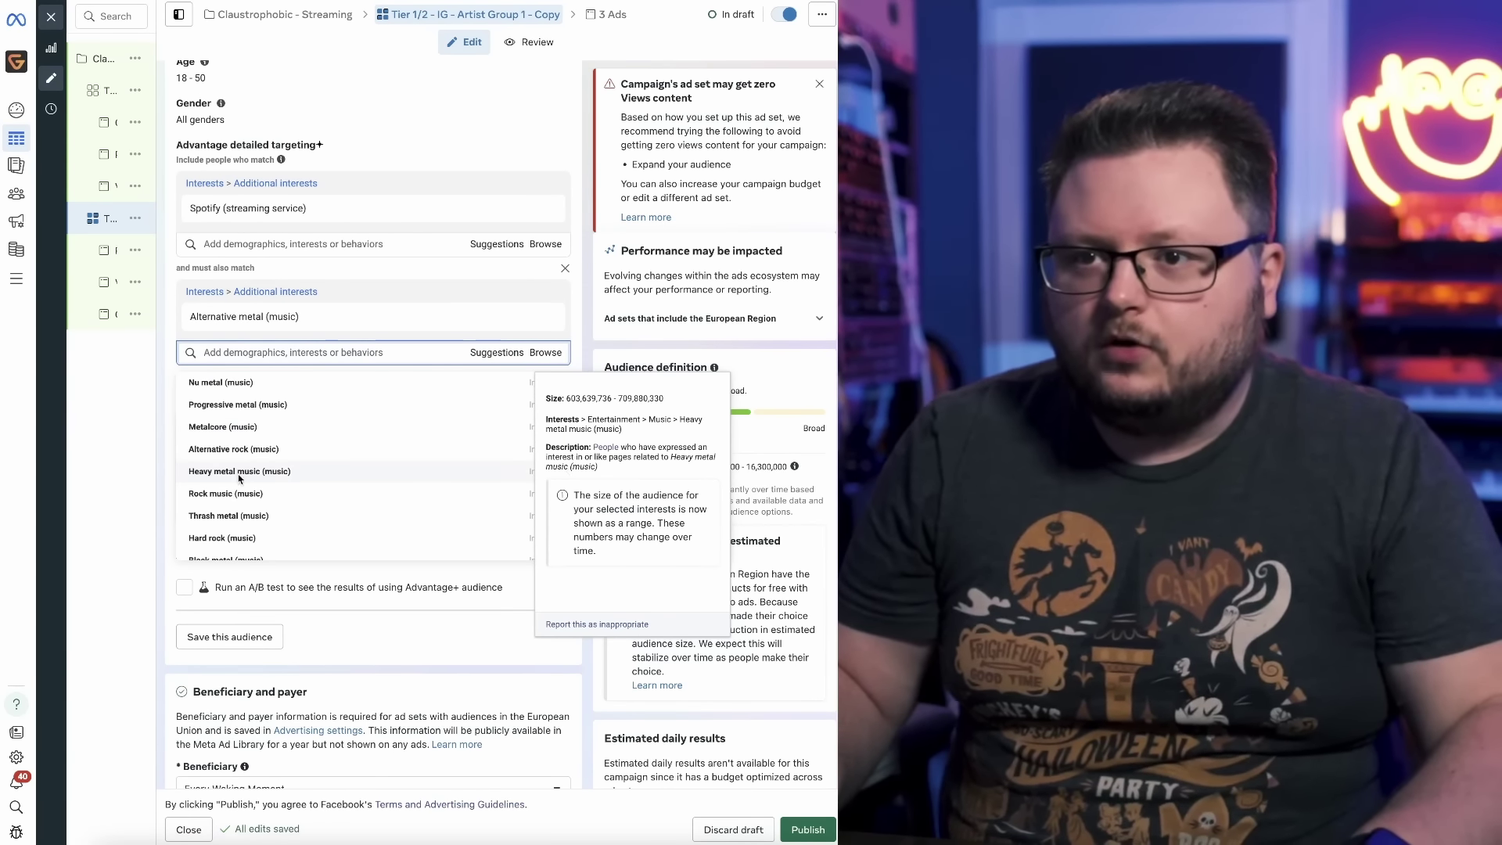
{"action": "scroll", "coordinate": [250, 497], "scroll_direction": "down", "scroll_amount": 4}
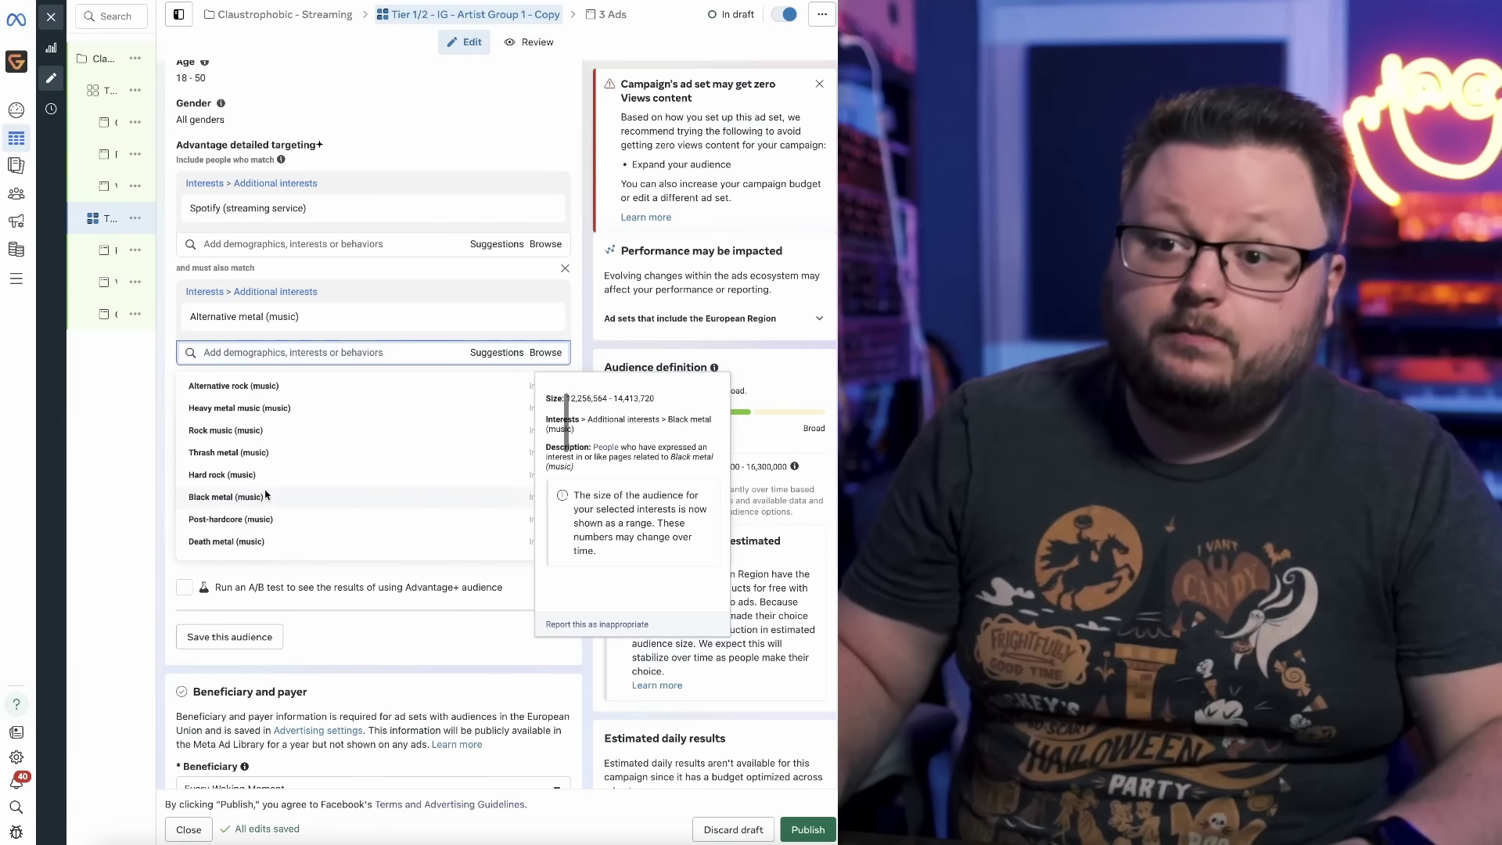
{"action": "scroll", "coordinate": [258, 496], "scroll_direction": "down", "scroll_amount": 1}
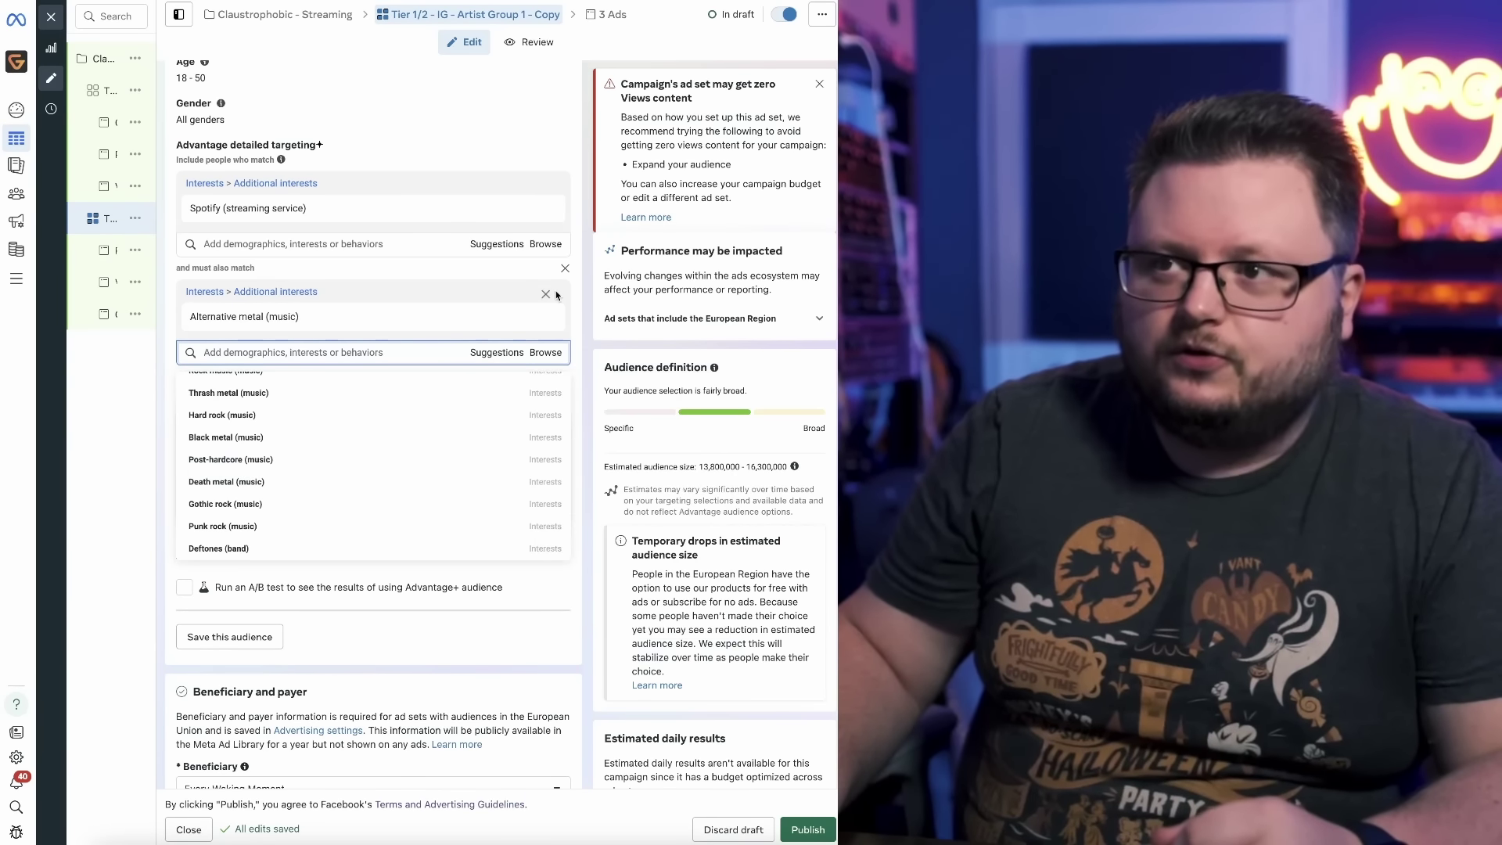
{"action": "key", "text": "Escape"}
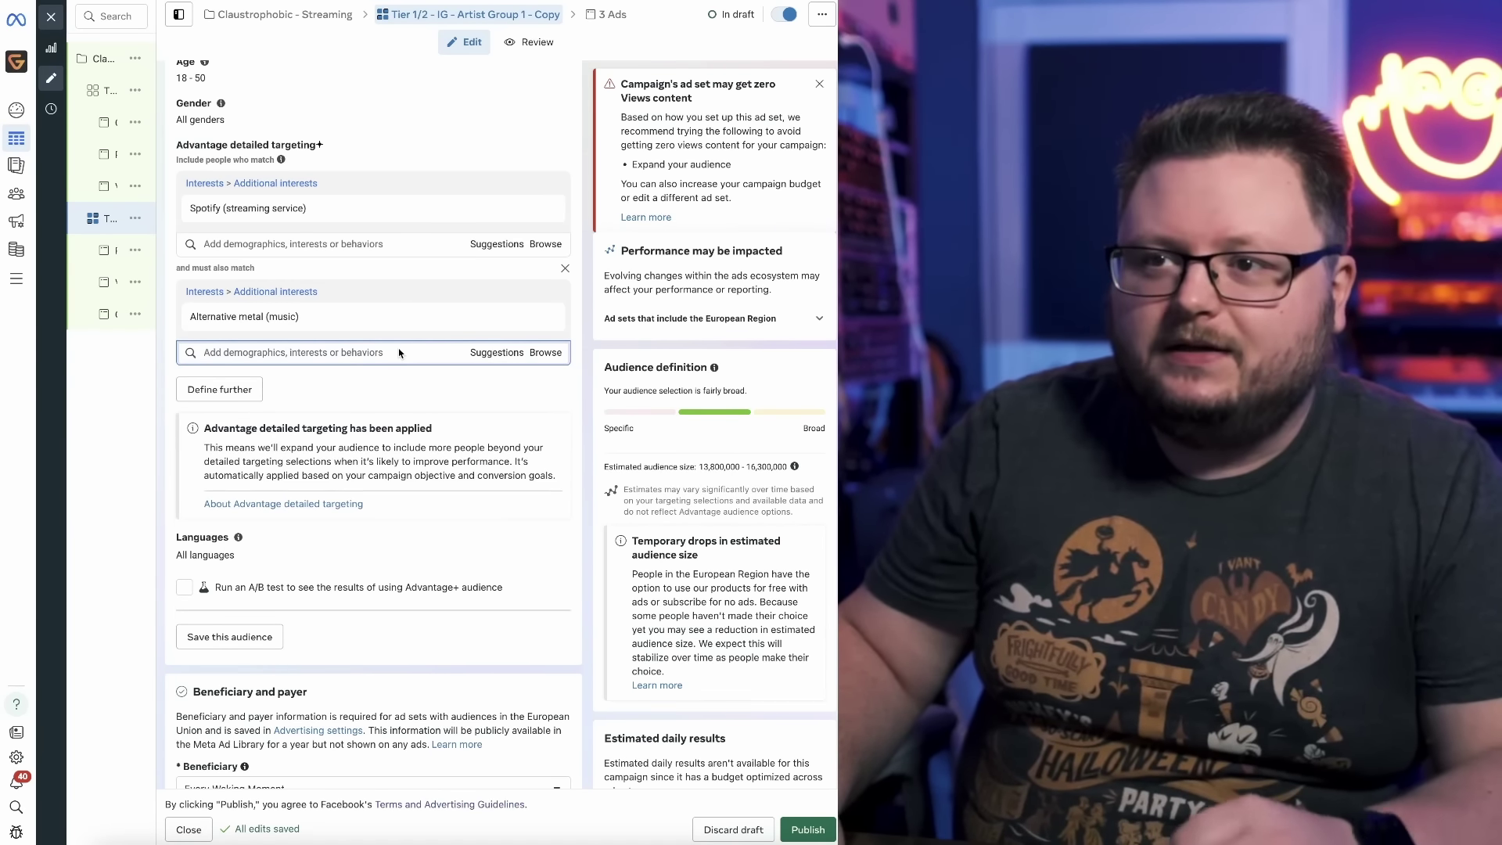
Try finding shoegaze as an additional must-also-match interest, then clear the search.
{"action": "type", "text": "shoe"}
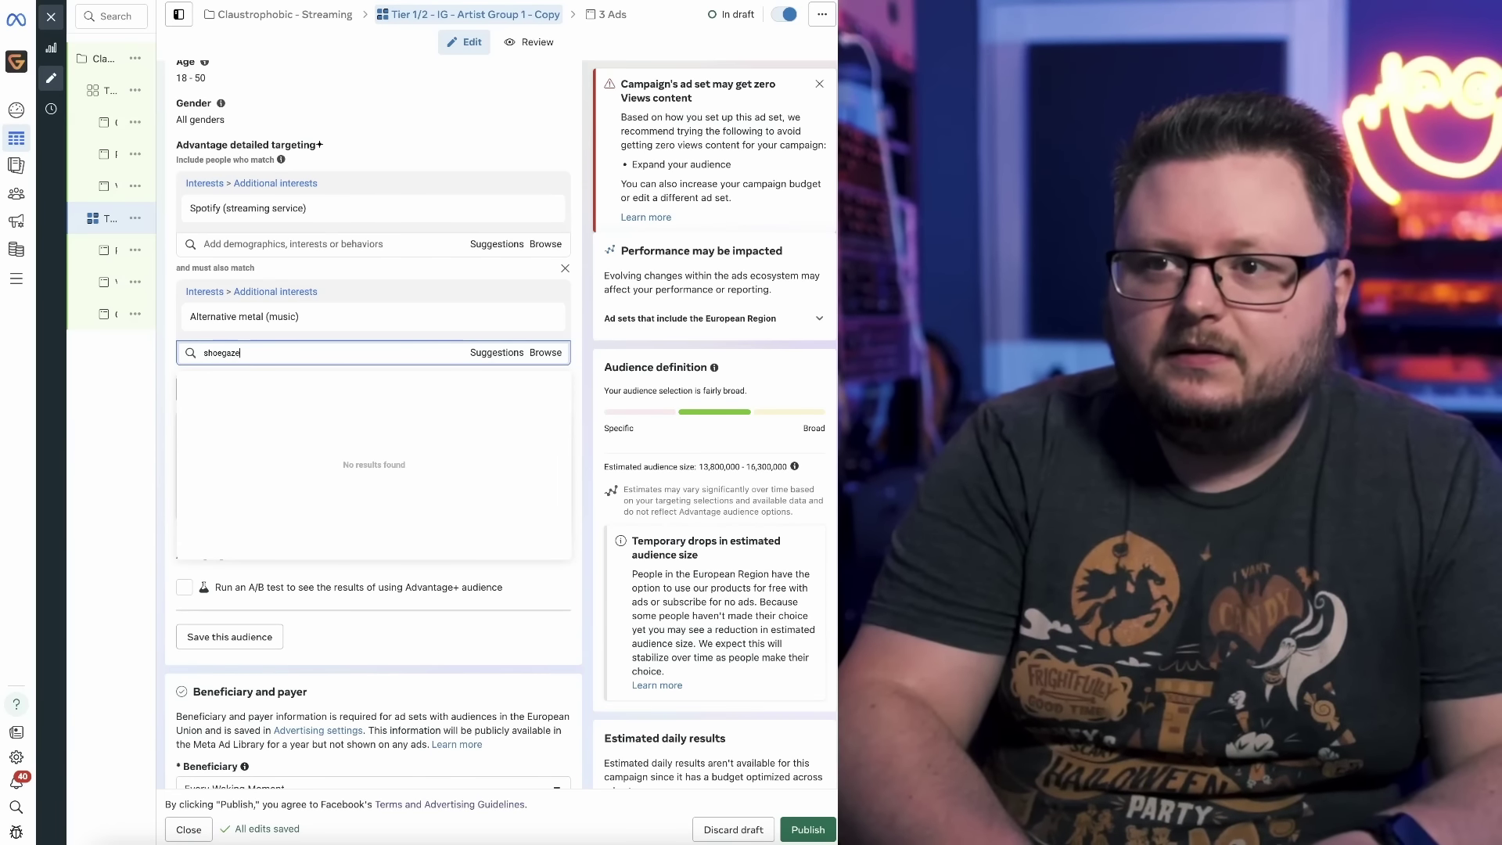
{"action": "type", "text": "gaze"}
{"action": "key", "text": "BackSpace"}
{"action": "key", "text": "BackSpace"}
{"action": "key", "text": "BackSpace"}
{"action": "key", "text": "BackSpace"}
{"action": "key", "text": "BackSpace"}
{"action": "key", "text": "BackSpace"}
{"action": "key", "text": "BackSpace"}
{"action": "key", "text": "BackSpace"}
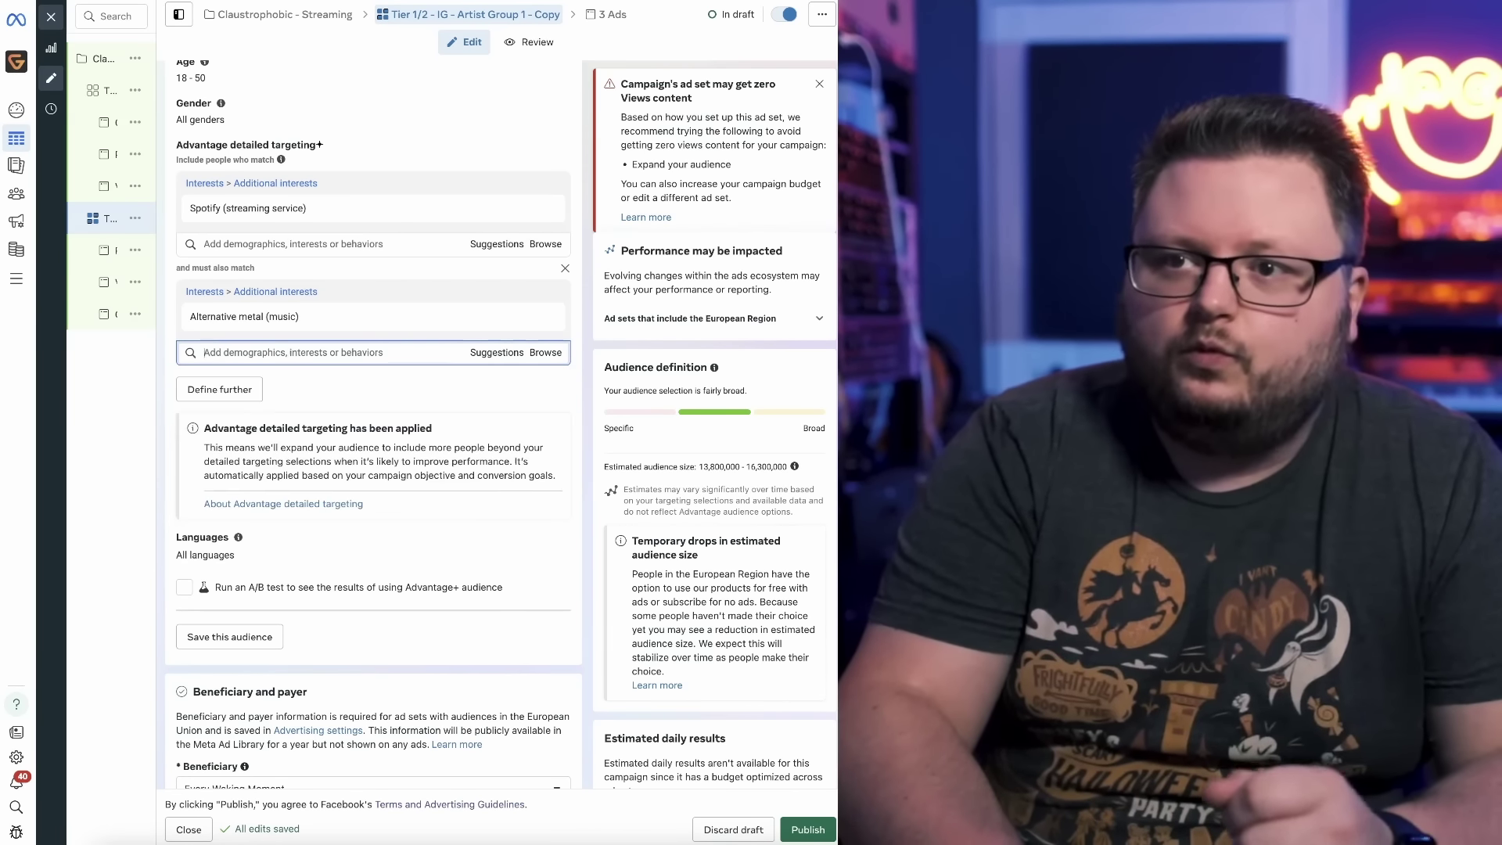
{"action": "left_click", "coordinate": [589, 317]}
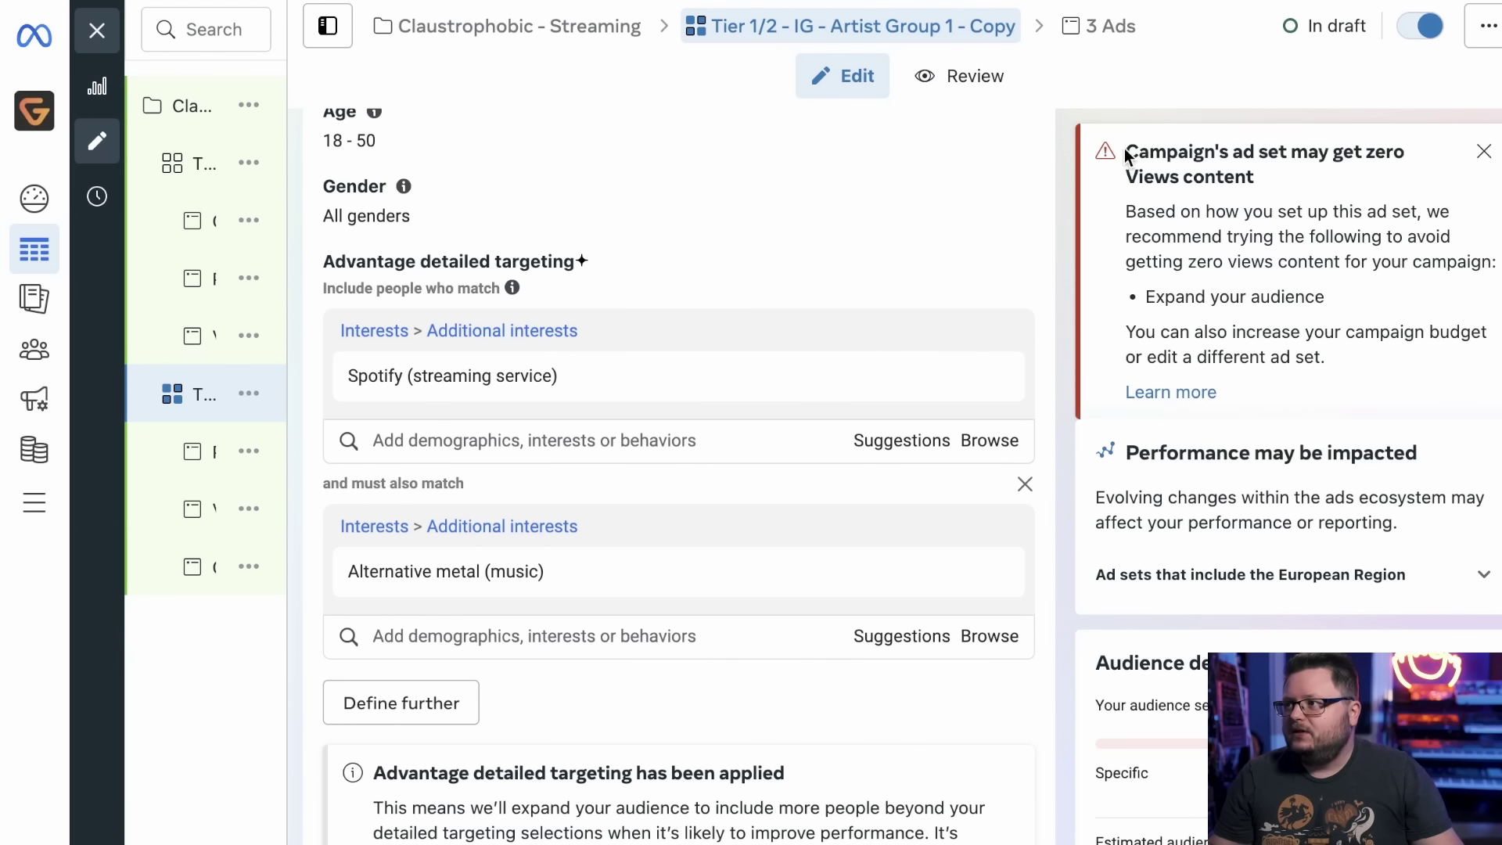
Examine the copied ad set's warning about zero Views content alongside its conversion settings.
{"action": "left_click_drag", "start_coordinate": [1126, 151], "coordinate": [1381, 395]}
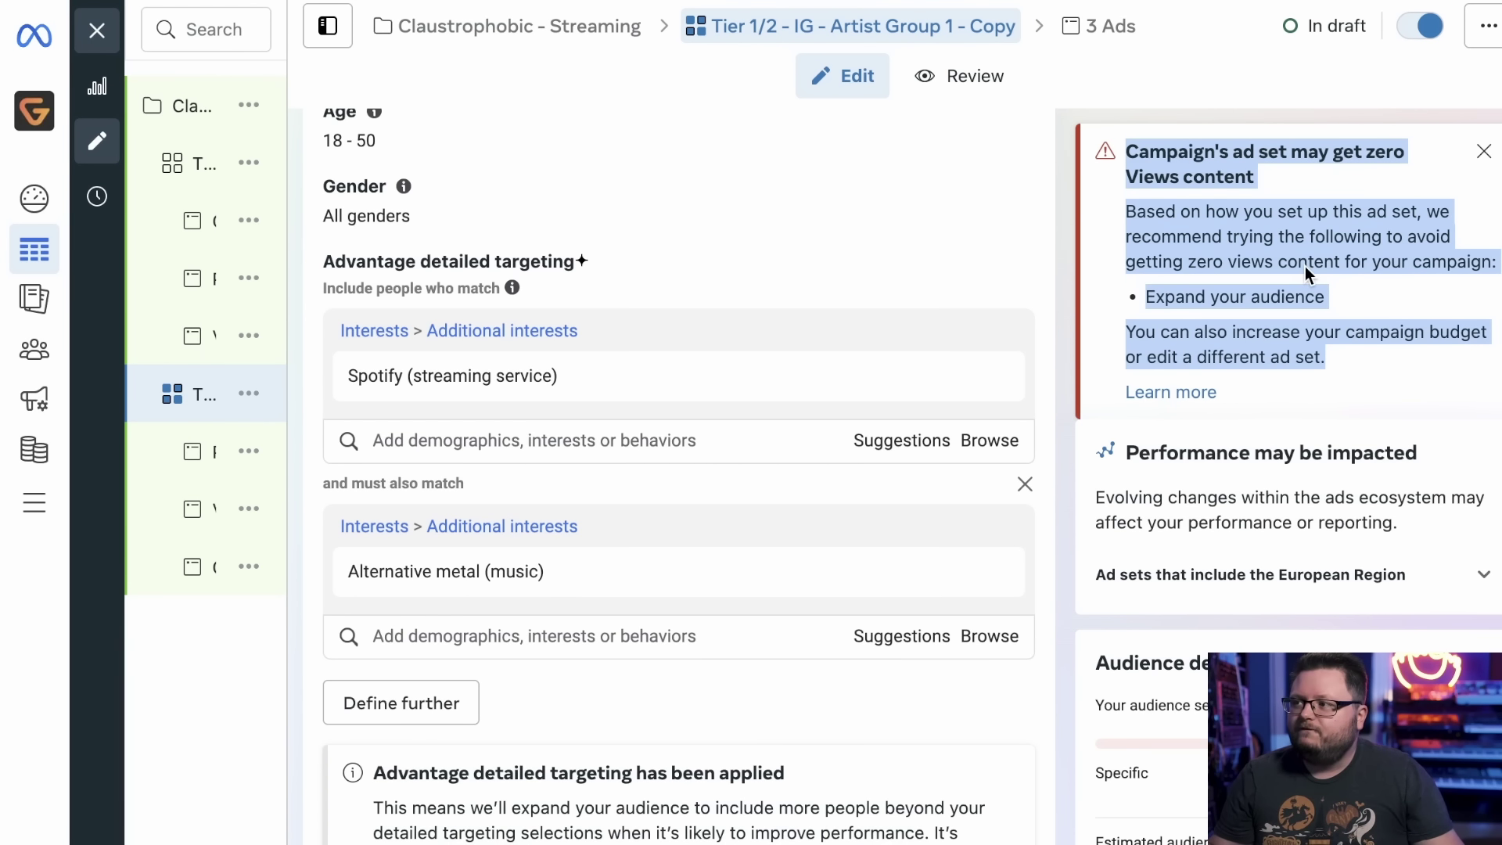
{"action": "scroll", "coordinate": [1038, 334], "scroll_direction": "up", "scroll_amount": 15}
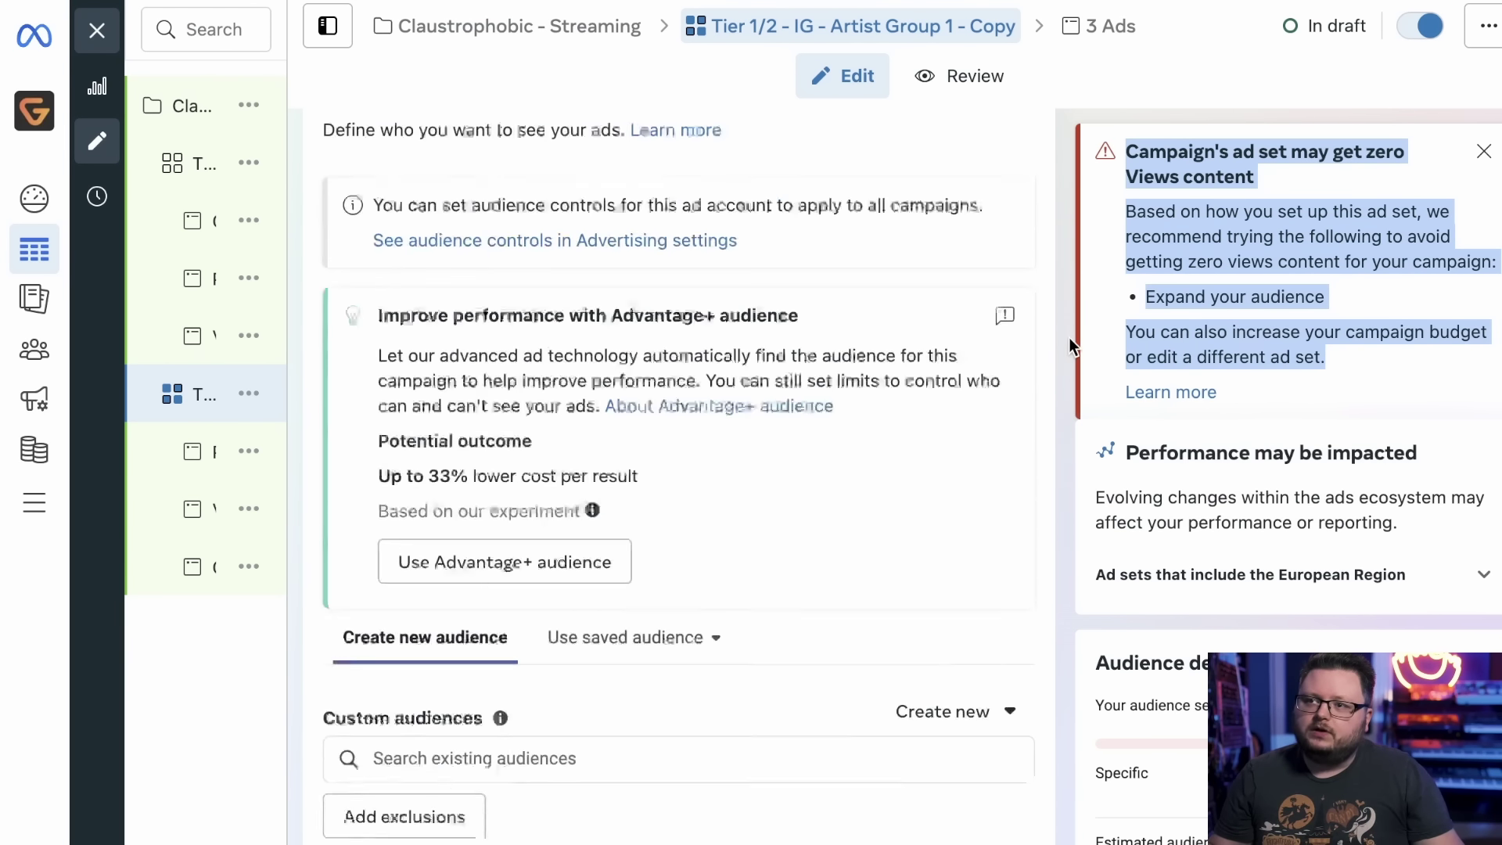
{"action": "left_click", "coordinate": [1072, 335]}
{"action": "scroll", "coordinate": [685, 592], "scroll_direction": "up", "scroll_amount": 5}
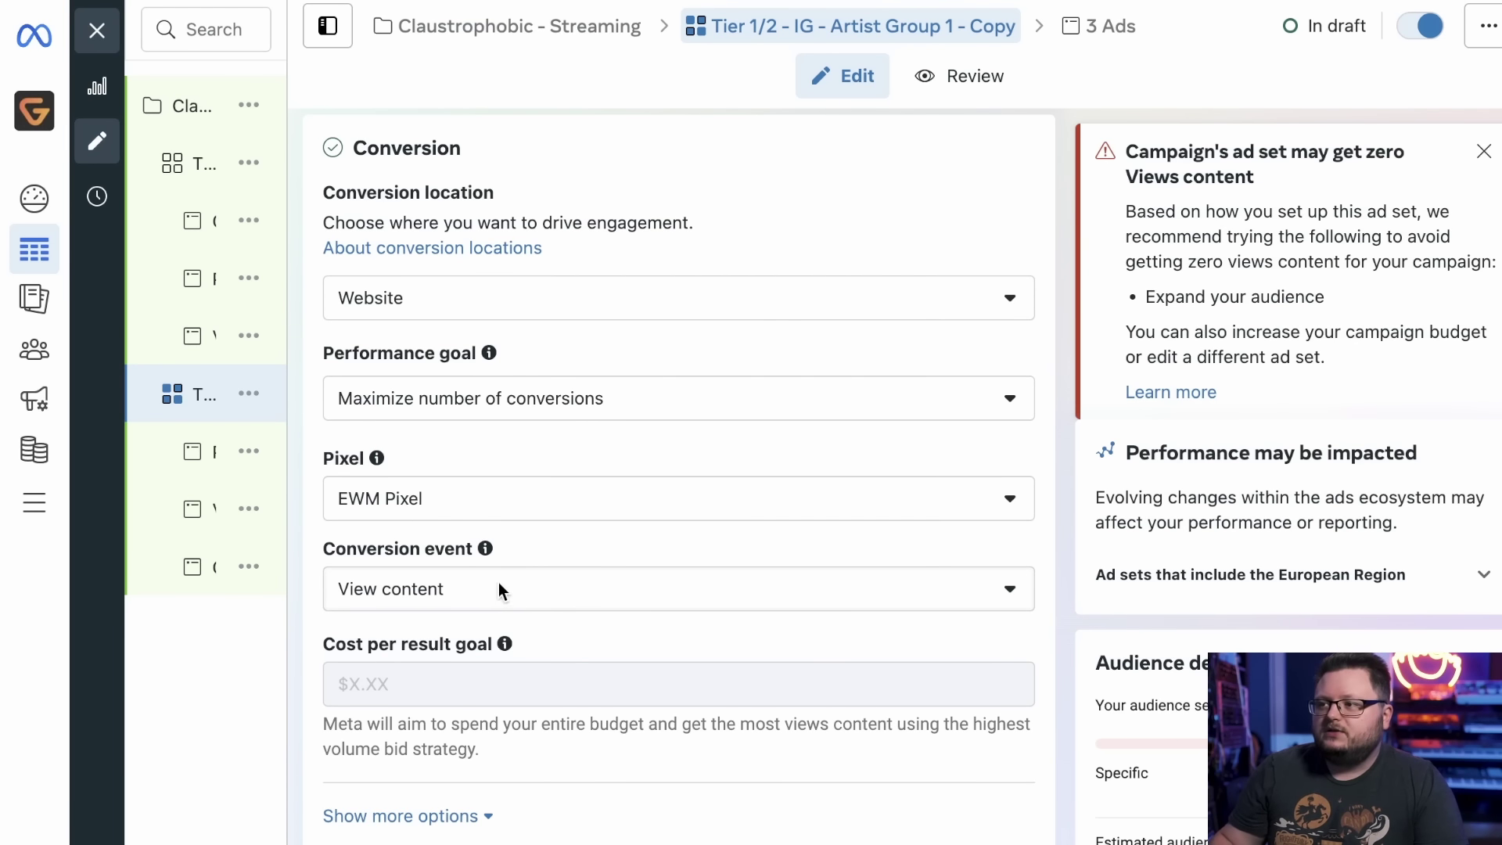
{"action": "left_click", "coordinate": [469, 599]}
{"action": "scroll", "coordinate": [1074, 500], "scroll_direction": "down", "scroll_amount": 2}
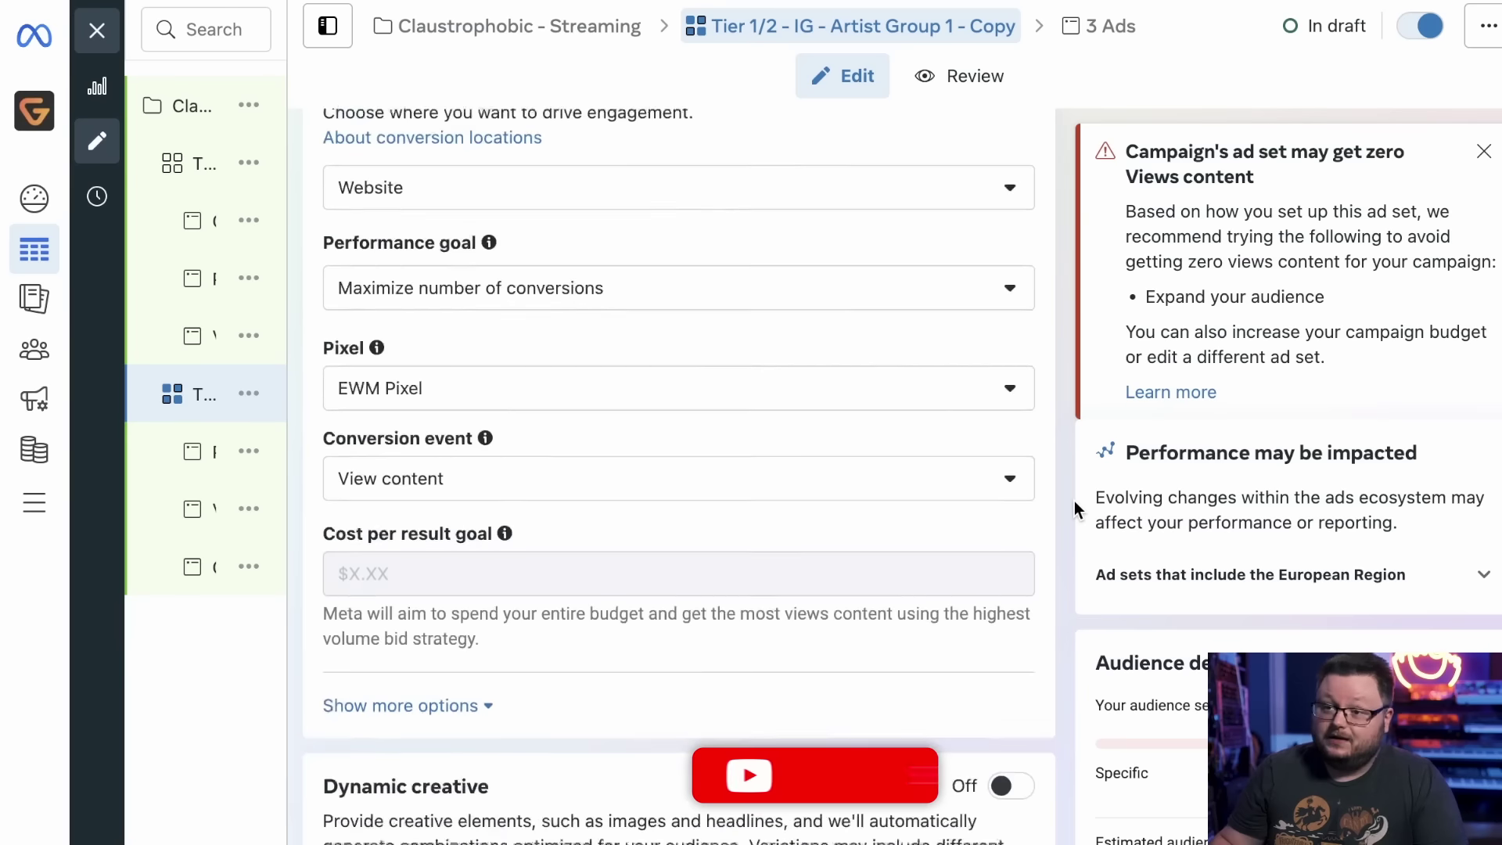
{"action": "left_click_drag", "start_coordinate": [1134, 156], "coordinate": [1367, 266]}
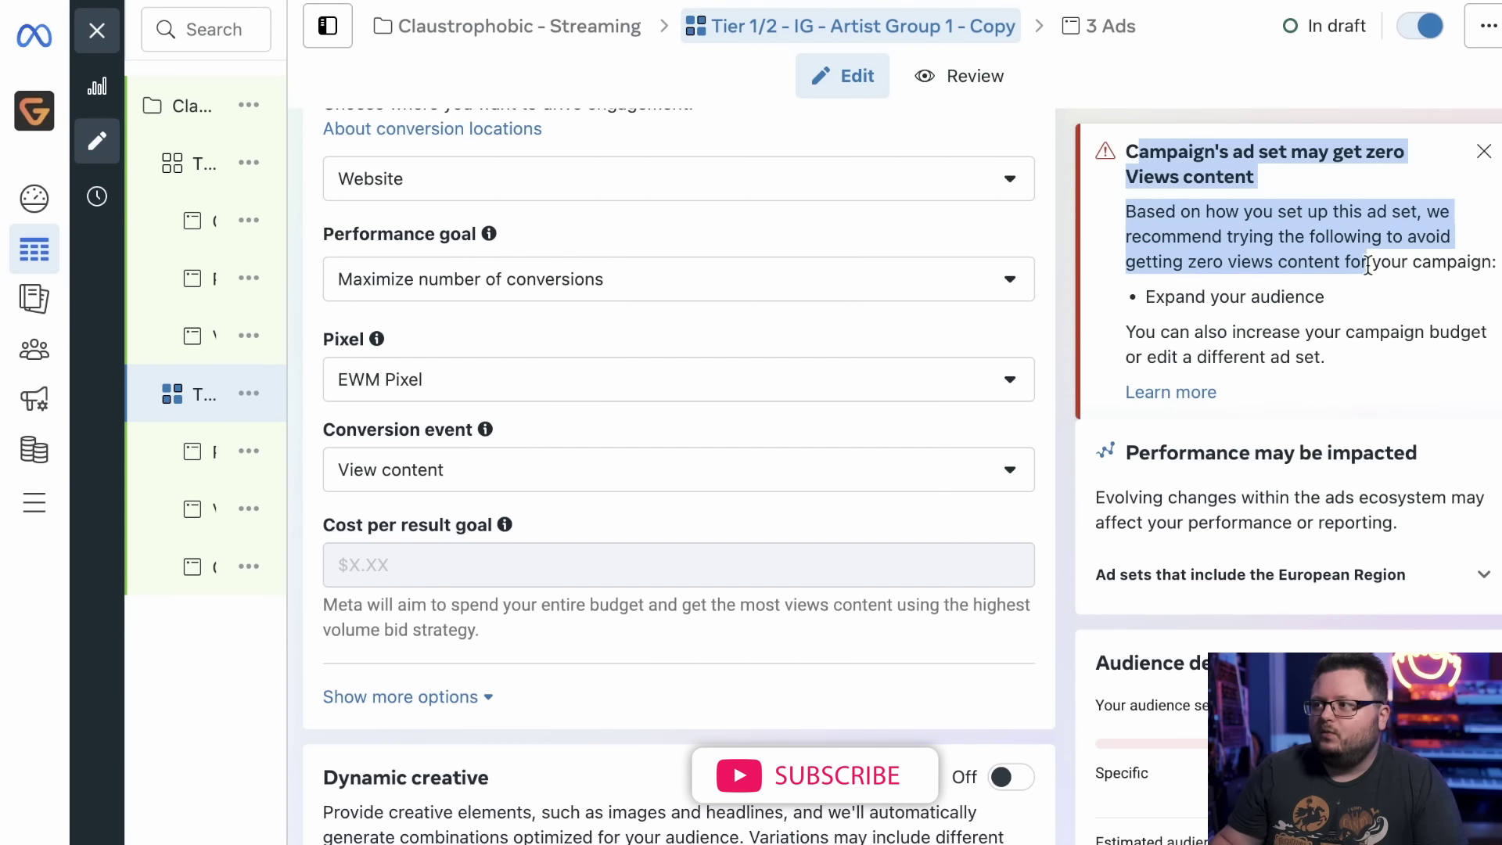
{"action": "left_click", "coordinate": [1337, 245]}
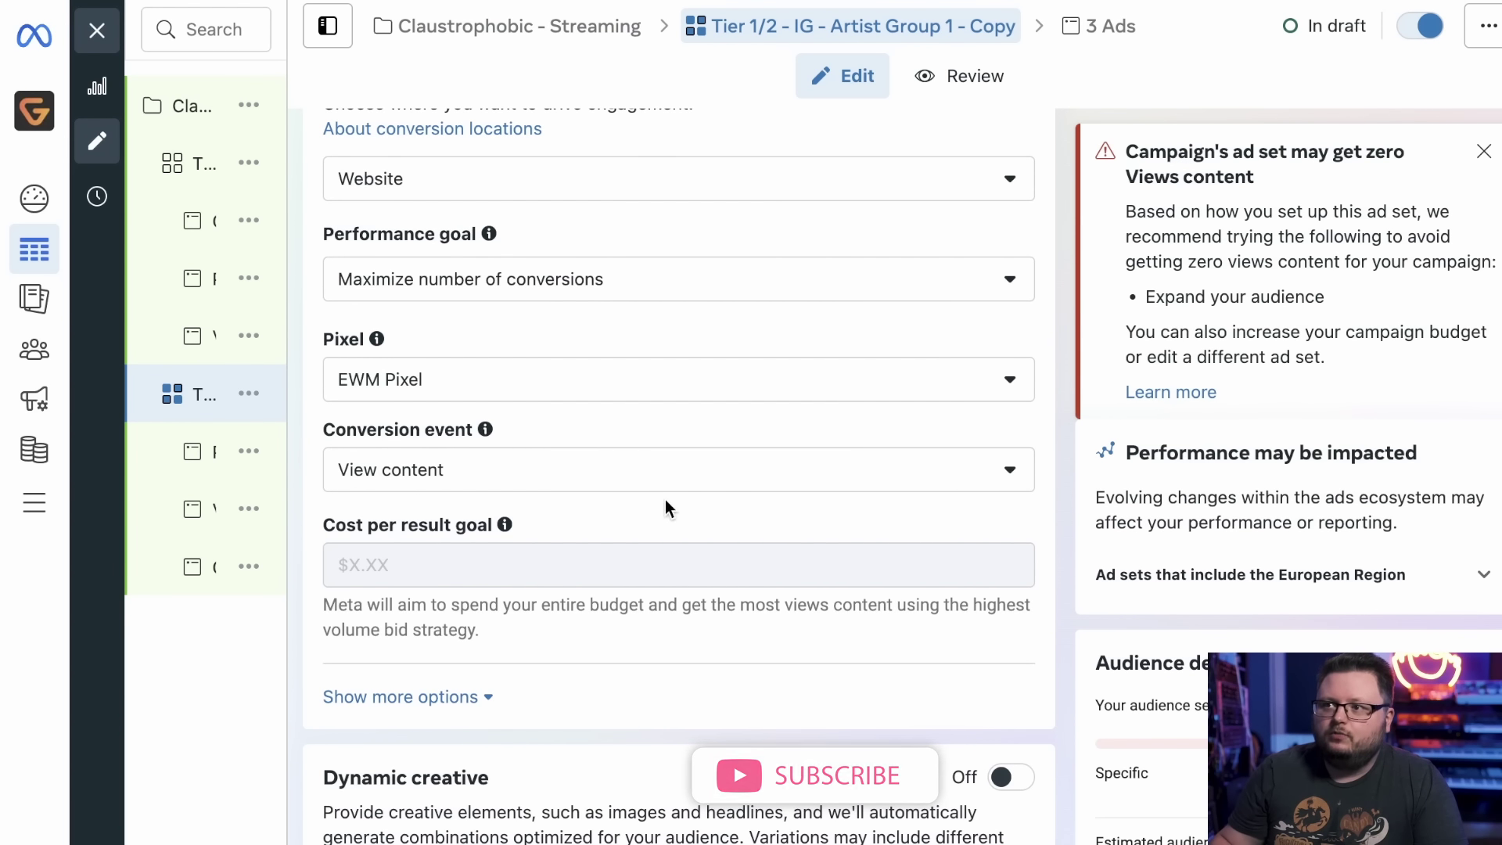
Try FeatureFM_click as the copied ad set's conversion event, reload the page to recheck the warning, and restore View content.
{"action": "left_click", "coordinate": [659, 468]}
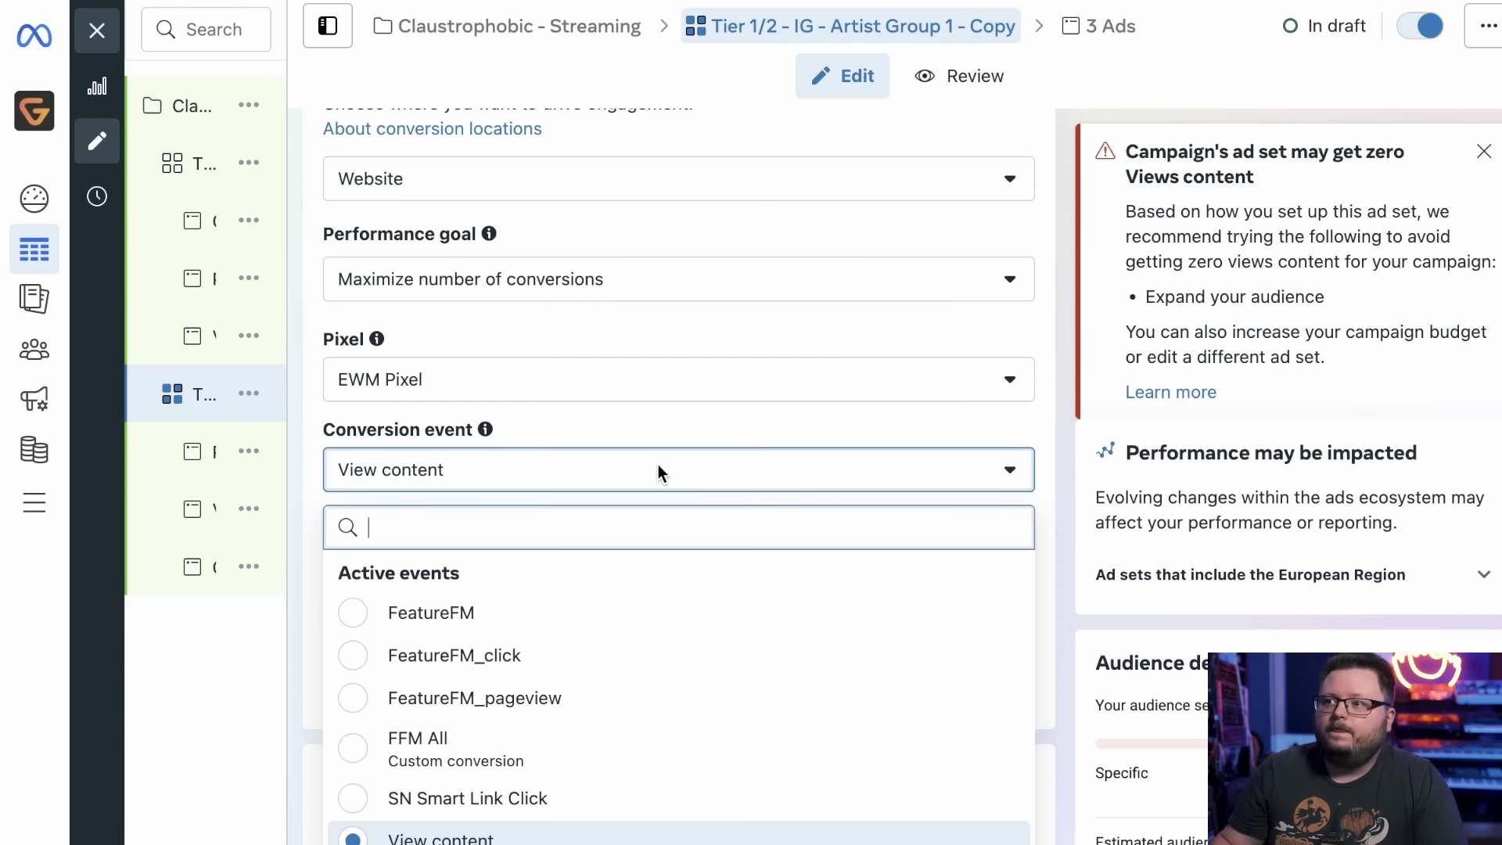
{"action": "left_click", "coordinate": [467, 657]}
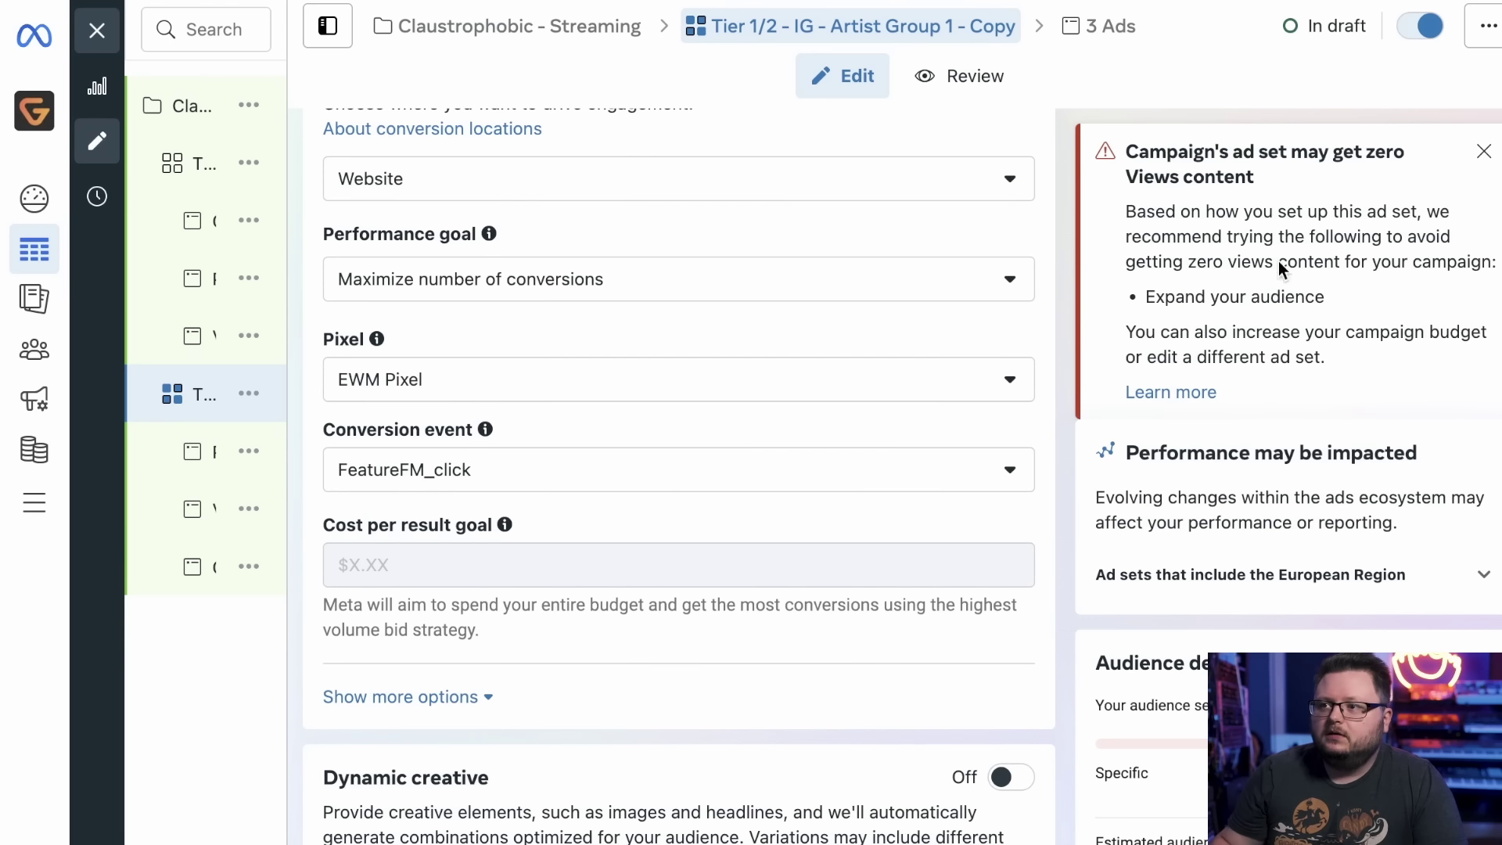
{"action": "left_click_drag", "start_coordinate": [1125, 153], "coordinate": [1332, 391]}
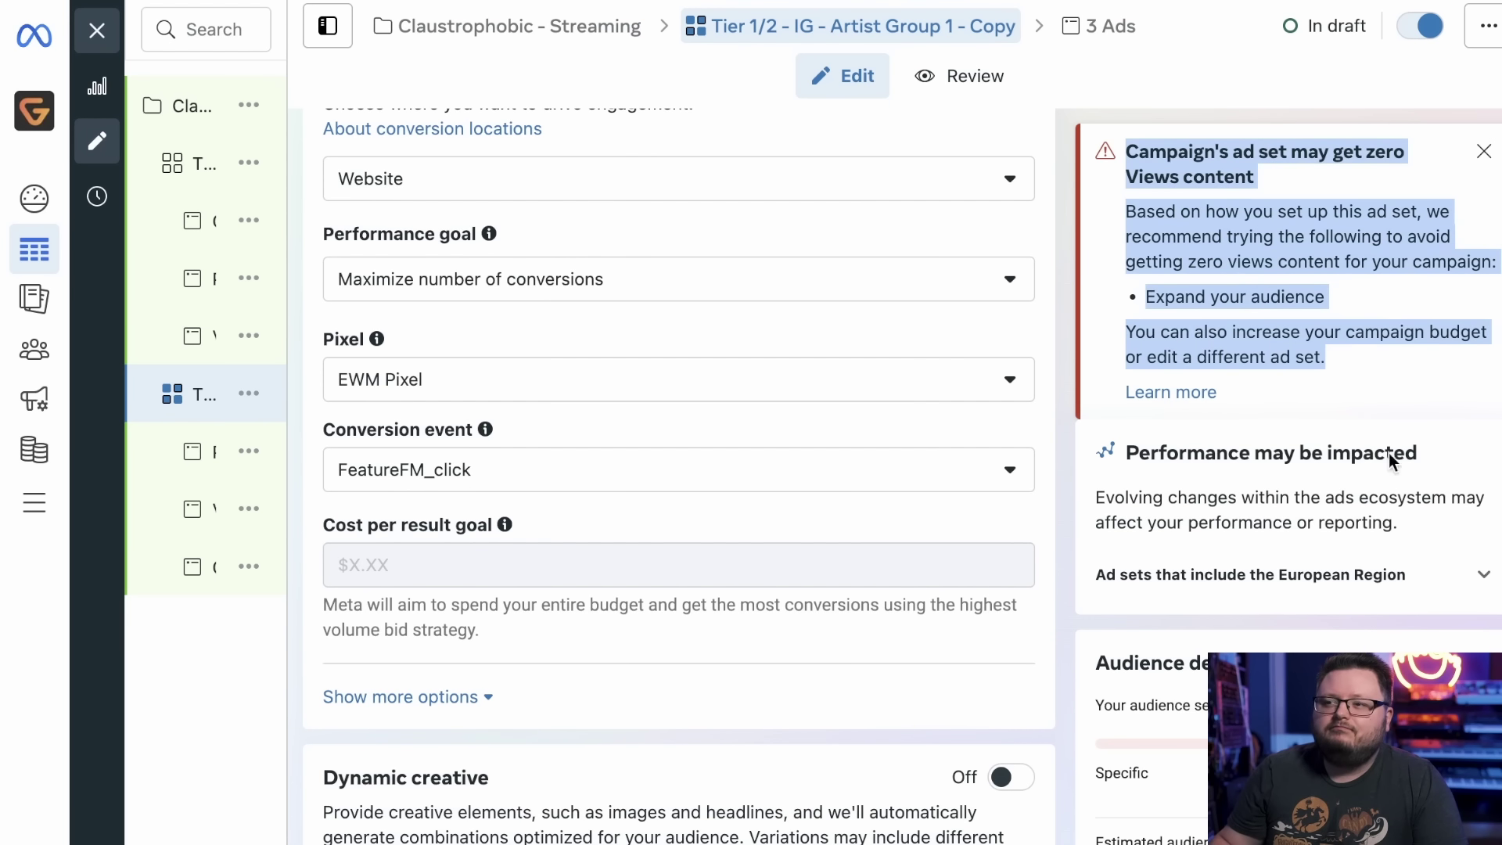
{"action": "left_click", "coordinate": [1352, 354]}
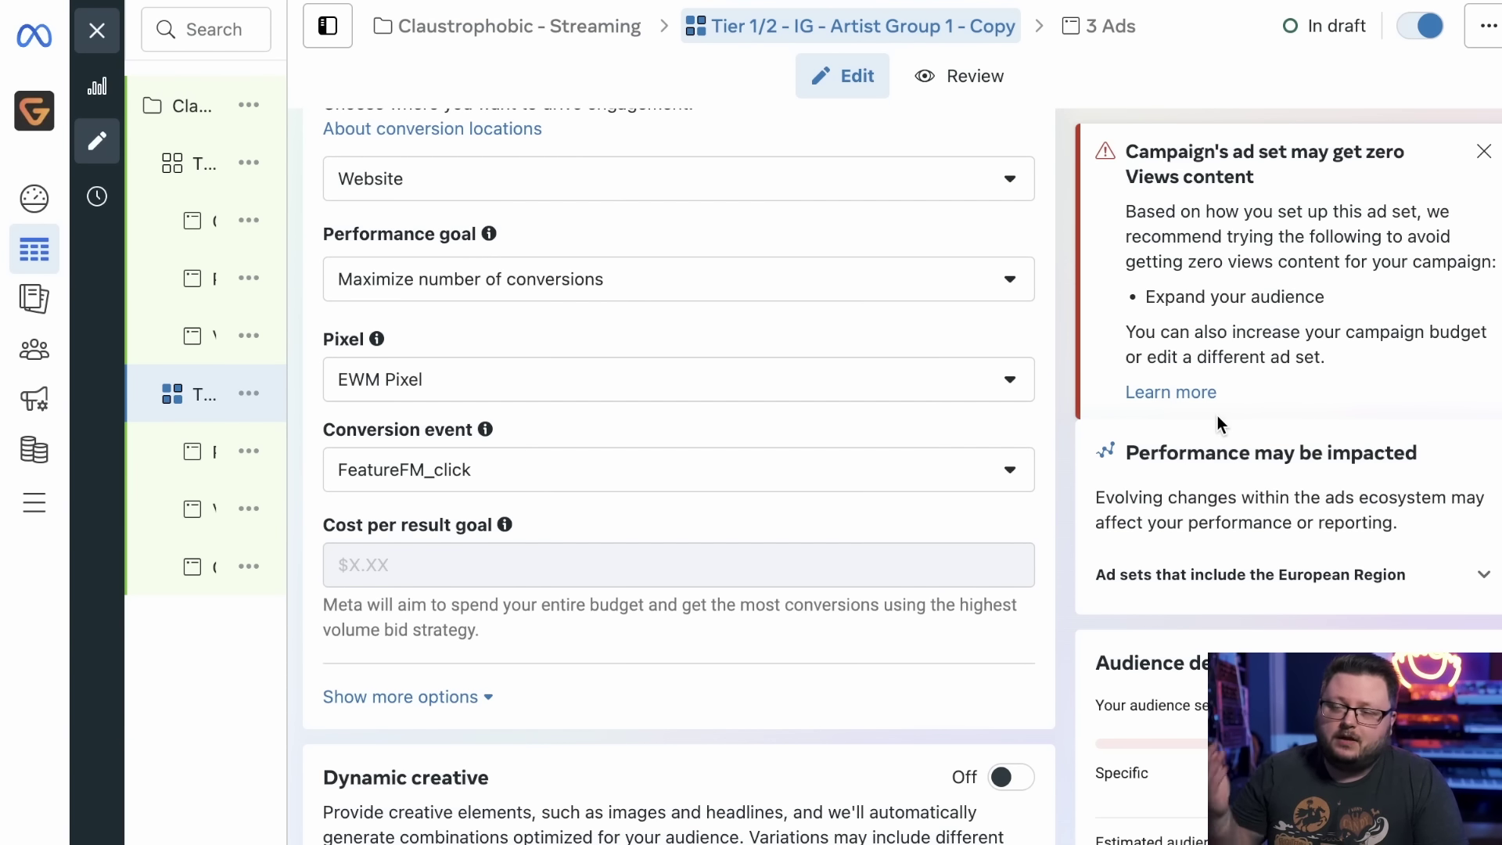
{"action": "key", "text": "ctrl+r"}
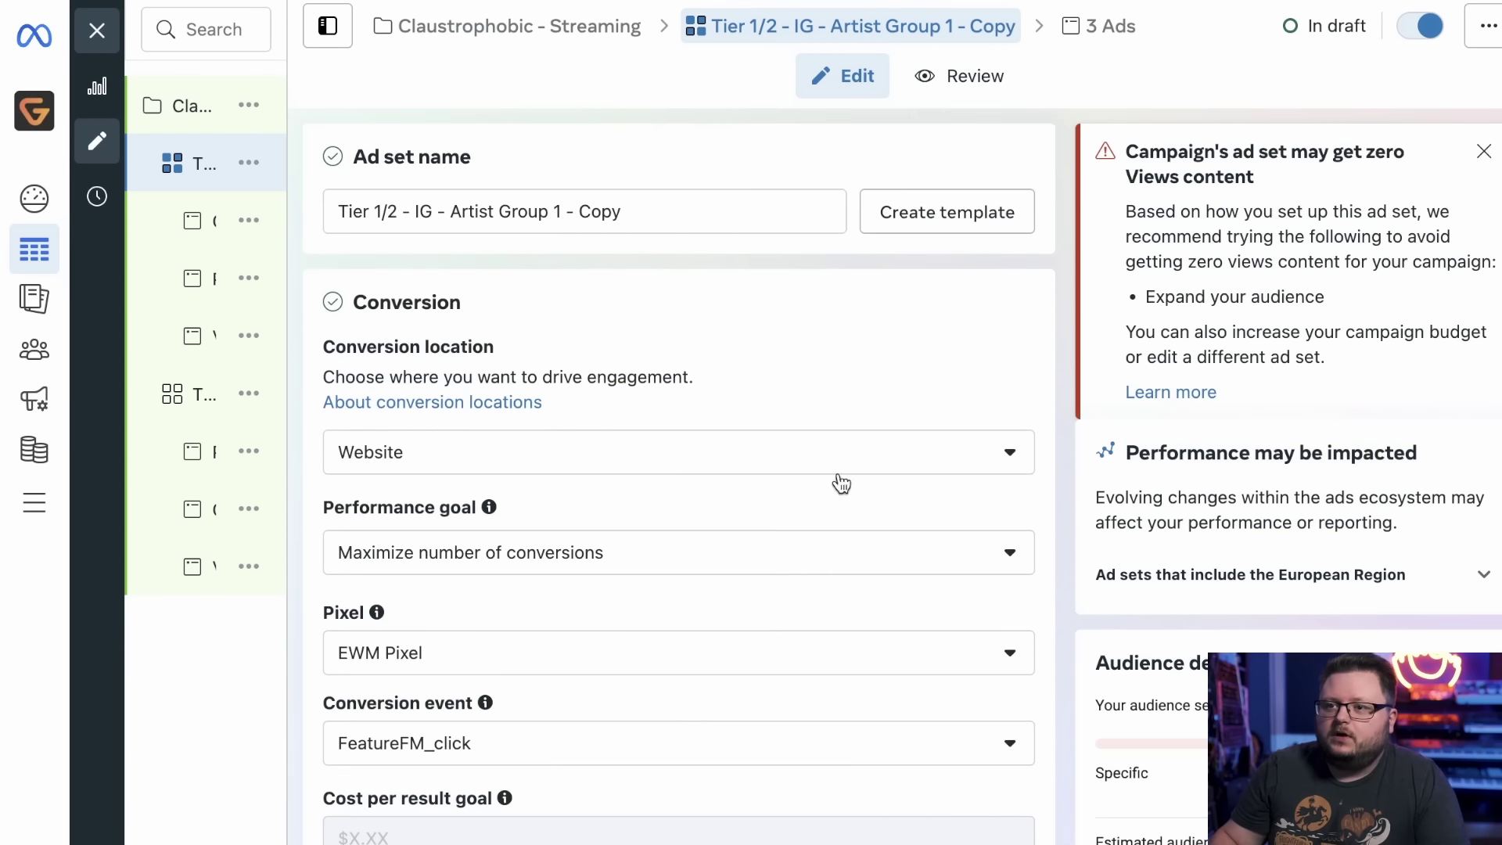
{"action": "left_click", "coordinate": [712, 740]}
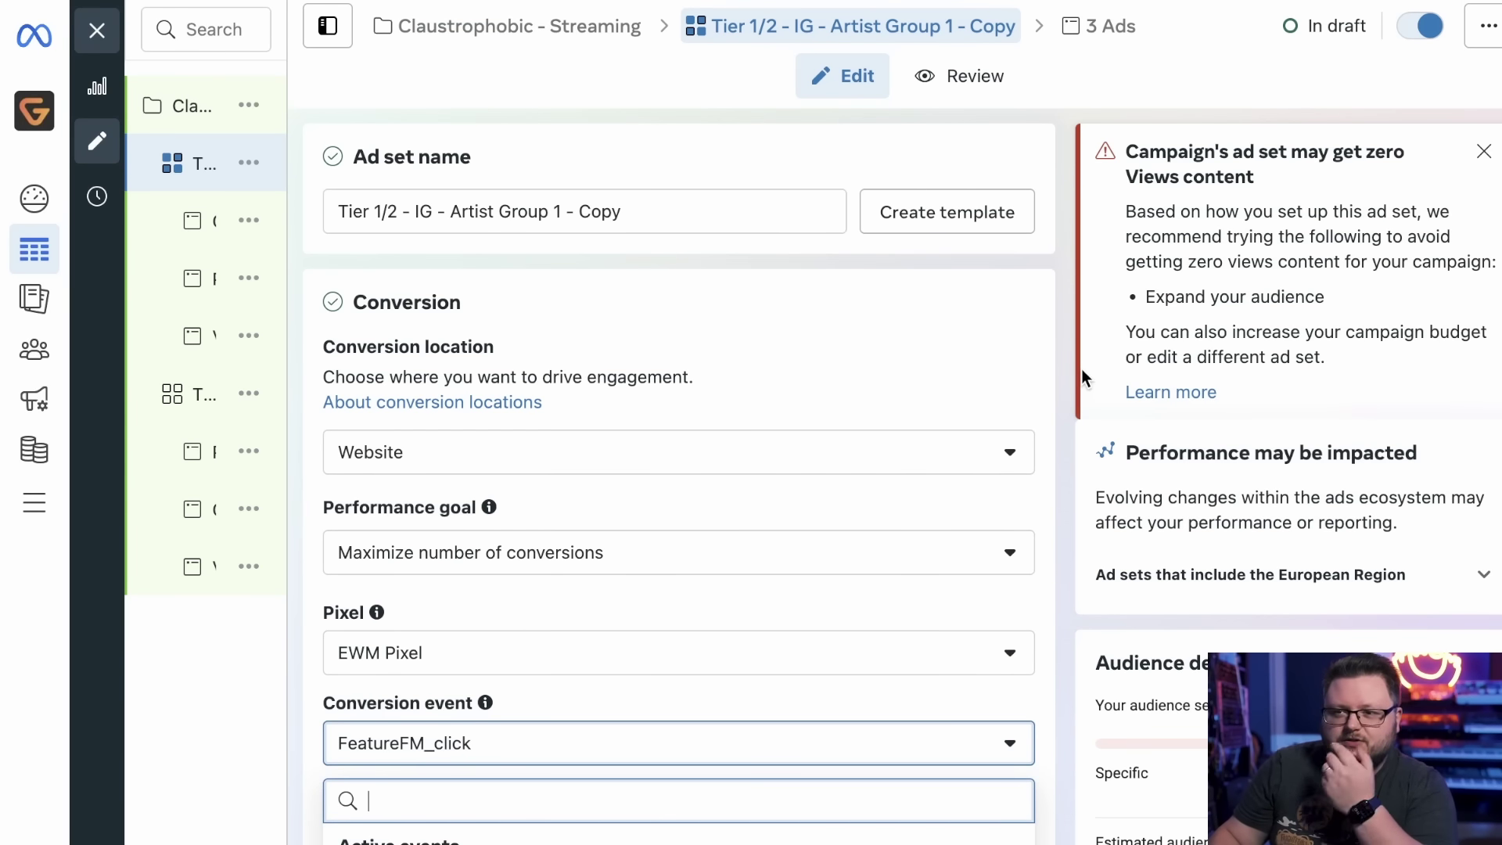
{"action": "left_click", "coordinate": [469, 843]}
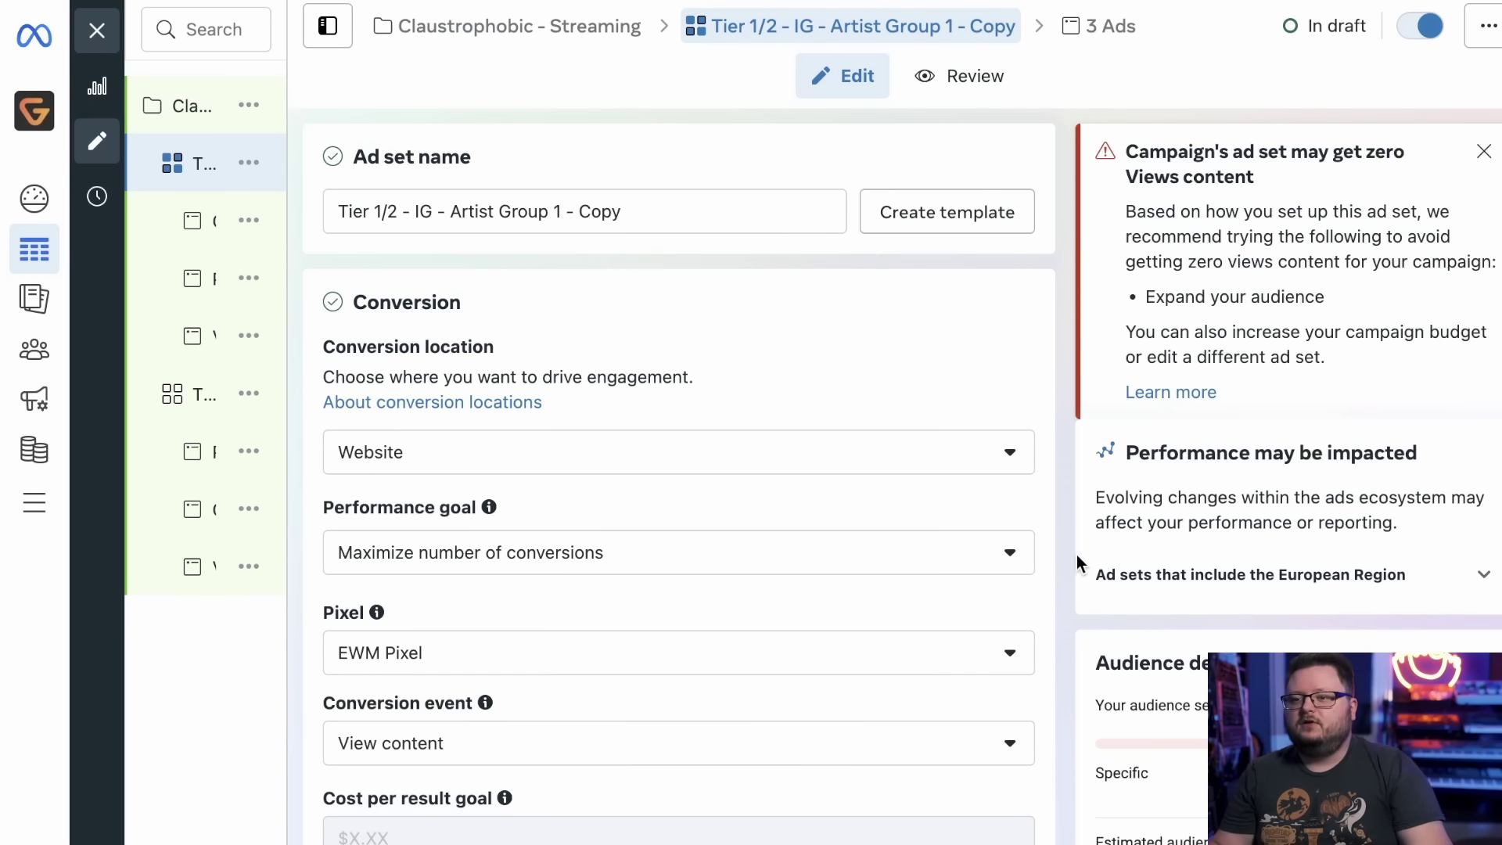
Rename the copied ad set as Tier 1/2 - IG - Alt Metal.
{"action": "scroll", "coordinate": [1082, 551], "scroll_direction": "down", "scroll_amount": 15}
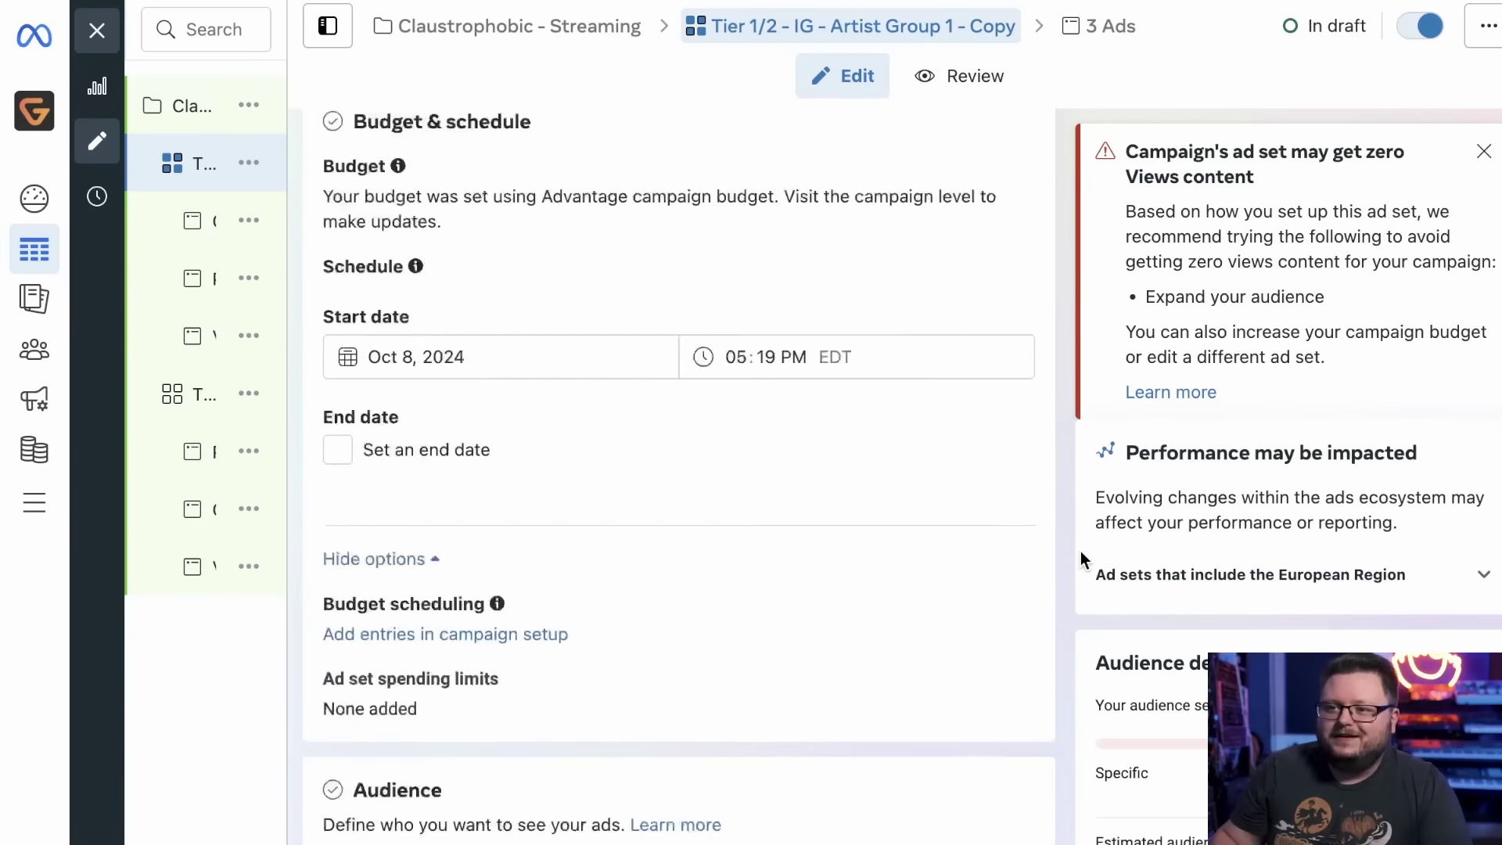
{"action": "scroll", "coordinate": [1081, 551], "scroll_direction": "down", "scroll_amount": 10}
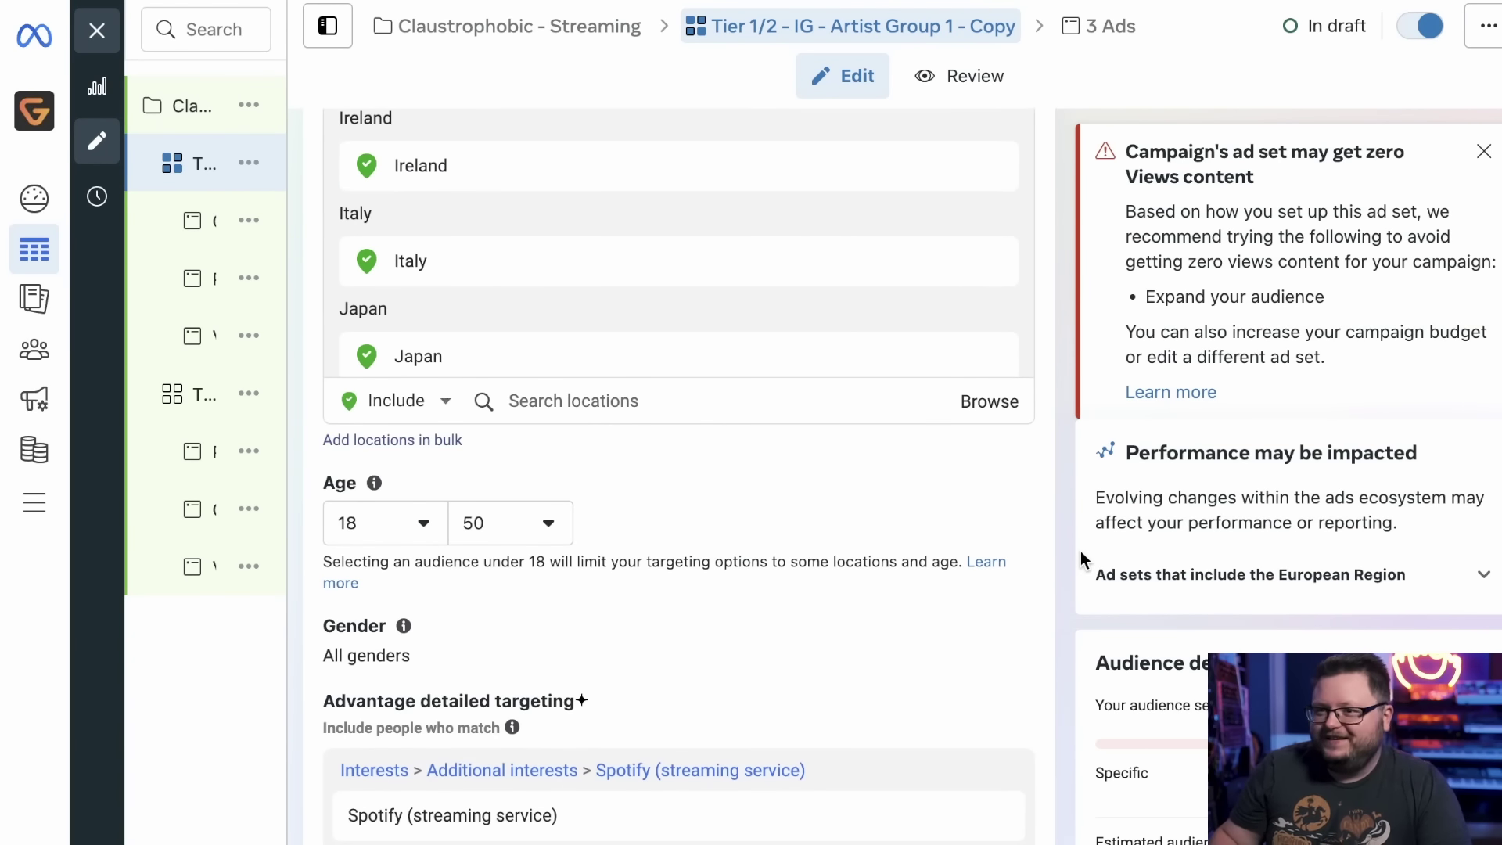
{"action": "scroll", "coordinate": [1081, 551], "scroll_direction": "up", "scroll_amount": 20}
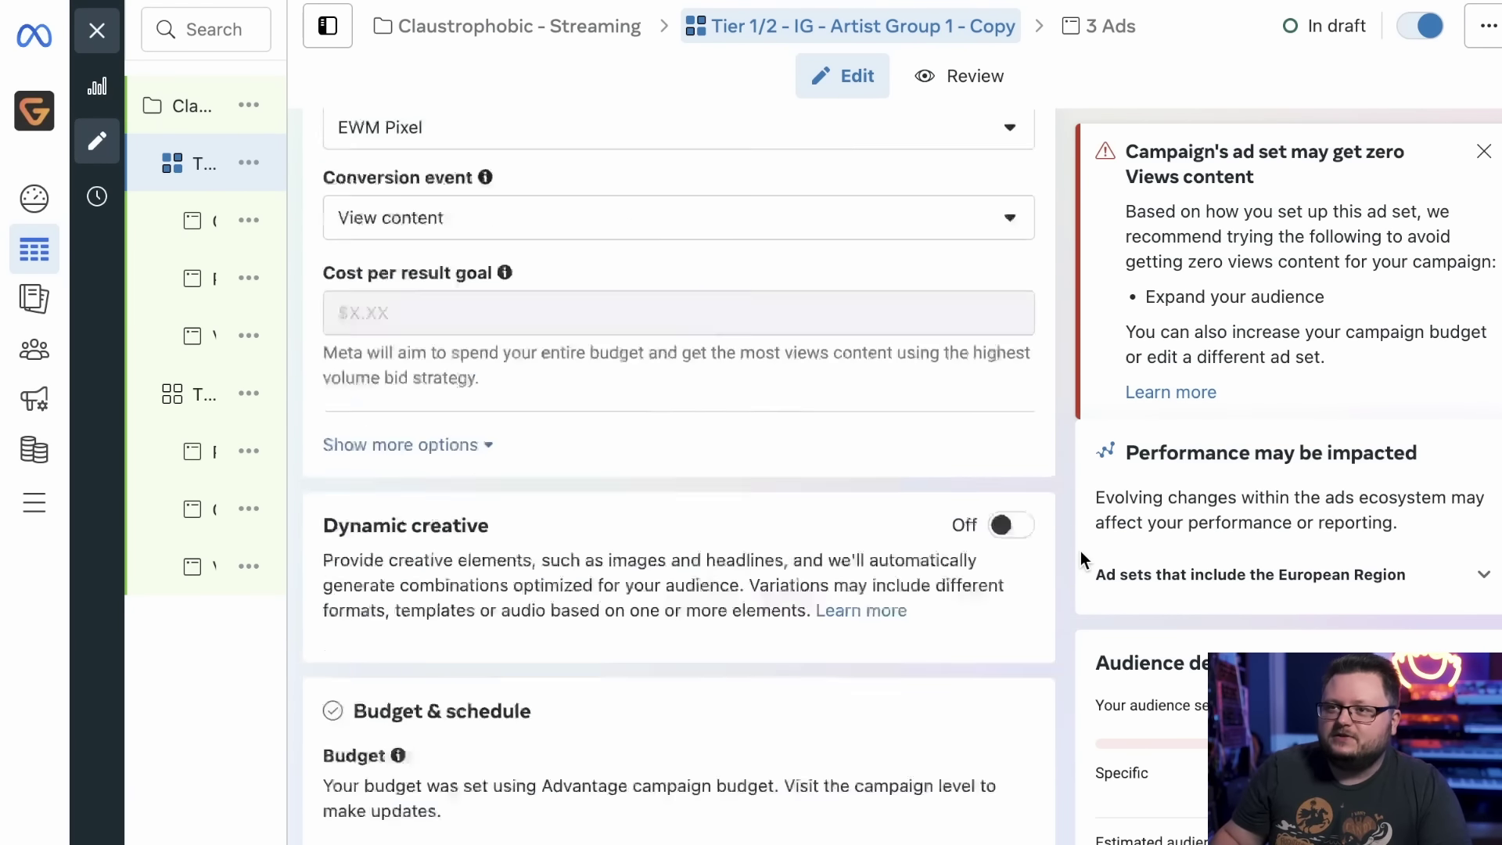
{"action": "left_click_drag", "start_coordinate": [642, 215], "coordinate": [448, 209]}
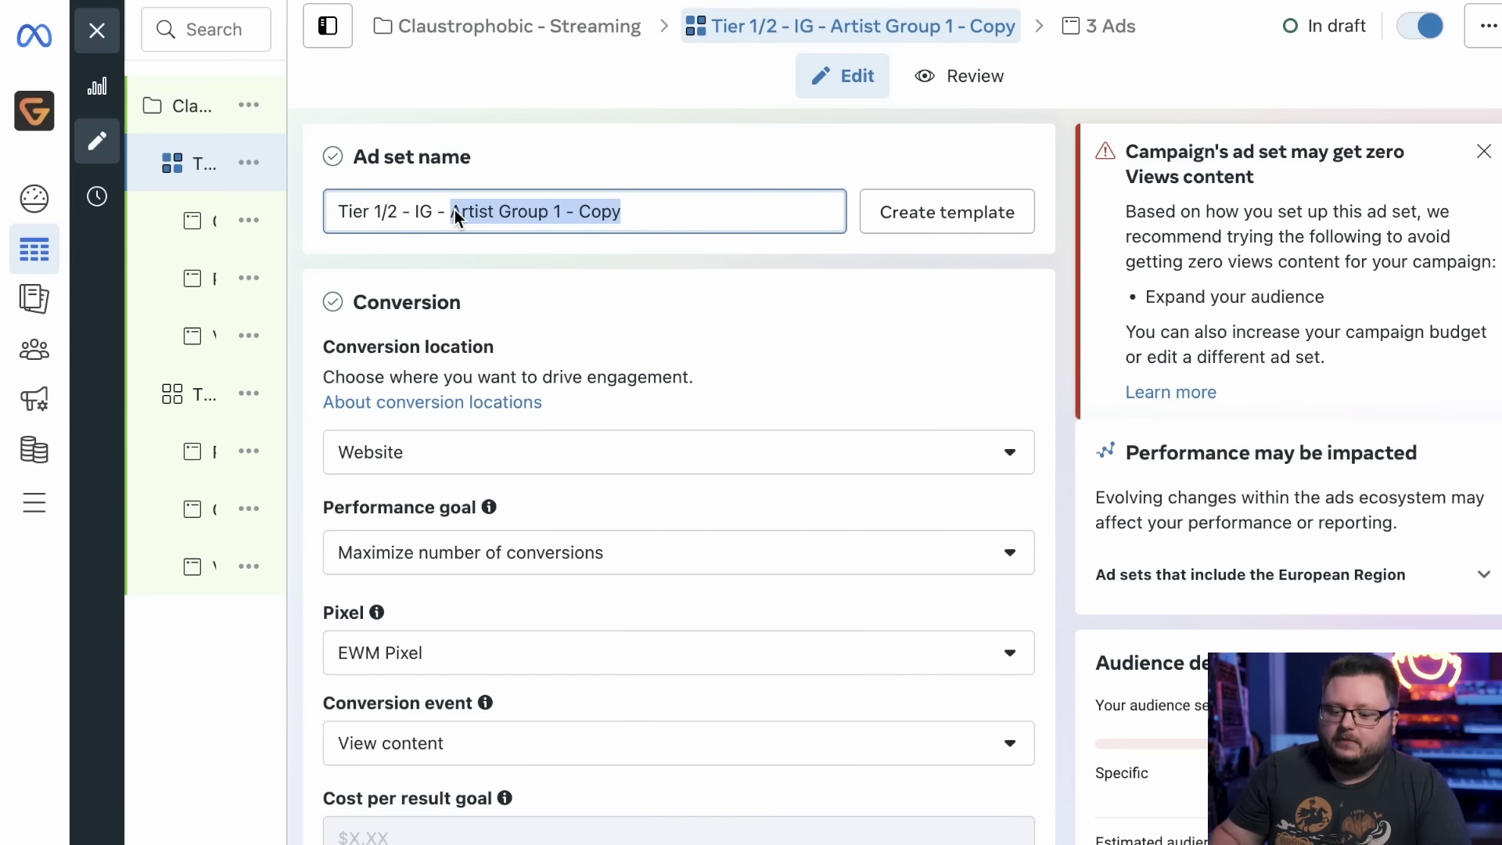
{"action": "type", "text": "Alt Metal"}
{"action": "left_click", "coordinate": [372, 161]}
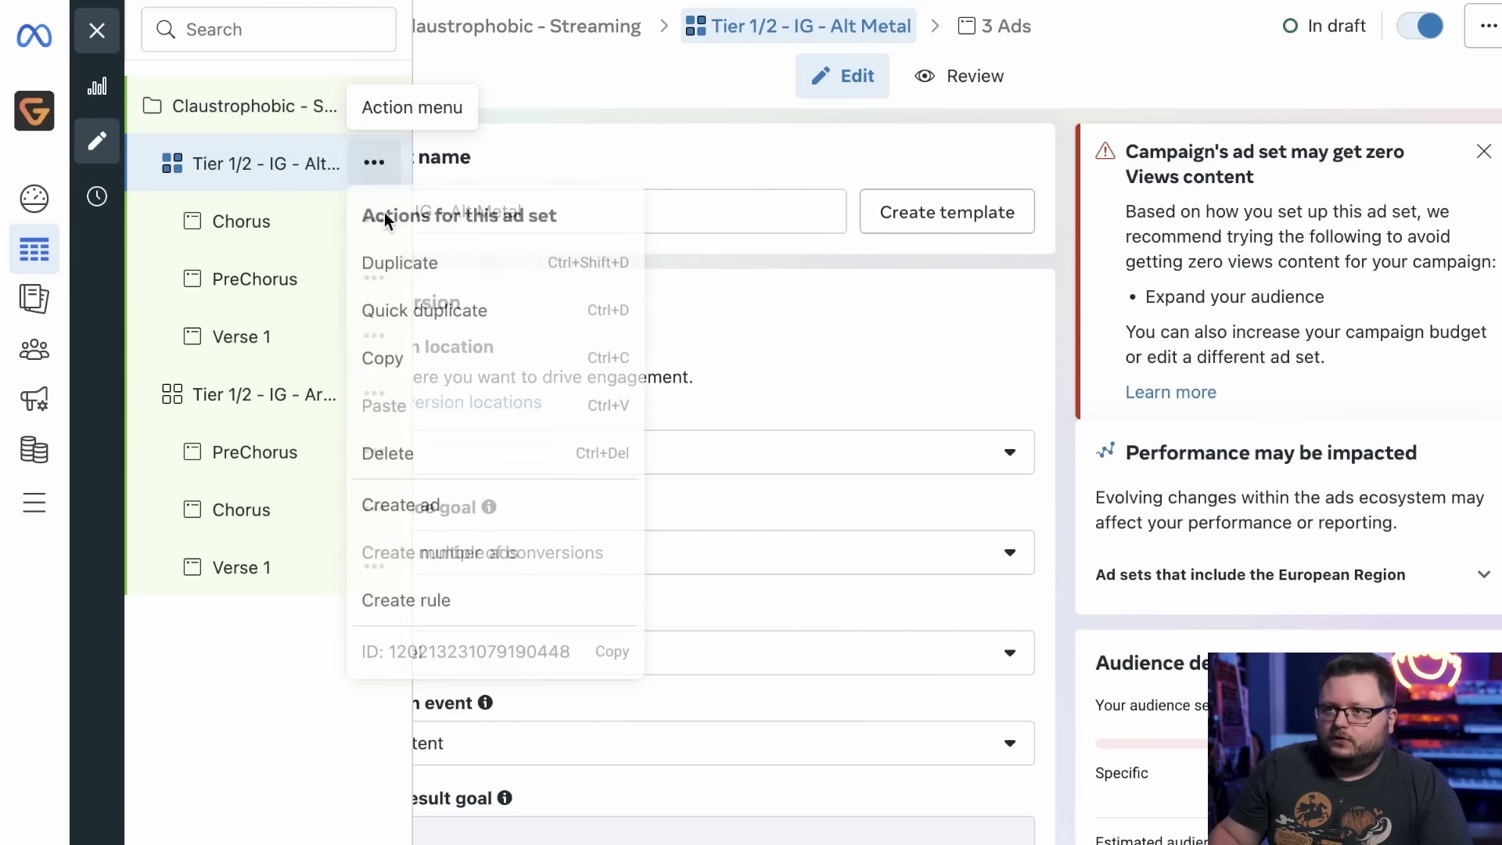
{"action": "left_click", "coordinate": [413, 261]}
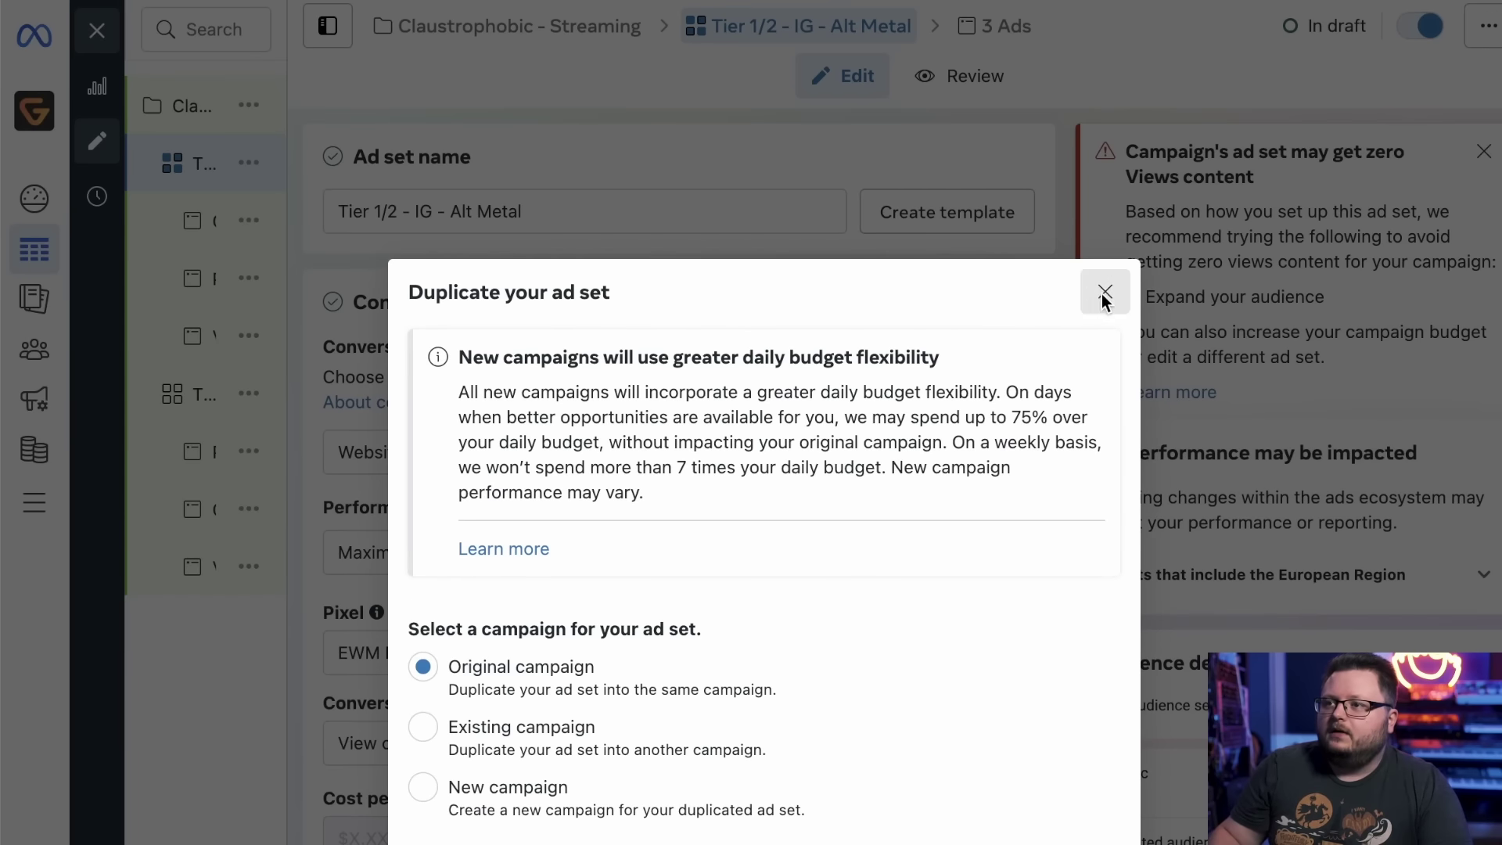
{"action": "left_click", "coordinate": [1105, 294]}
Quick-duplicate the Alt Metal ad set and replace the copy's must-also-match Alternative metal interest with Metalcore (music).
{"action": "left_click", "coordinate": [374, 162]}
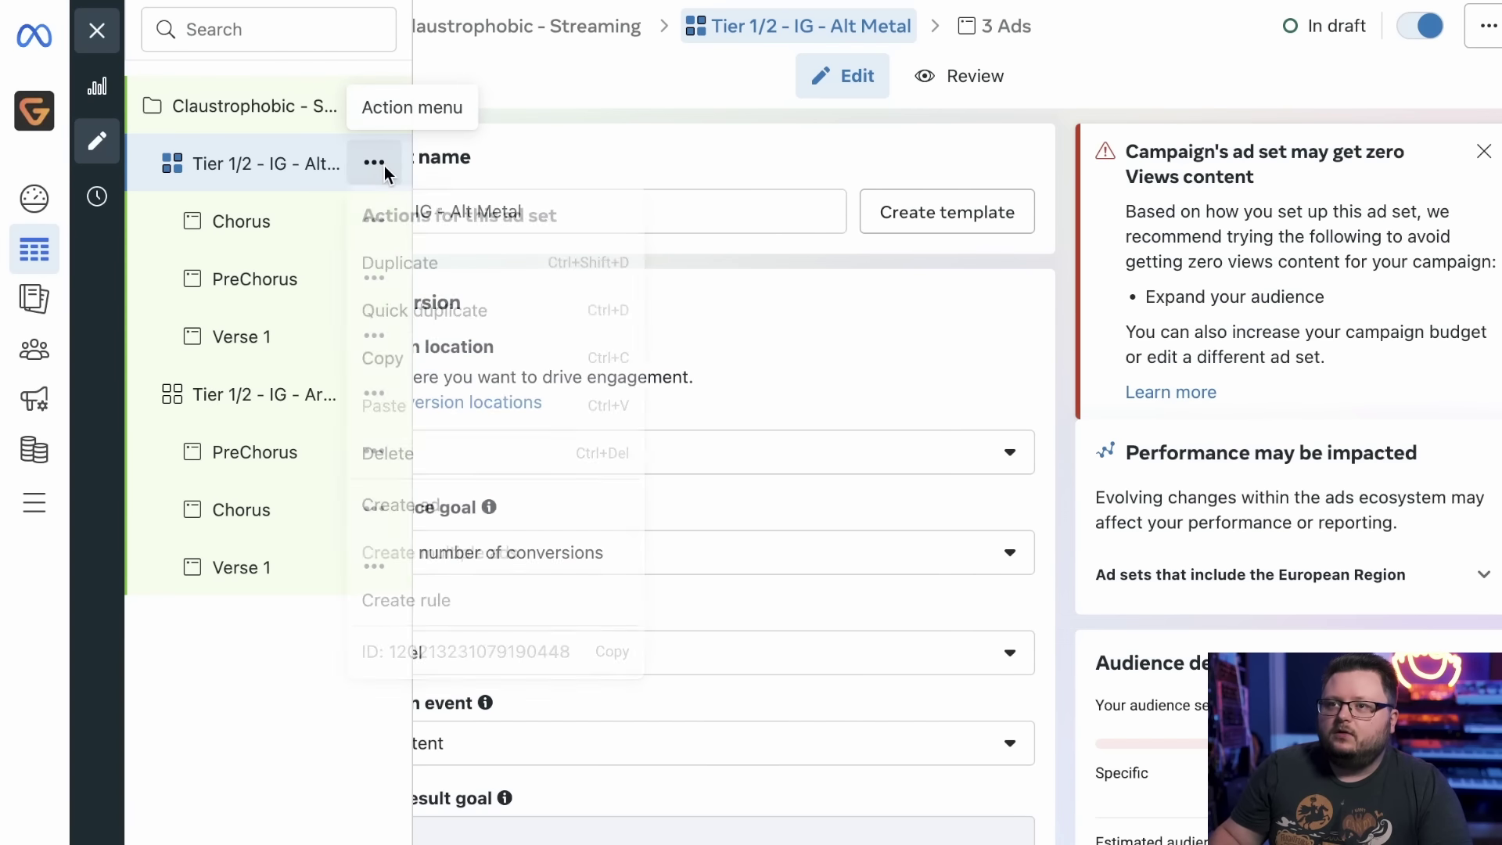
{"action": "left_click", "coordinate": [454, 311]}
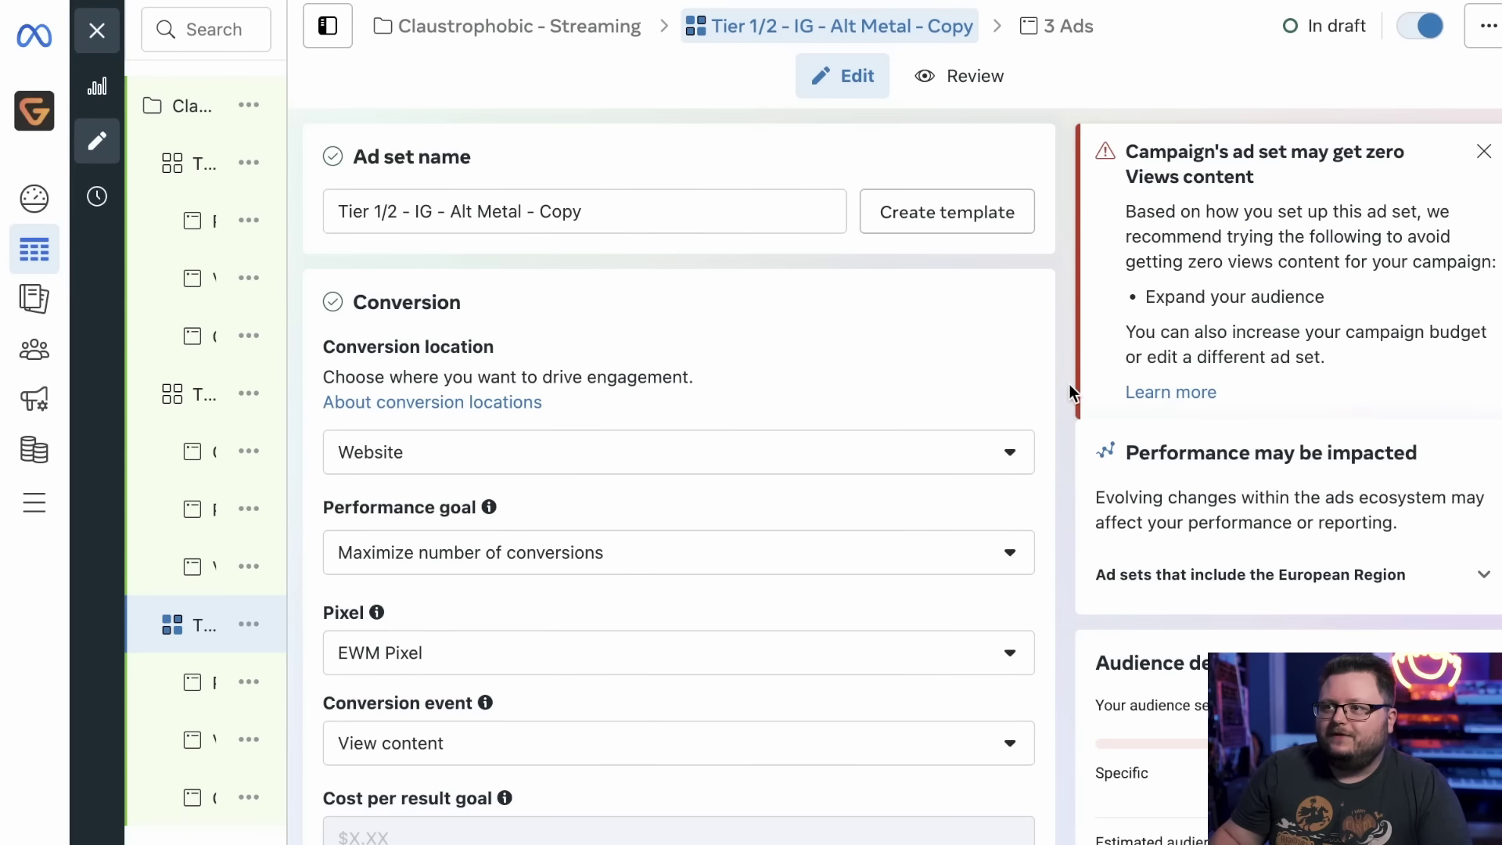
{"action": "scroll", "coordinate": [1056, 385], "scroll_direction": "down", "scroll_amount": 15}
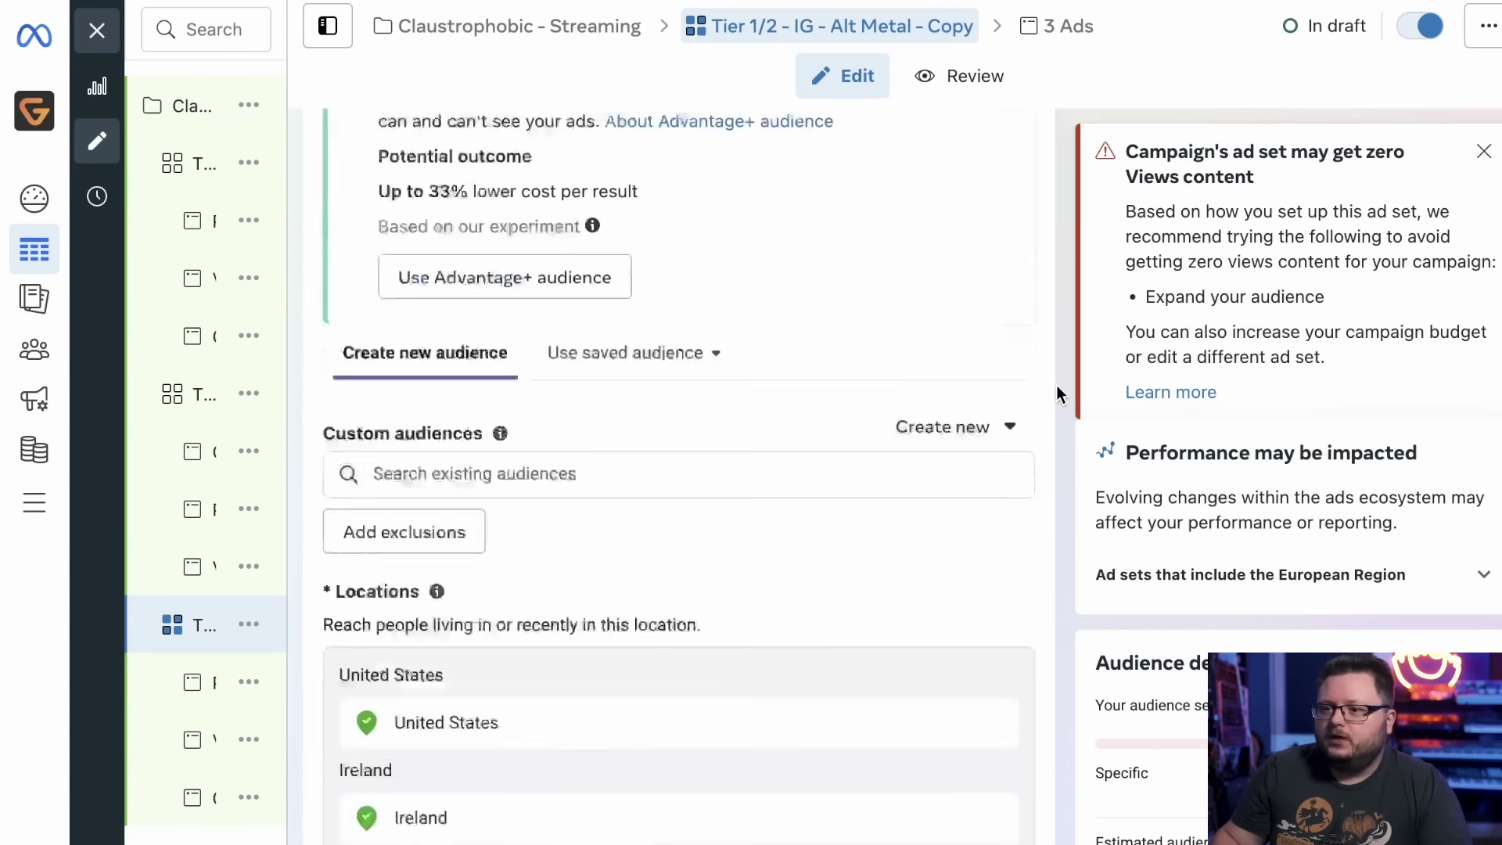
{"action": "scroll", "coordinate": [1056, 385], "scroll_direction": "down", "scroll_amount": 10}
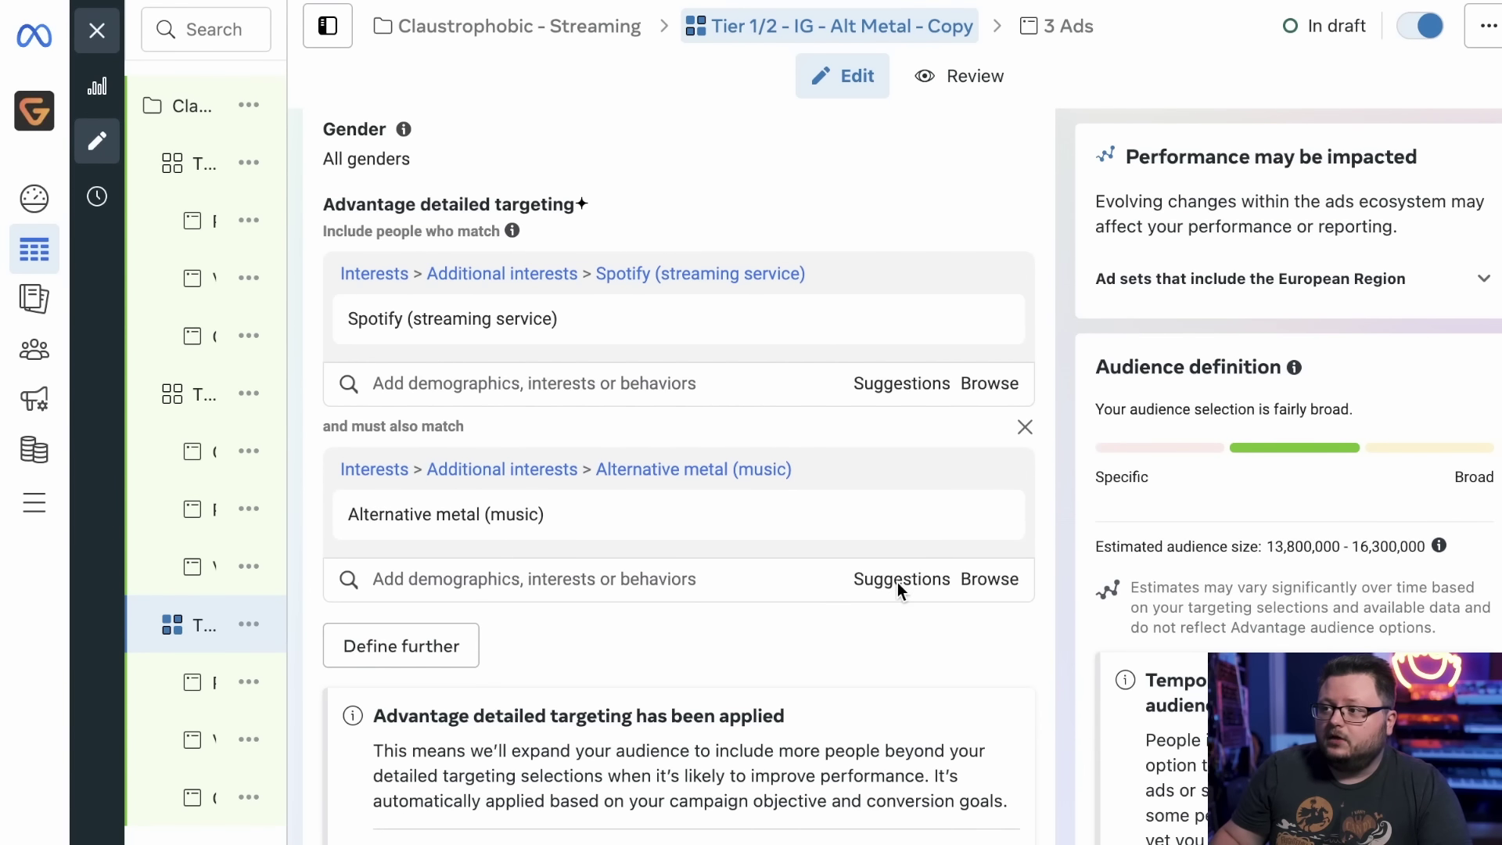
{"action": "left_click", "coordinate": [900, 583]}
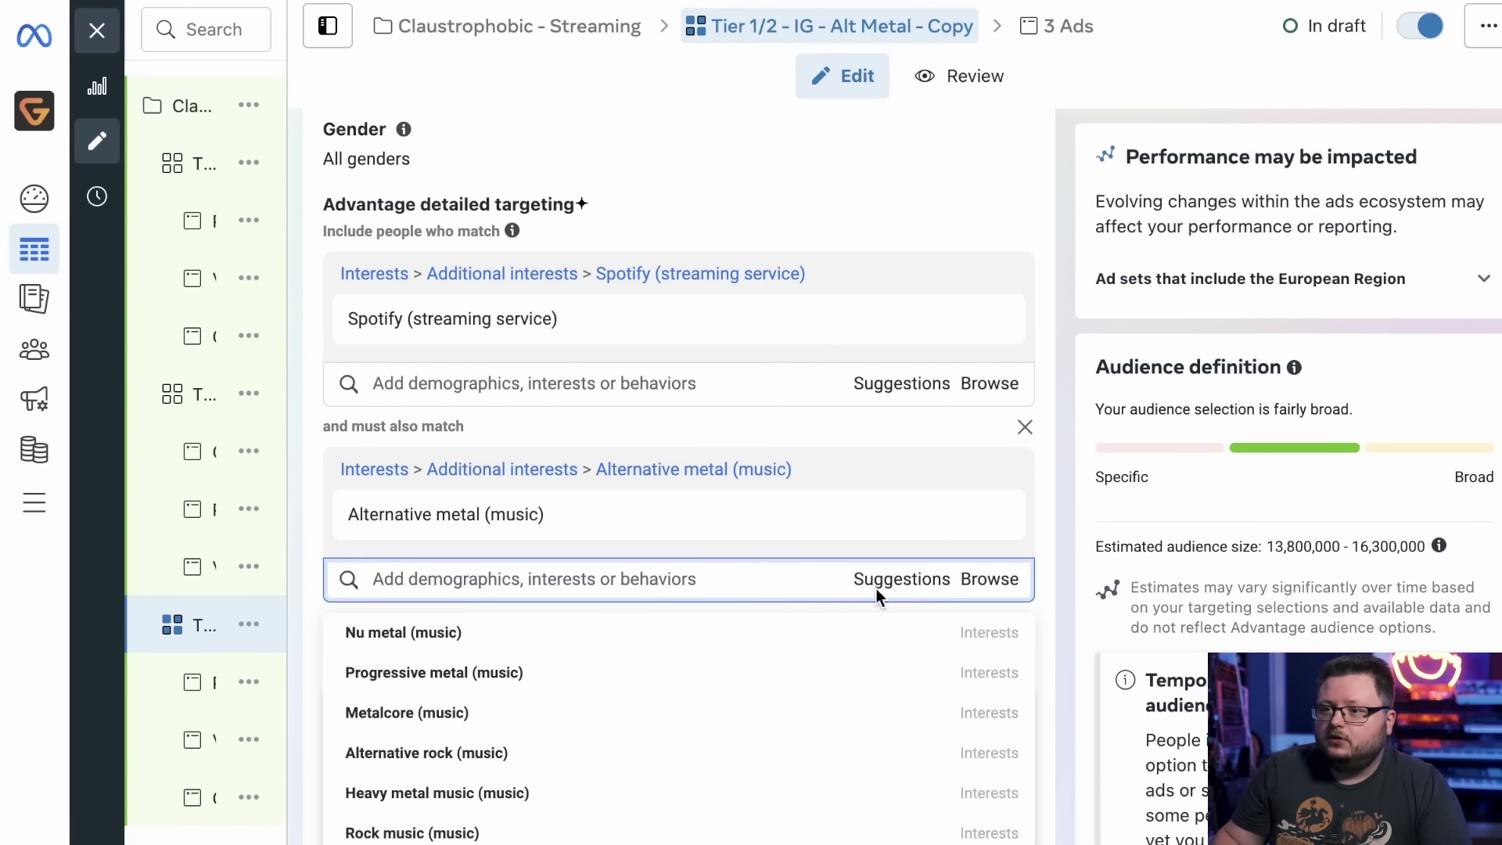
{"action": "left_click", "coordinate": [697, 713]}
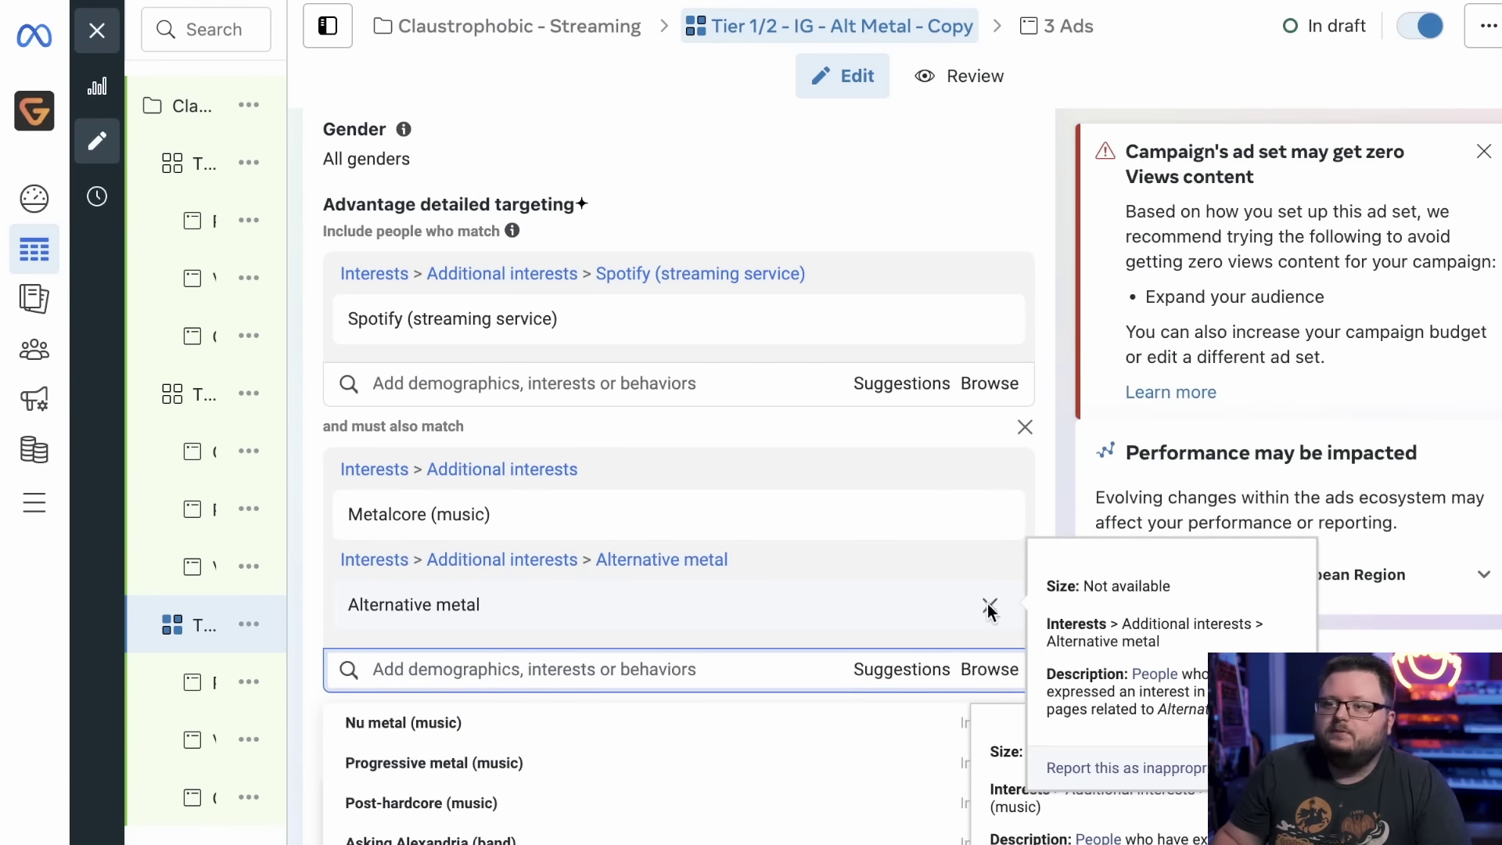
{"action": "left_click", "coordinate": [990, 607]}
Compare the estimated audience size of the duplicated ad set with that of the Tier 1/2 - IG - Alt Metal ad set.
{"action": "scroll", "coordinate": [1059, 434], "scroll_direction": "up", "scroll_amount": 15}
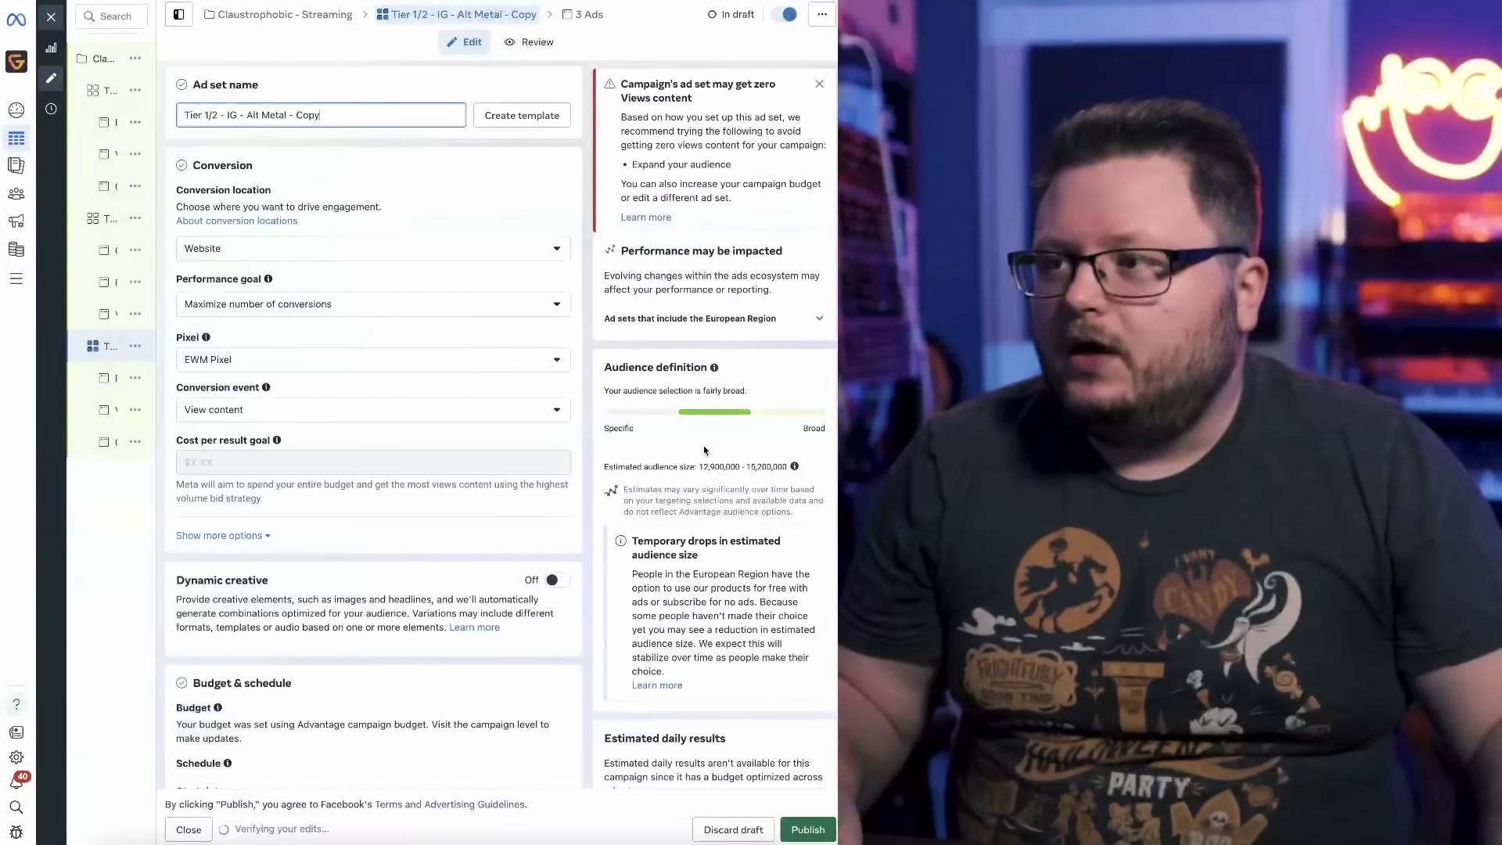
{"action": "triple_click", "coordinate": [745, 467]}
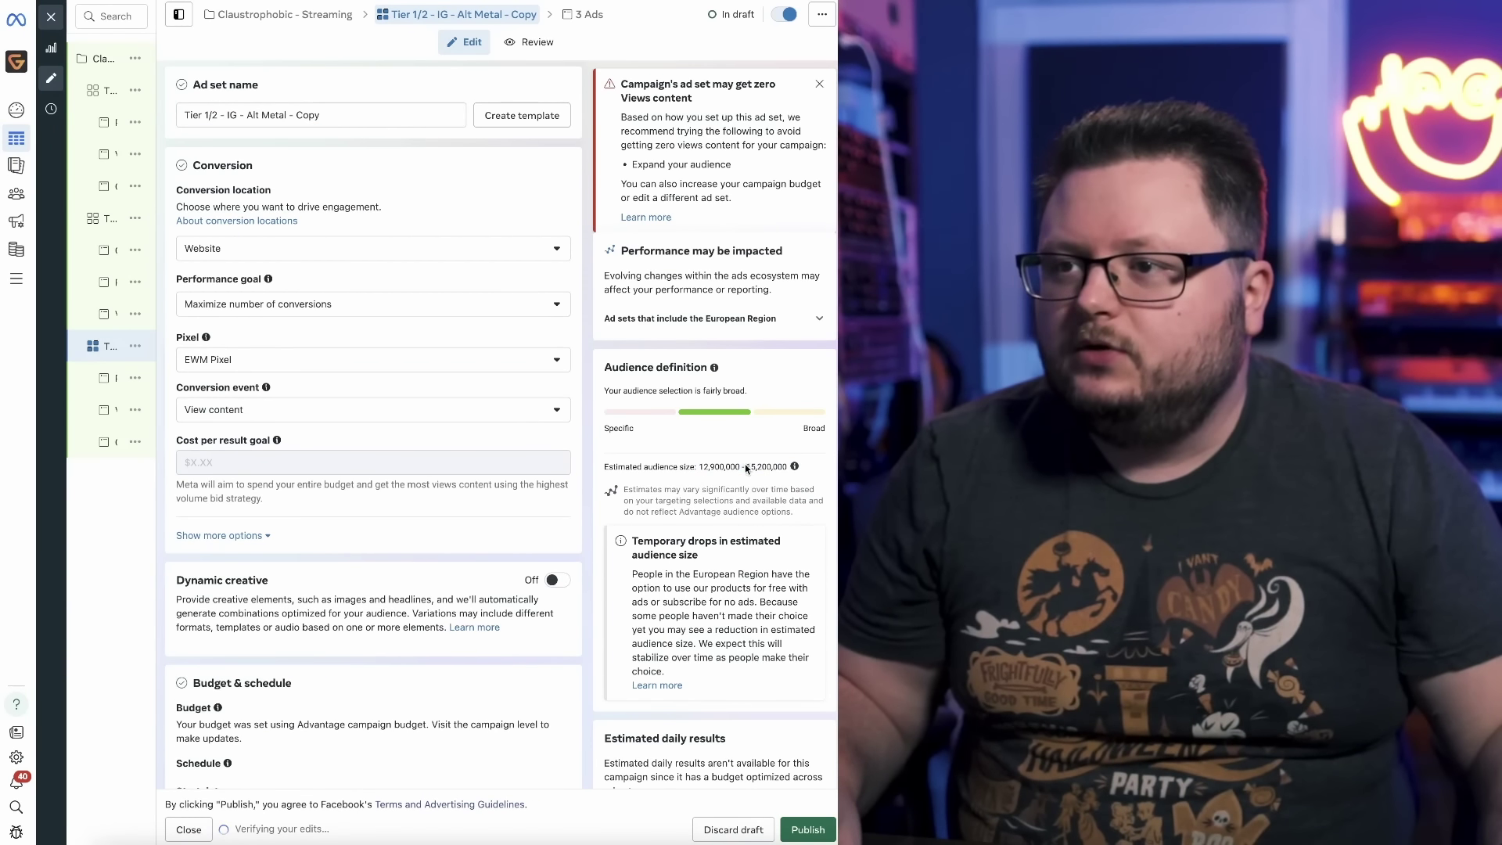
{"action": "left_click", "coordinate": [113, 218]}
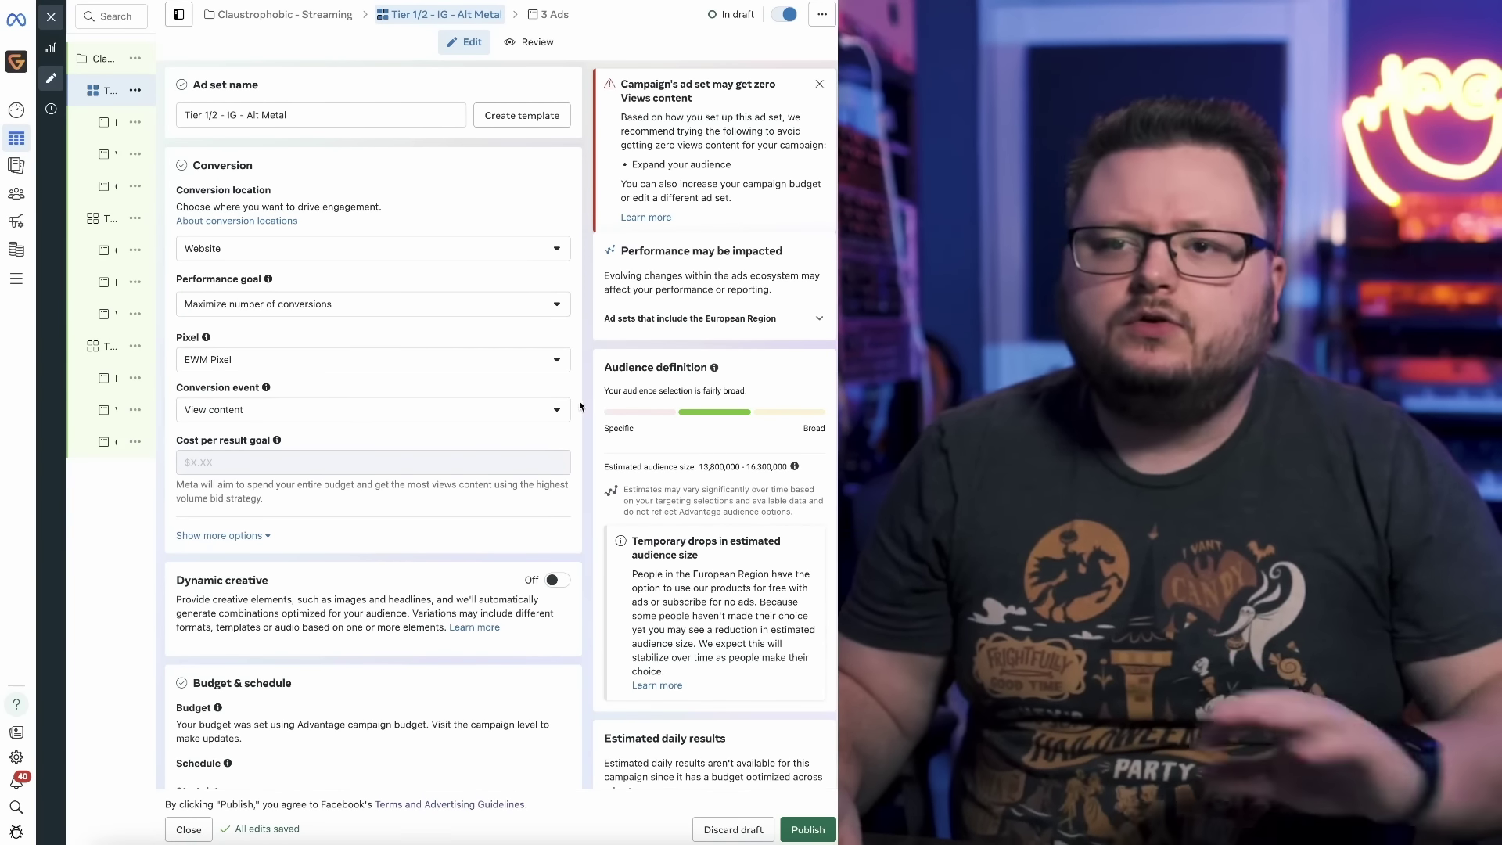
Rename the duplicated Alt Metal ad set as Tier 1/2 - IG - Metalcore.
{"action": "left_click", "coordinate": [107, 349]}
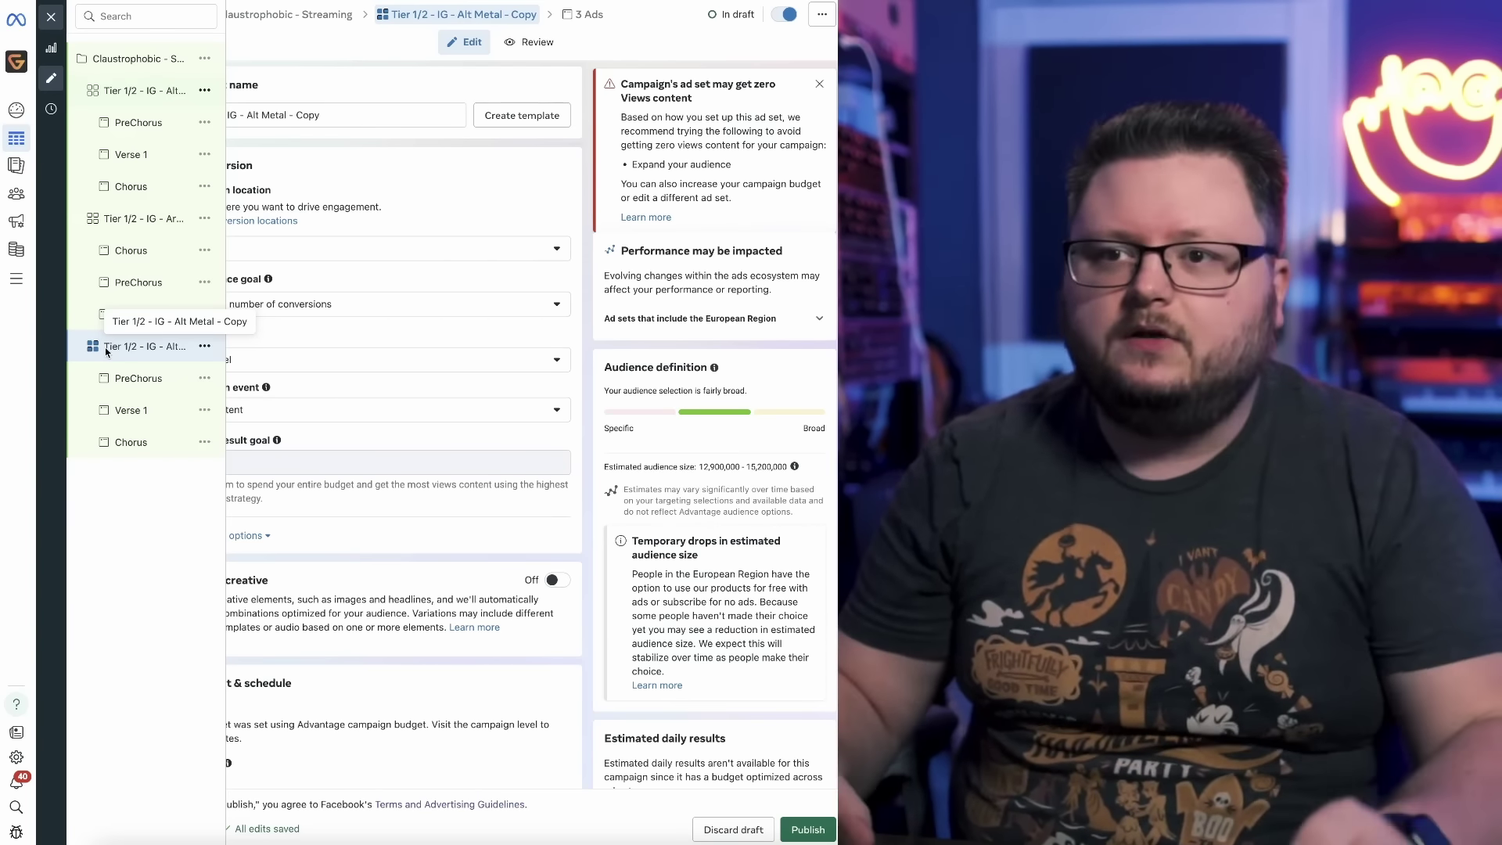
{"action": "double_click", "coordinate": [298, 117]}
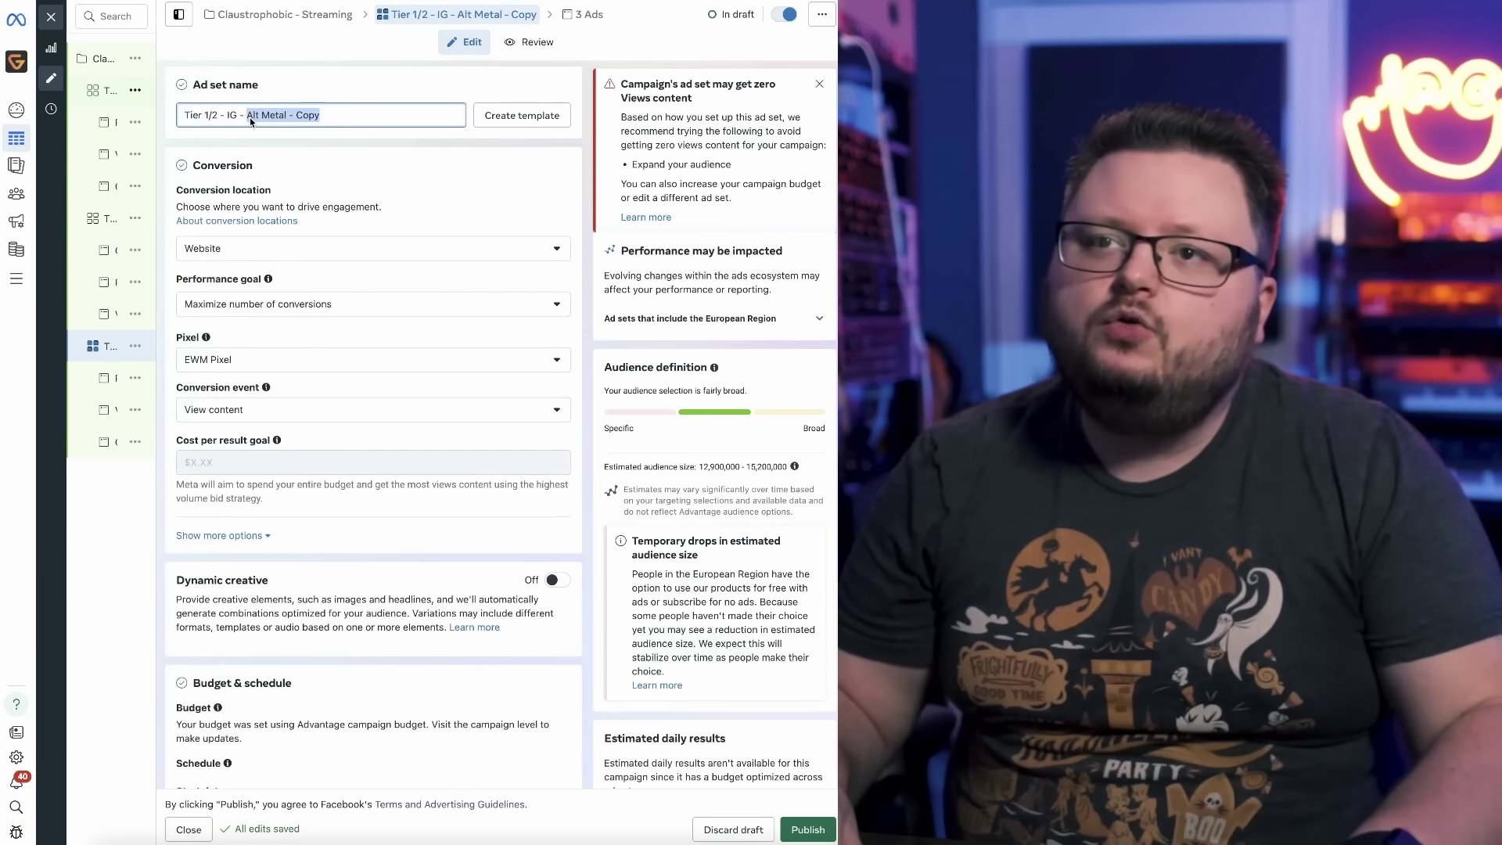
{"action": "type", "text": "Met"}
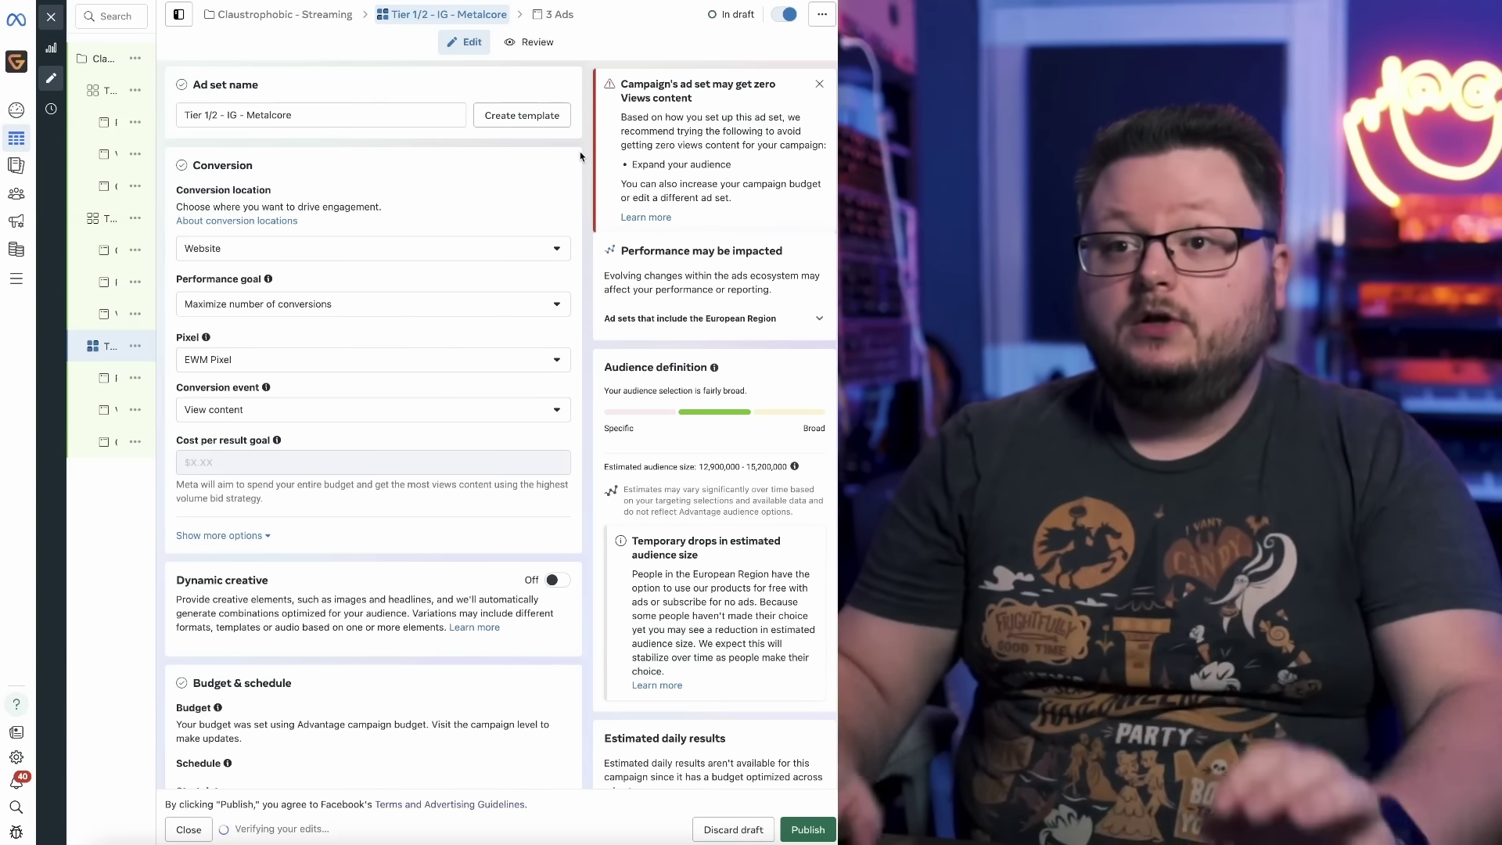
Leave the ad set editor and show the Fear - Streaming campaign's ad sets with the date range set to Maximum.
{"action": "mouse_move", "coordinate": [102, 88]}
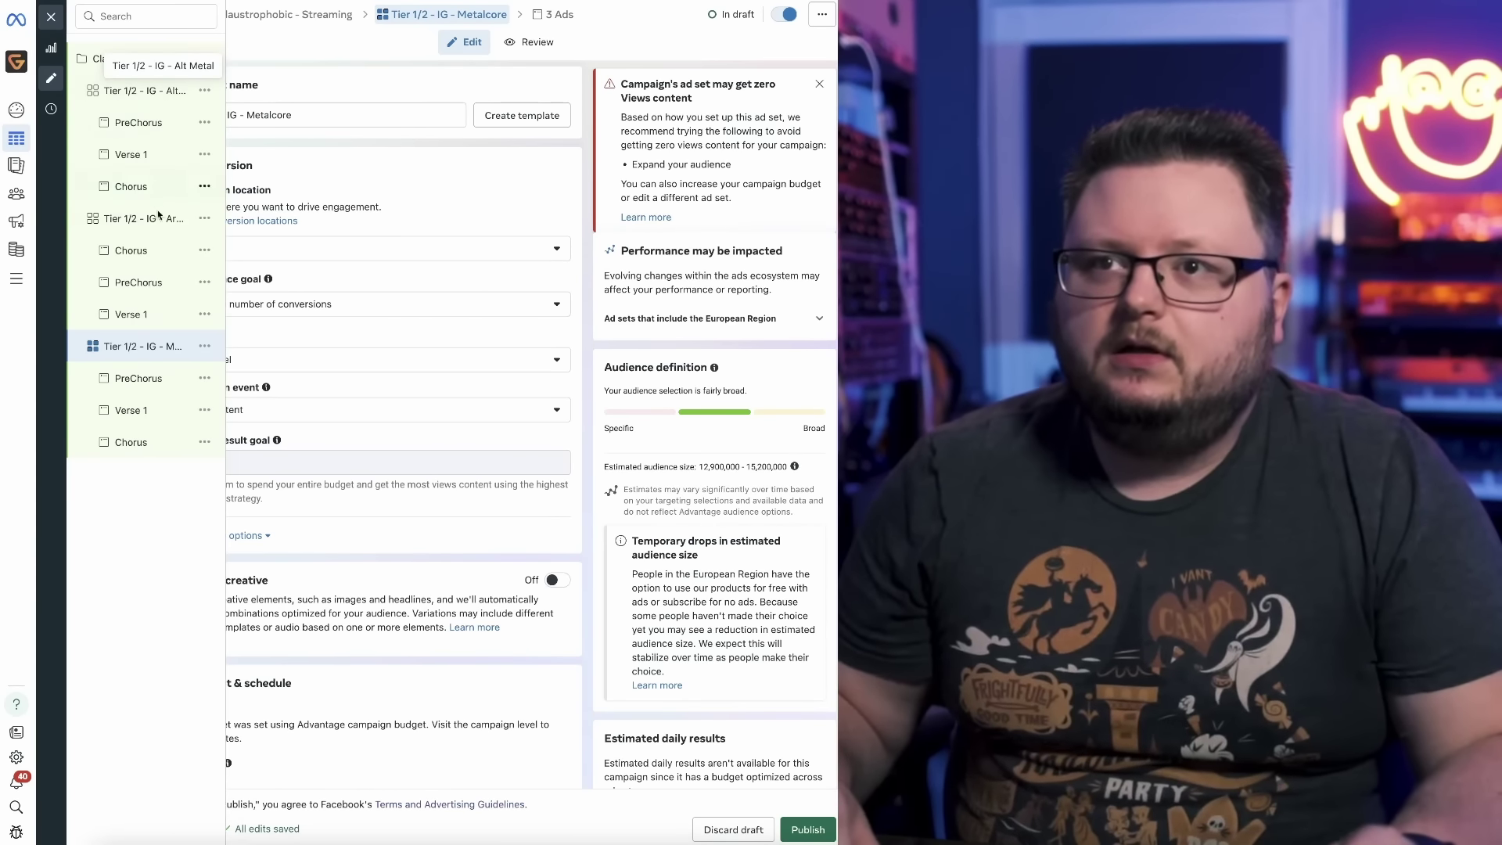
{"action": "left_click", "coordinate": [57, 76]}
{"action": "left_click_drag", "start_coordinate": [253, 359], "coordinate": [583, 362]}
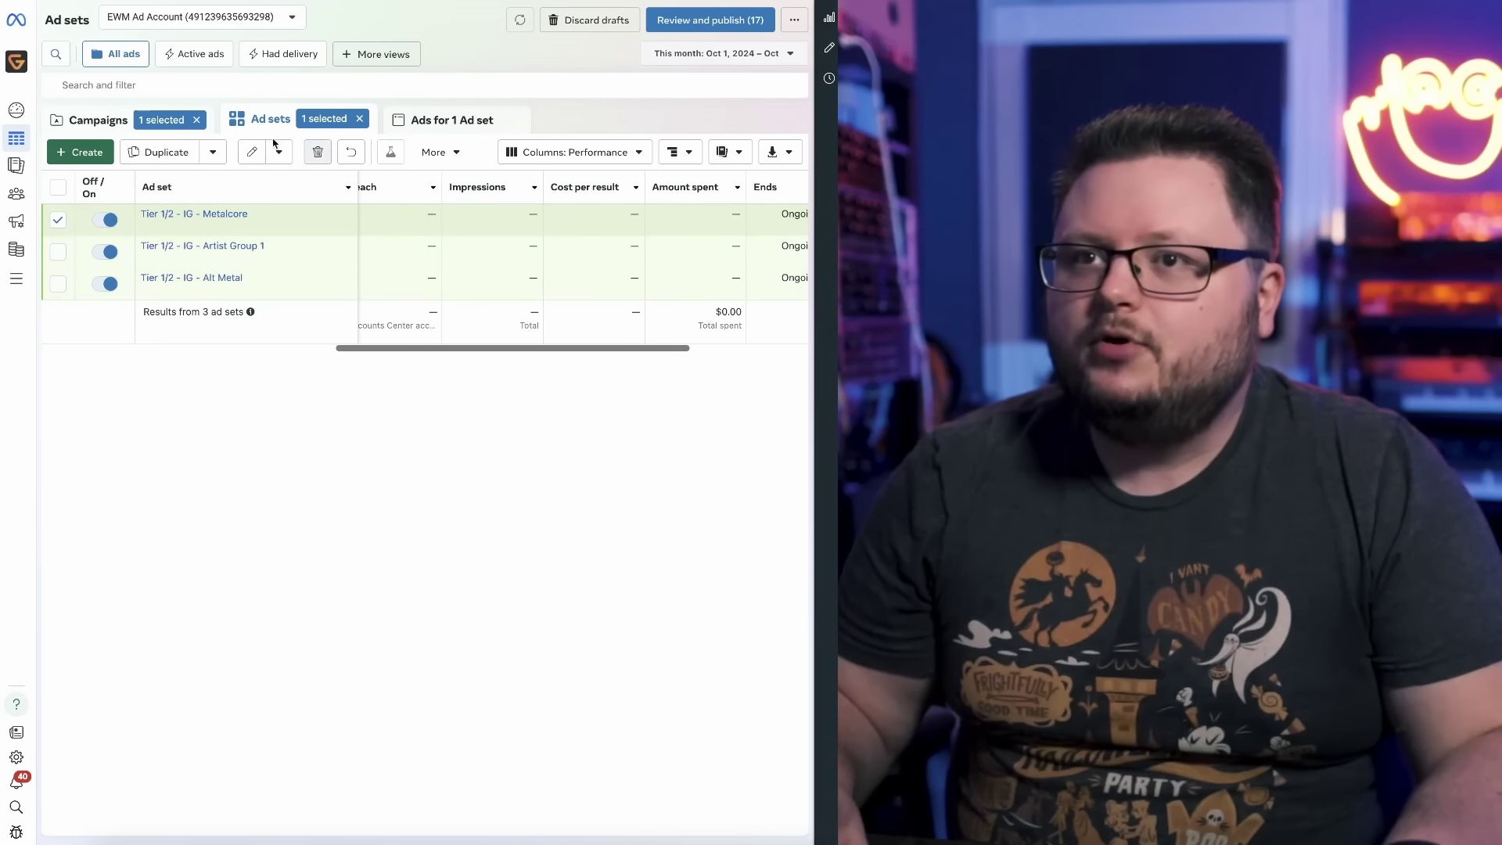
{"action": "left_click", "coordinate": [102, 124]}
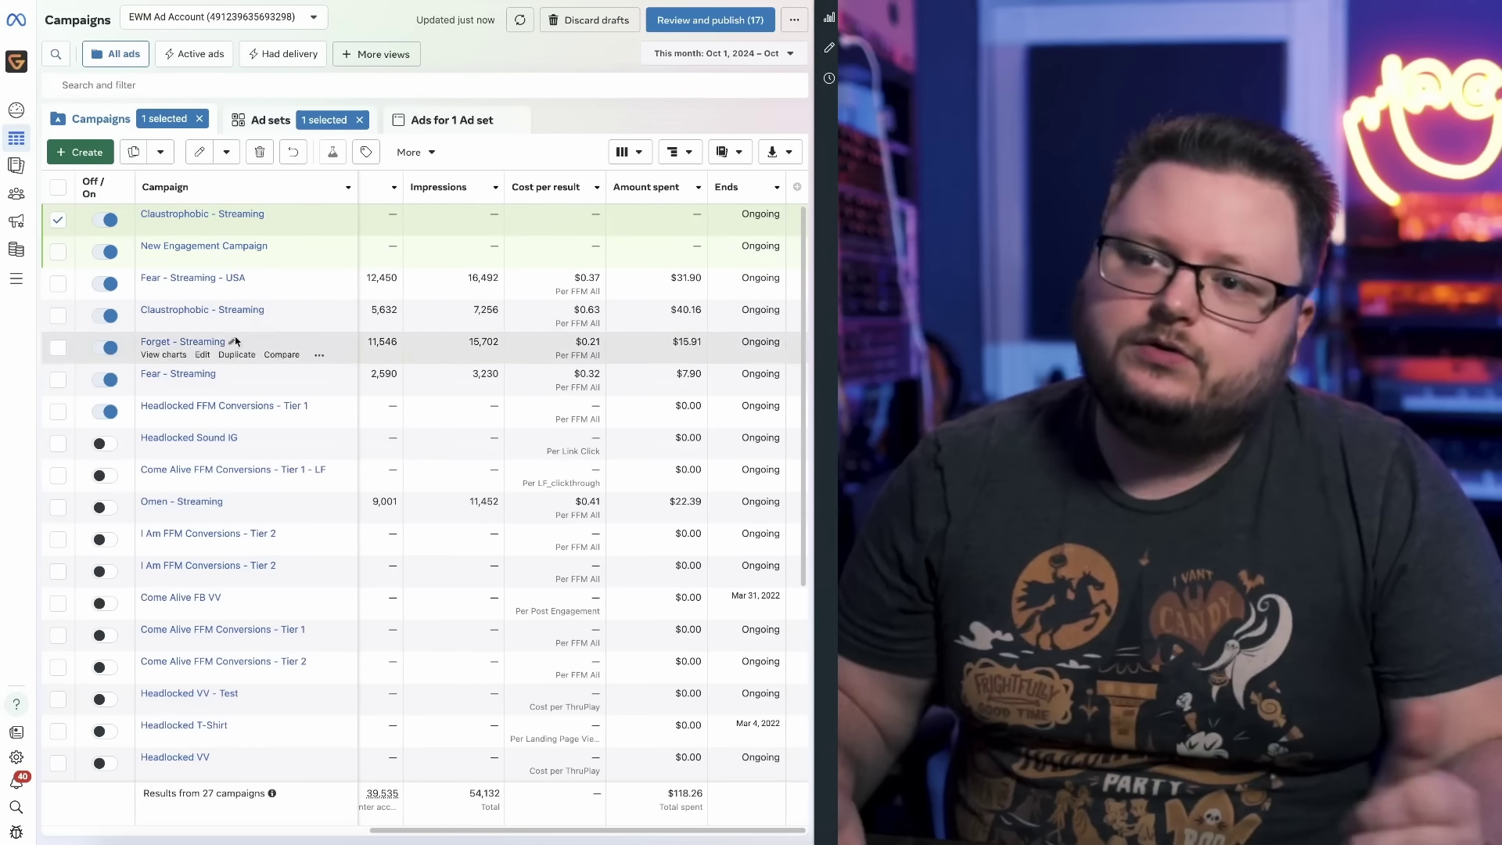
{"action": "left_click", "coordinate": [179, 374]}
{"action": "left_click", "coordinate": [724, 53]}
{"action": "left_click", "coordinate": [738, 108]}
Compare results, cost per result and amount spent across the Fear - Streaming ad sets, narrowing the ad set name column.
{"action": "left_click_drag", "start_coordinate": [433, 477], "coordinate": [441, 477]}
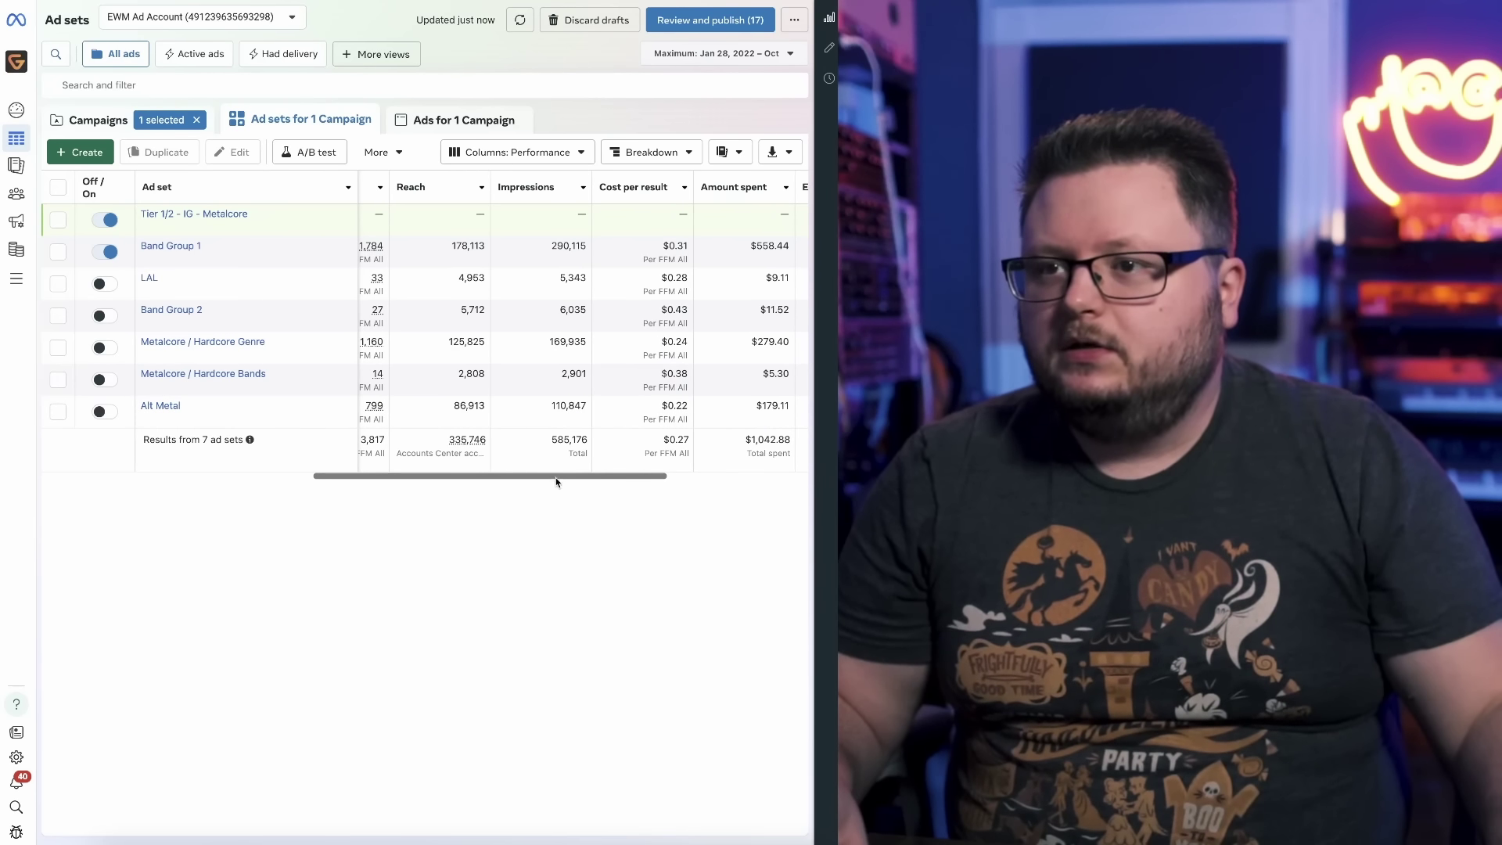
{"action": "left_click_drag", "start_coordinate": [541, 475], "coordinate": [520, 472]}
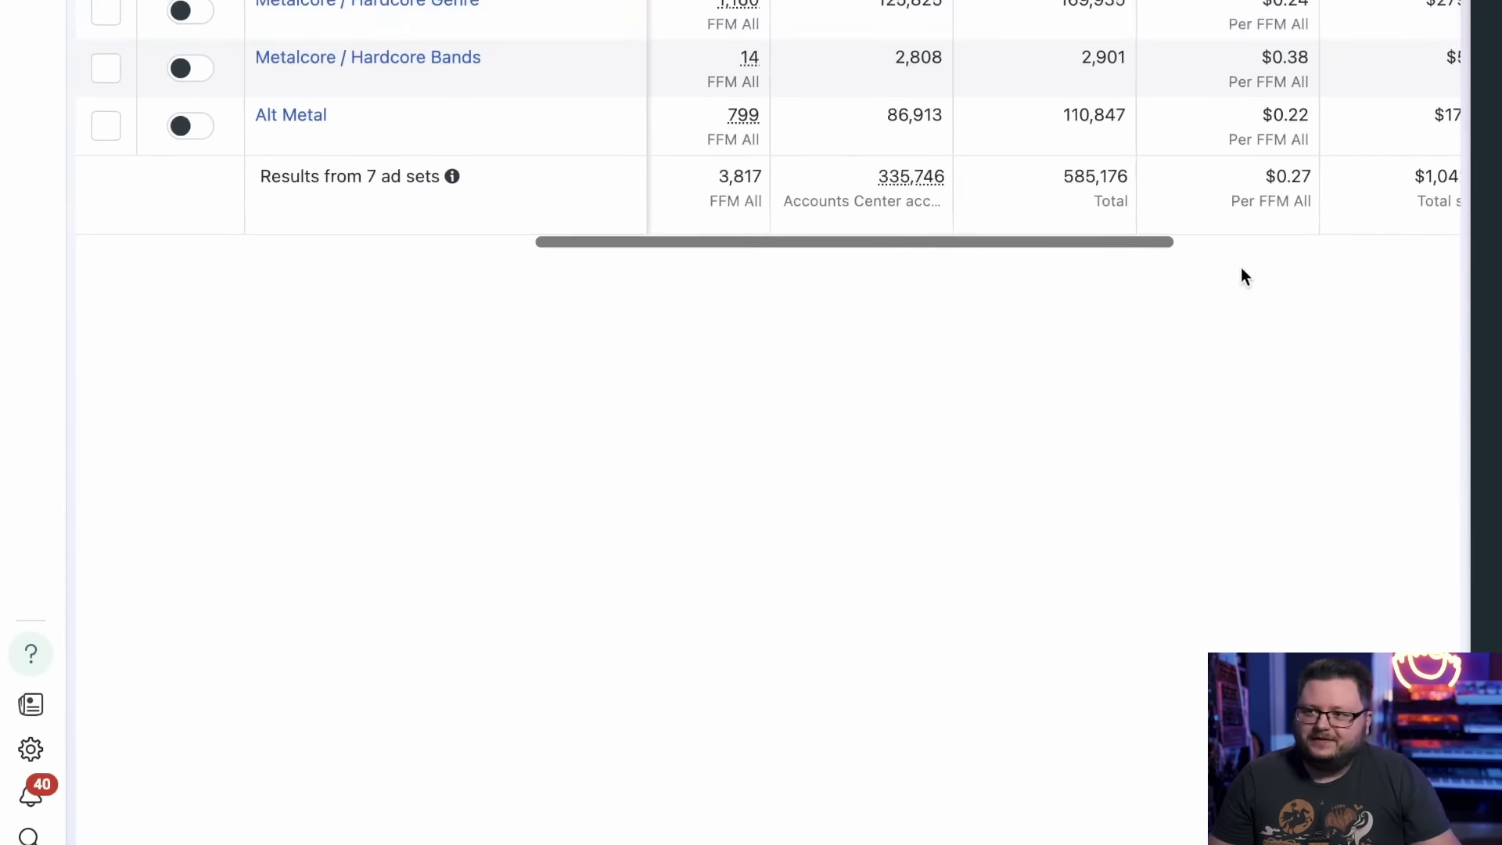
{"action": "scroll", "coordinate": [1169, 757], "scroll_direction": "right", "scroll_amount": 3}
{"action": "scroll", "coordinate": [1162, 755], "scroll_direction": "right", "scroll_amount": 1}
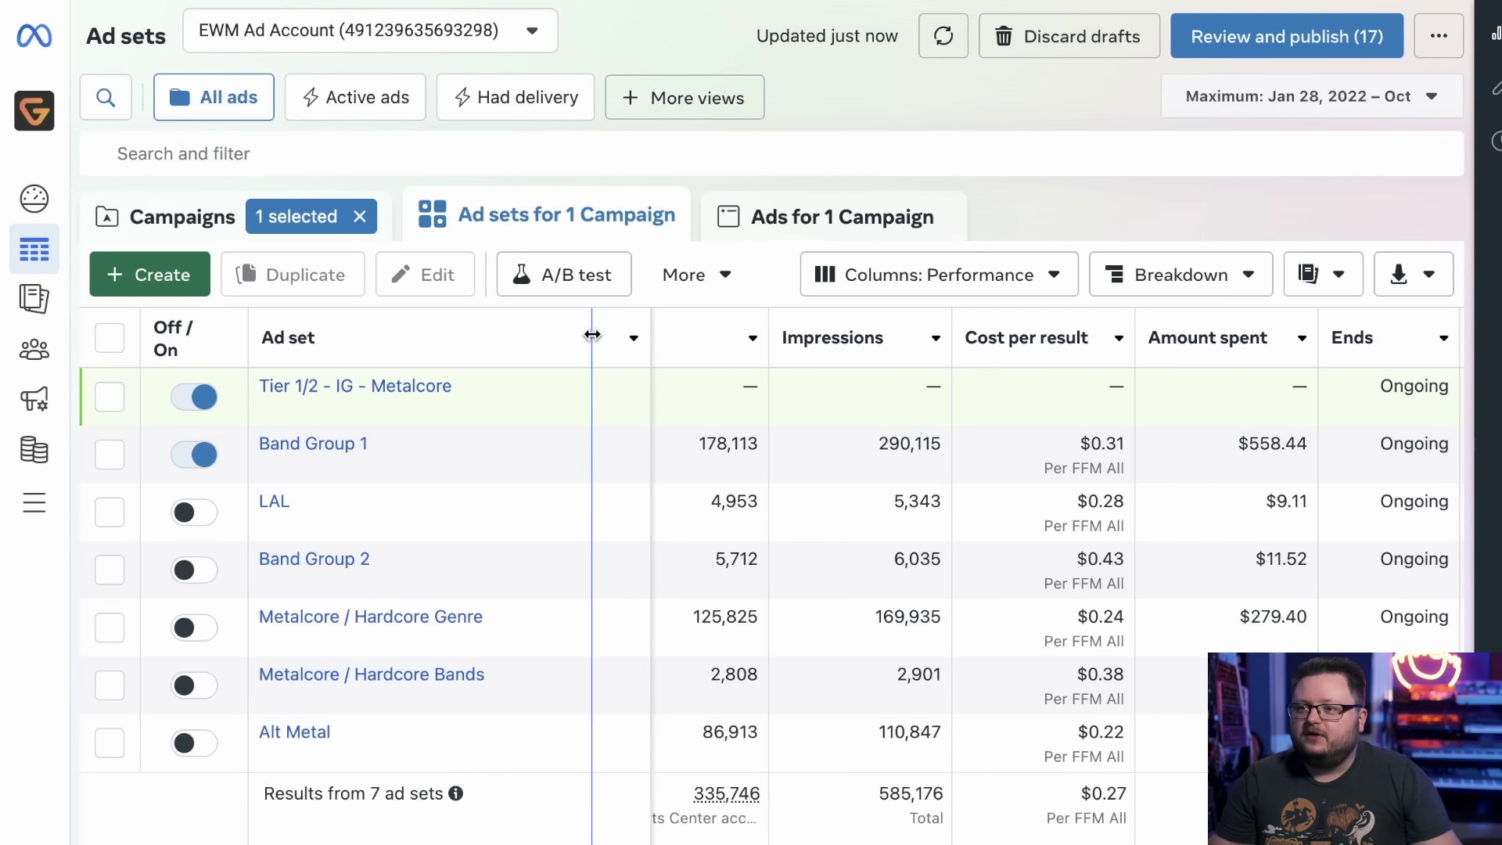
{"action": "left_click_drag", "start_coordinate": [593, 335], "coordinate": [591, 335]}
{"action": "scroll", "coordinate": [940, 768], "scroll_direction": "left", "scroll_amount": 2}
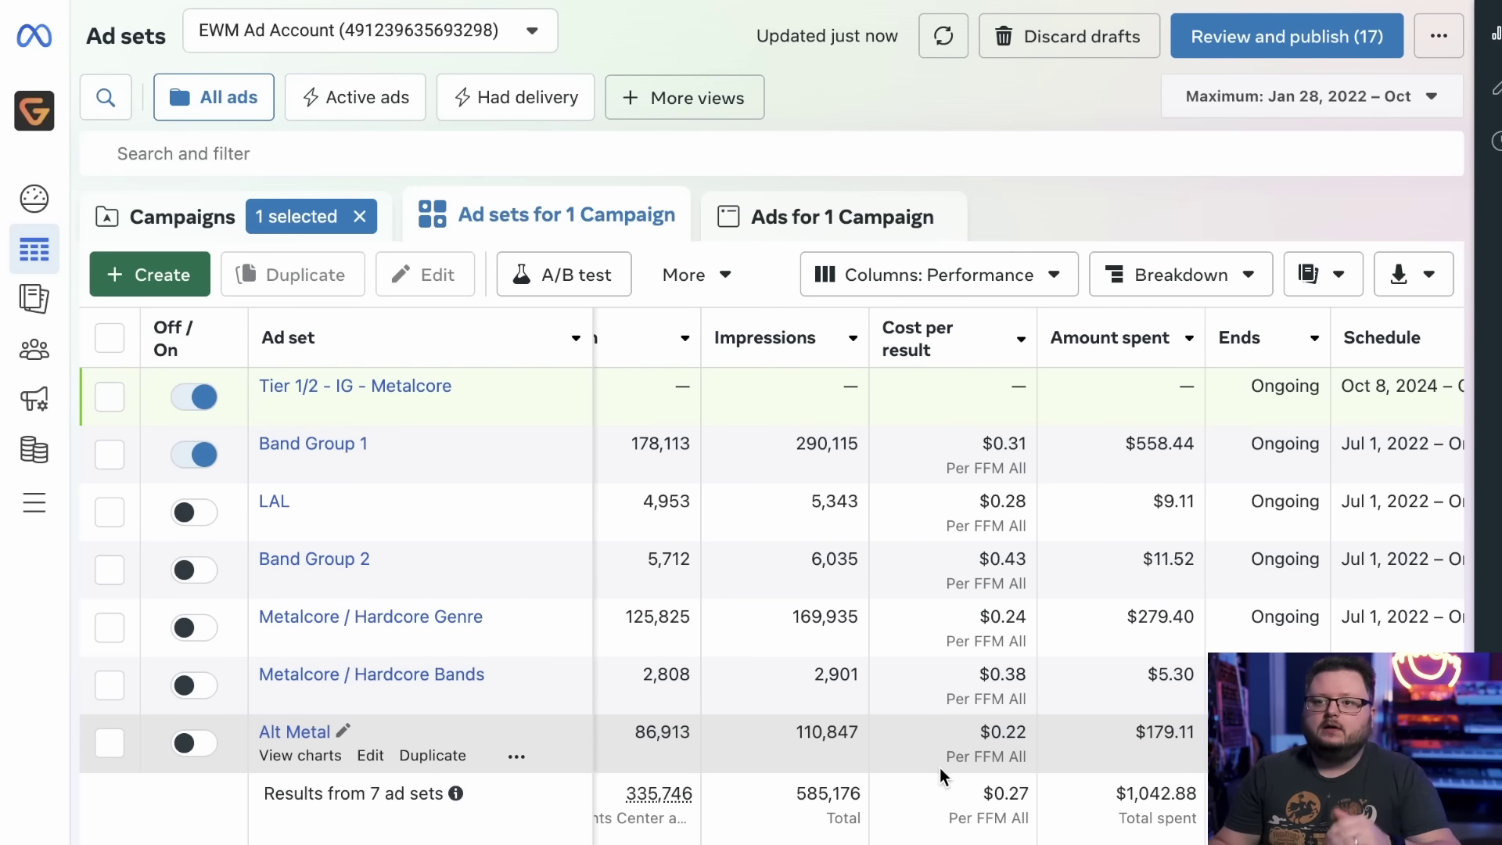
{"action": "scroll", "coordinate": [933, 553], "scroll_direction": "left", "scroll_amount": 1}
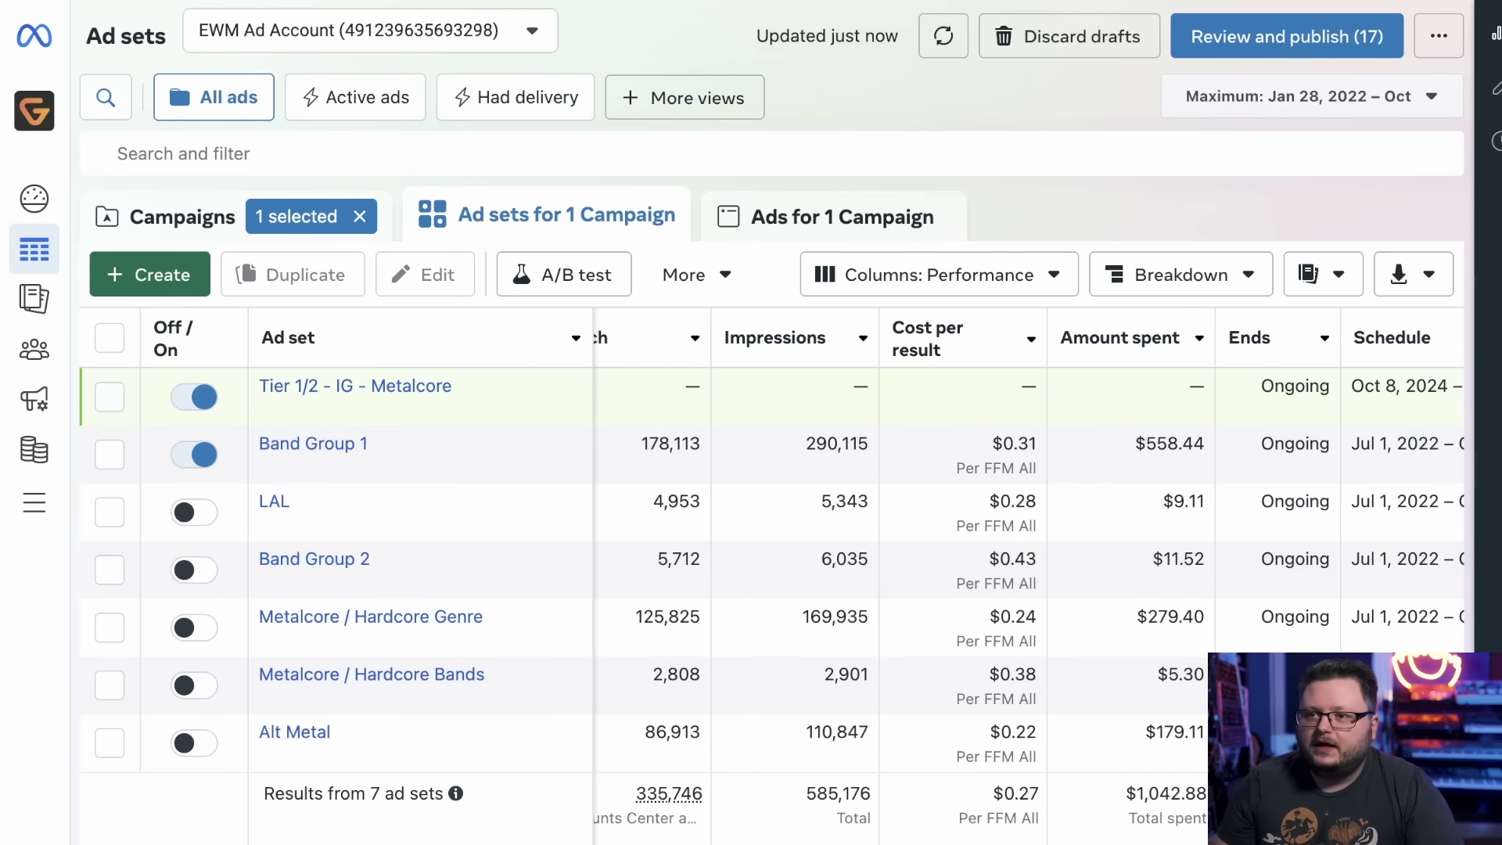
{"action": "scroll", "coordinate": [821, 687], "scroll_direction": "left", "scroll_amount": 5}
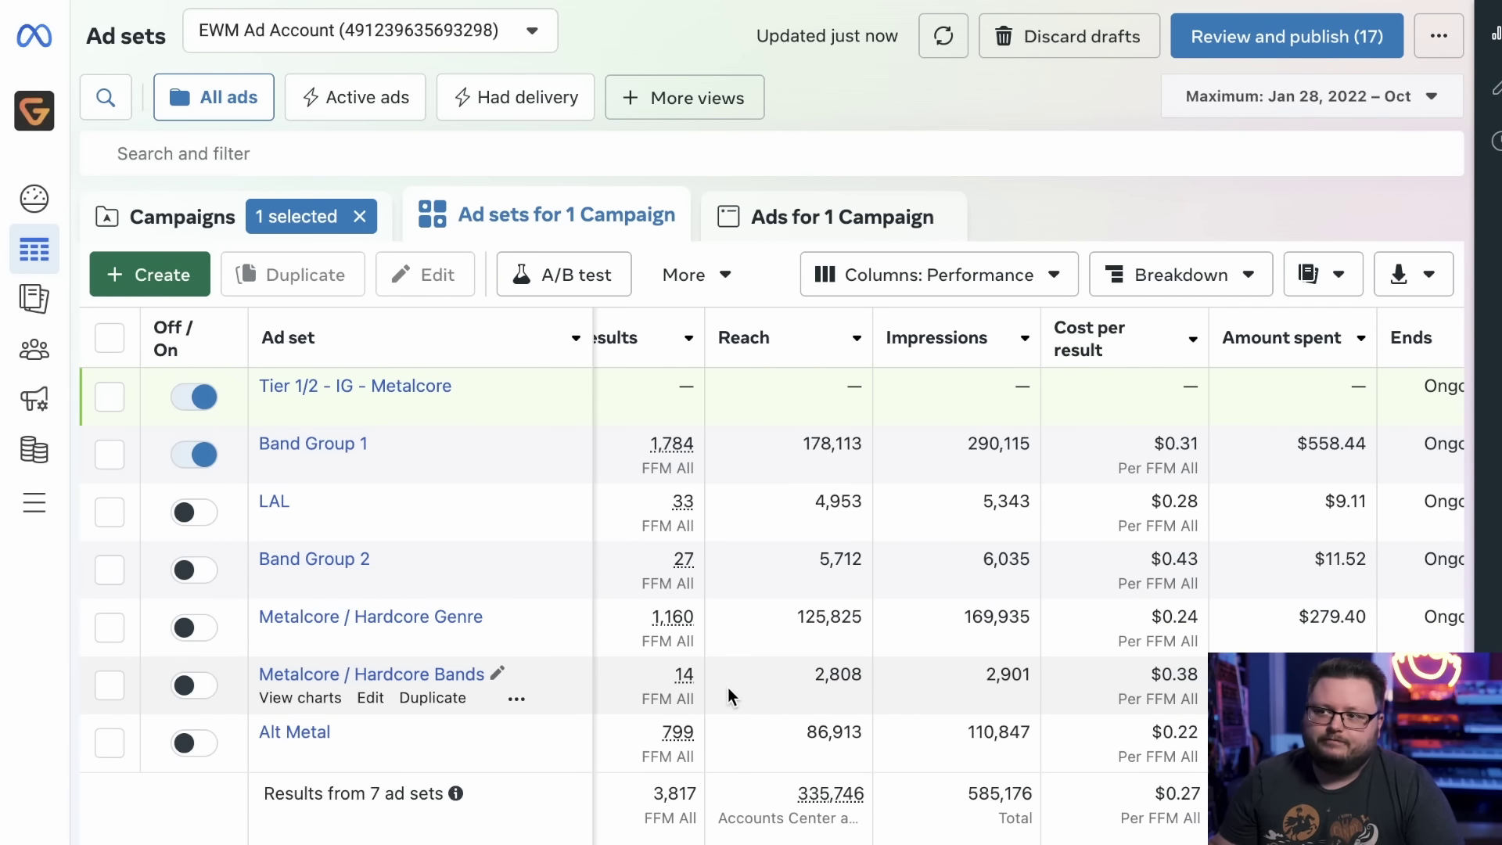
Examine the detailed targeting interests of the Metalcore / Hardcore Bands ad set, then close its editor.
{"action": "left_click", "coordinate": [370, 698]}
{"action": "scroll", "coordinate": [957, 547], "scroll_direction": "down", "scroll_amount": 20}
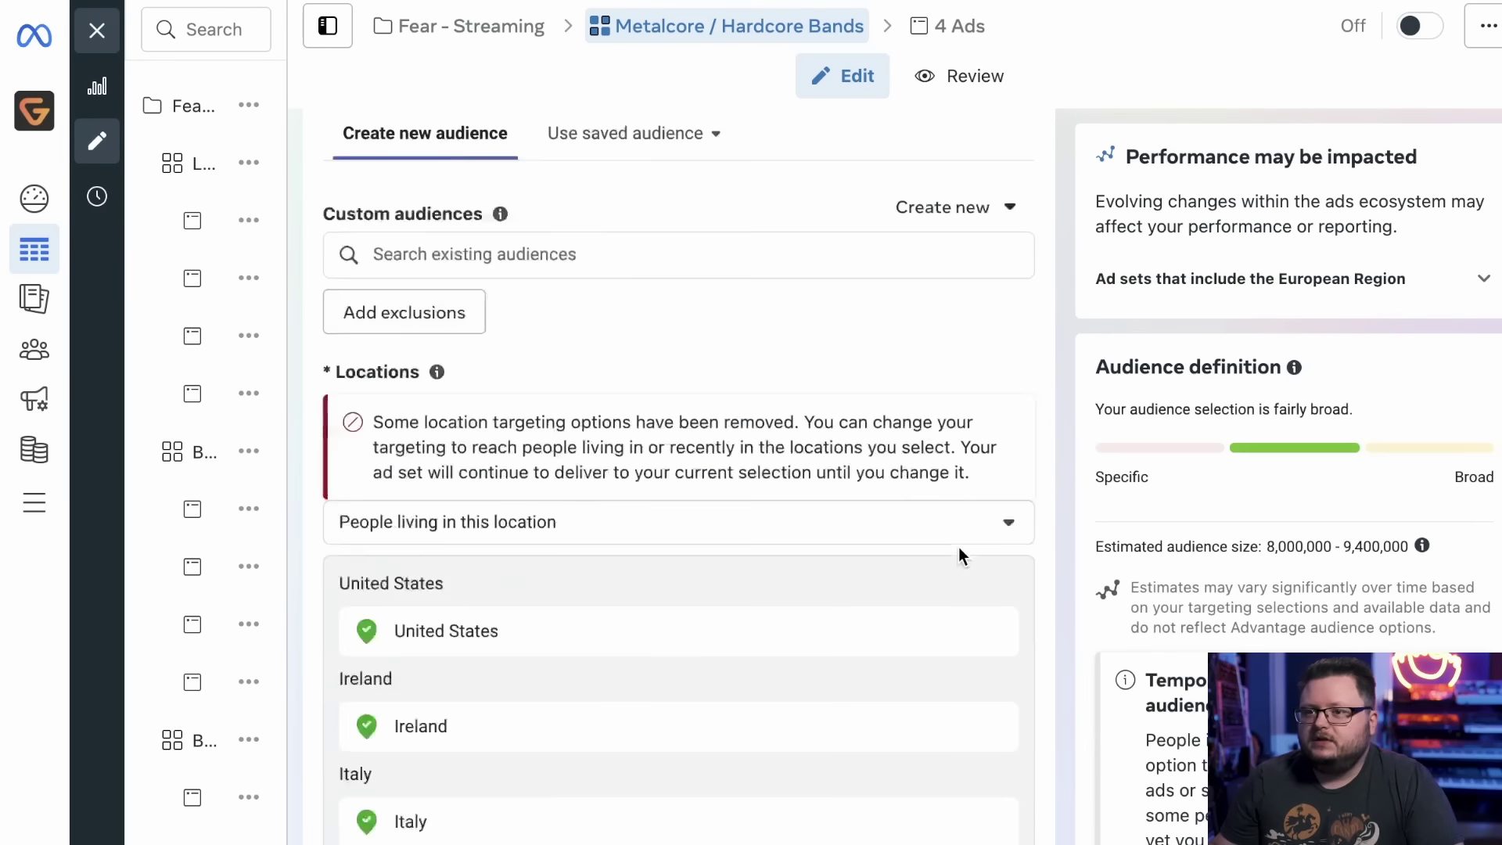
{"action": "scroll", "coordinate": [959, 547], "scroll_direction": "up", "scroll_amount": 10}
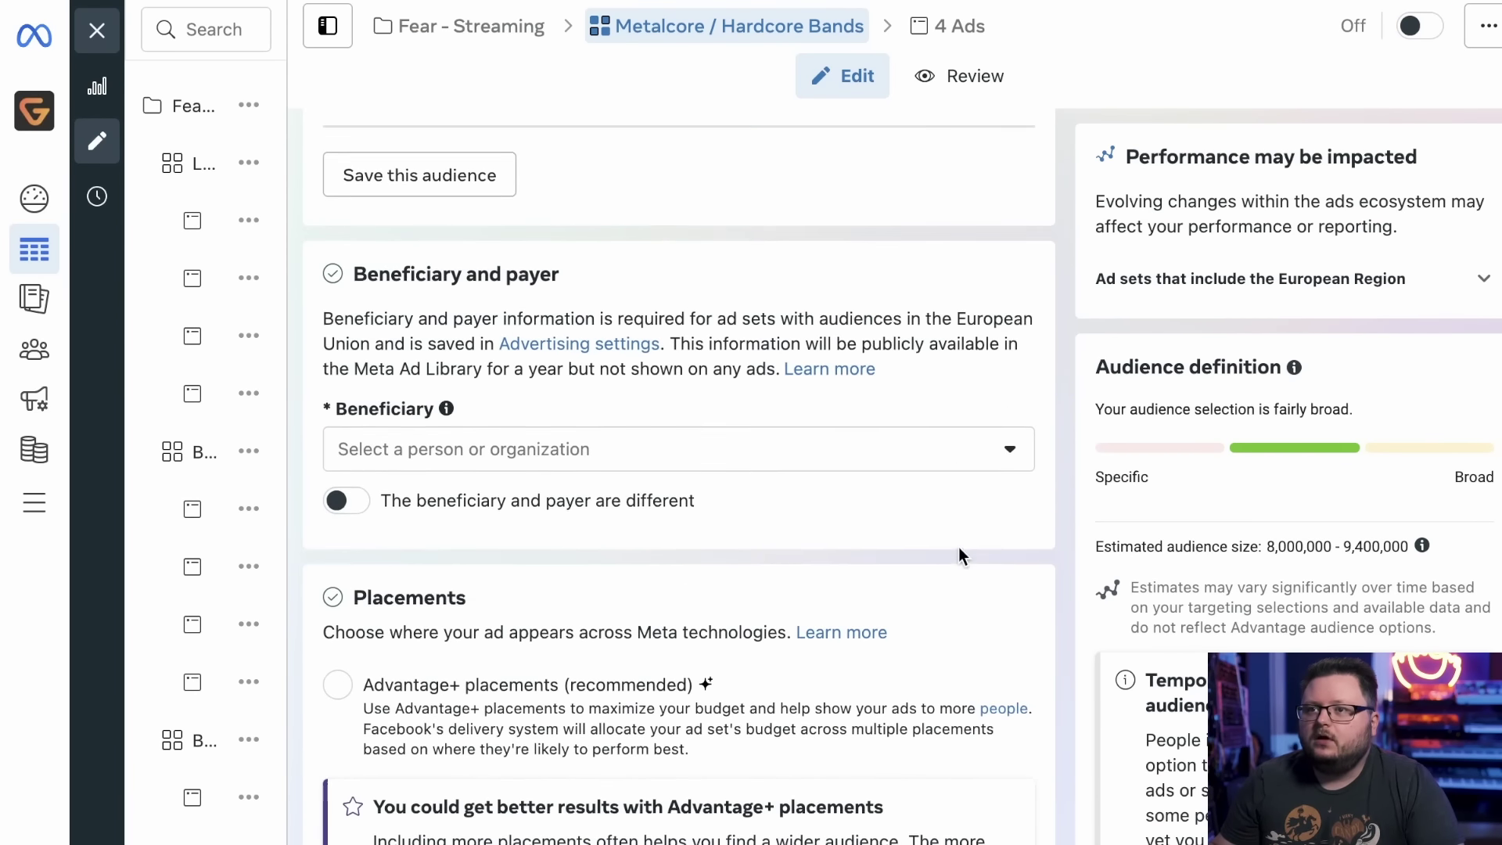
{"action": "scroll", "coordinate": [960, 547], "scroll_direction": "up", "scroll_amount": 2}
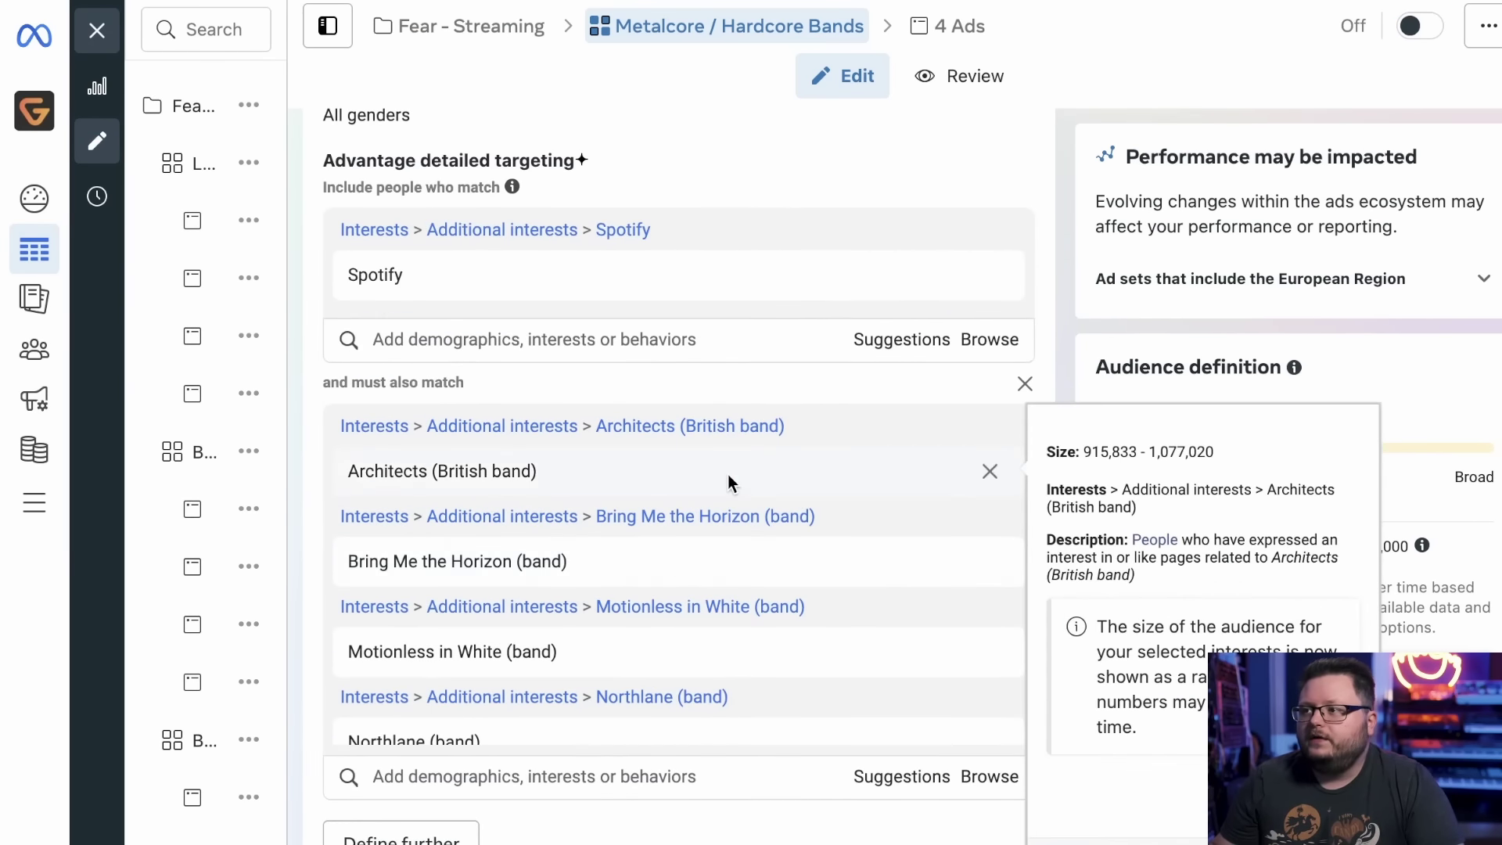
{"action": "scroll", "coordinate": [728, 477], "scroll_direction": "down", "scroll_amount": 5}
{"action": "scroll", "coordinate": [689, 462], "scroll_direction": "up", "scroll_amount": 3}
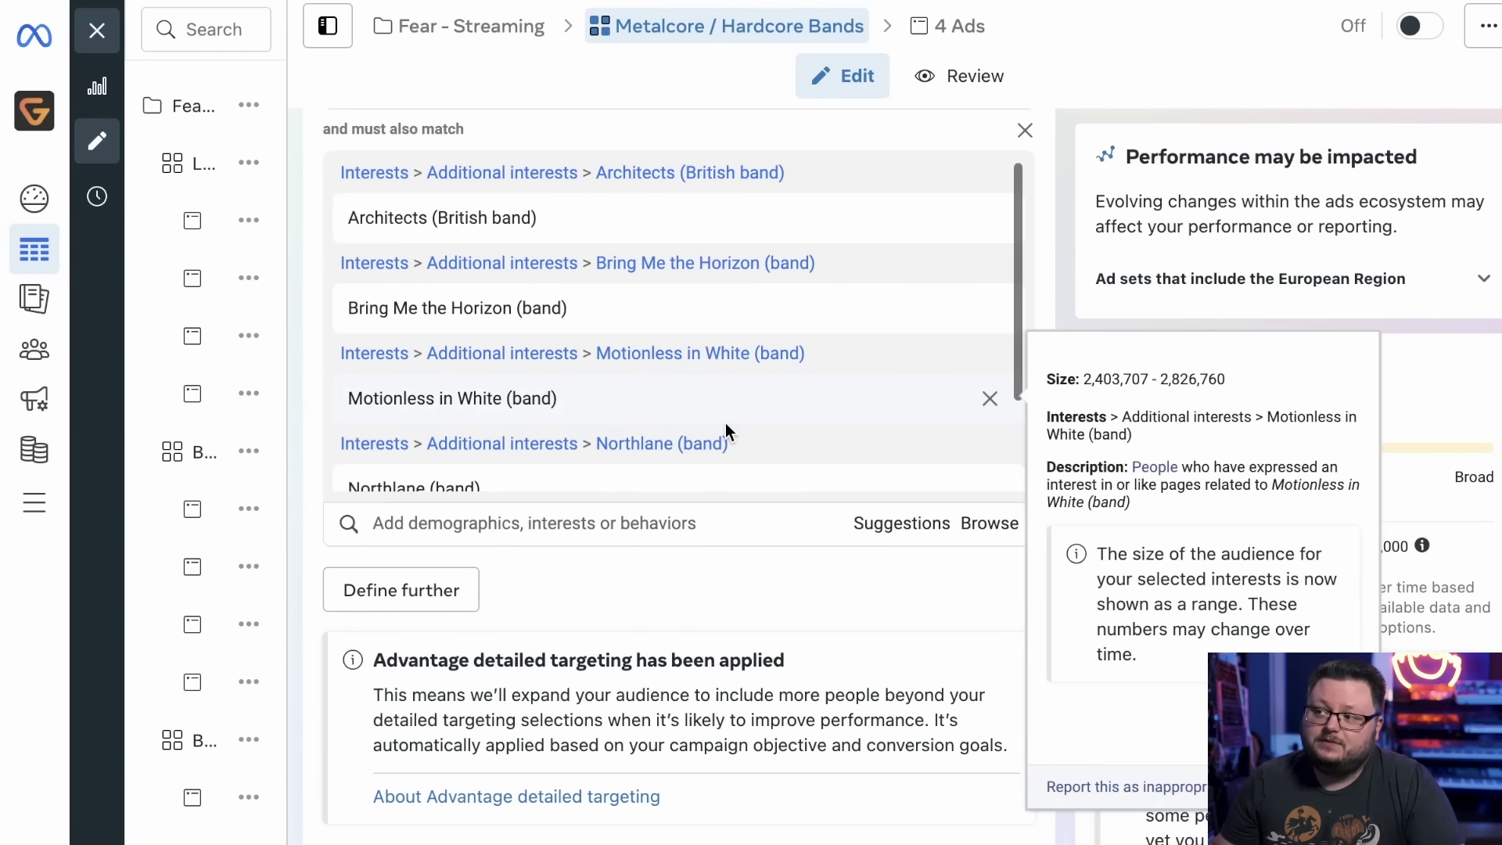
{"action": "left_click", "coordinate": [97, 32]}
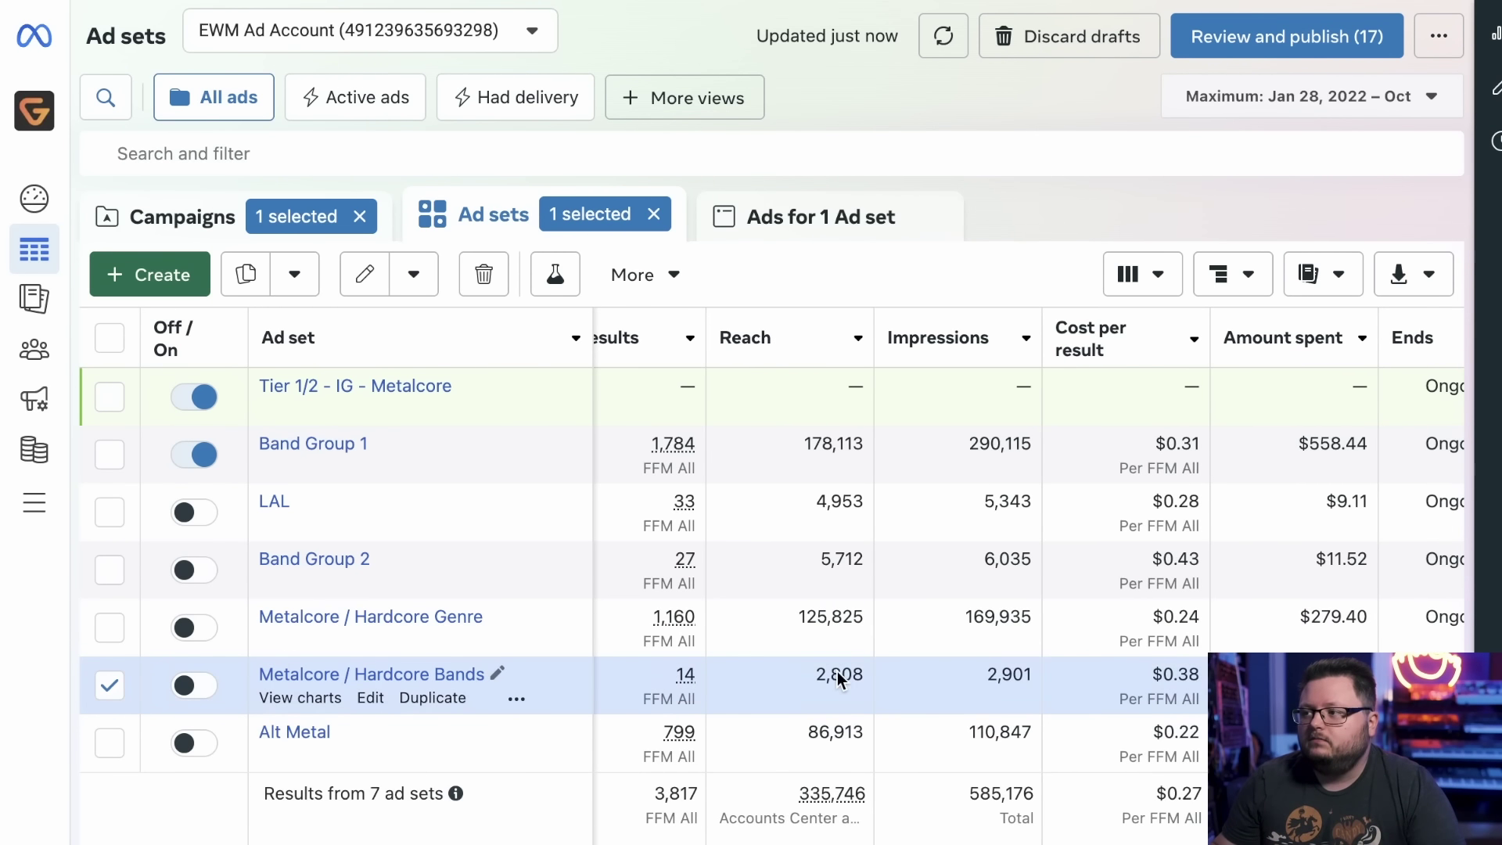
Compare cost per result across the Fear - Streaming ad sets, examine Band Group 1's audience and detailed targeting, and close its editor.
{"action": "scroll", "coordinate": [861, 681], "scroll_direction": "right", "scroll_amount": 1}
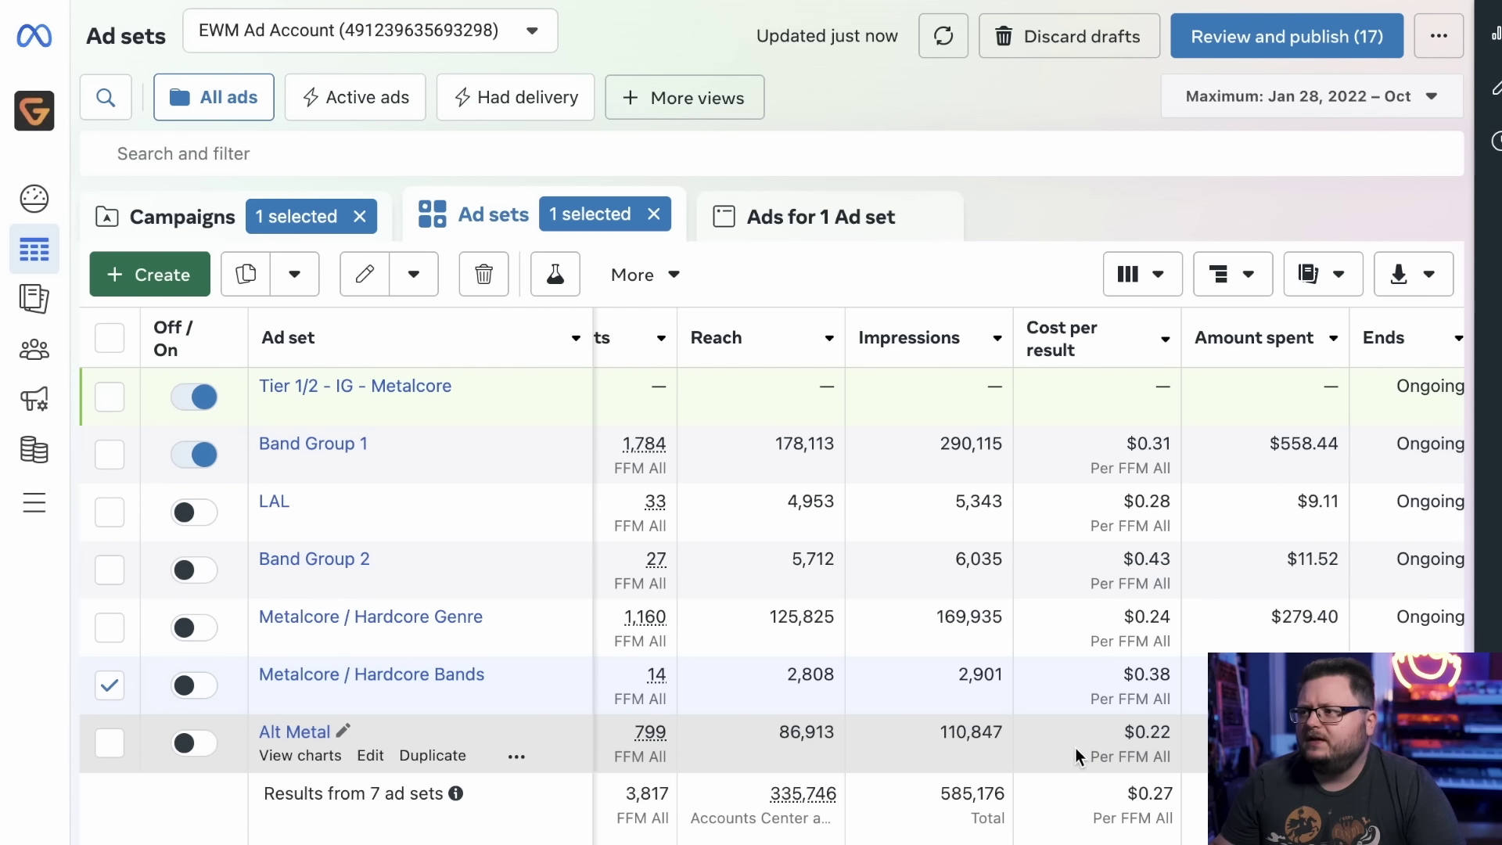
{"action": "scroll", "coordinate": [1153, 791], "scroll_direction": "right", "scroll_amount": 1}
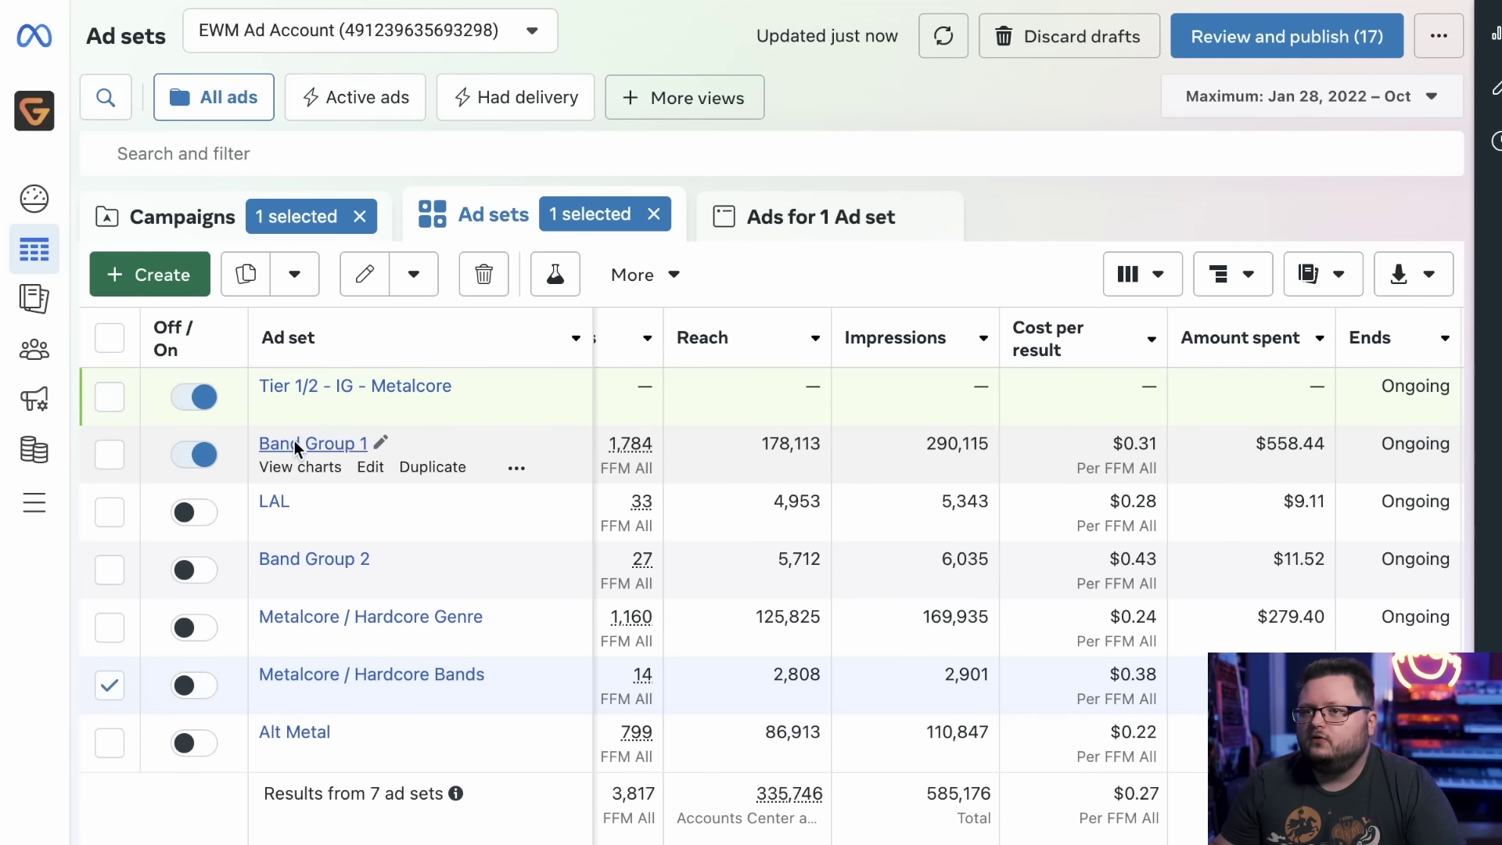
{"action": "left_click", "coordinate": [370, 467]}
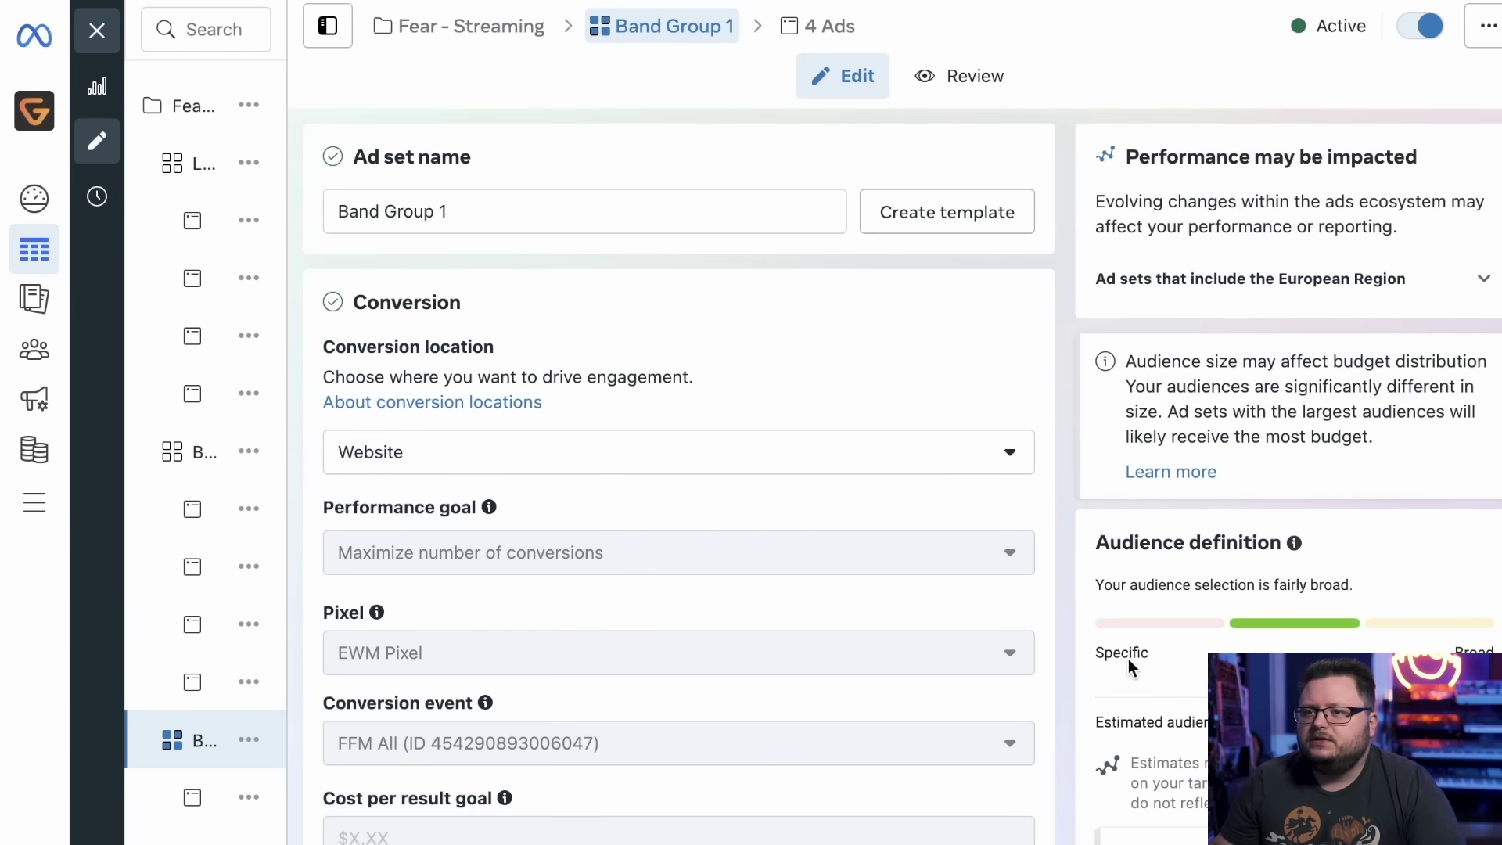
{"action": "scroll", "coordinate": [1067, 659], "scroll_direction": "down", "scroll_amount": 15}
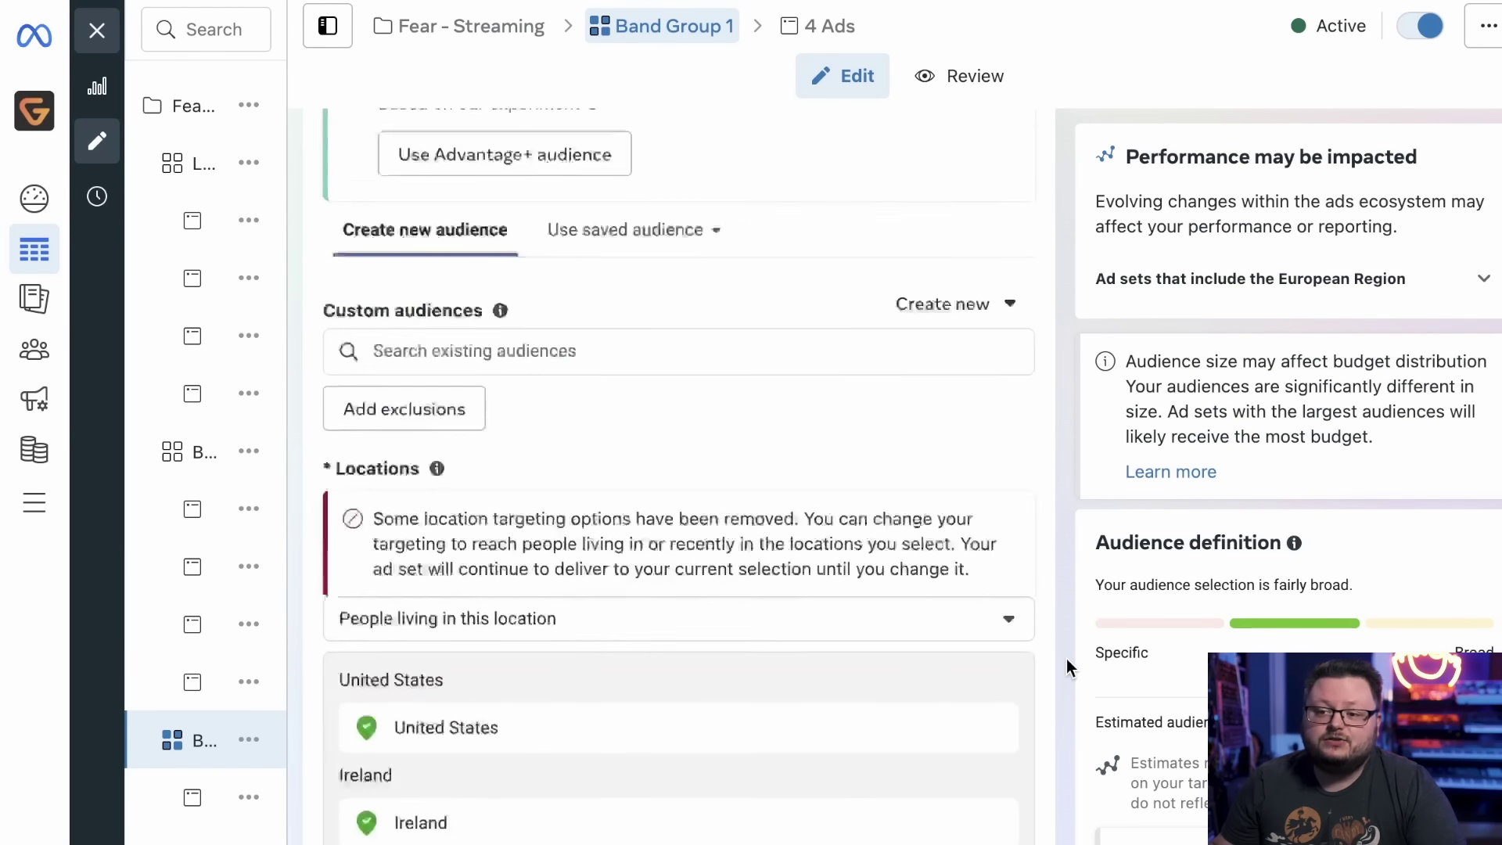
{"action": "scroll", "coordinate": [1068, 659], "scroll_direction": "down", "scroll_amount": 5}
{"action": "scroll", "coordinate": [1067, 659], "scroll_direction": "up", "scroll_amount": 10}
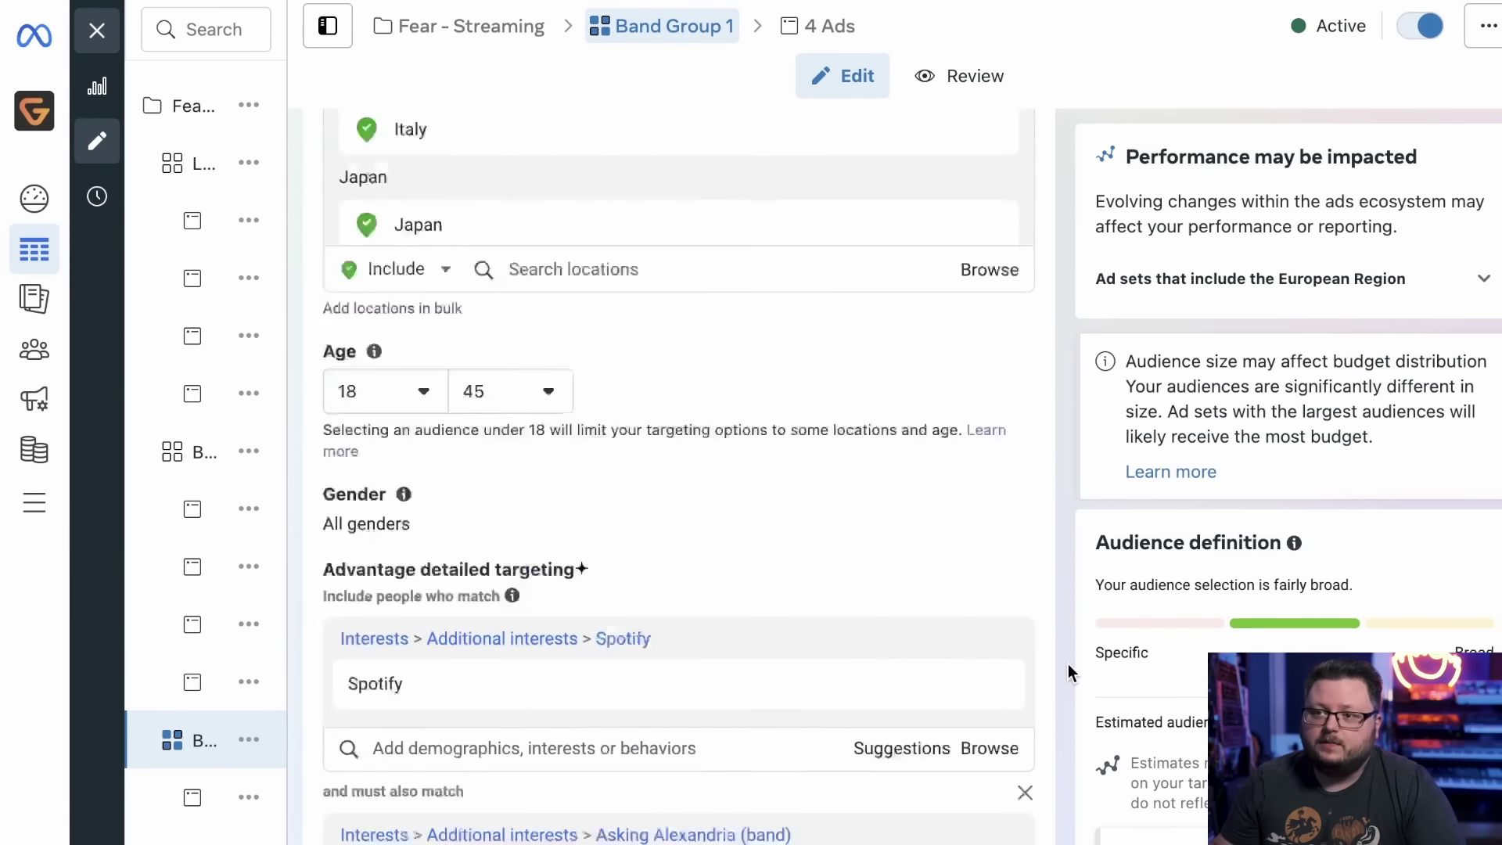
{"action": "left_click", "coordinate": [96, 30]}
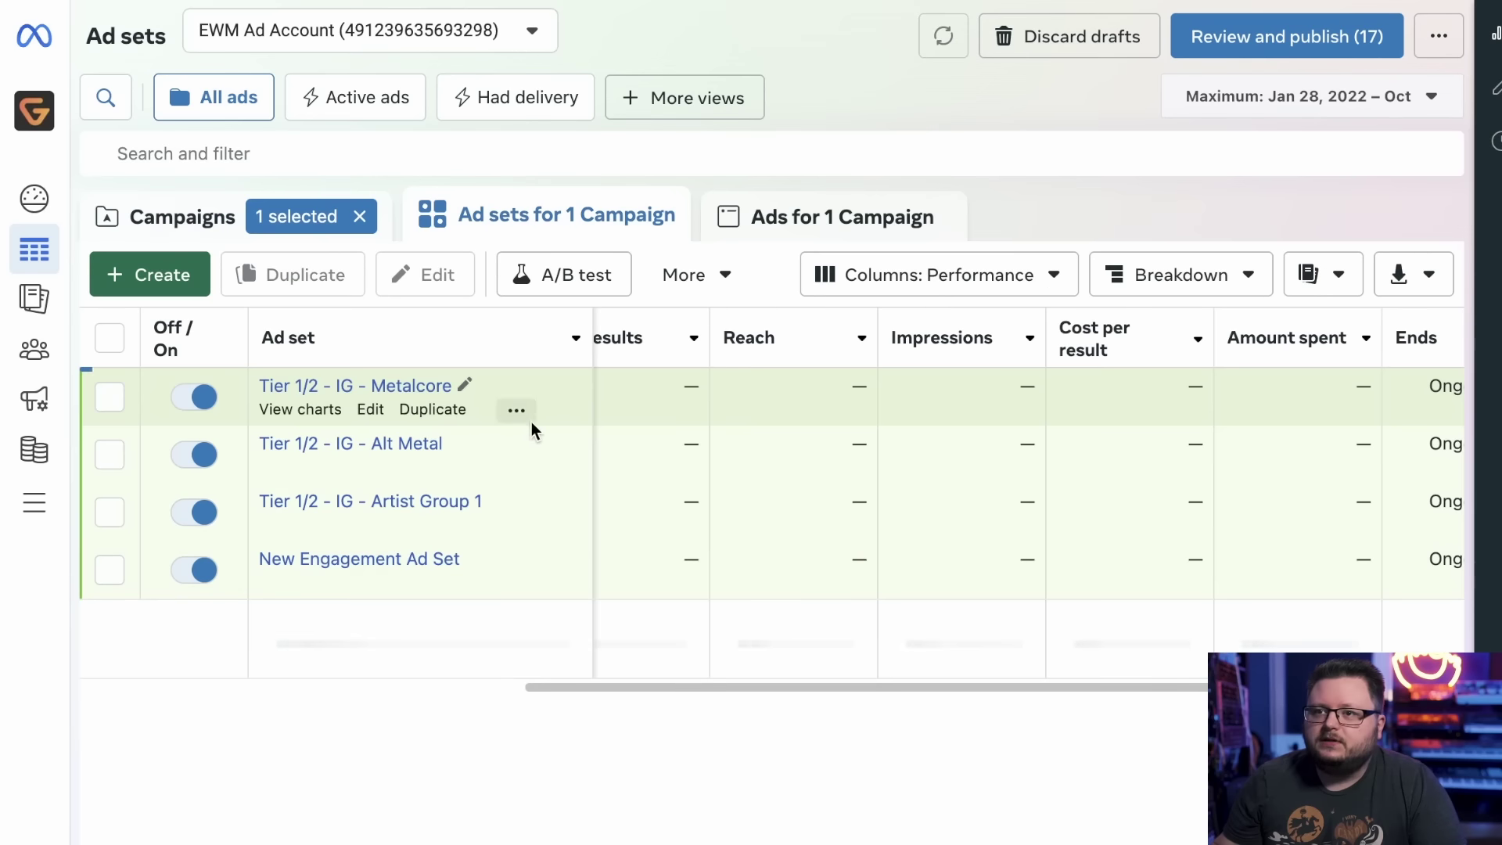
Review the new Claustrophobic campaign's ad sets, then return to the campaign list and deselect the draft Claustrophobic - Streaming campaign.
{"action": "scroll", "coordinate": [790, 630], "scroll_direction": "right", "scroll_amount": 3}
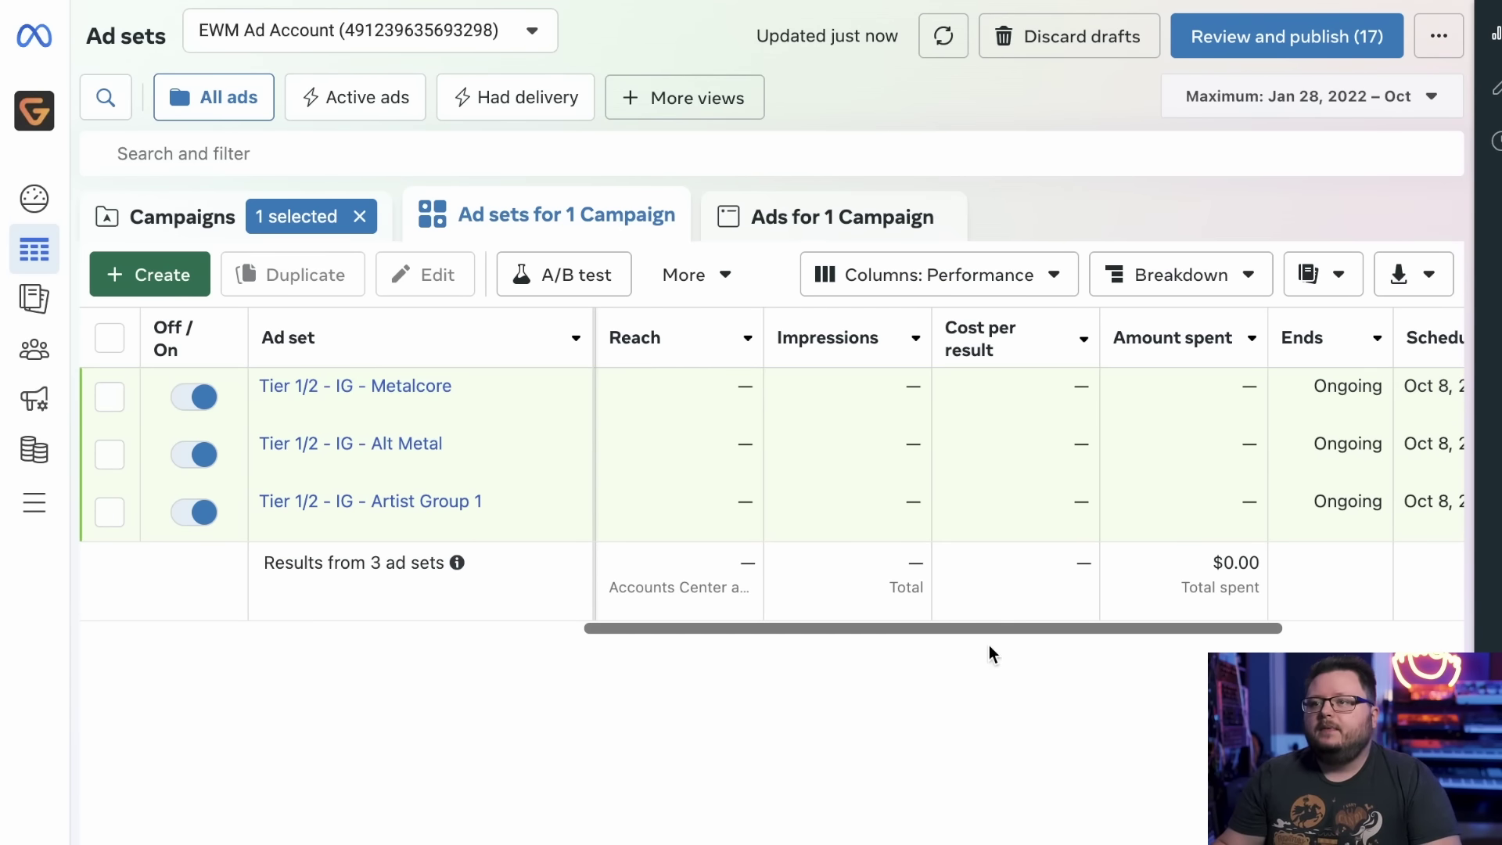
{"action": "scroll", "coordinate": [972, 630], "scroll_direction": "left", "scroll_amount": 3}
{"action": "mouse_move", "coordinate": [1073, 396]}
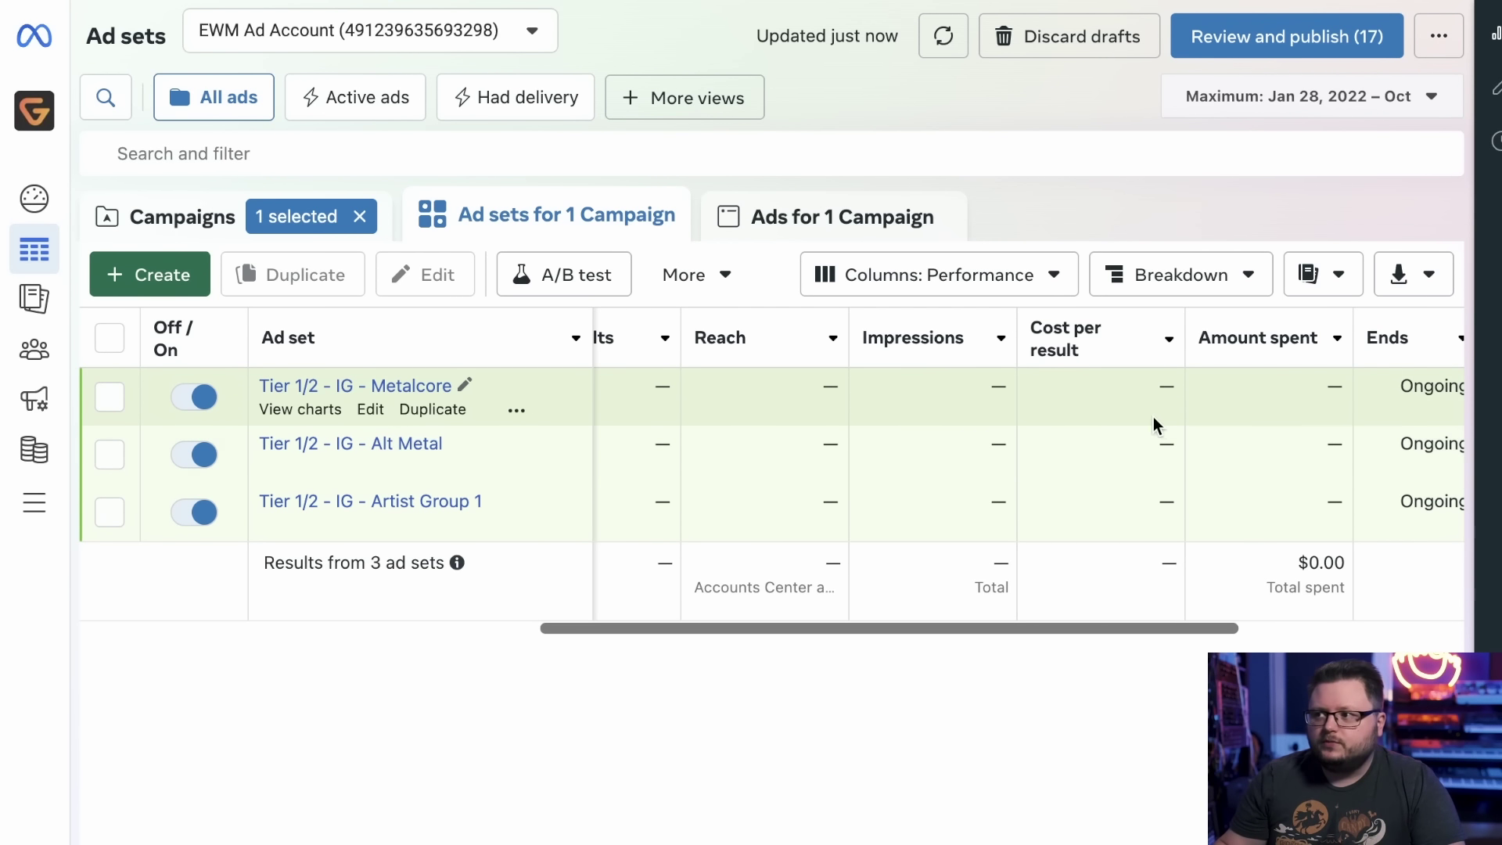
{"action": "mouse_move", "coordinate": [435, 529]}
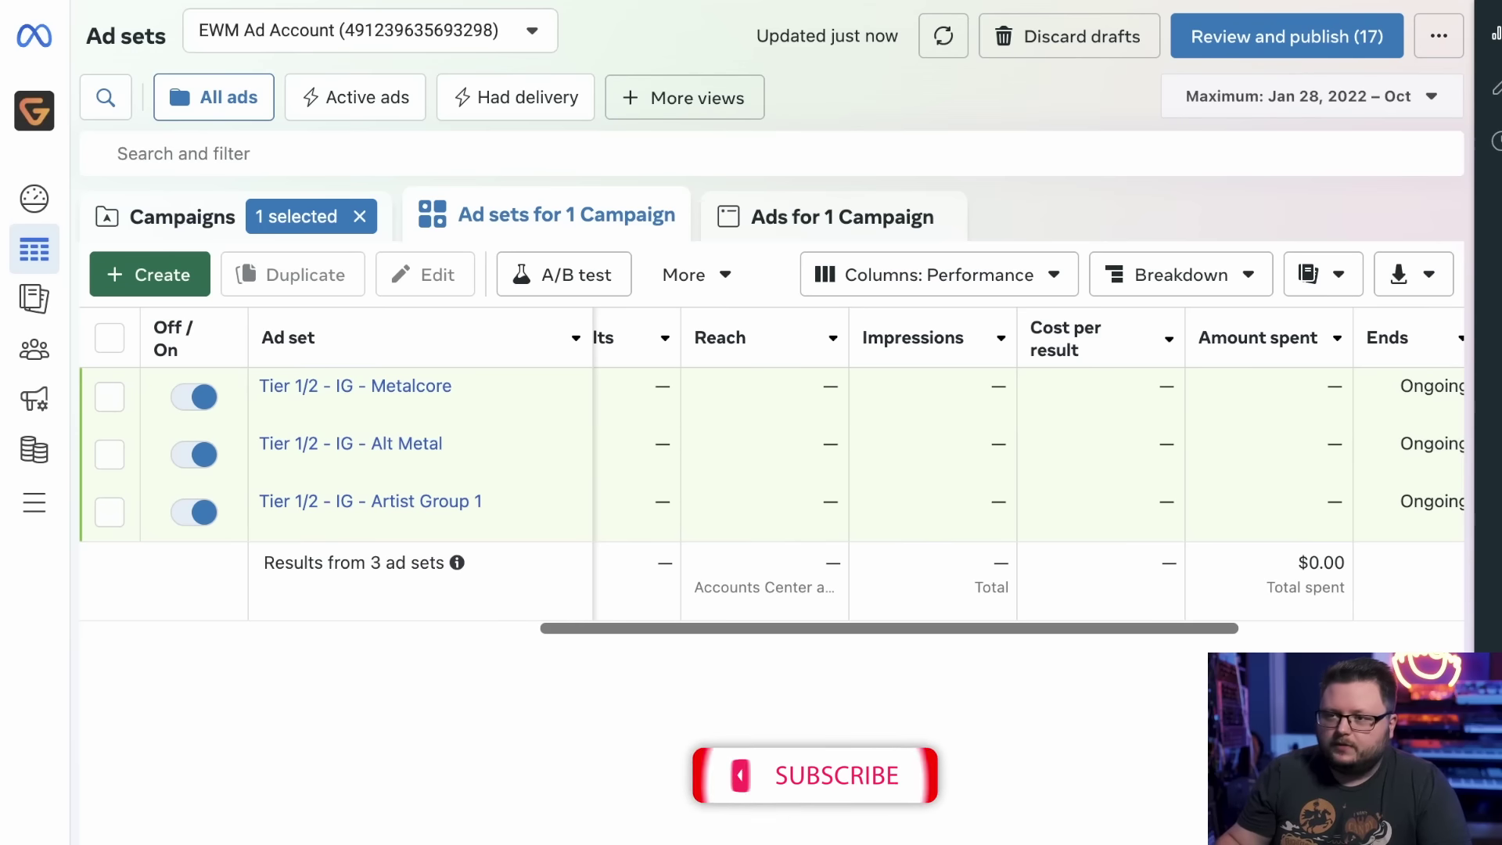
{"action": "left_click", "coordinate": [224, 220]}
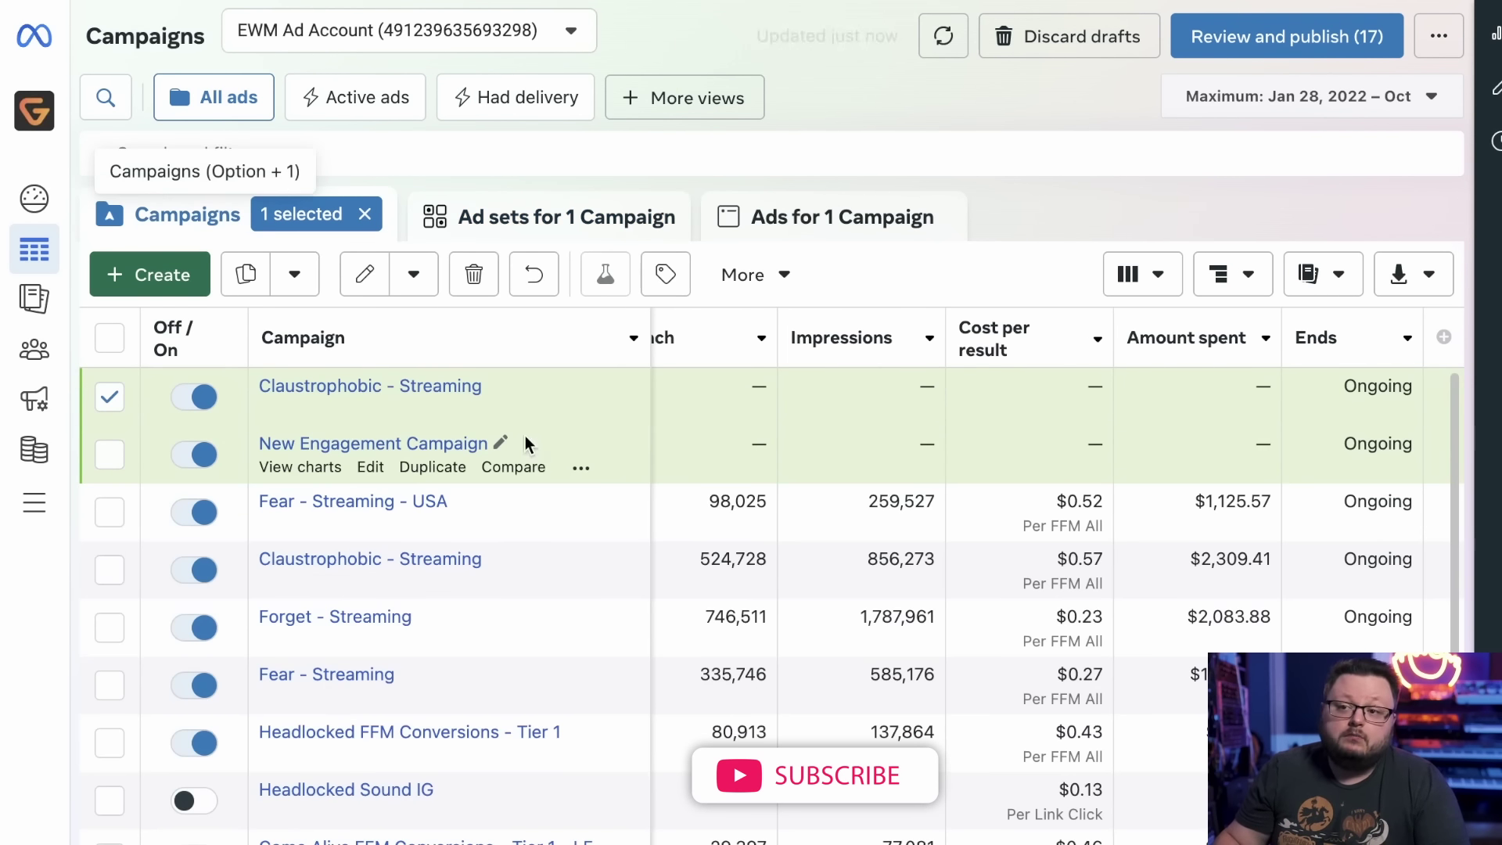
{"action": "left_click", "coordinate": [100, 404]}
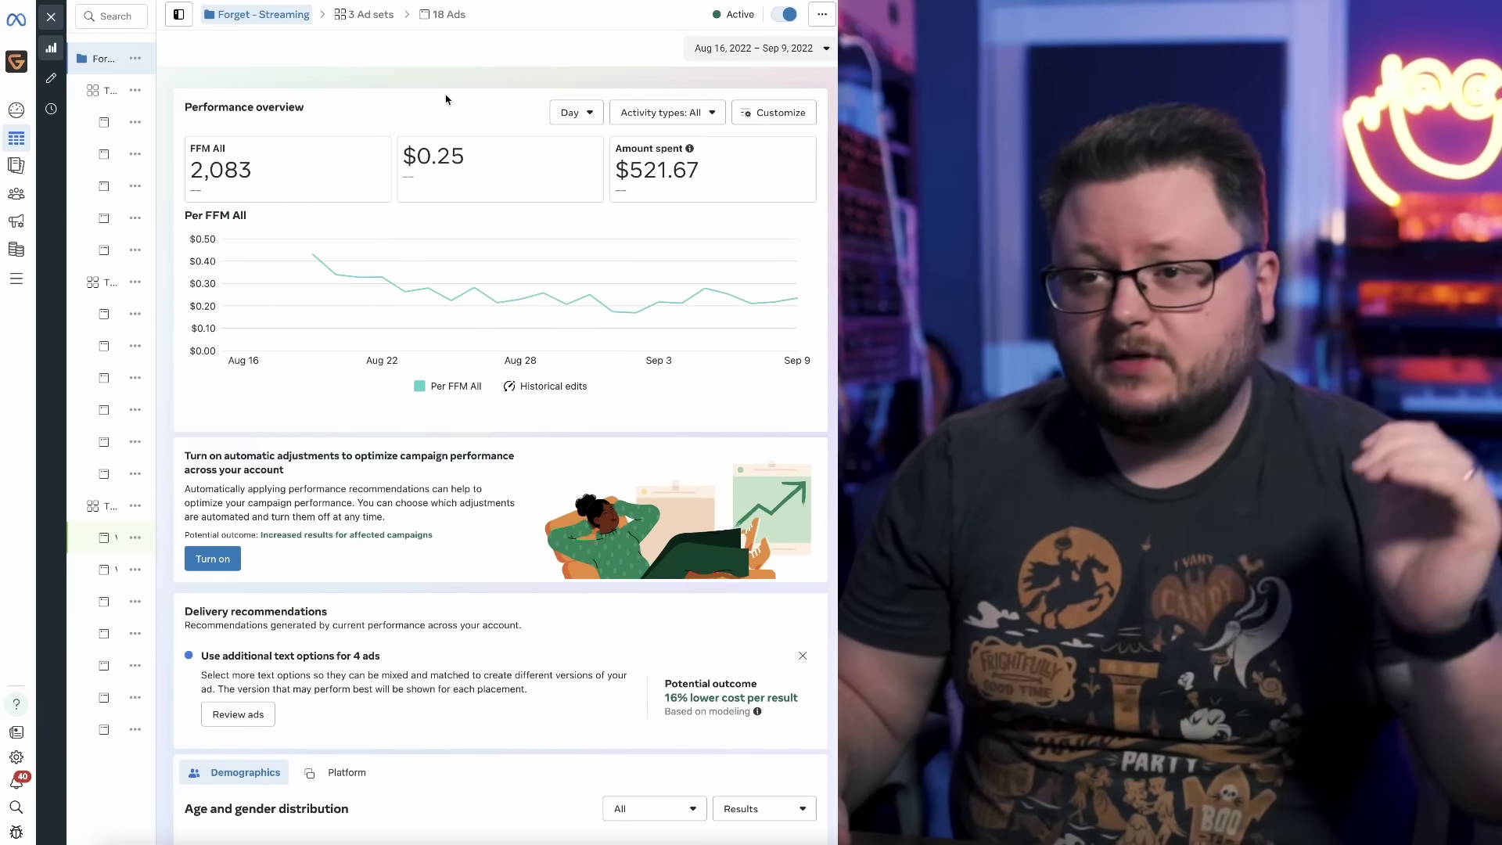
Inspect the daily cost per FFM All of the Forget - Streaming campaign and extend the date range to September 30, 2022.
{"action": "mouse_move", "coordinate": [318, 252]}
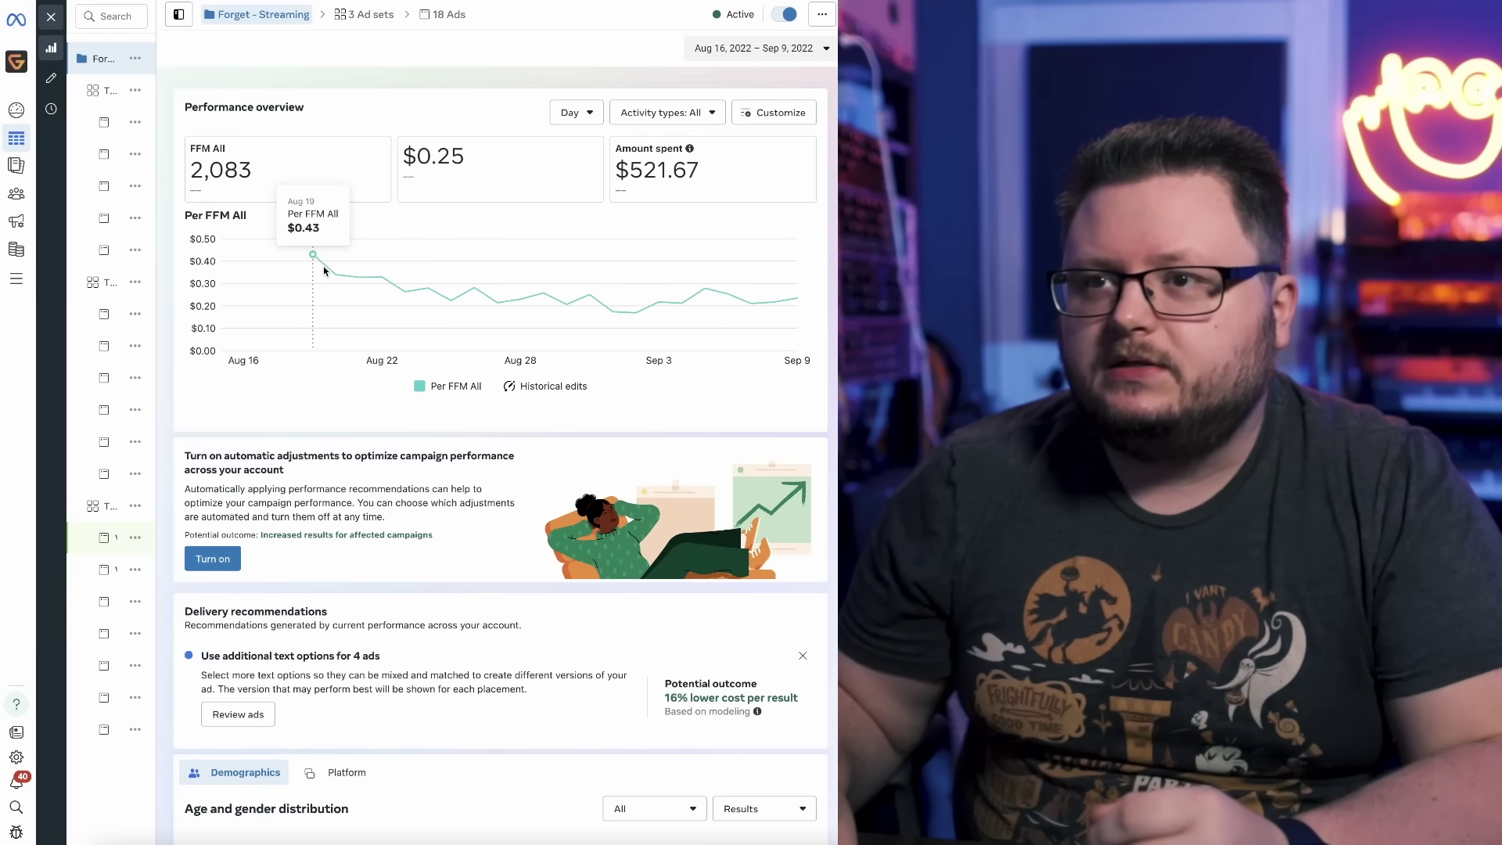
{"action": "mouse_move", "coordinate": [334, 279]}
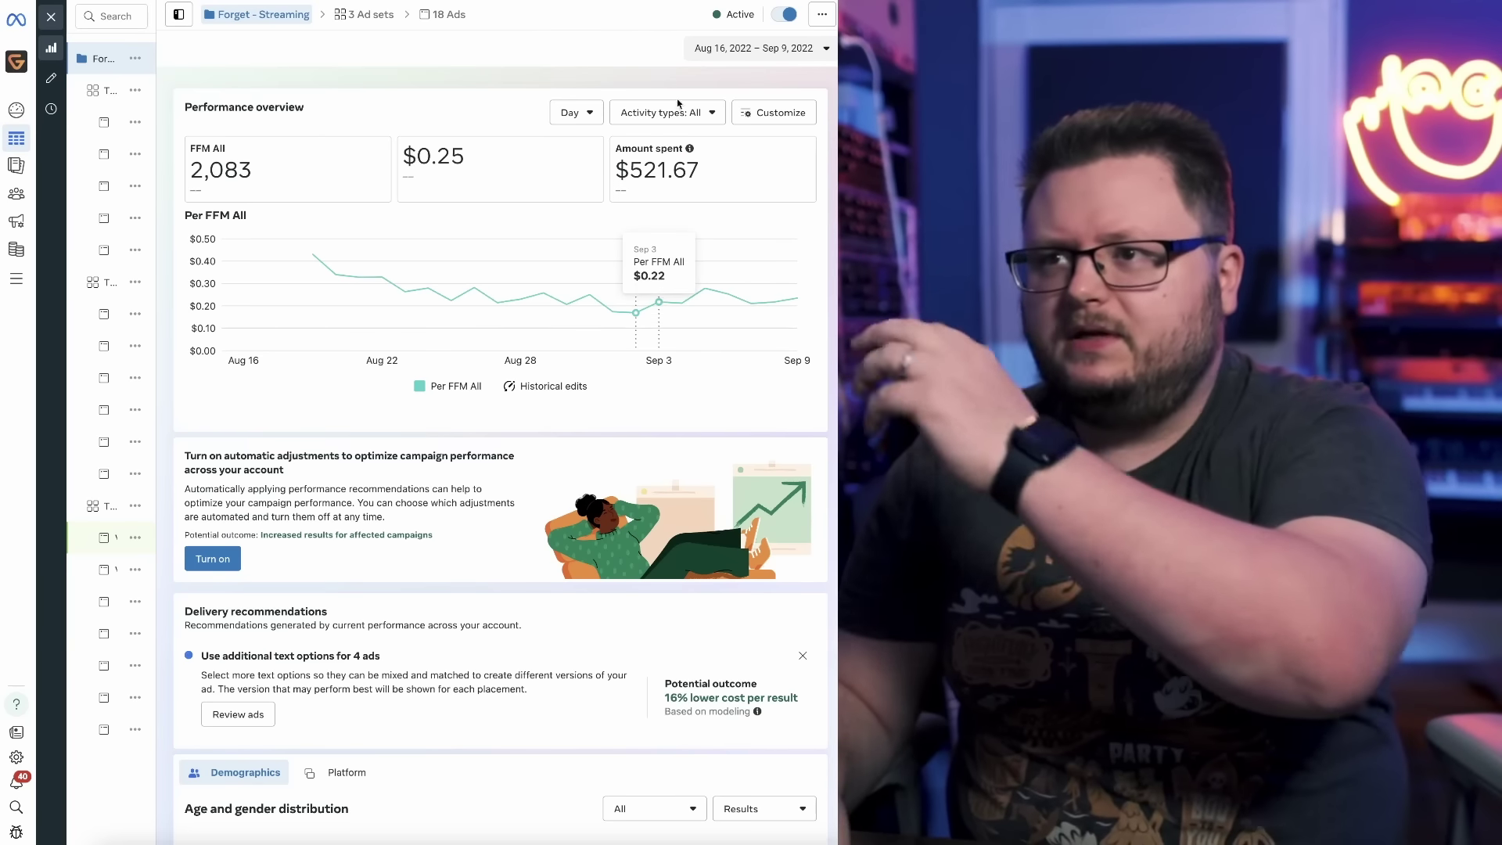
{"action": "left_click", "coordinate": [737, 52]}
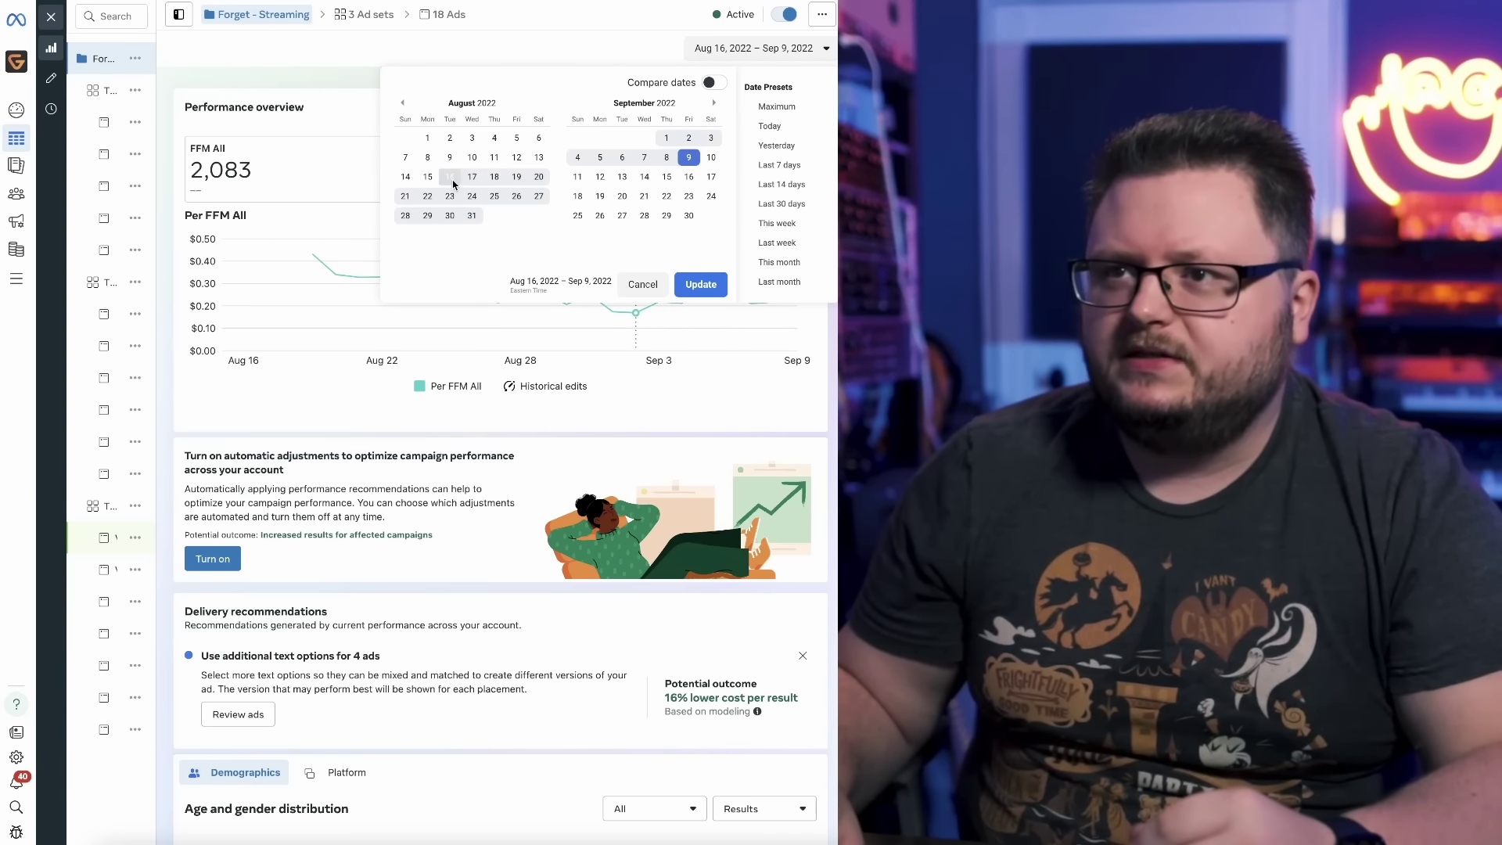
{"action": "left_click", "coordinate": [688, 216]}
{"action": "left_click", "coordinate": [719, 285]}
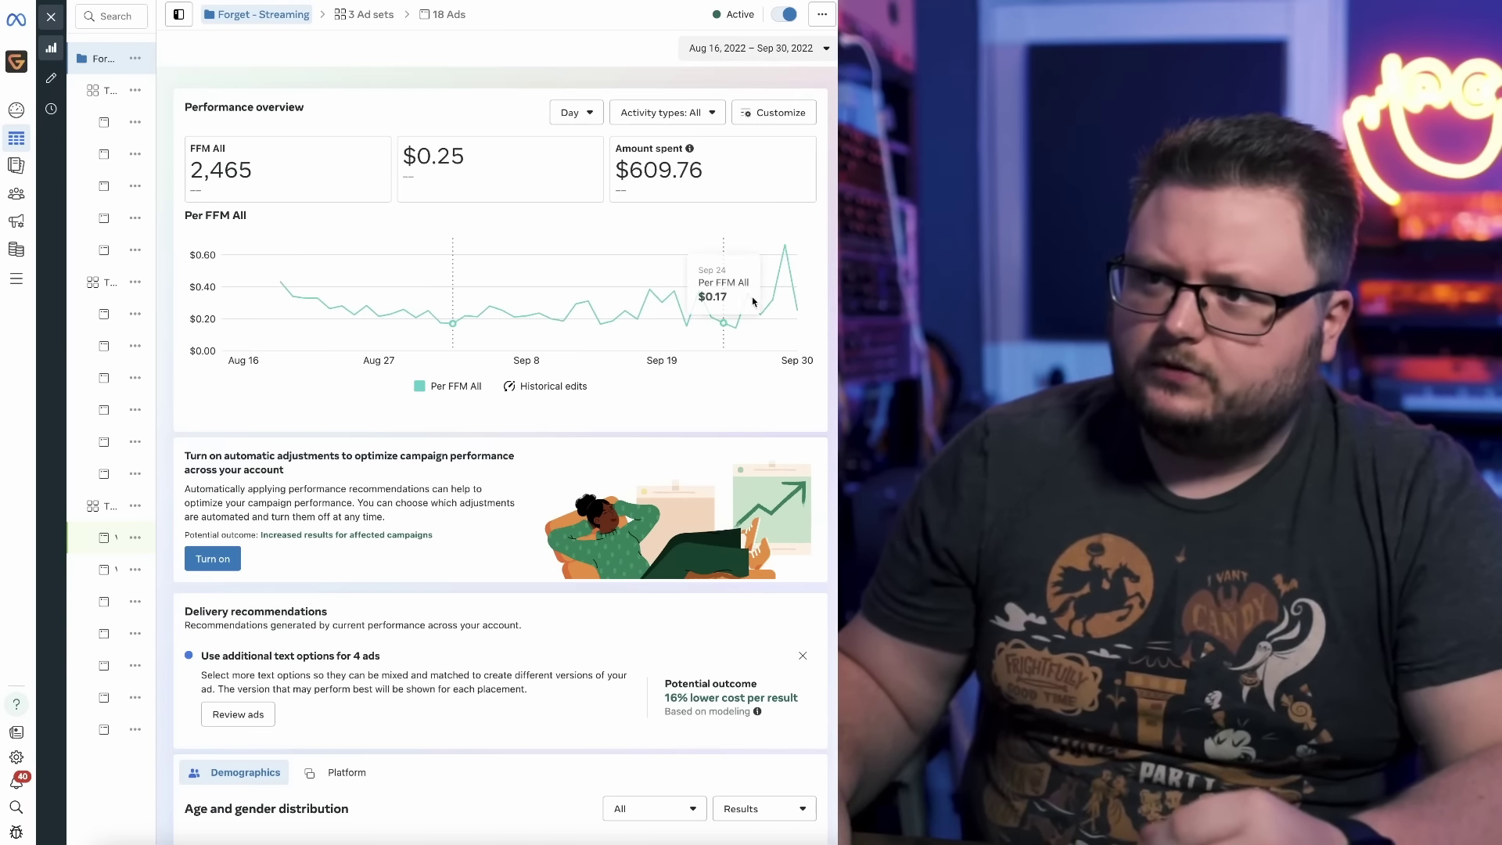
Extend the Forget - Streaming chart's date range to October 31, 2022 and inspect the cost per result of the first days.
{"action": "left_click", "coordinate": [771, 51]}
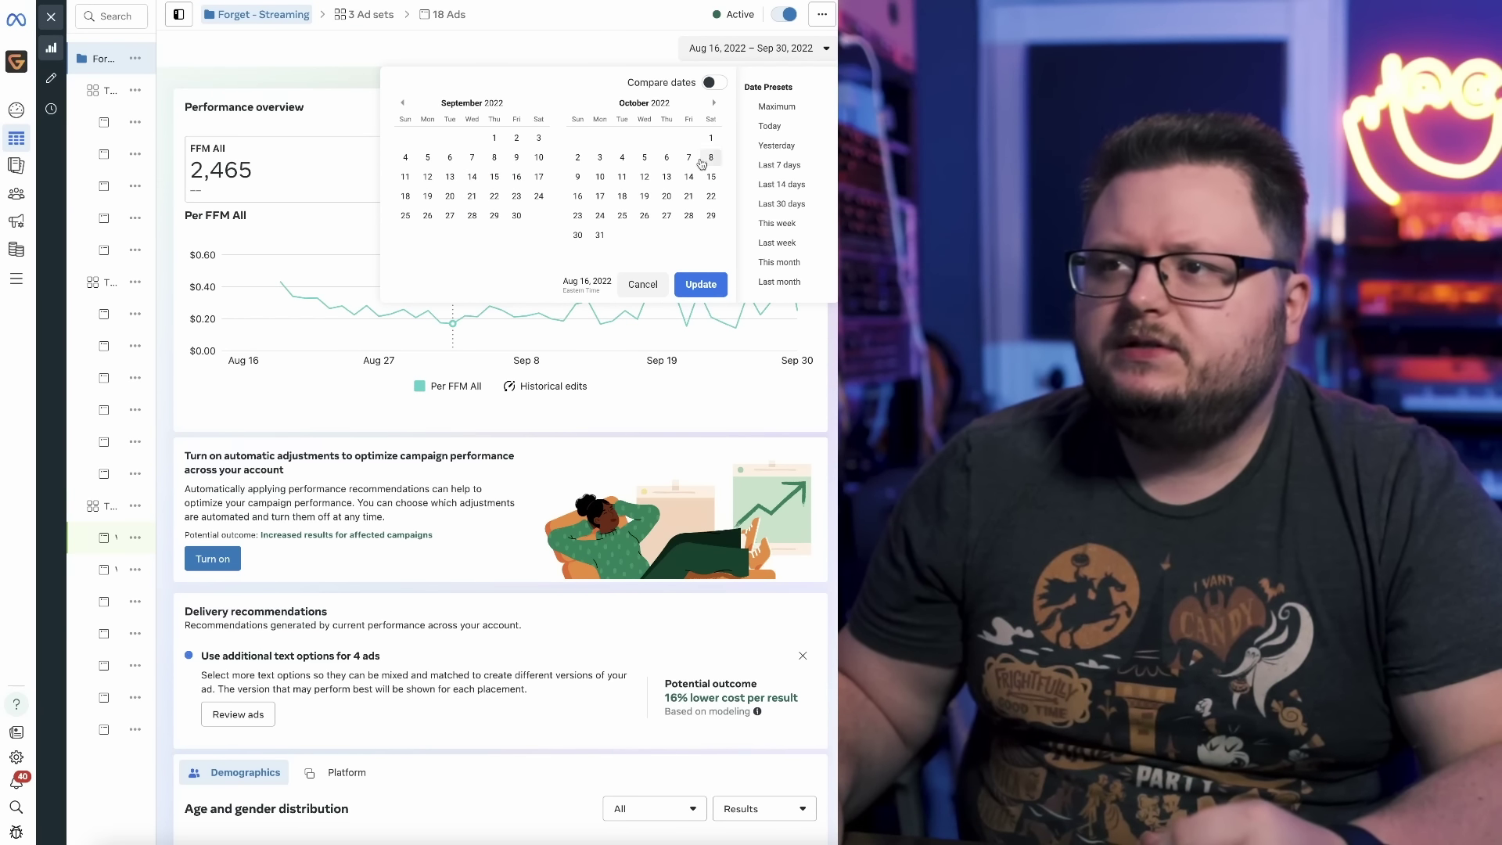
{"action": "left_click", "coordinate": [600, 236]}
{"action": "left_click", "coordinate": [701, 284]}
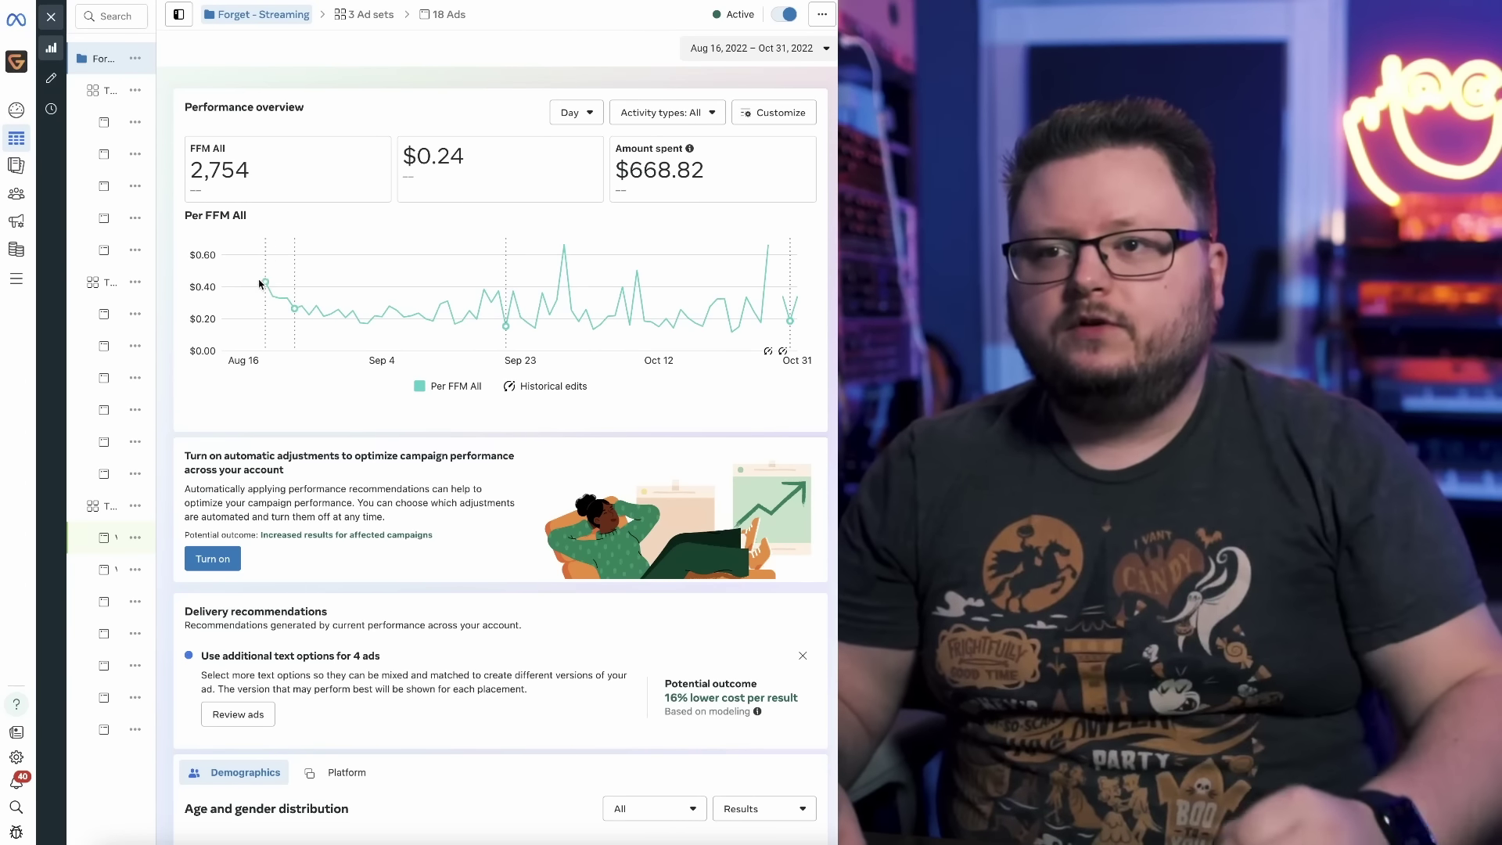
{"action": "mouse_move", "coordinate": [268, 276]}
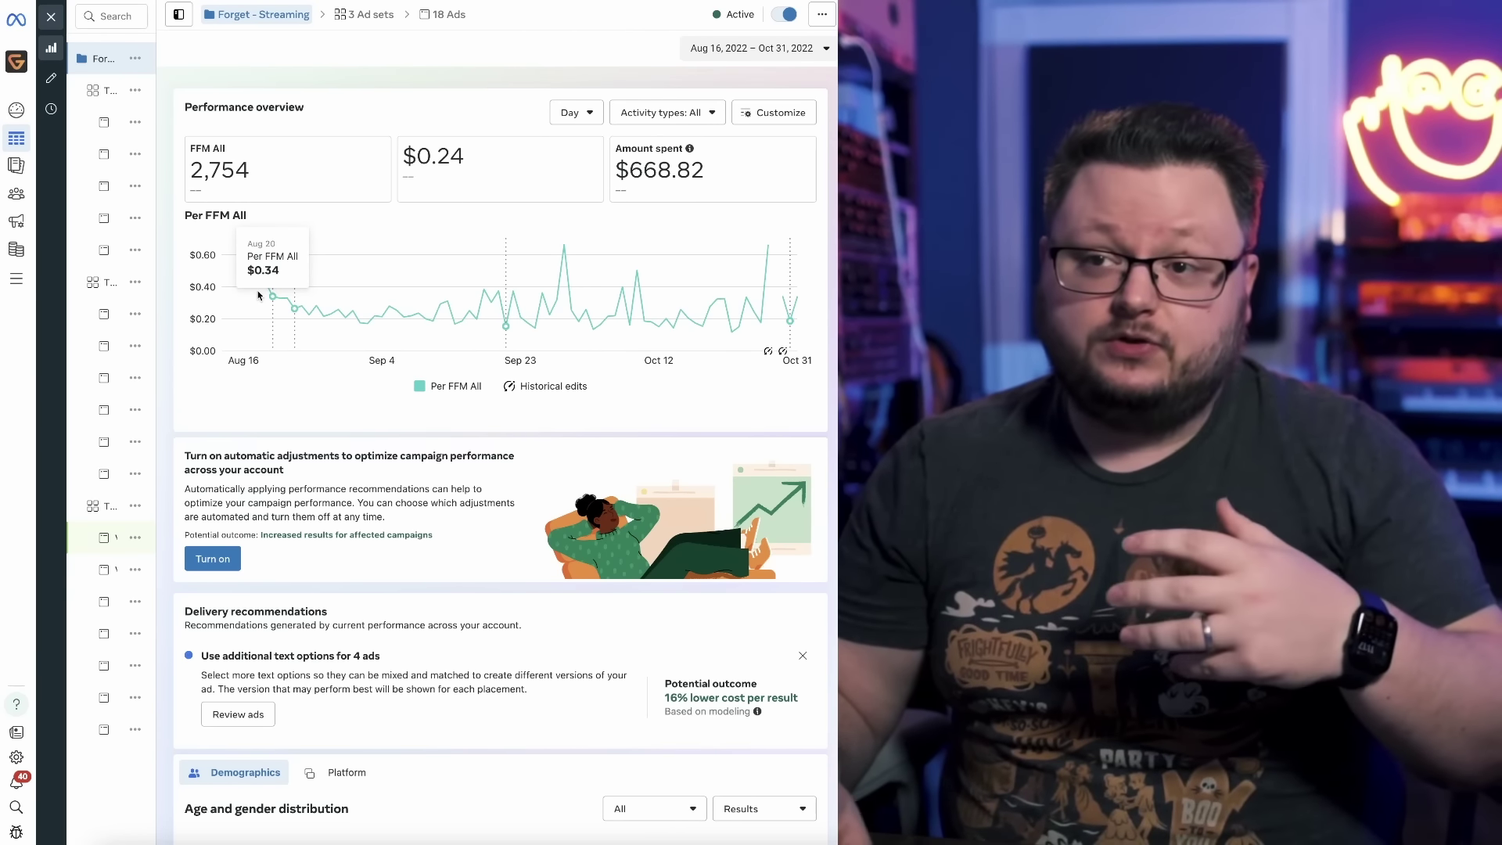